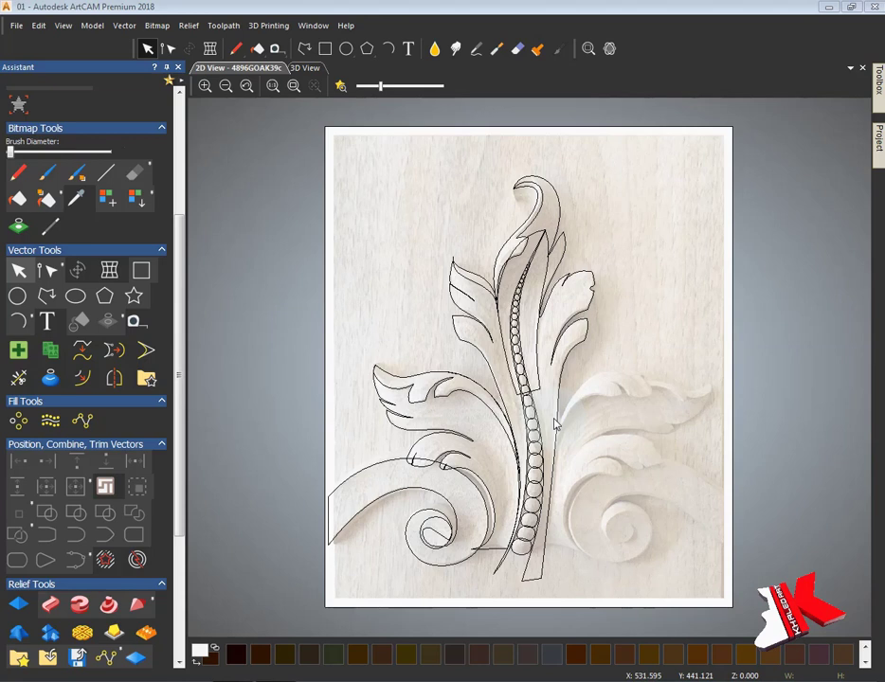
# Step: Expand the vector layers and hide every layer except the scroll
pyautogui.click(879, 137)
pyautogui.click(689, 95)
pyautogui.click(864, 108)
pyautogui.click(863, 122)
pyautogui.click(863, 135)
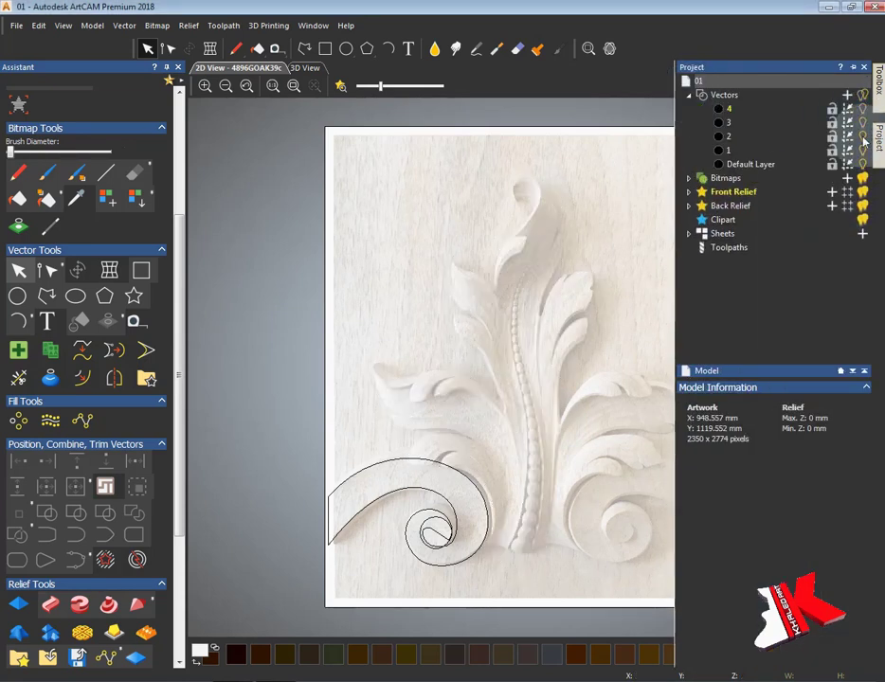
# Step: Add a new Front Relief layer named 1
pyautogui.click(689, 192)
pyautogui.click(831, 192)
pyautogui.write('1')
pyautogui.press('Return')
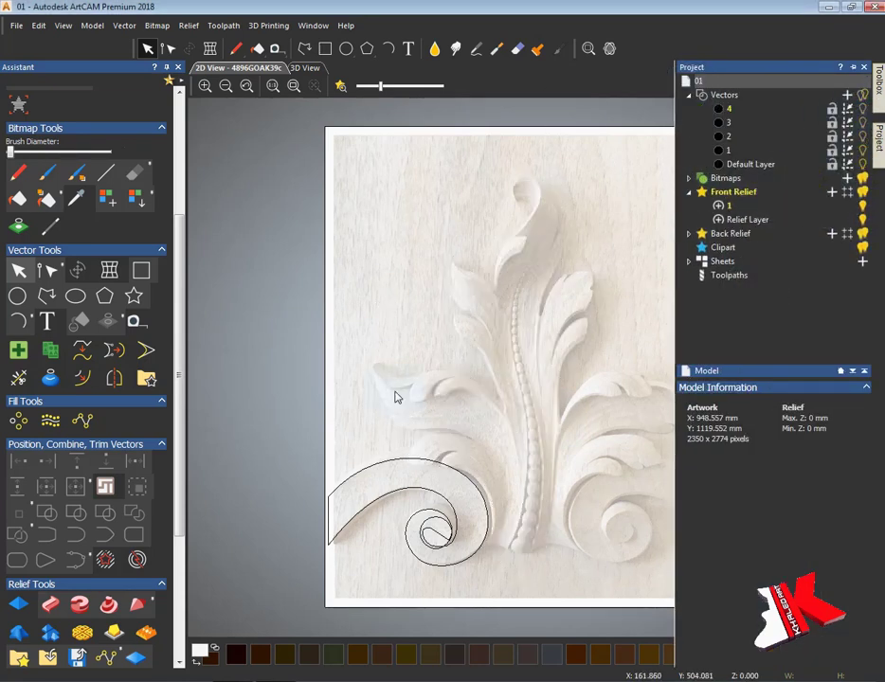
# Step: Select the spiral vector and start editing its nodes to tighten the inner curl
pyautogui.scroll(2, 493, 392)
pyautogui.scroll(2, 490, 340)
pyautogui.scroll(1, 471, 415)
pyautogui.scroll(1, 587, 370)
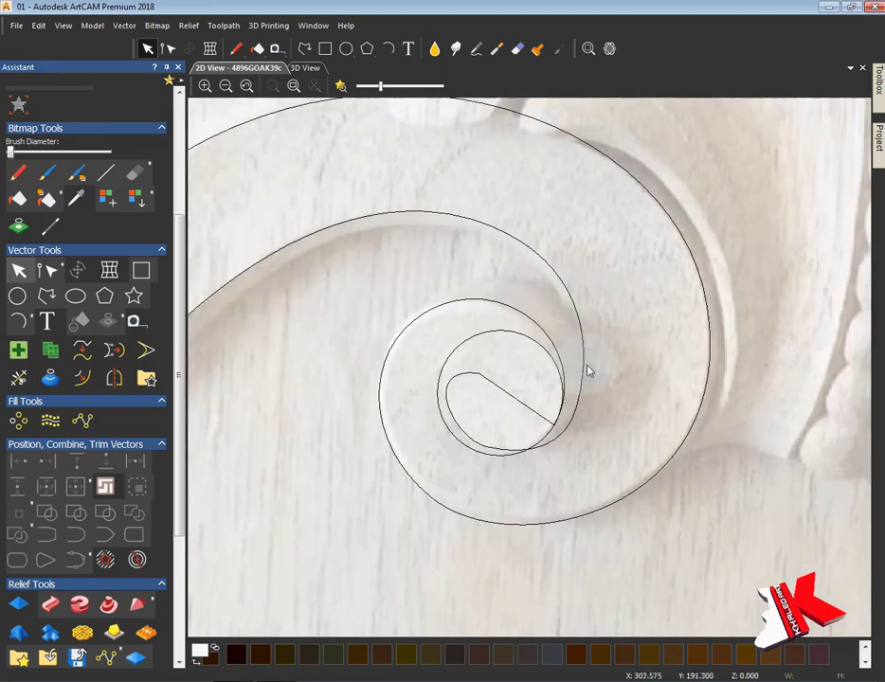
pyautogui.click(568, 435)
pyautogui.click(485, 445)
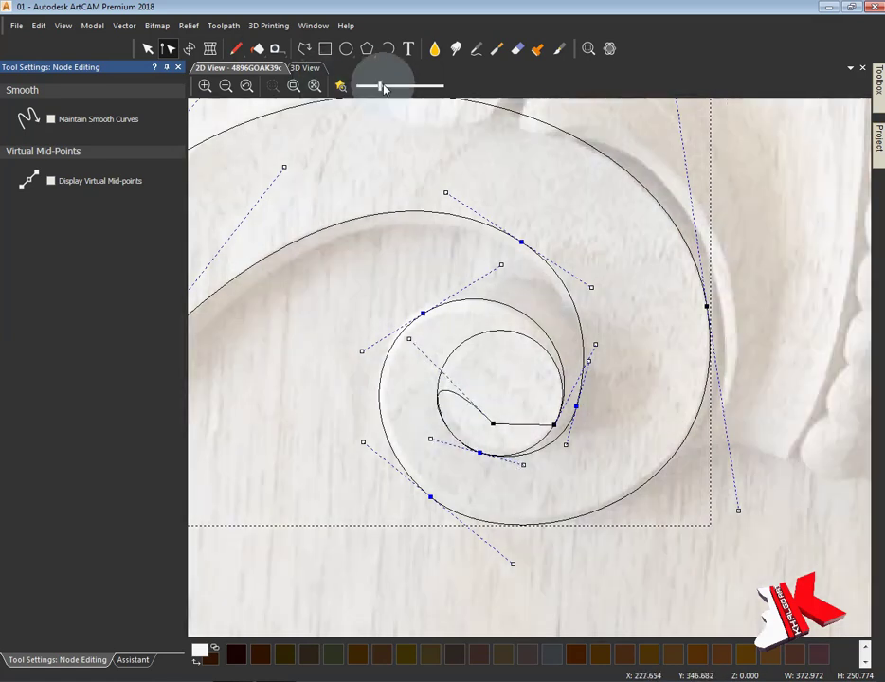
# Step: Fade the background image and make a first 1 mm offset of the spiral curves
pyautogui.moveTo(381, 86); pyautogui.dragTo(356, 86)
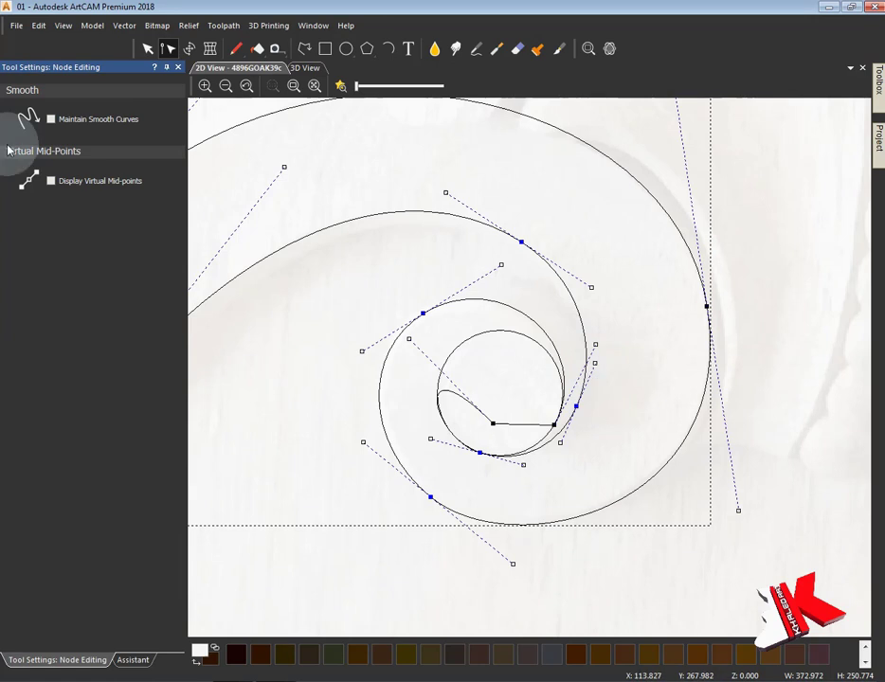
pyautogui.click(132, 660)
pyautogui.click(79, 376)
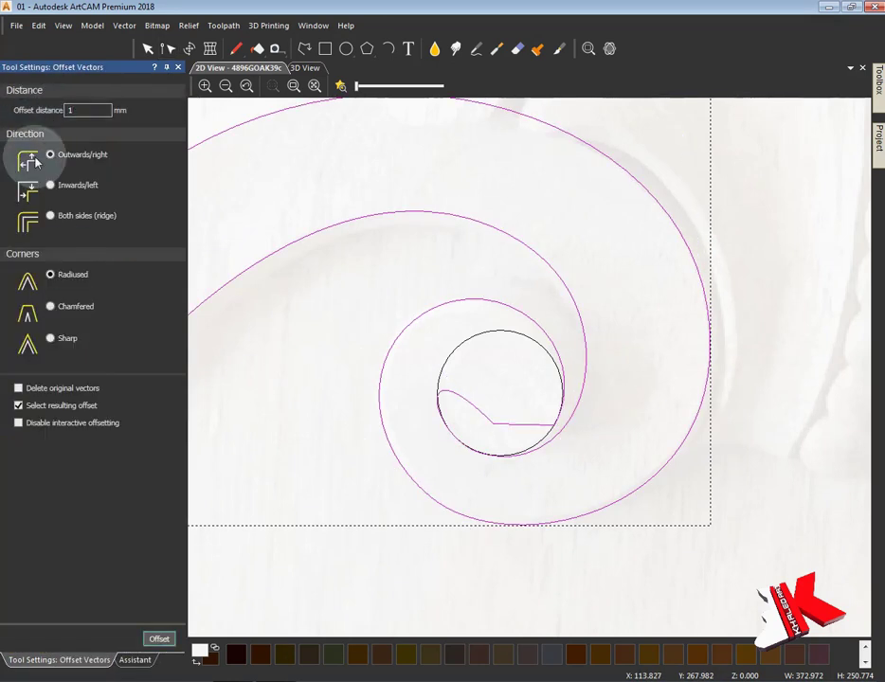
pyautogui.click(158, 639)
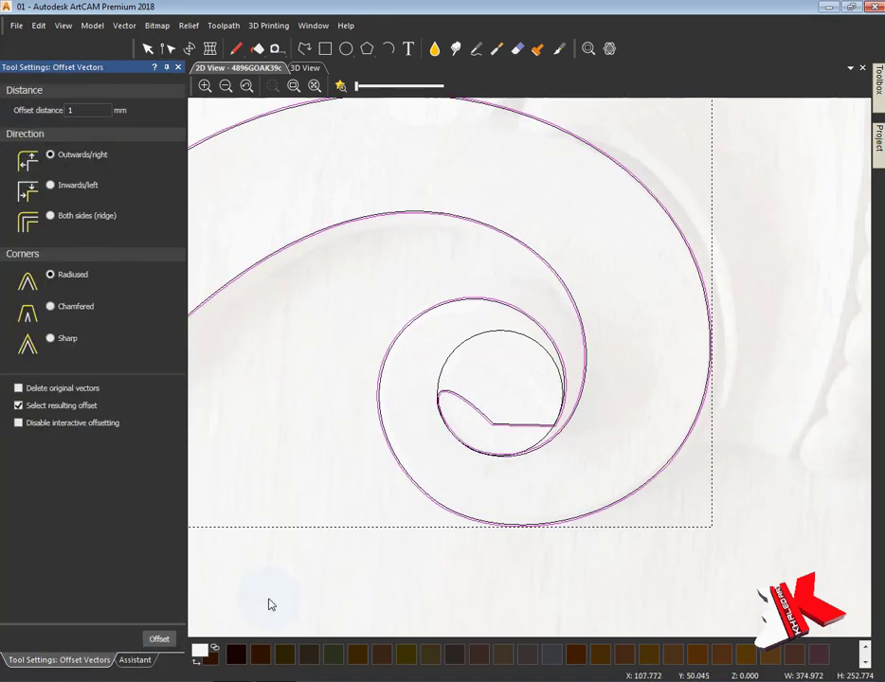
# Step: Undo the 1 mm offset and redo it at 2 mm outwards
pyautogui.click(39, 25)
pyautogui.click(57, 43)
pyautogui.doubleClick(74, 109)
pyautogui.write('2')
pyautogui.click(159, 639)
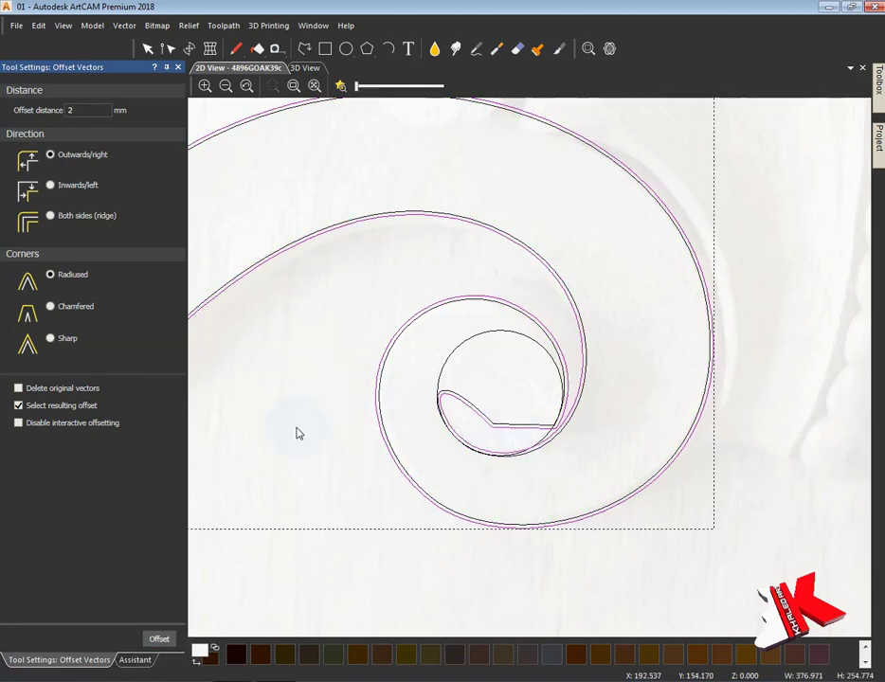
pyautogui.click(524, 431)
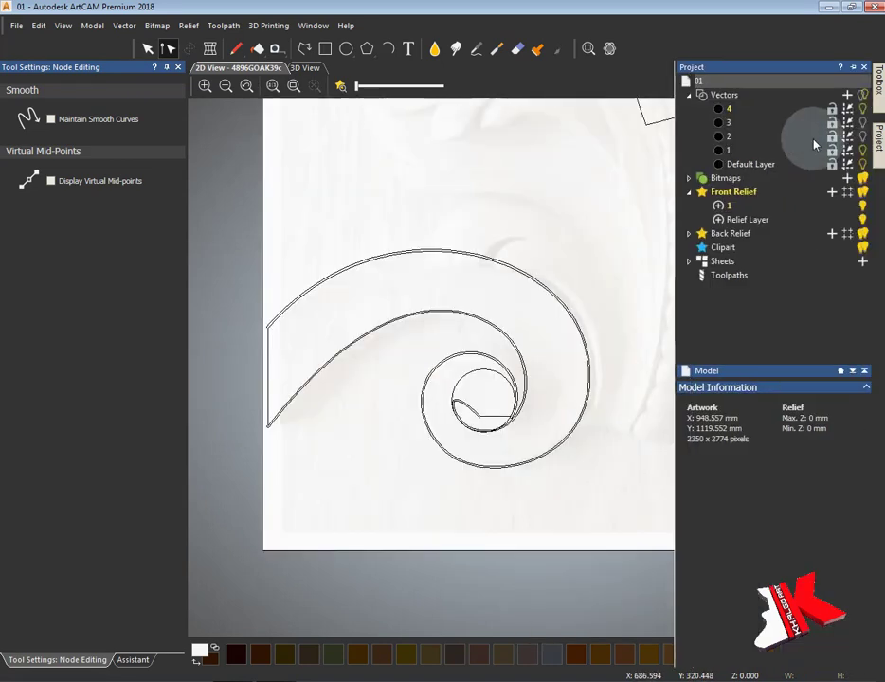
# Step: Cut the inner spiral curve and create a new vector layer named 11
pyautogui.click(519, 398)
pyautogui.rightClick(491, 356)
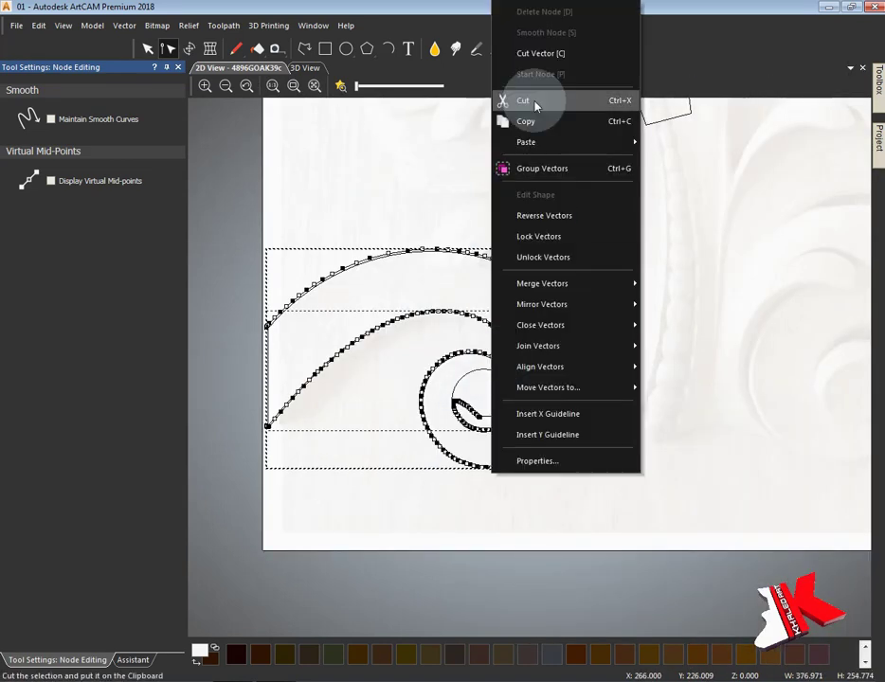
pyautogui.click(533, 102)
pyautogui.click(847, 95)
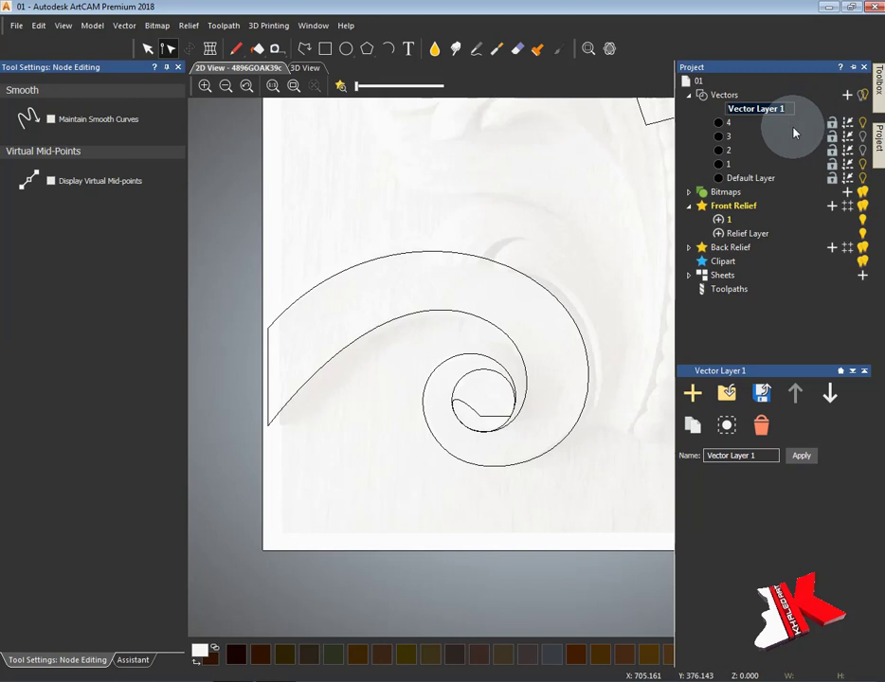
pyautogui.write('1')
pyautogui.press('Return')
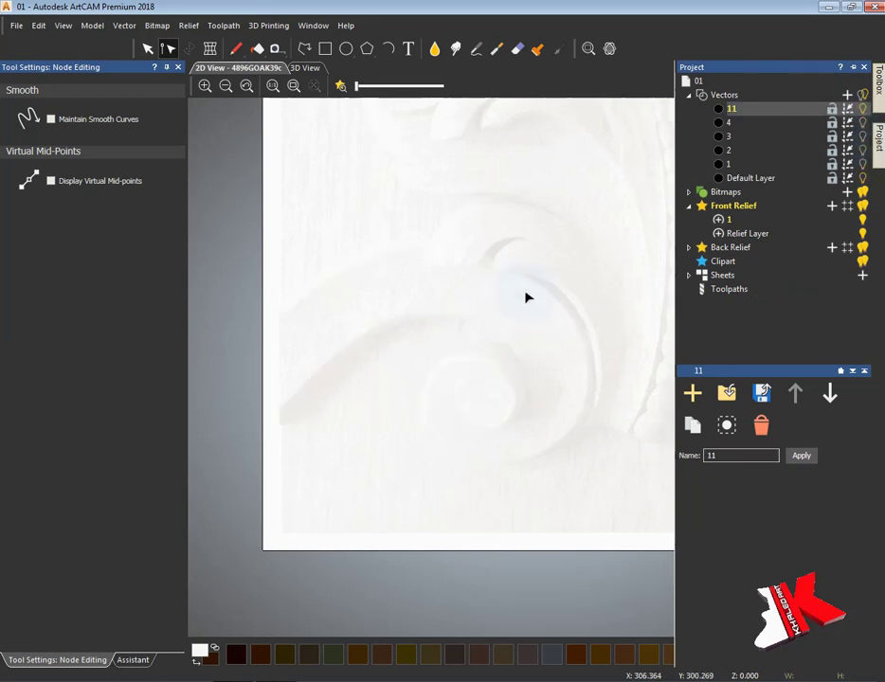
# Step: Paste the spiral curve onto layer 11 and check it shows alone
pyautogui.rightClick(429, 353)
pyautogui.click(573, 309)
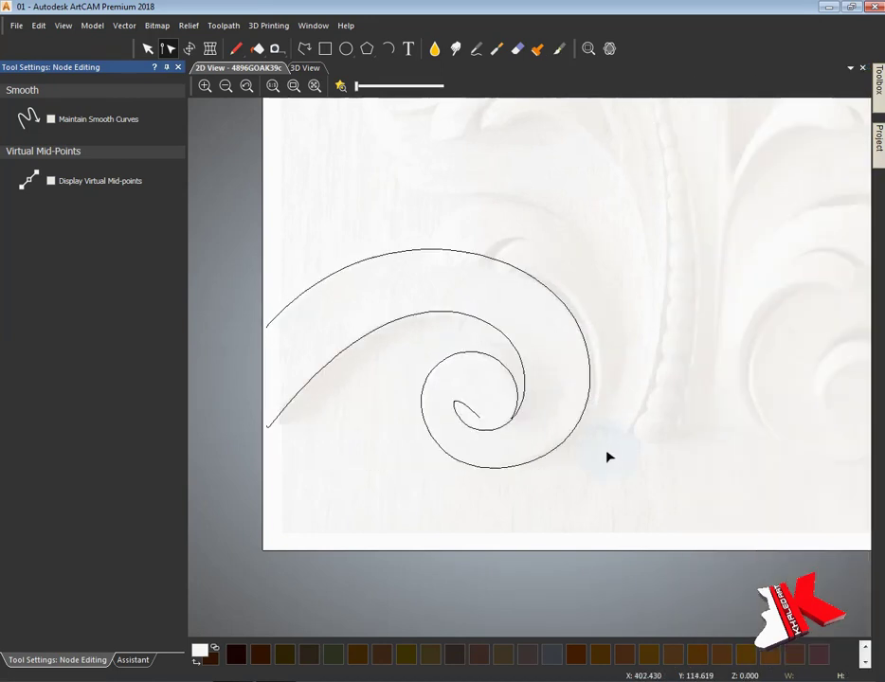
pyautogui.click(526, 399)
pyautogui.scroll(2, 466, 405)
pyautogui.scroll(2, 469, 408)
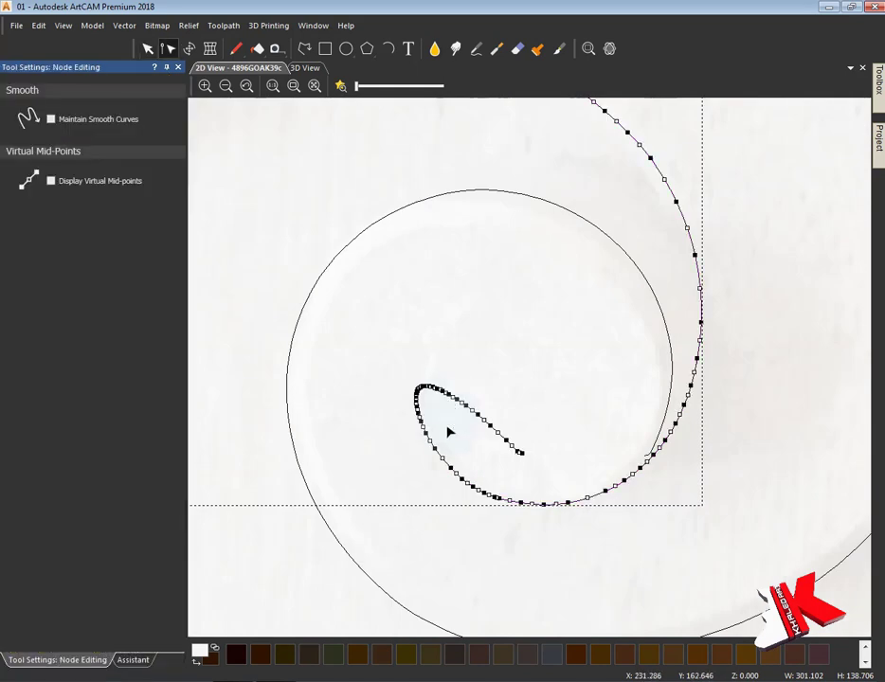
pyautogui.click(519, 415)
pyautogui.scroll(-3, 484, 437)
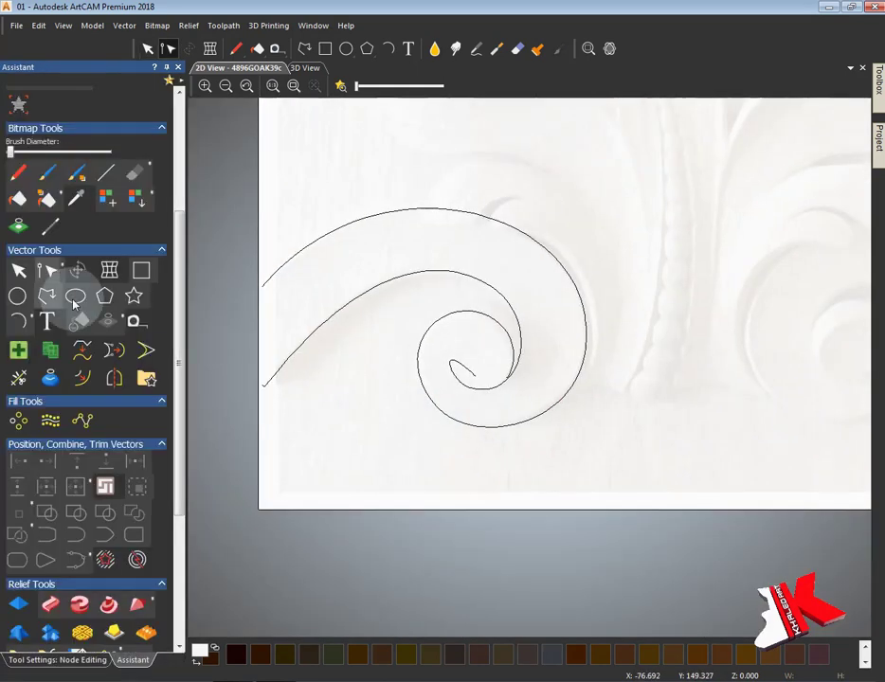
# Step: Draw a small rectangle below the spiral
pyautogui.click(141, 271)
pyautogui.moveTo(337, 448); pyautogui.dragTo(408, 481)
pyautogui.press('Escape')
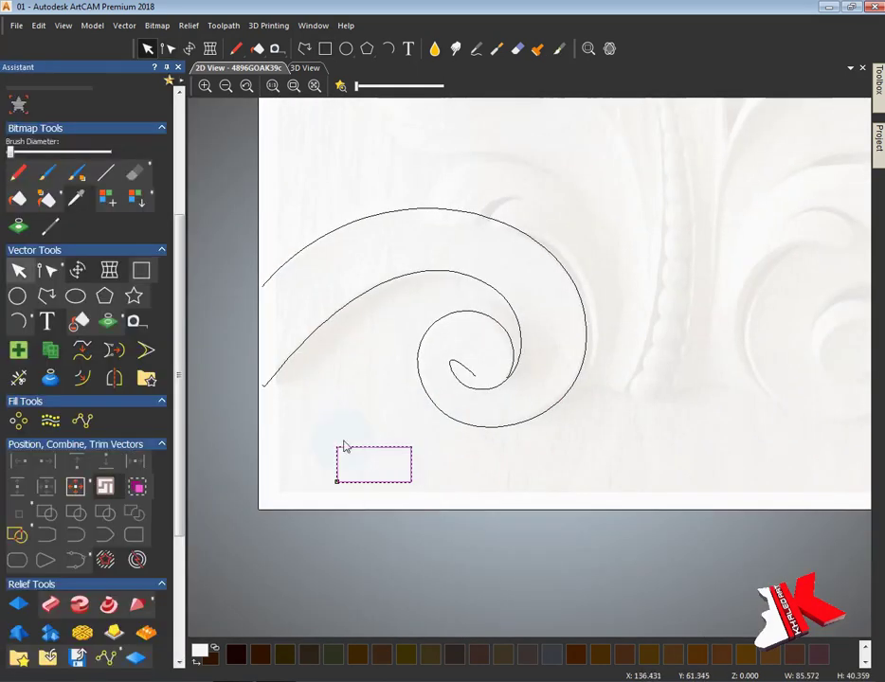
# Step: Try Fillet Vectors with a radius of 3, then cancel it
pyautogui.click(146, 348)
pyautogui.scroll(2, 386, 466)
pyautogui.scroll(2, 387, 466)
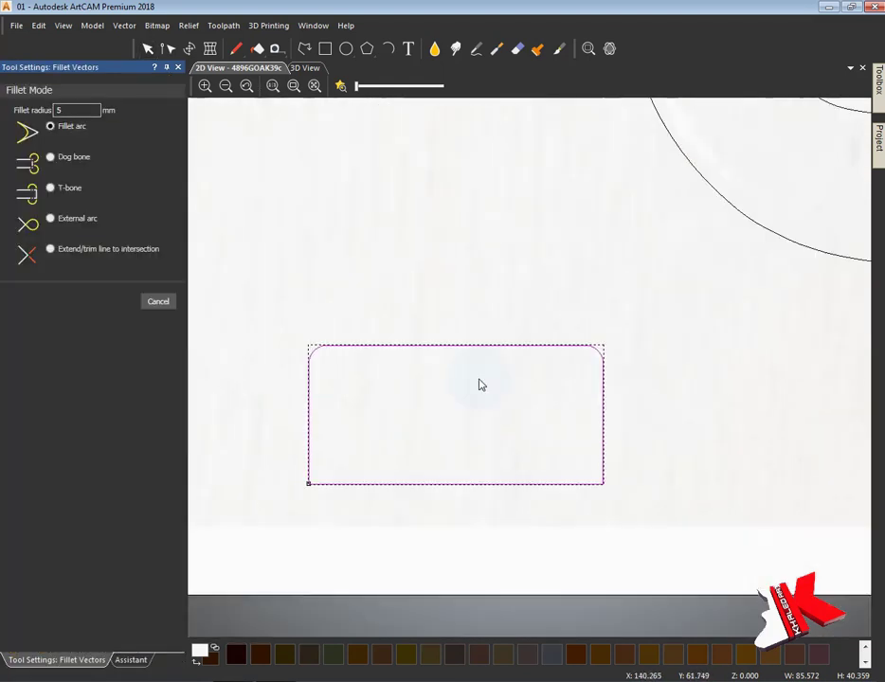
pyautogui.scroll(-2, 407, 387)
pyautogui.click(39, 25)
pyautogui.doubleClick(74, 110)
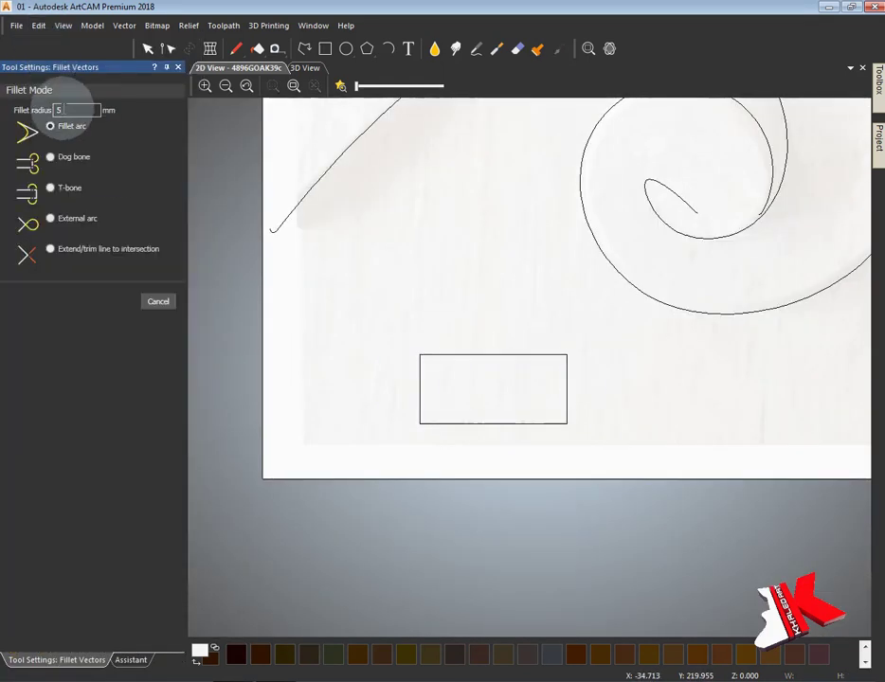
pyautogui.write('3')
pyautogui.click(146, 303)
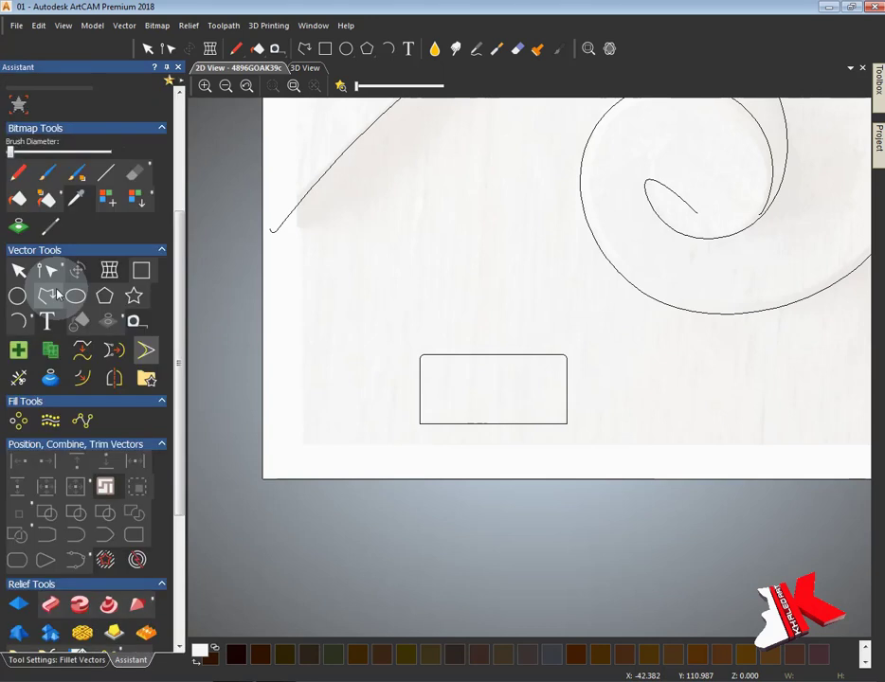
# Step: Node-edit the rectangle so its top edge sags into a curve
pyautogui.doubleClick(491, 425)
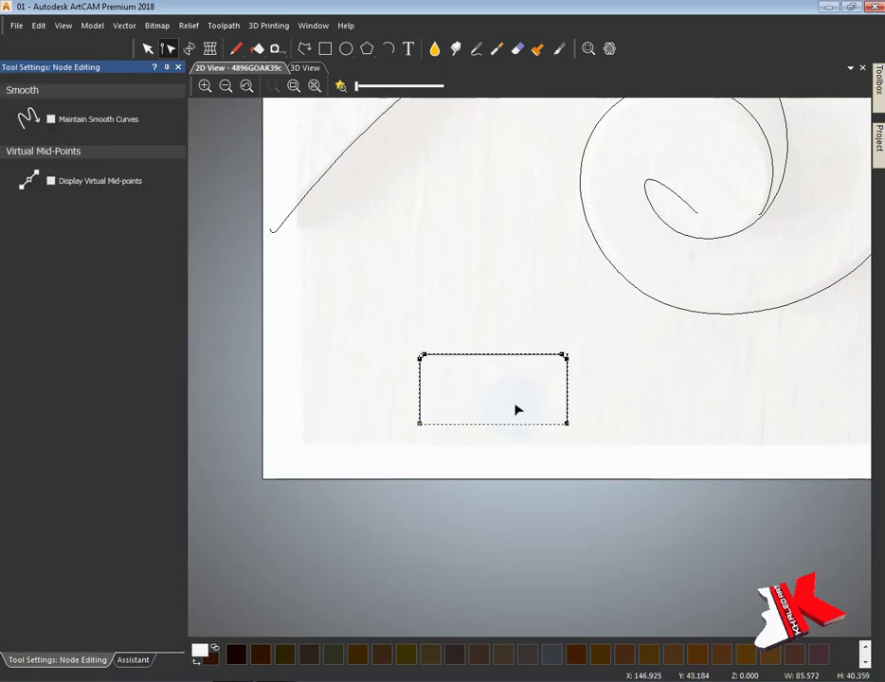
pyautogui.scroll(-1, 517, 409)
pyautogui.scroll(1, 481, 414)
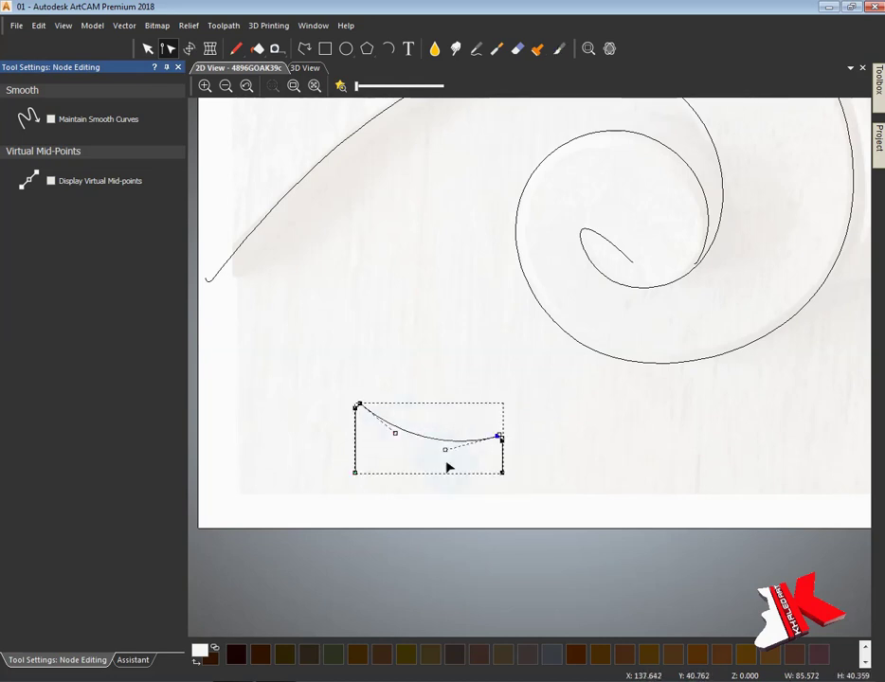
pyautogui.scroll(-1, 366, 326)
pyautogui.scroll(2, 379, 337)
pyautogui.click(384, 332)
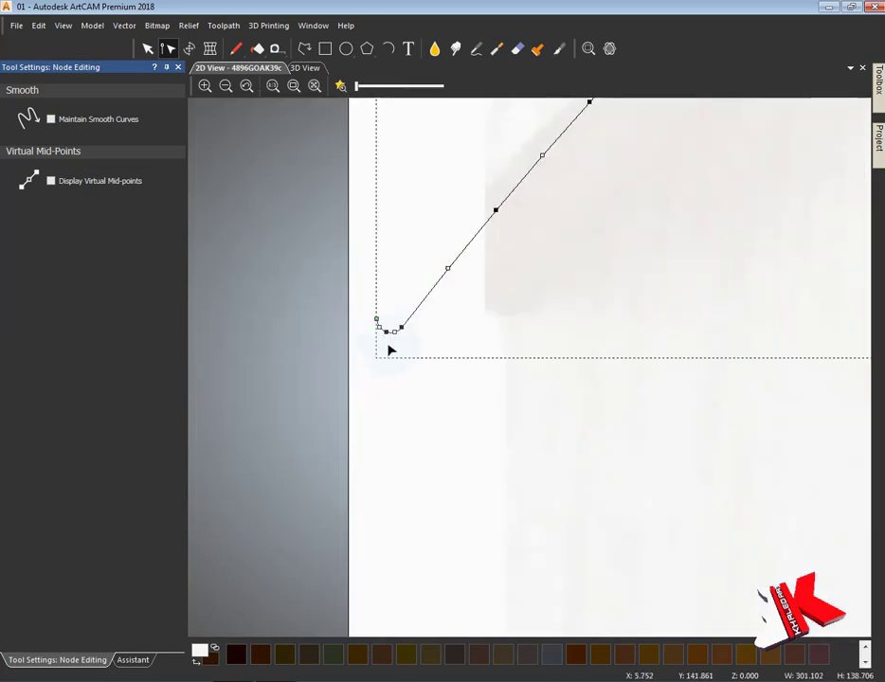
pyautogui.scroll(2, 427, 352)
pyautogui.scroll(-1, 379, 340)
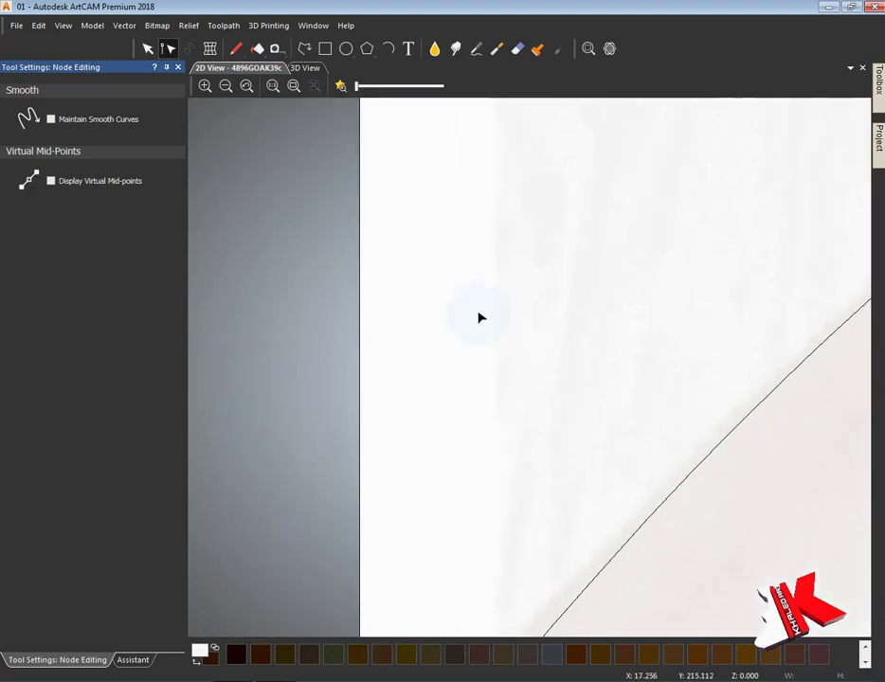
pyautogui.scroll(2, 445, 327)
# Step: Node-edit the small profile curve below the spiral
pyautogui.click(462, 427)
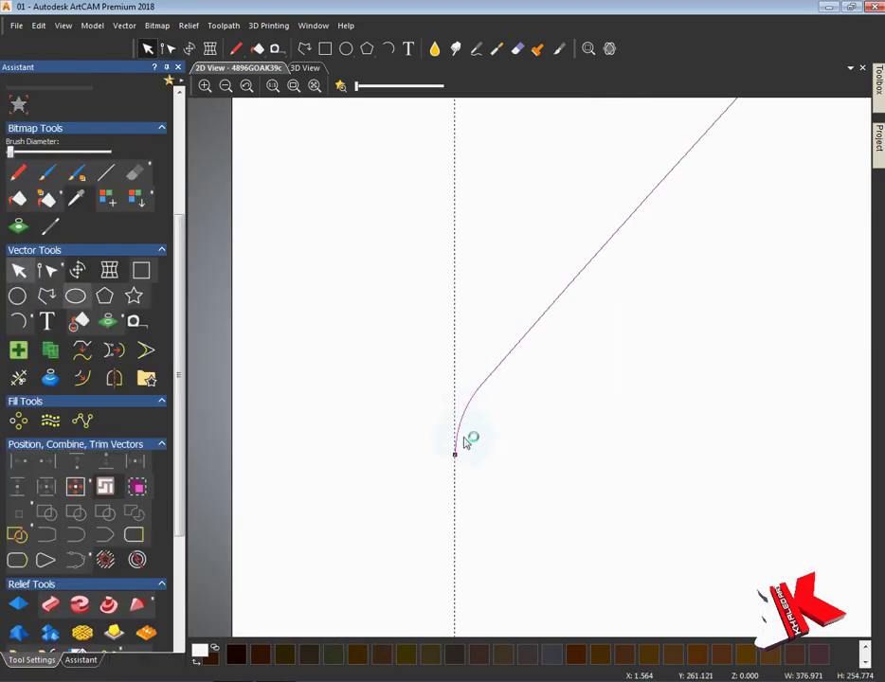
pyautogui.click(468, 417)
pyautogui.scroll(-2, 540, 459)
pyautogui.scroll(-1, 510, 388)
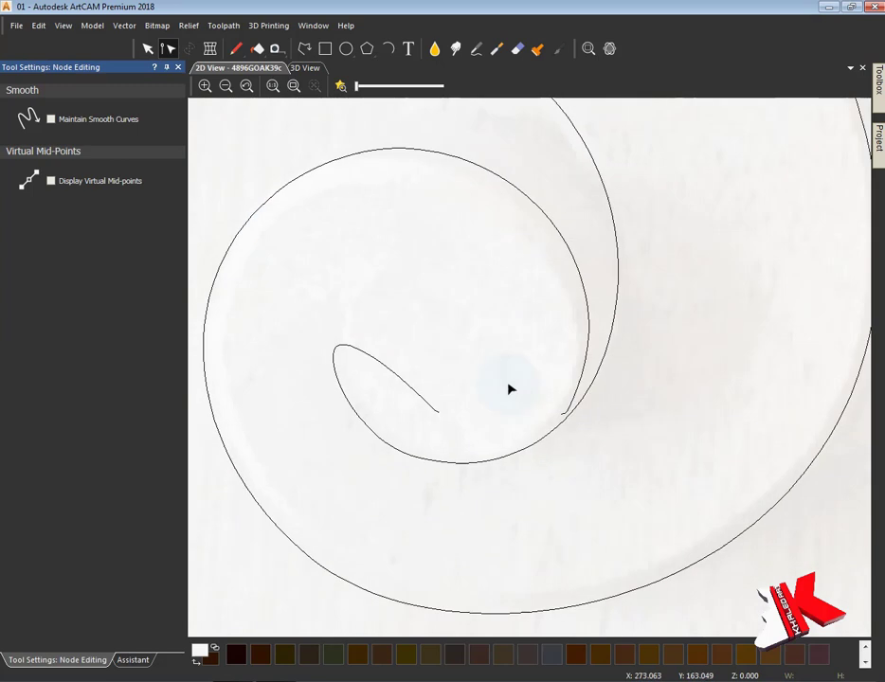
pyautogui.scroll(3, 414, 441)
pyautogui.scroll(-2, 414, 444)
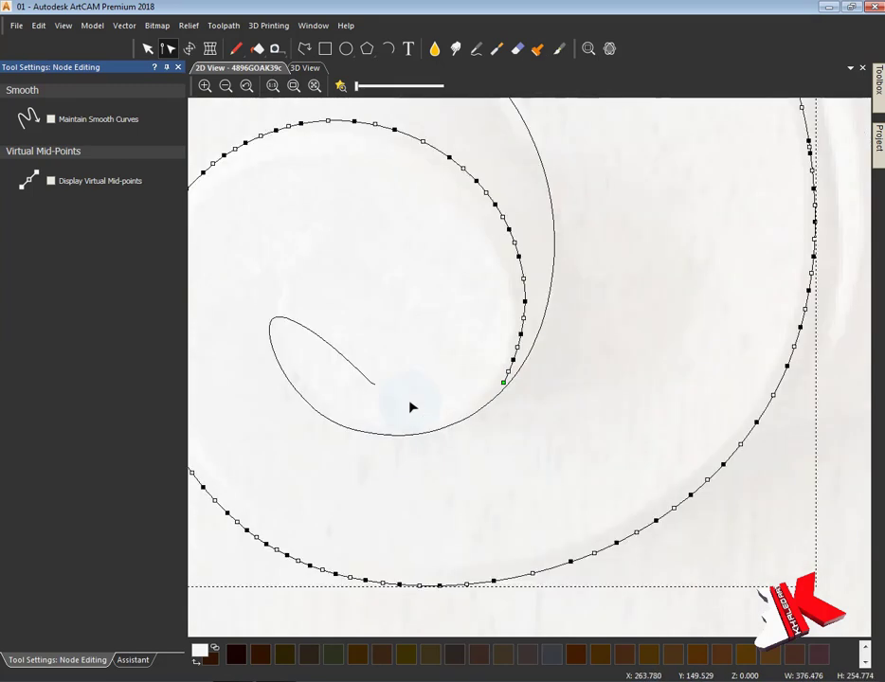
pyautogui.scroll(3, 413, 407)
pyautogui.scroll(-3, 398, 397)
pyautogui.scroll(-1, 445, 431)
pyautogui.click(474, 435)
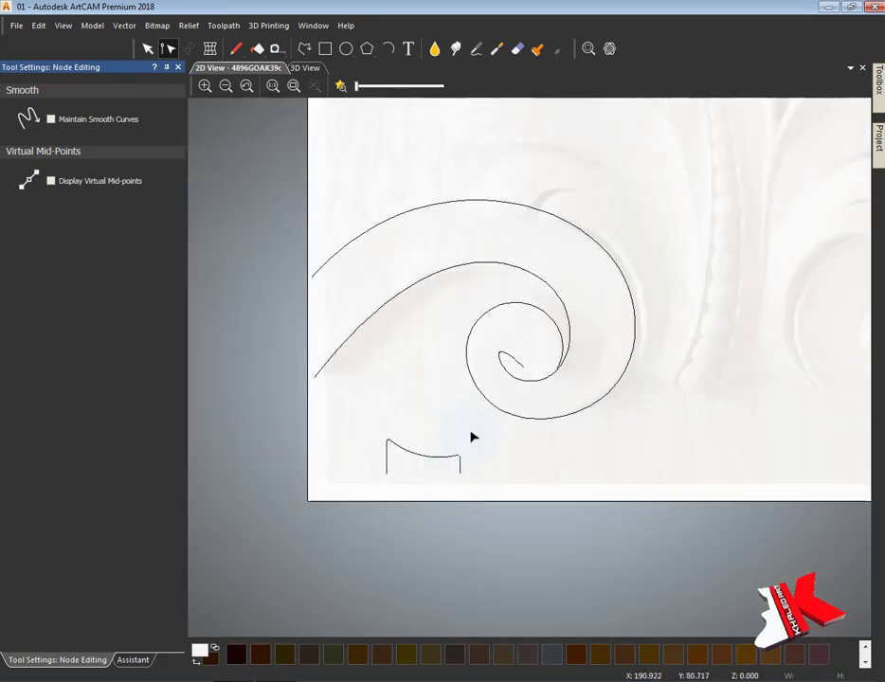
# Step: Move the small profile shape up and left and rotate it 90 degrees
pyautogui.press('n')
pyautogui.moveTo(421, 451)
pyautogui.mouseDown()
pyautogui.moveTo(388, 376)
pyautogui.moveTo(359, 469)
pyautogui.moveTo(430, 425)
pyautogui.moveTo(475, 455)
pyautogui.mouseUp()
pyautogui.click(79, 271)
pyautogui.press('Escape')
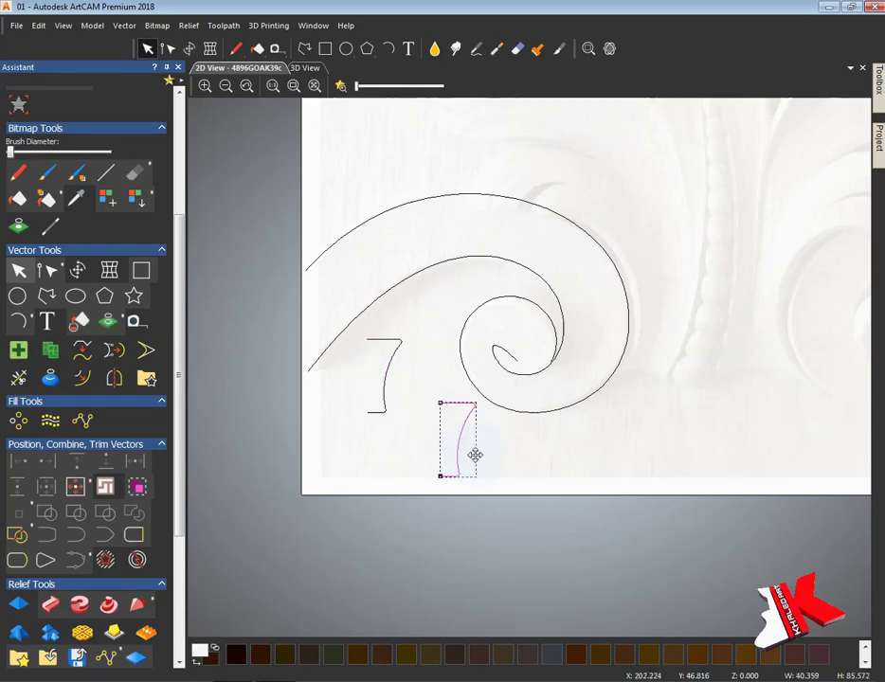
# Step: Reposition the arc shape and node-edit it and the left profile vector
pyautogui.moveTo(381, 414); pyautogui.dragTo(336, 456)
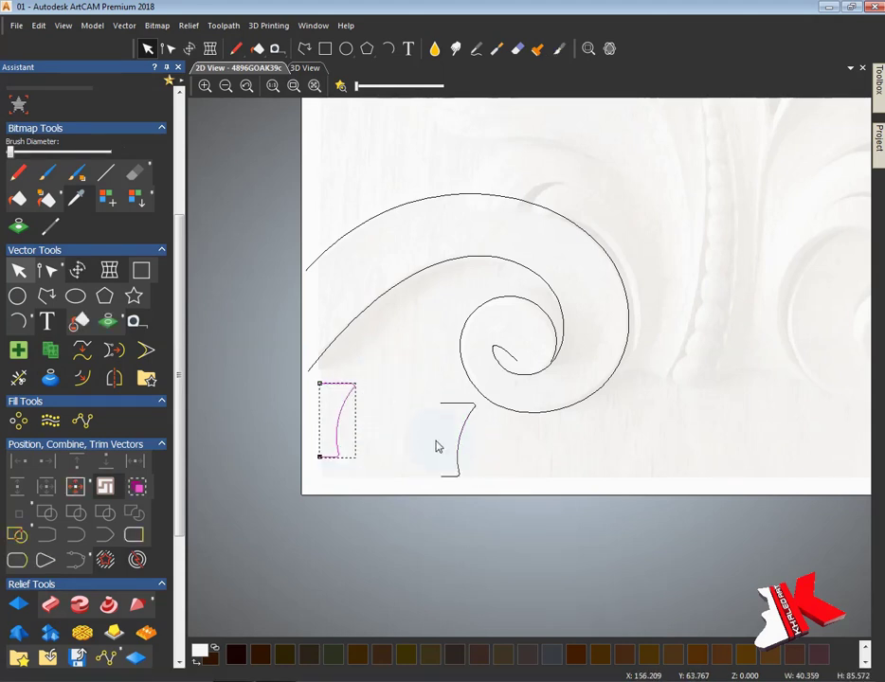
pyautogui.scroll(2, 460, 473)
pyautogui.press('n')
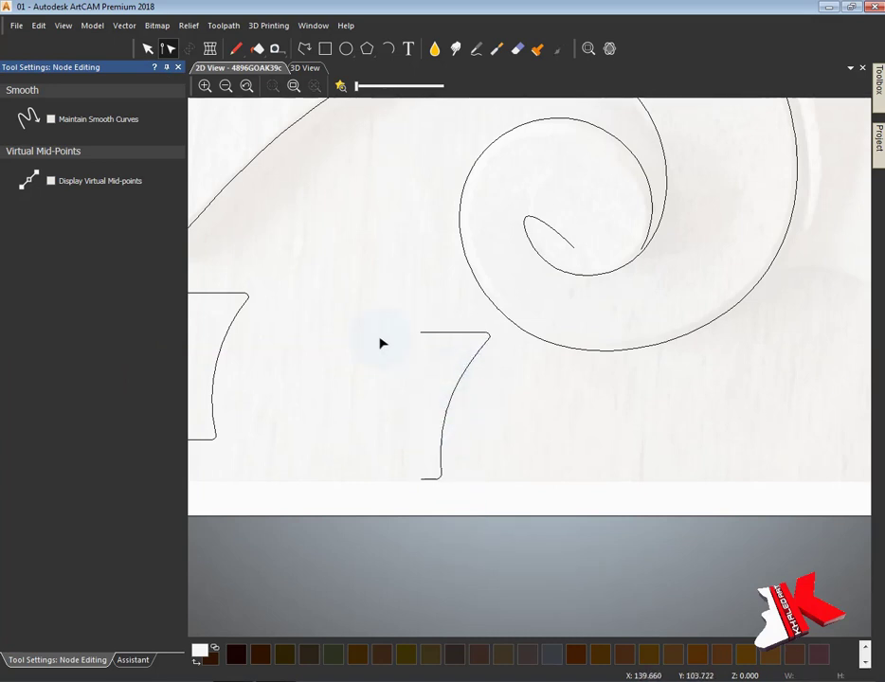
pyautogui.scroll(4, 490, 340)
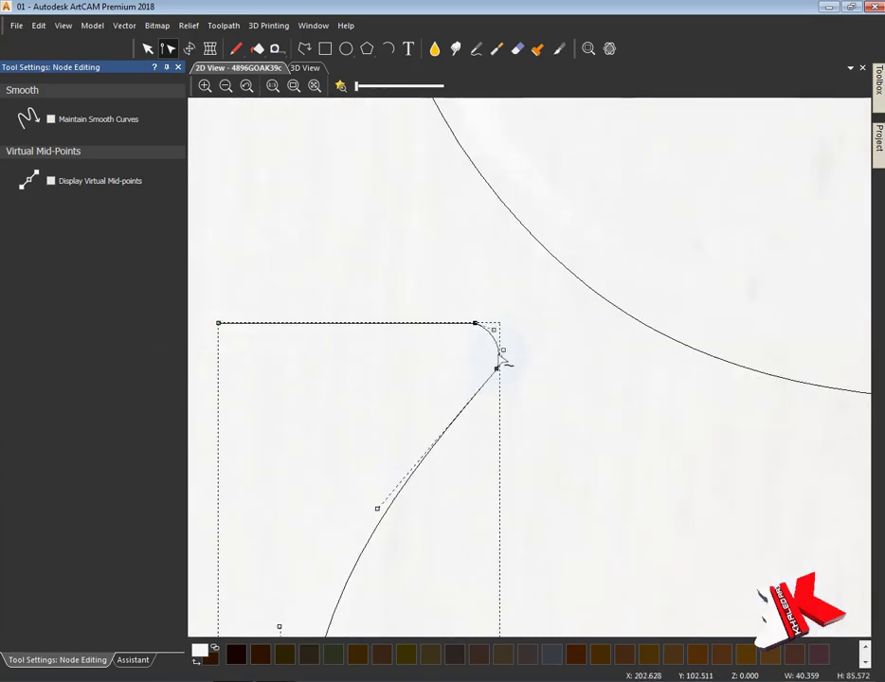
pyautogui.click(370, 328)
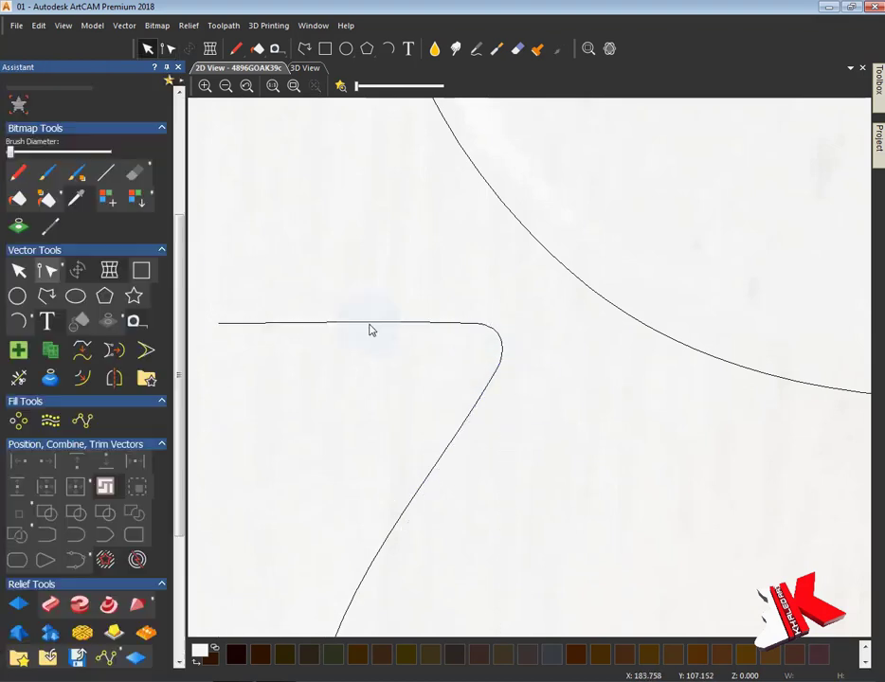
pyautogui.click(368, 322)
pyautogui.scroll(-2, 372, 353)
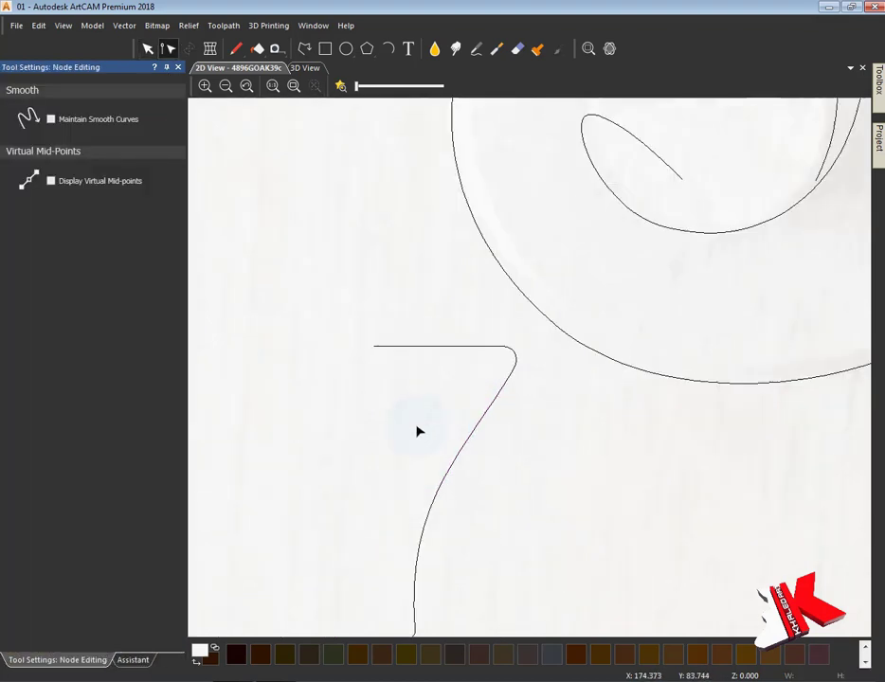
pyautogui.scroll(-2, 417, 428)
pyautogui.click(281, 422)
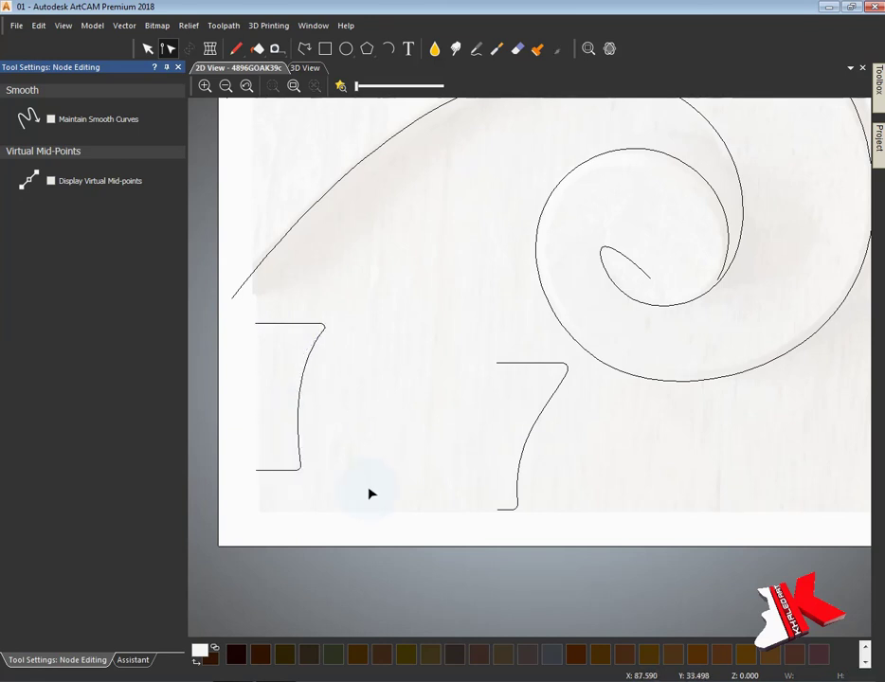
pyautogui.scroll(-2, 371, 494)
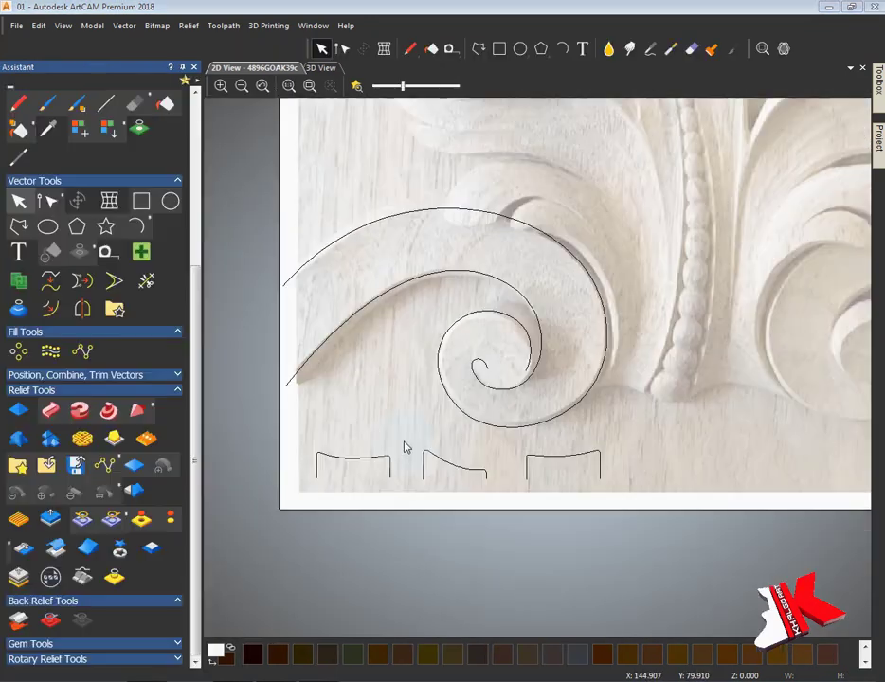
# Step: In 3D view, start Two Rail Sweep with the spiral's two curves as drive rails
pyautogui.press('F3')
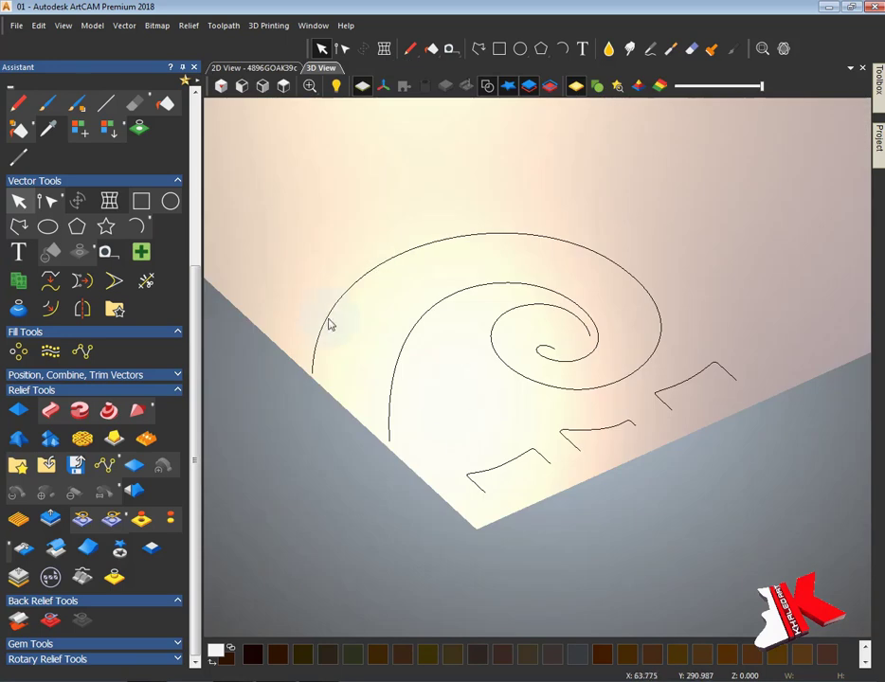
pyautogui.click(50, 409)
pyautogui.click(81, 120)
pyautogui.click(413, 341)
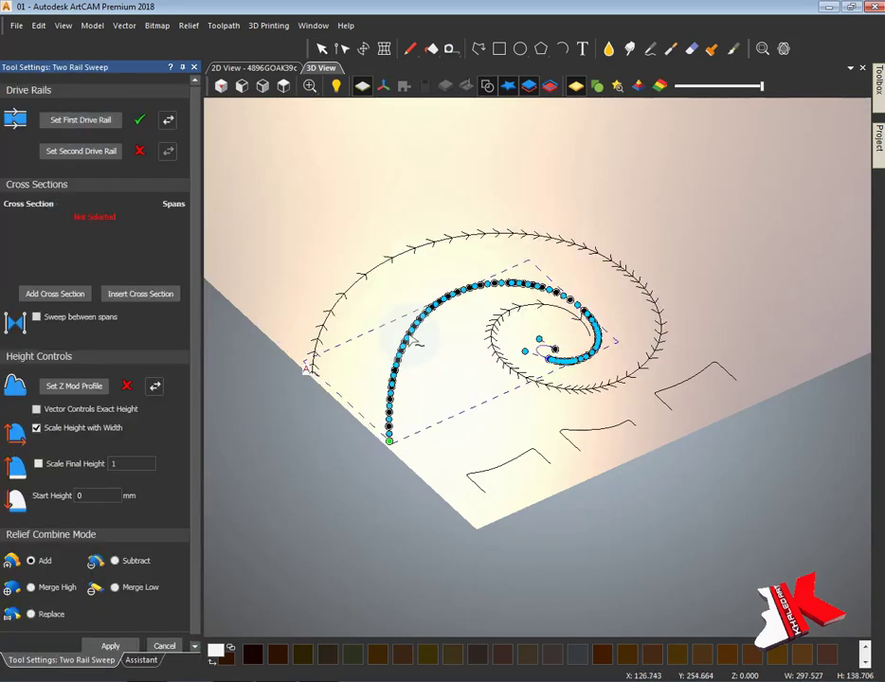
pyautogui.click(480, 464)
# Step: Add three profile vectors as cross sections, turn off height scaling, delete the extra fourth
pyautogui.click(54, 294)
pyautogui.click(36, 427)
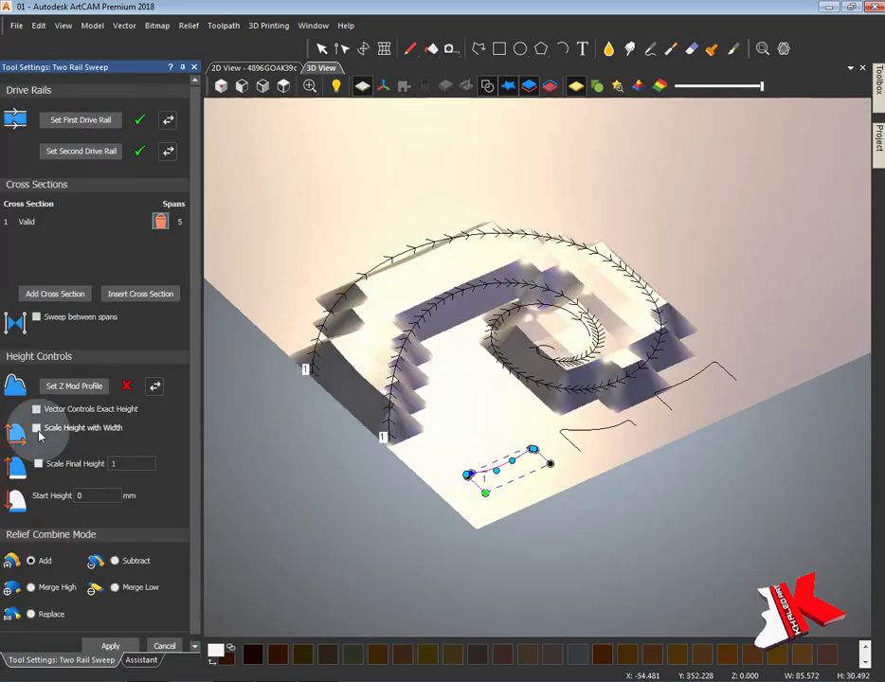
pyautogui.click(597, 429)
pyautogui.click(41, 298)
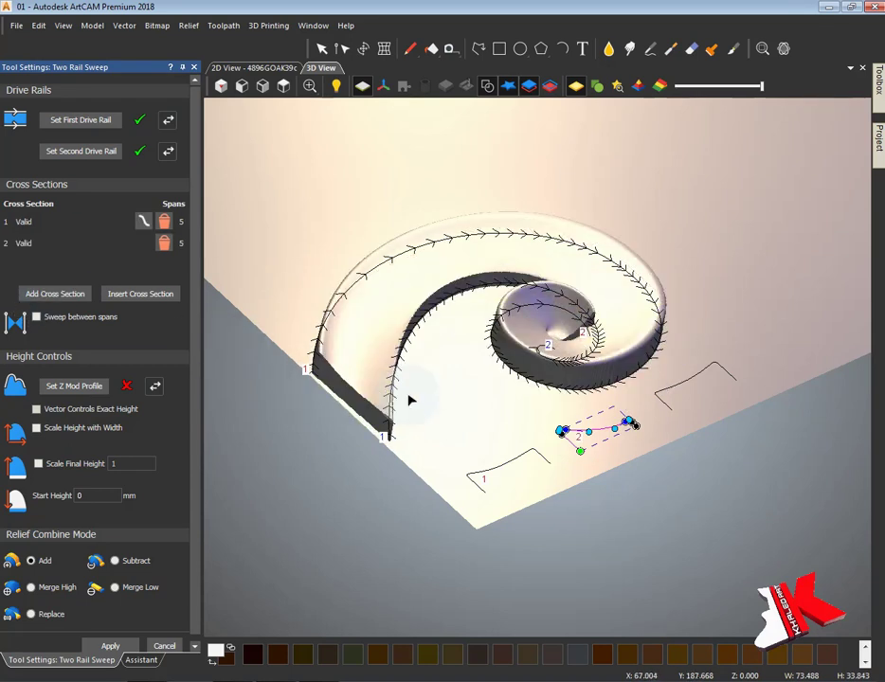
pyautogui.click(59, 293)
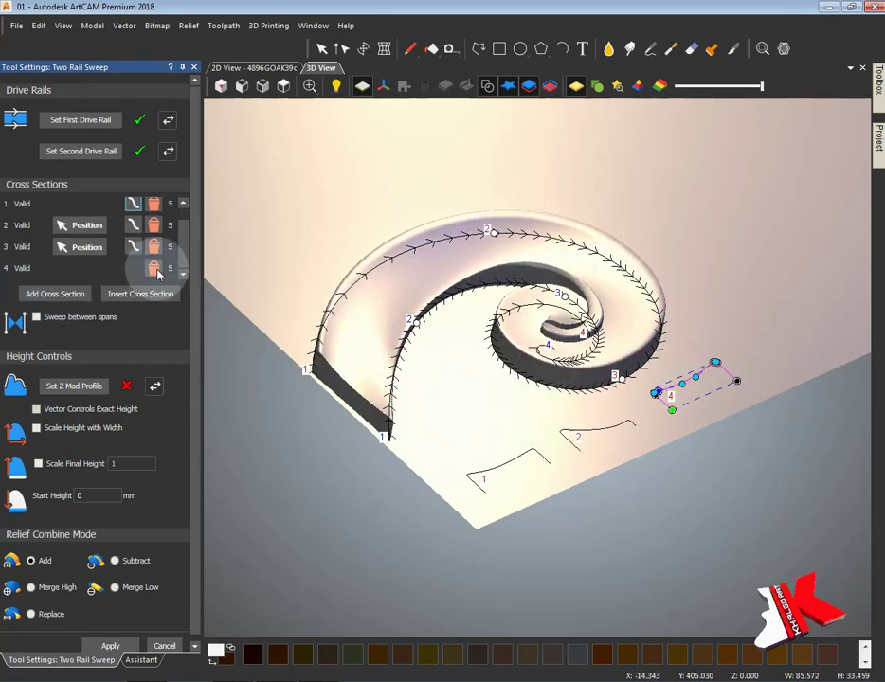
pyautogui.click(153, 269)
# Step: Slide cross section 2 toward the spiral centre and inspect the sweep
pyautogui.moveTo(458, 434); pyautogui.dragTo(517, 450)
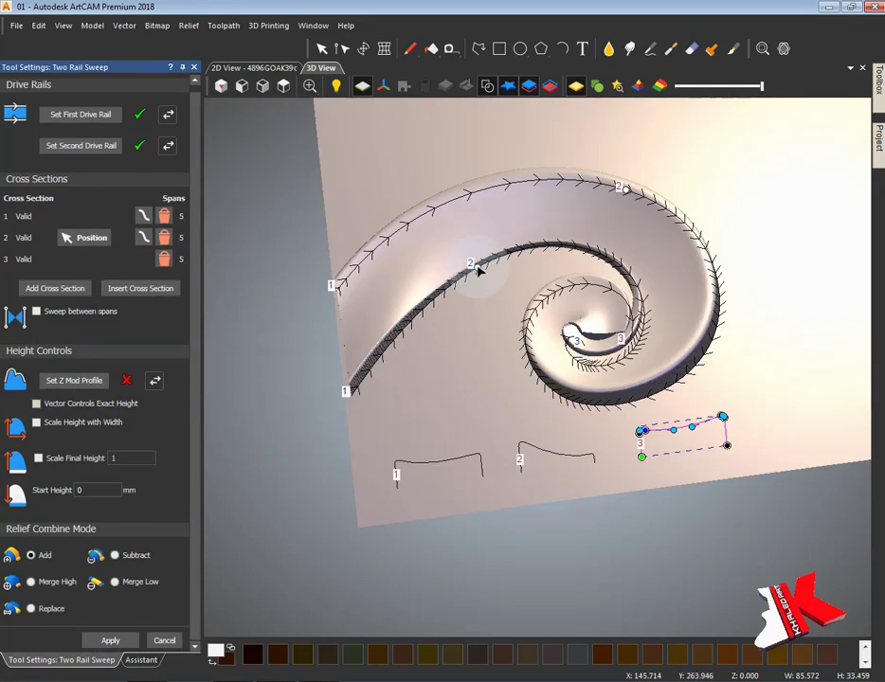
pyautogui.moveTo(499, 269); pyautogui.dragTo(698, 378)
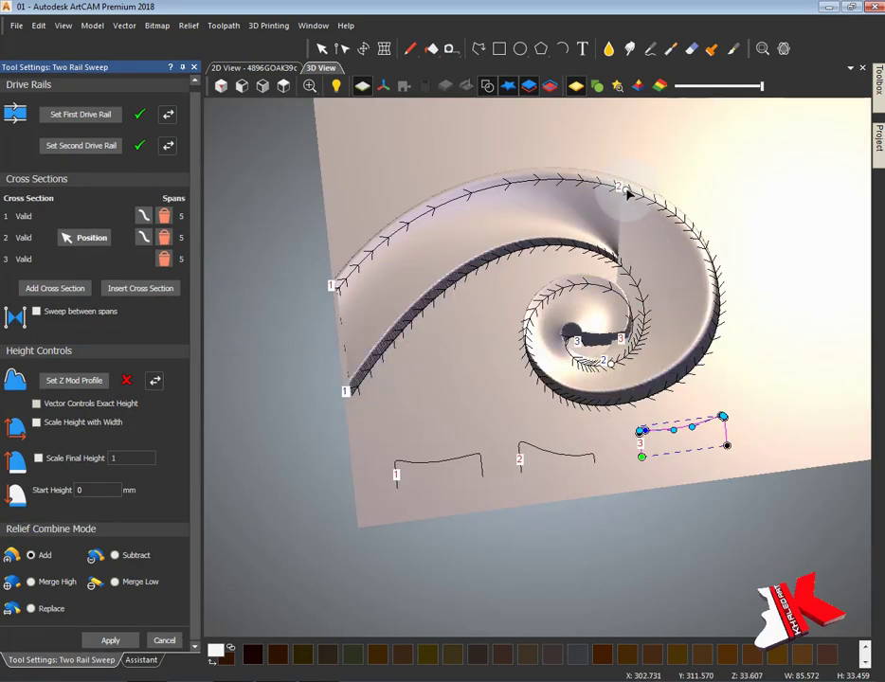
pyautogui.scroll(3, 662, 395)
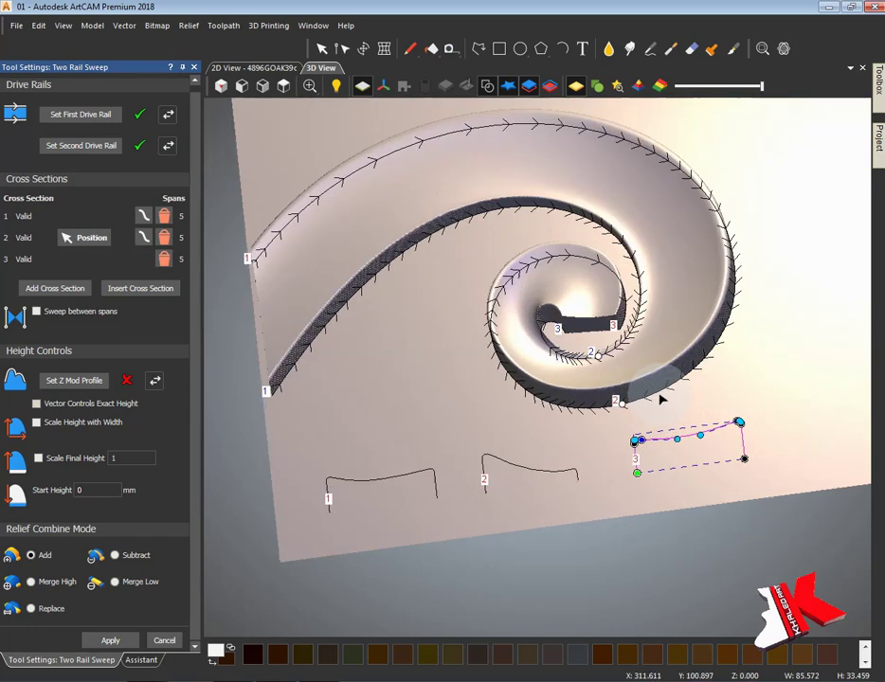
pyautogui.scroll(2, 465, 436)
pyautogui.moveTo(462, 436)
pyautogui.mouseDown()
pyautogui.moveTo(478, 435)
pyautogui.moveTo(470, 243)
pyautogui.moveTo(474, 439)
pyautogui.moveTo(536, 496)
pyautogui.mouseUp()
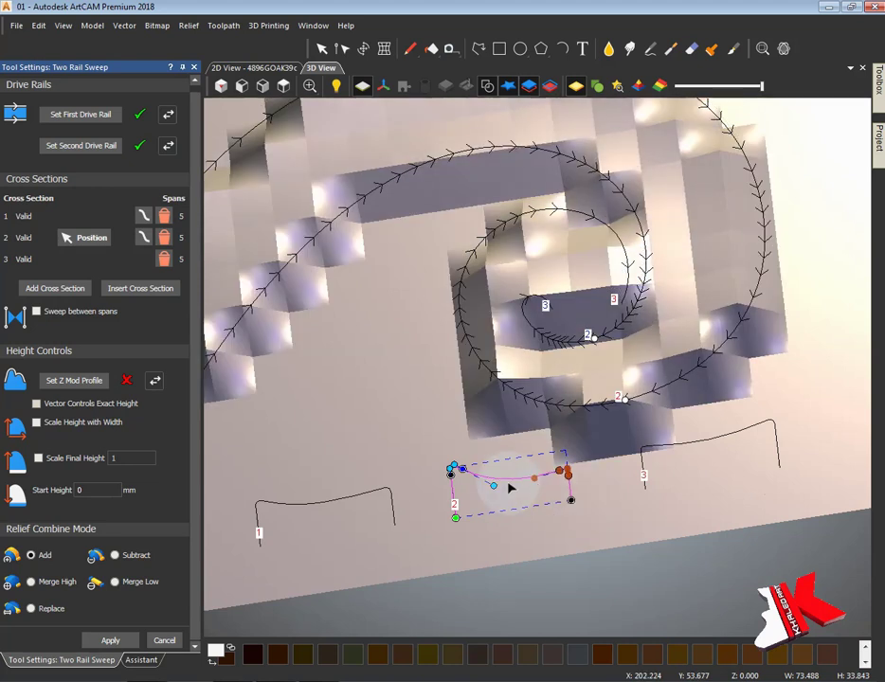
pyautogui.moveTo(573, 497)
pyautogui.mouseDown()
pyautogui.moveTo(670, 329)
pyautogui.moveTo(559, 420)
pyautogui.moveTo(614, 306)
pyautogui.moveTo(773, 410)
pyautogui.moveTo(592, 500)
pyautogui.moveTo(626, 535)
pyautogui.moveTo(620, 511)
pyautogui.moveTo(705, 557)
pyautogui.moveTo(705, 579)
pyautogui.mouseUp()
# Step: Adjust the third cross section's profile and check it from low and steep angles
pyautogui.moveTo(583, 435)
pyautogui.mouseDown()
pyautogui.moveTo(666, 232)
pyautogui.moveTo(616, 528)
pyautogui.moveTo(622, 517)
pyautogui.mouseUp()
pyautogui.scroll(3, 587, 486)
pyautogui.scroll(2, 599, 488)
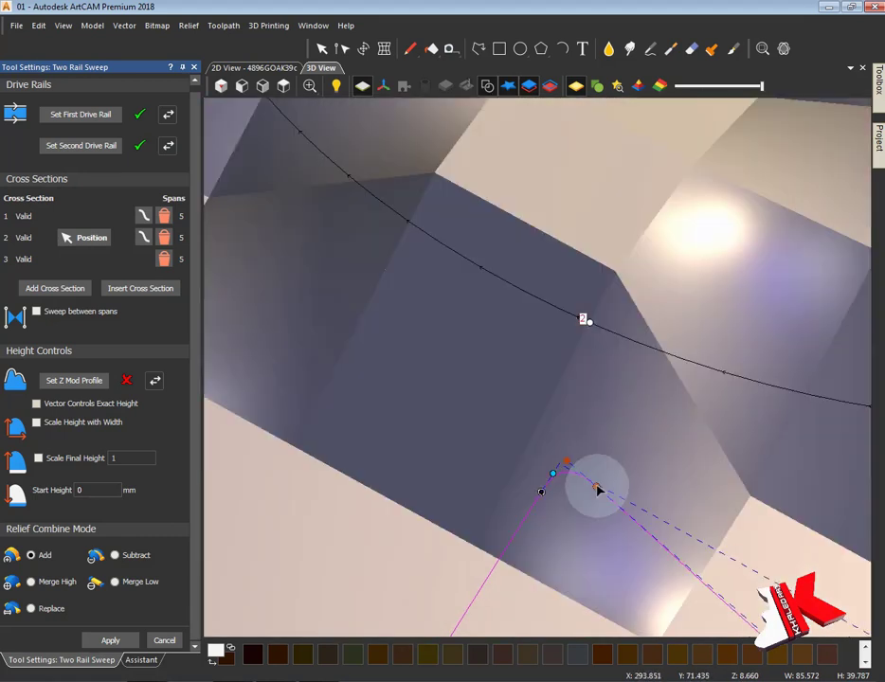
pyautogui.scroll(-2, 537, 484)
pyautogui.scroll(-3, 576, 463)
pyautogui.moveTo(575, 462)
pyautogui.mouseDown()
pyautogui.moveTo(465, 225)
pyautogui.moveTo(474, 248)
pyautogui.mouseUp()
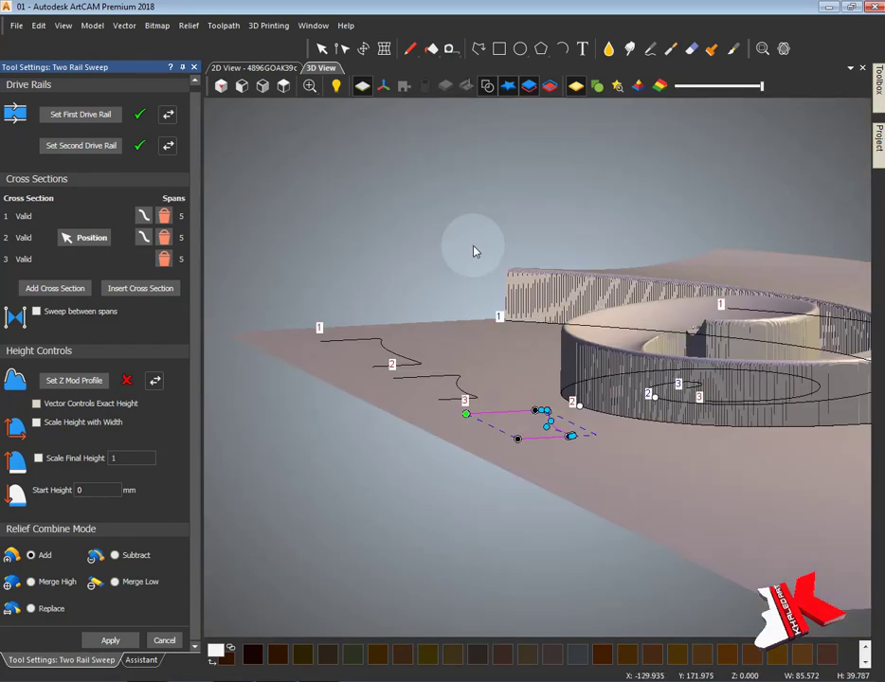
pyautogui.scroll(2, 553, 385)
pyautogui.scroll(2, 552, 378)
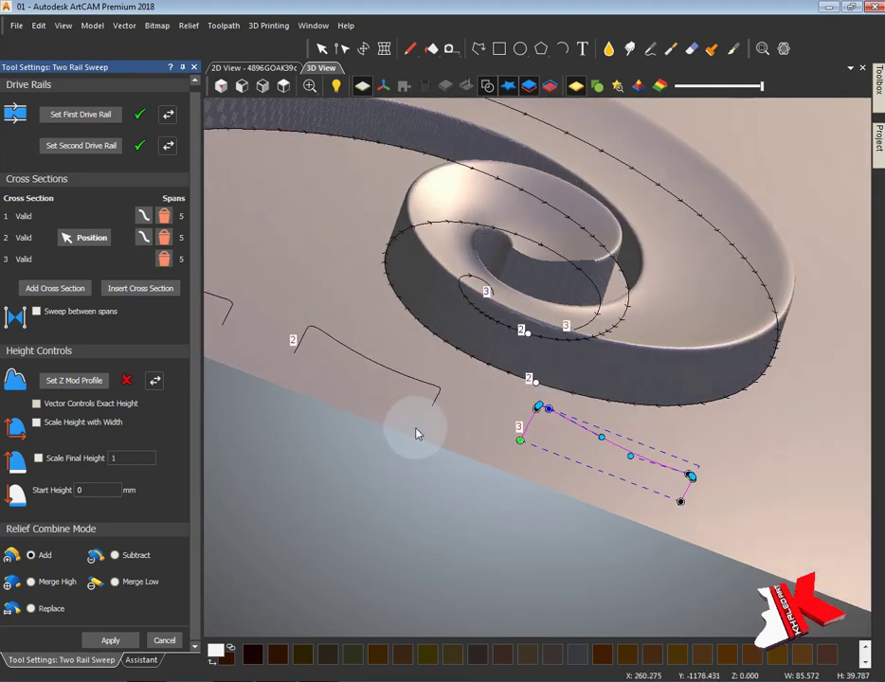
pyautogui.moveTo(415, 425); pyautogui.dragTo(541, 351)
pyautogui.scroll(3, 538, 272)
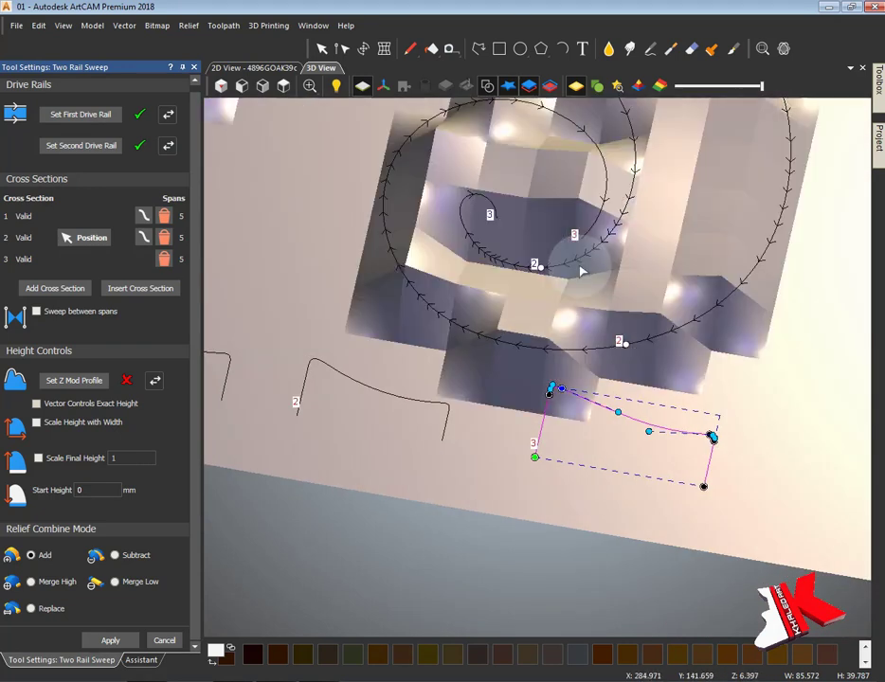
pyautogui.scroll(-3, 573, 310)
pyautogui.moveTo(573, 309)
pyautogui.mouseDown()
pyautogui.moveTo(614, 249)
pyautogui.moveTo(557, 407)
pyautogui.moveTo(614, 470)
pyautogui.mouseUp()
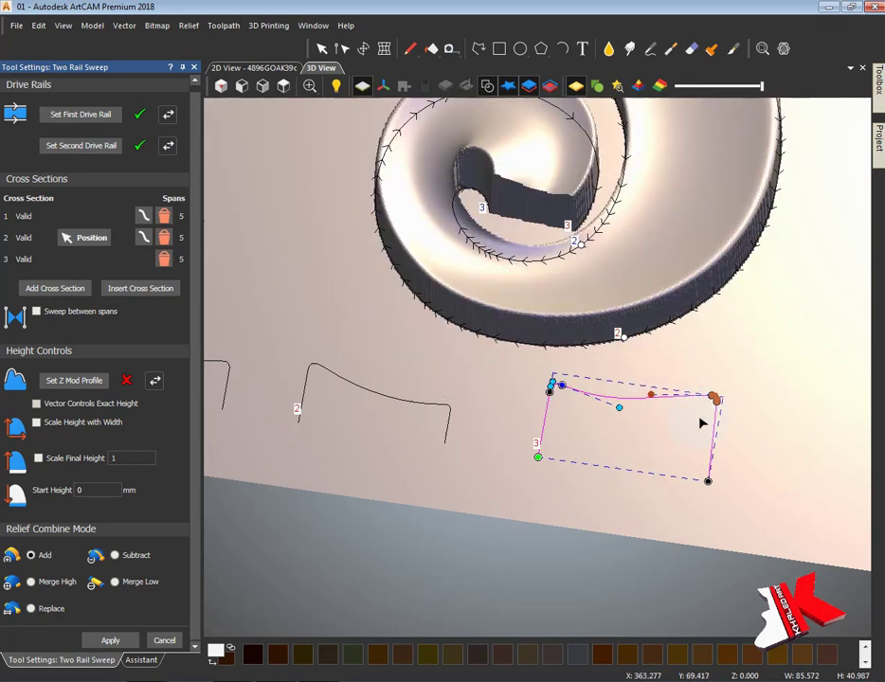
# Step: Straighten a cross-section profile's top edge and reshape cross section 2's profile
pyautogui.click(654, 405)
pyautogui.moveTo(620, 409); pyautogui.dragTo(631, 393)
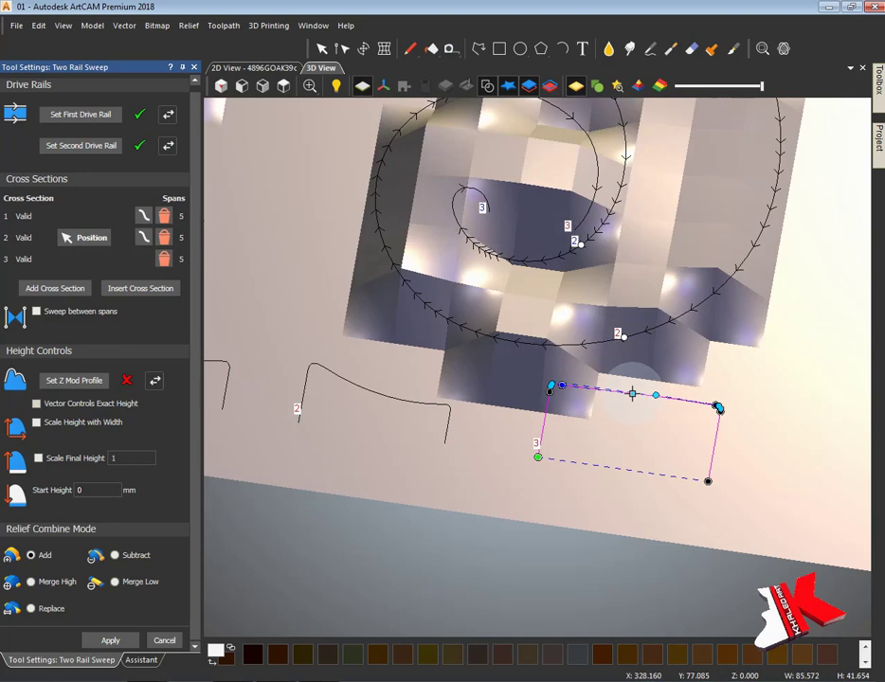
pyautogui.moveTo(503, 345)
pyautogui.mouseDown()
pyautogui.moveTo(523, 424)
pyautogui.moveTo(573, 199)
pyautogui.moveTo(518, 375)
pyautogui.moveTo(399, 438)
pyautogui.moveTo(504, 429)
pyautogui.moveTo(504, 355)
pyautogui.moveTo(682, 452)
pyautogui.moveTo(651, 430)
pyautogui.moveTo(629, 387)
pyautogui.moveTo(711, 368)
pyautogui.moveTo(545, 431)
pyautogui.moveTo(478, 445)
pyautogui.moveTo(490, 526)
pyautogui.moveTo(462, 468)
pyautogui.mouseUp()
pyautogui.click(424, 469)
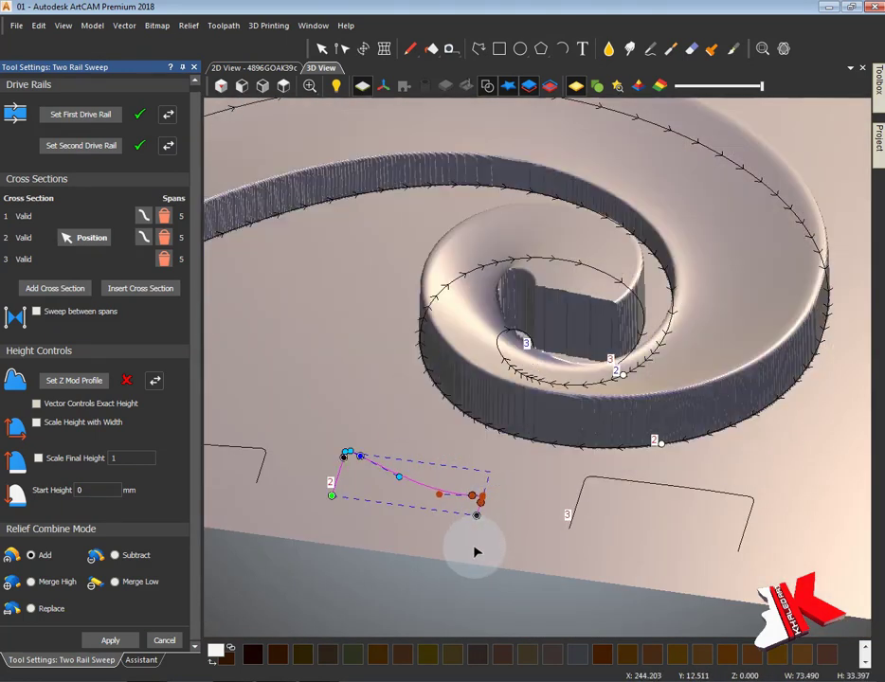
pyautogui.click(420, 488)
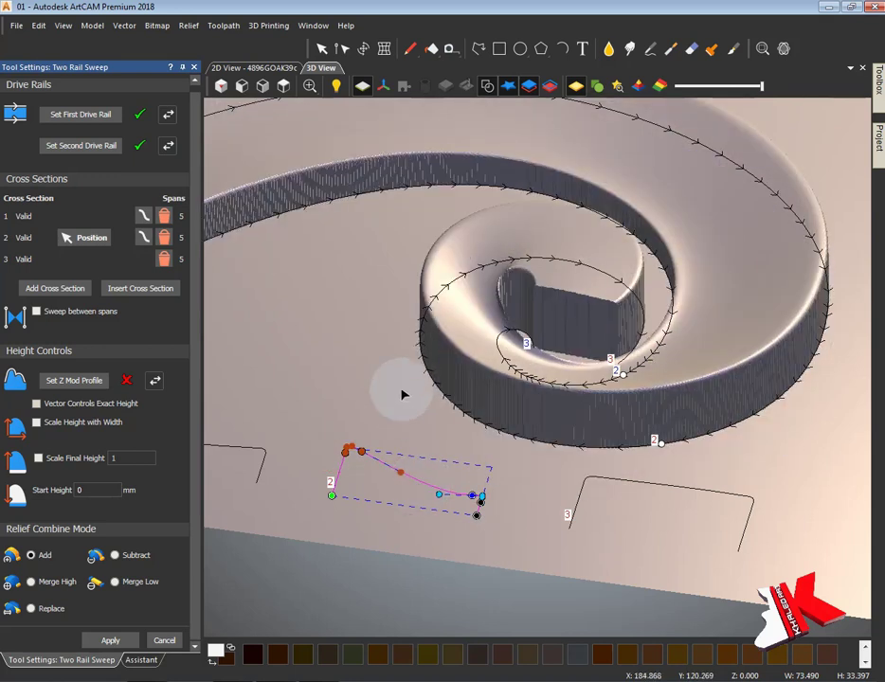
# Step: Adjust the first cross section's profile and apply the two-rail sweep
pyautogui.moveTo(436, 422)
pyautogui.mouseDown()
pyautogui.moveTo(621, 514)
pyautogui.moveTo(502, 215)
pyautogui.moveTo(645, 650)
pyautogui.moveTo(588, 461)
pyautogui.moveTo(435, 483)
pyautogui.moveTo(572, 447)
pyautogui.moveTo(718, 429)
pyautogui.mouseUp()
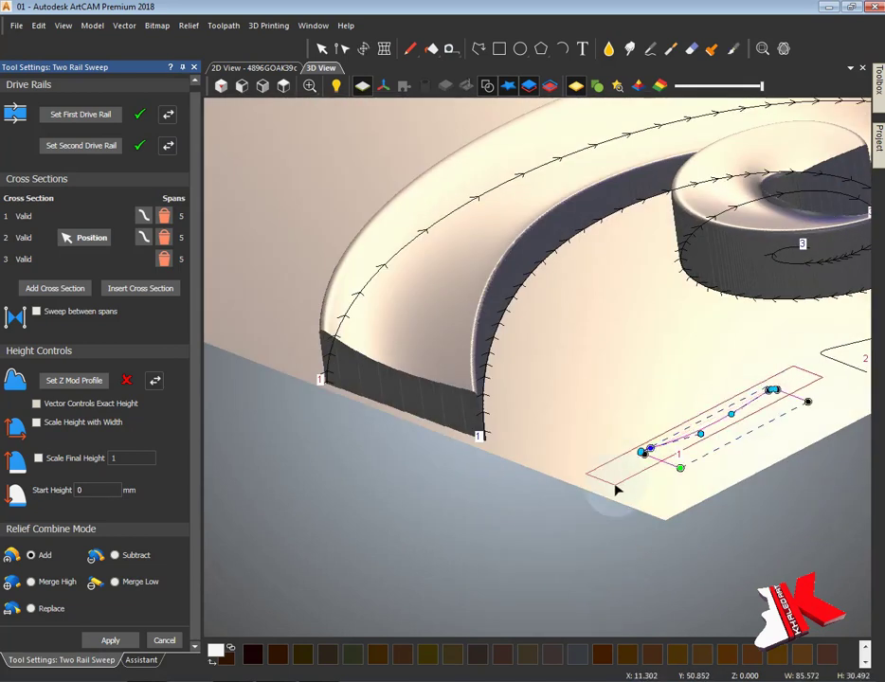
pyautogui.click(586, 524)
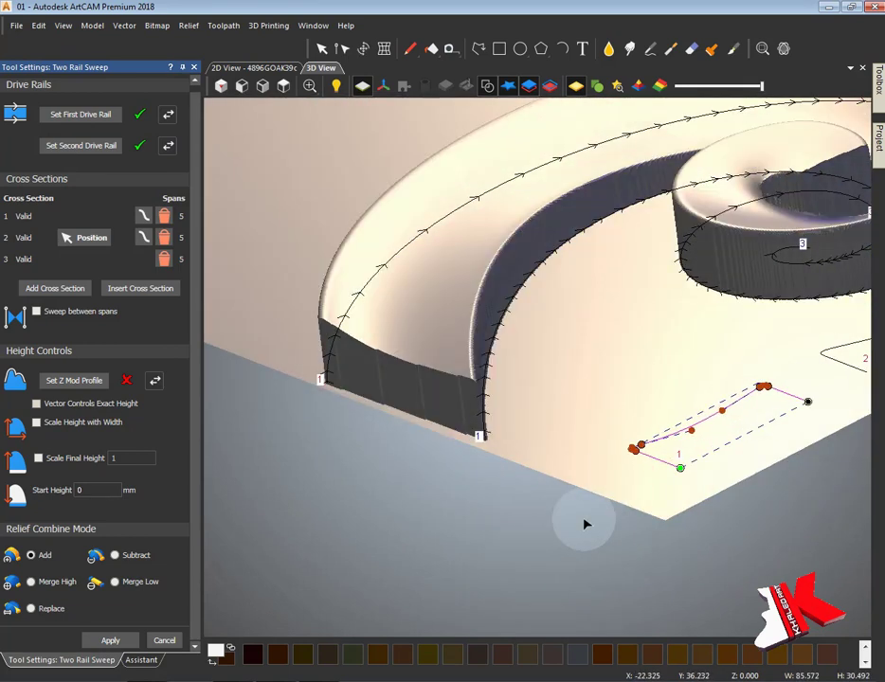
pyautogui.scroll(-5, 588, 507)
pyautogui.click(110, 639)
# Step: Orbit around the finished scroll relief to inspect it
pyautogui.scroll(3, 535, 418)
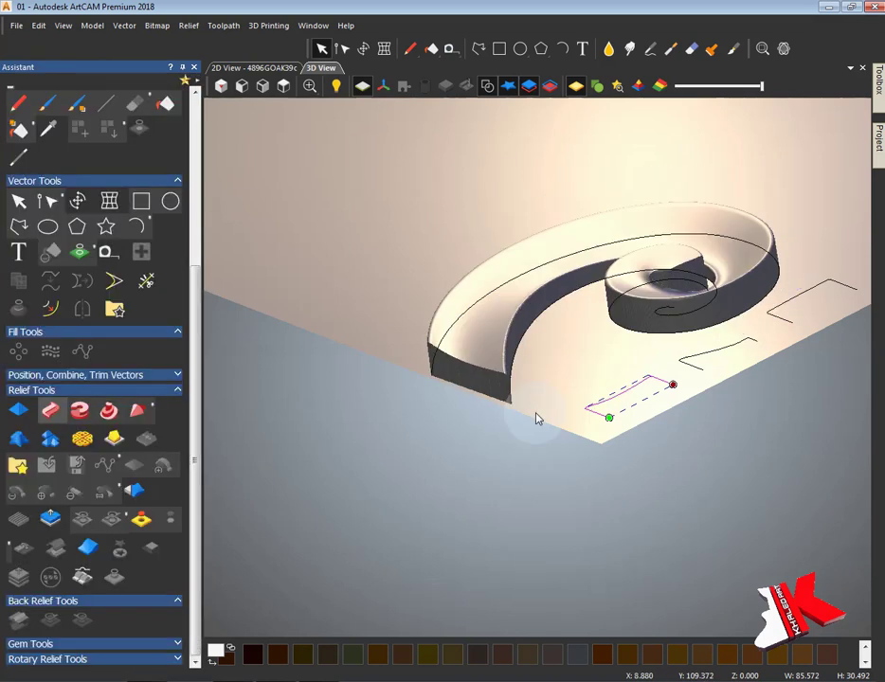
pyautogui.moveTo(611, 363)
pyautogui.mouseDown()
pyautogui.moveTo(470, 403)
pyautogui.moveTo(584, 308)
pyautogui.moveTo(289, 241)
pyautogui.moveTo(368, 277)
pyautogui.moveTo(489, 415)
pyautogui.moveTo(400, 530)
pyautogui.moveTo(559, 487)
pyautogui.moveTo(737, 632)
pyautogui.mouseUp()
pyautogui.moveTo(595, 526)
pyautogui.mouseDown()
pyautogui.moveTo(256, 340)
pyautogui.moveTo(739, 500)
pyautogui.moveTo(690, 515)
pyautogui.mouseUp()
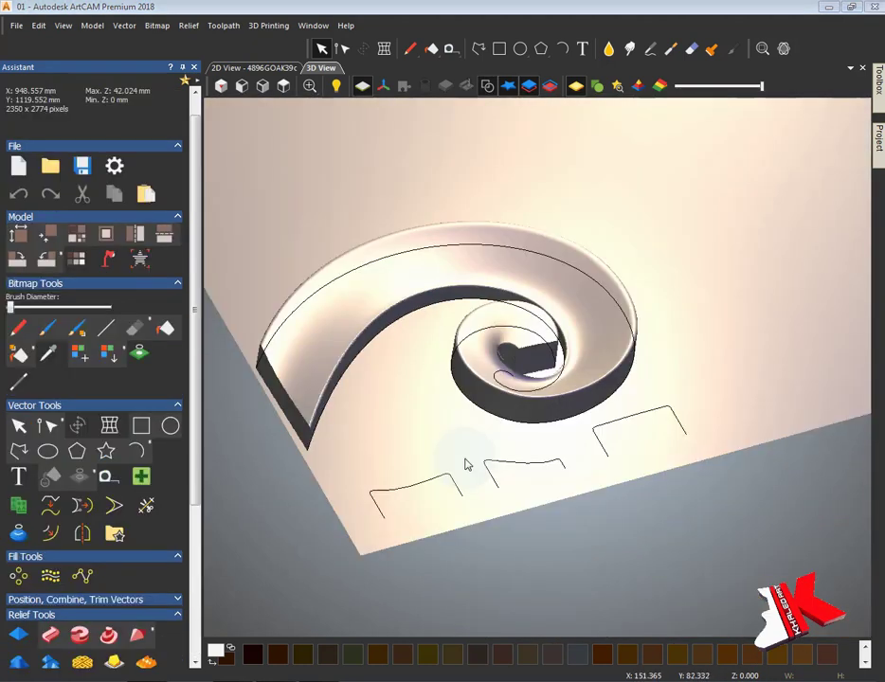
pyautogui.moveTo(466, 467); pyautogui.dragTo(427, 425)
# Step: Switch to 2D view and fade the reference carving photo
pyautogui.click(878, 138)
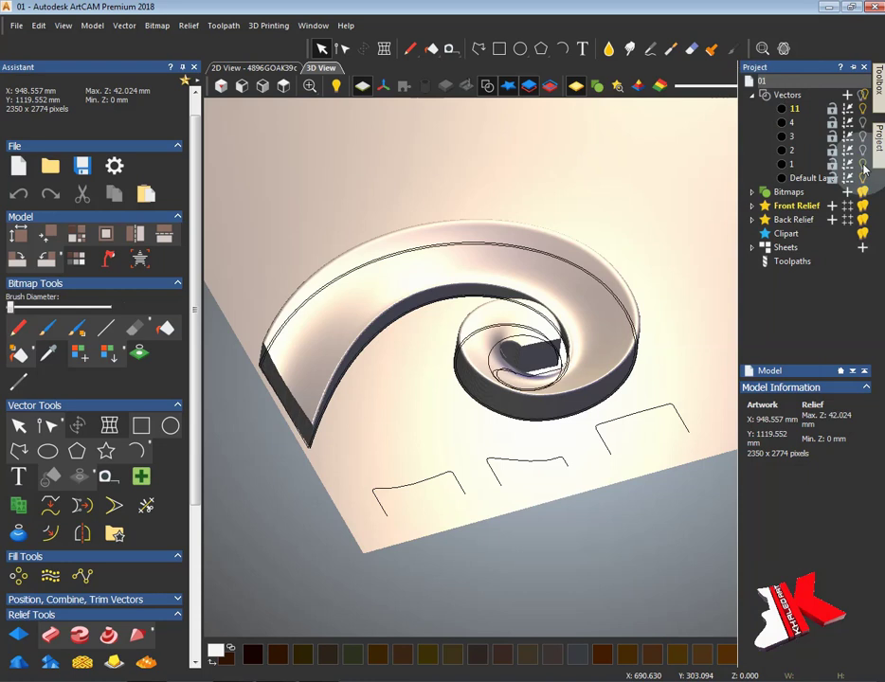
pyautogui.click(250, 67)
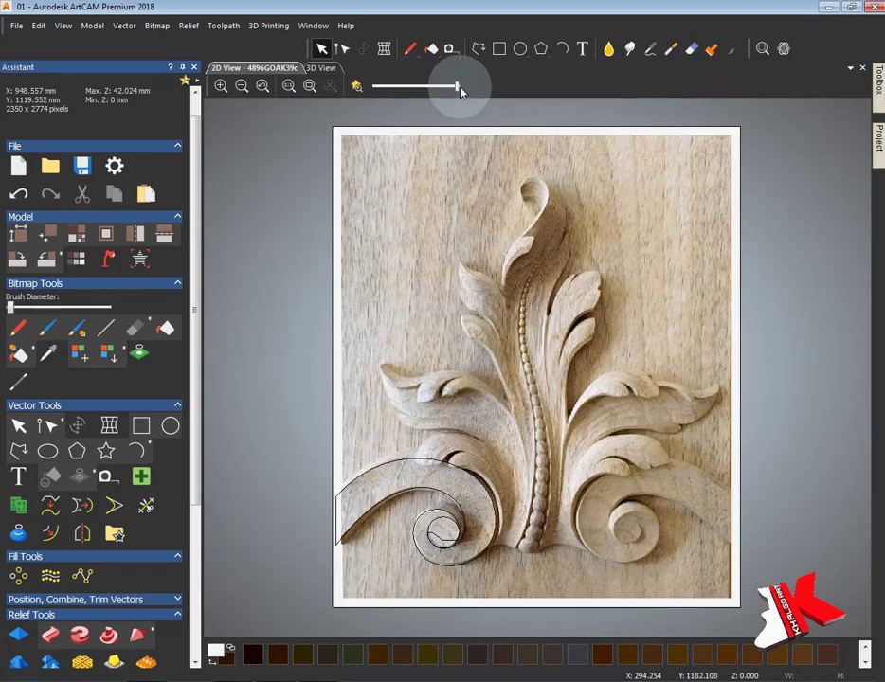
pyautogui.moveTo(459, 86); pyautogui.dragTo(395, 86)
pyautogui.scroll(3, 439, 547)
pyautogui.scroll(-1, 528, 381)
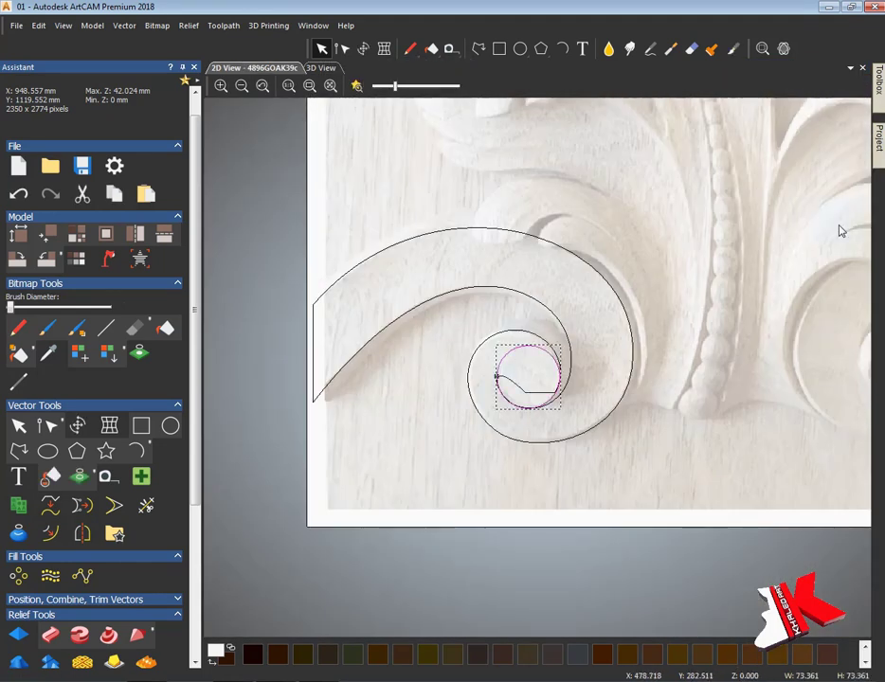
# Step: Expand the Front Relief layers, return to 3D, and start shaping the centre circle
pyautogui.click(878, 137)
pyautogui.doubleClick(806, 206)
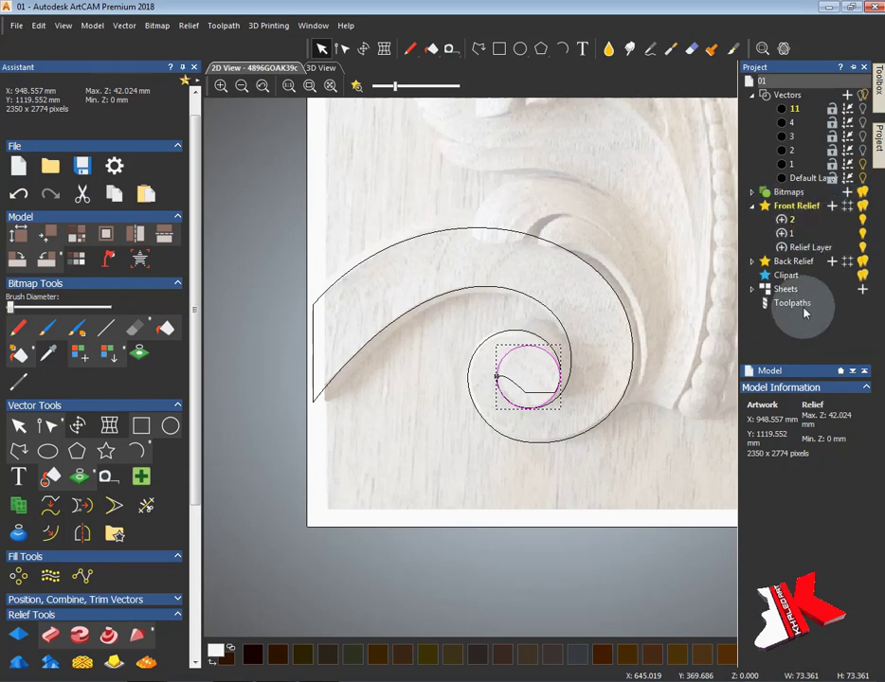
pyautogui.click(320, 67)
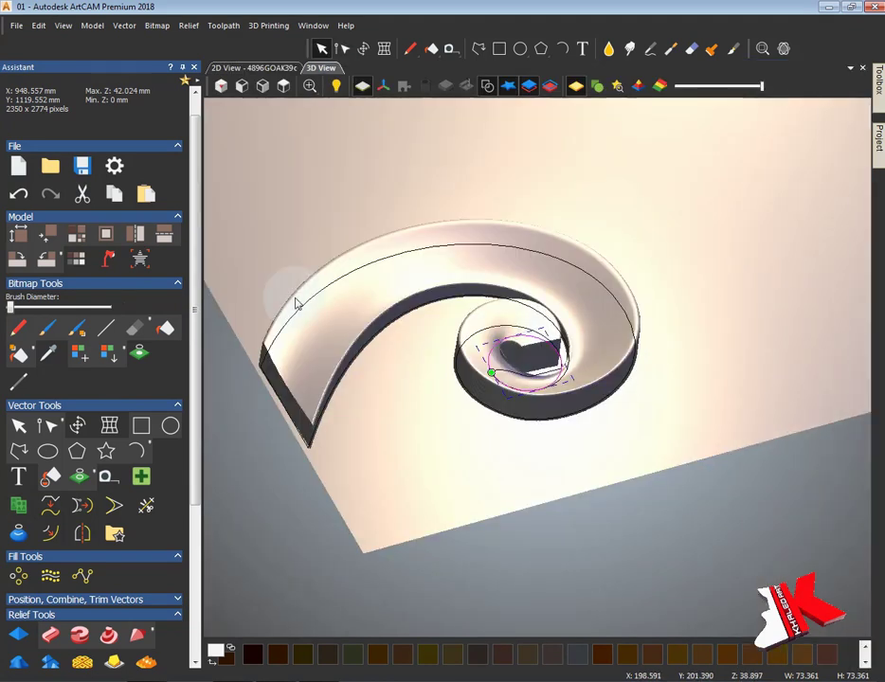
pyautogui.scroll(-5, 152, 426)
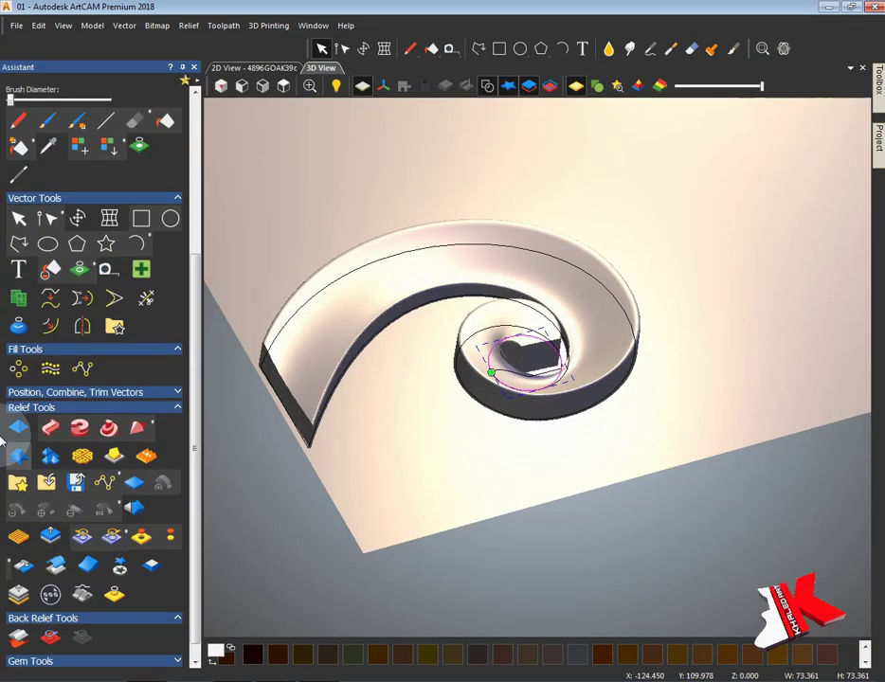
pyautogui.click(142, 373)
# Step: Lower the centre dome's round profile angle to 15 and add it to the scroll relief
pyautogui.moveTo(111, 199); pyautogui.dragTo(150, 273)
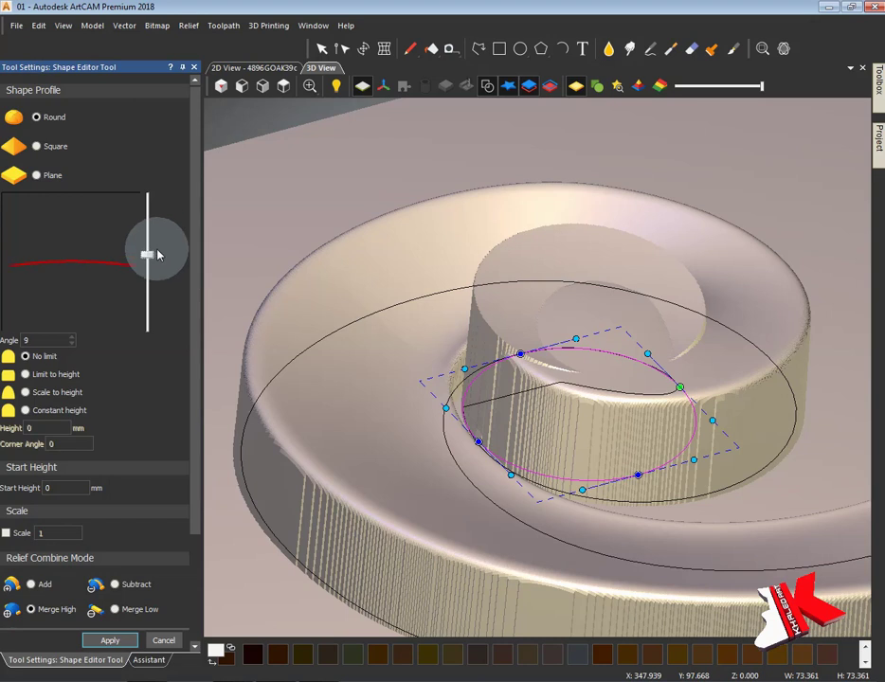
pyautogui.click(31, 584)
pyautogui.moveTo(147, 246); pyautogui.dragTo(147, 253)
pyautogui.moveTo(562, 500)
pyautogui.mouseDown(button='middle')
pyautogui.moveTo(632, 197)
pyautogui.moveTo(716, 344)
pyautogui.moveTo(757, 494)
pyautogui.moveTo(640, 491)
pyautogui.moveTo(357, 304)
pyautogui.moveTo(145, 142)
pyautogui.mouseUp(button='middle')
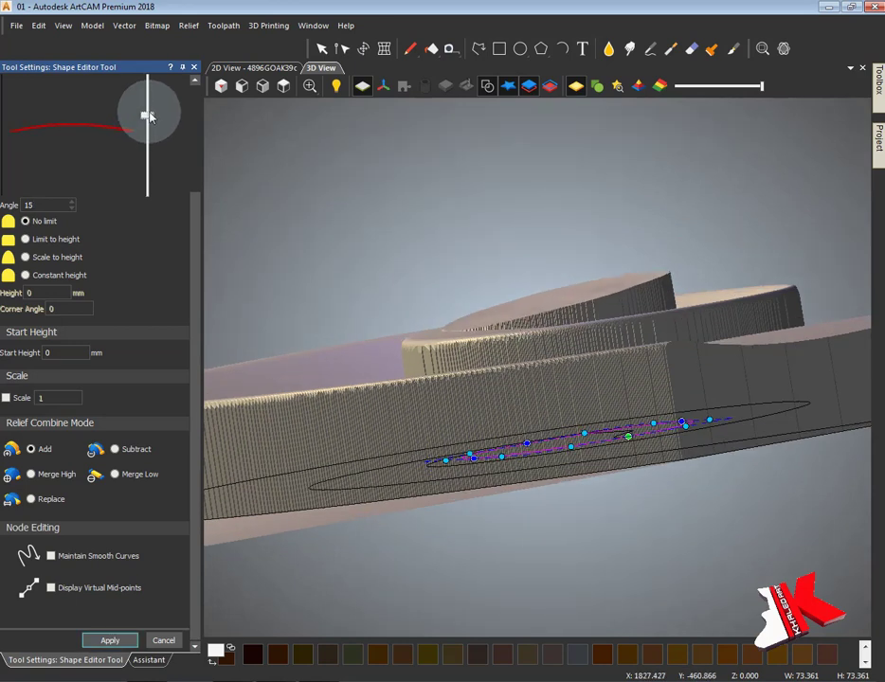
pyautogui.click(110, 640)
# Step: Tilt the centre boss top with an Angled Plane drawn across it, second point Z 0.736
pyautogui.click(162, 640)
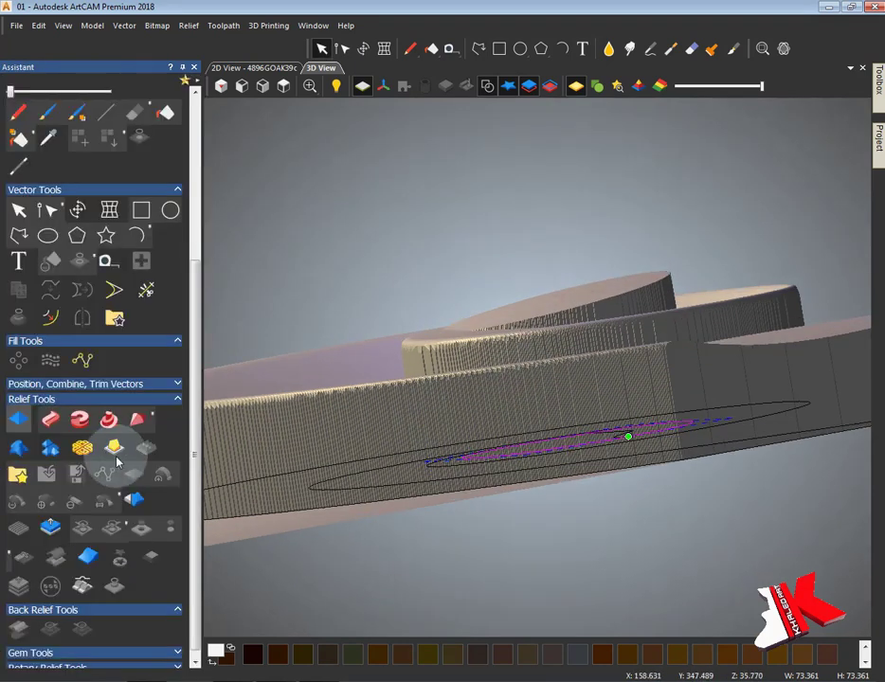
pyautogui.click(113, 452)
pyautogui.moveTo(510, 455)
pyautogui.mouseDown(button='middle')
pyautogui.moveTo(557, 474)
pyautogui.moveTo(510, 340)
pyautogui.mouseUp(button='middle')
pyautogui.moveTo(665, 440); pyautogui.dragTo(674, 322)
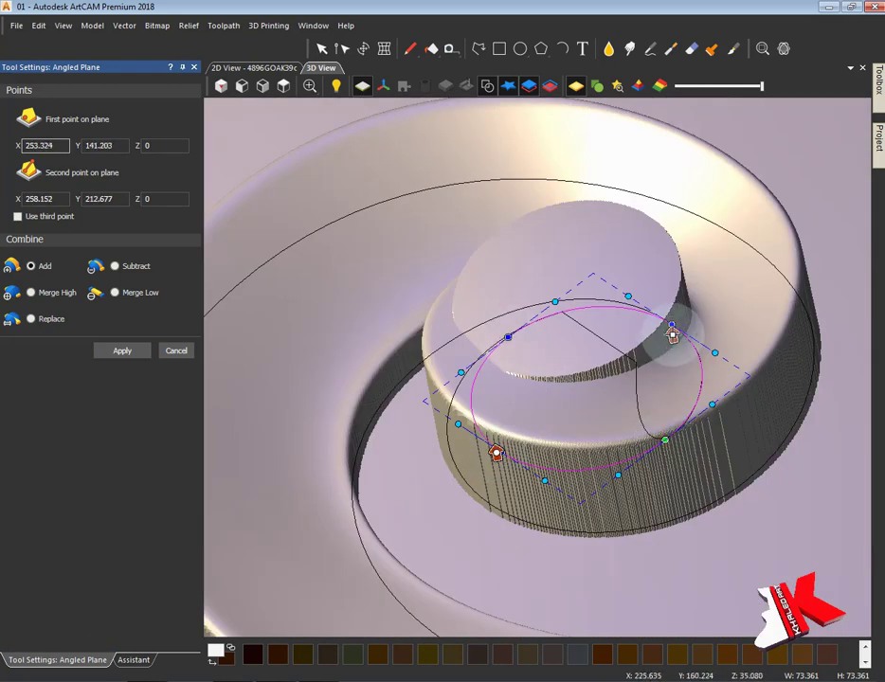
pyautogui.scroll(2, 497, 455)
pyautogui.moveTo(496, 457); pyautogui.dragTo(496, 447)
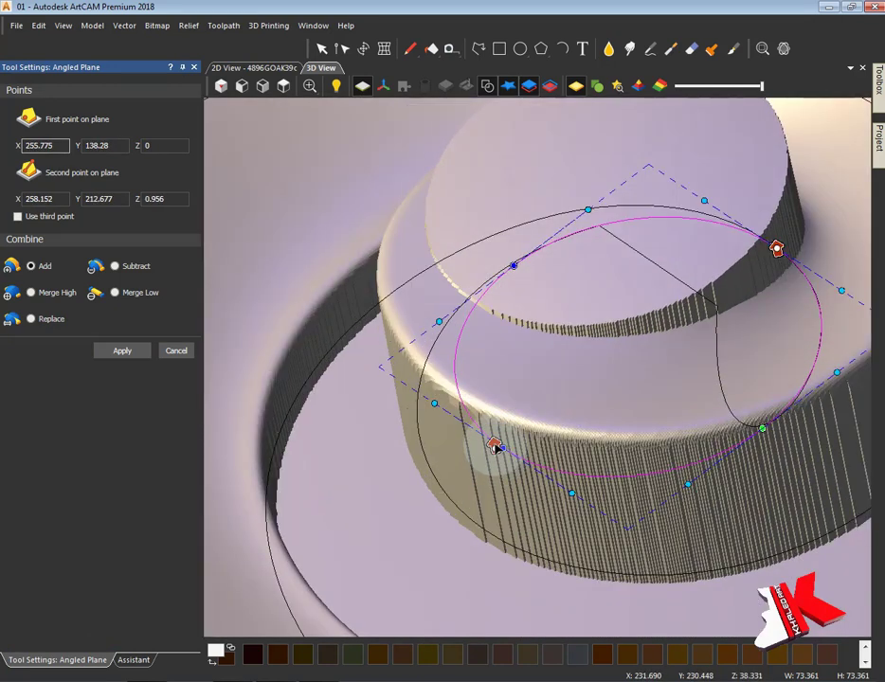
pyautogui.scroll(3, 493, 442)
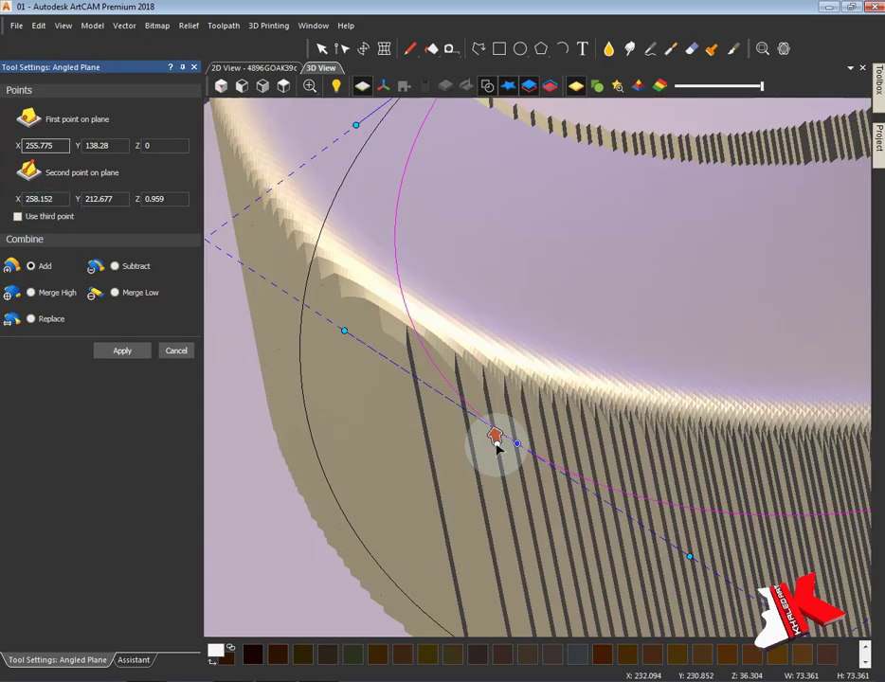
pyautogui.scroll(-3, 493, 442)
pyautogui.moveTo(519, 399); pyautogui.dragTo(519, 396)
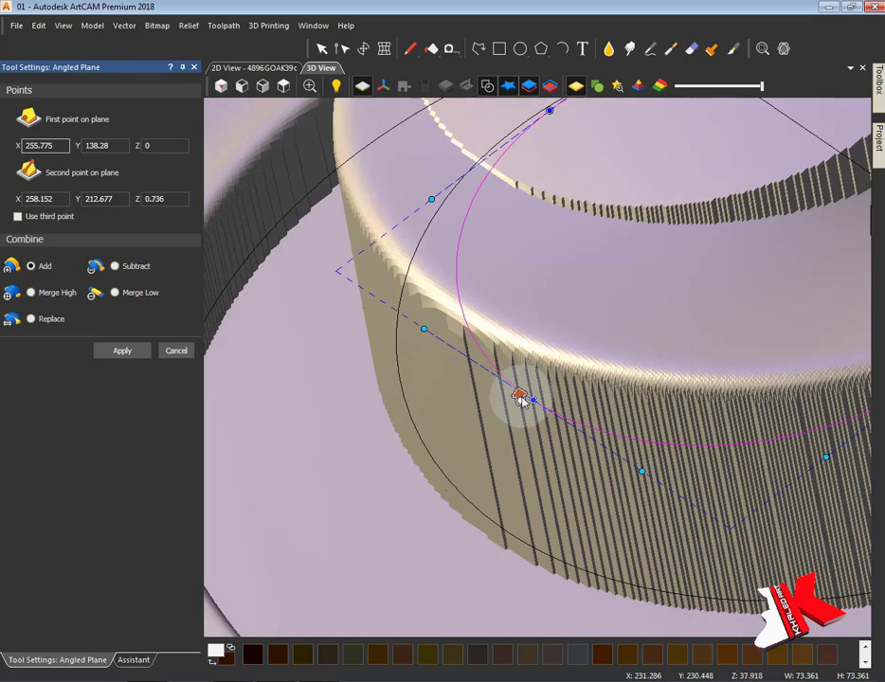
pyautogui.click(125, 353)
pyautogui.moveTo(404, 370)
pyautogui.mouseDown()
pyautogui.moveTo(468, 331)
pyautogui.moveTo(819, 454)
pyautogui.moveTo(510, 483)
pyautogui.moveTo(438, 468)
pyautogui.moveTo(457, 506)
pyautogui.moveTo(358, 431)
pyautogui.moveTo(555, 402)
pyautogui.mouseUp()
pyautogui.click(263, 86)
# Step: Orbit the view from the left side, tilted and top-down to inspect the spiral relief
pyautogui.moveTo(411, 314); pyautogui.dragTo(554, 320)
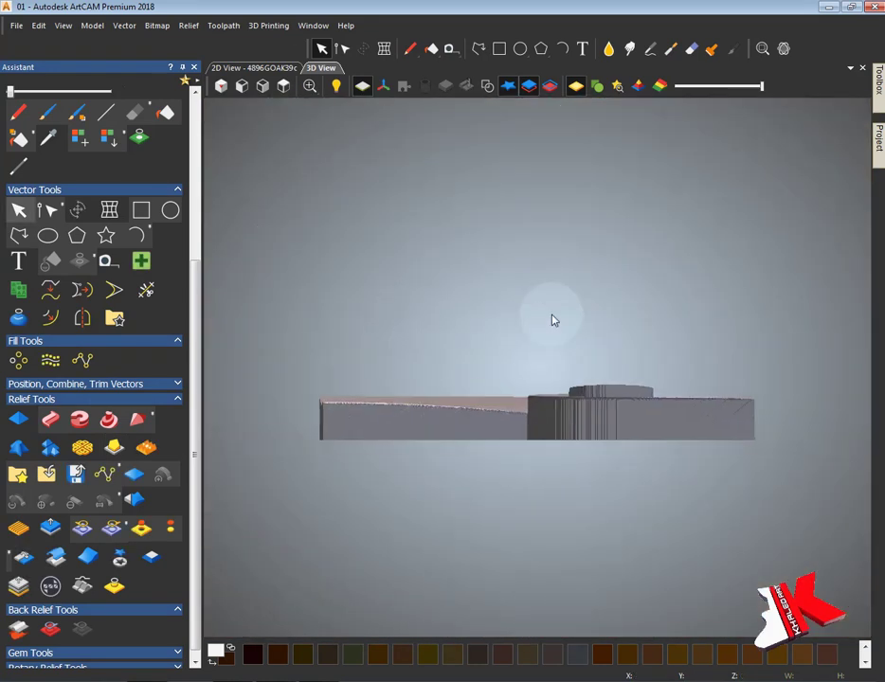
pyautogui.click(243, 88)
pyautogui.scroll(5, 725, 361)
pyautogui.moveTo(725, 361); pyautogui.dragTo(572, 435)
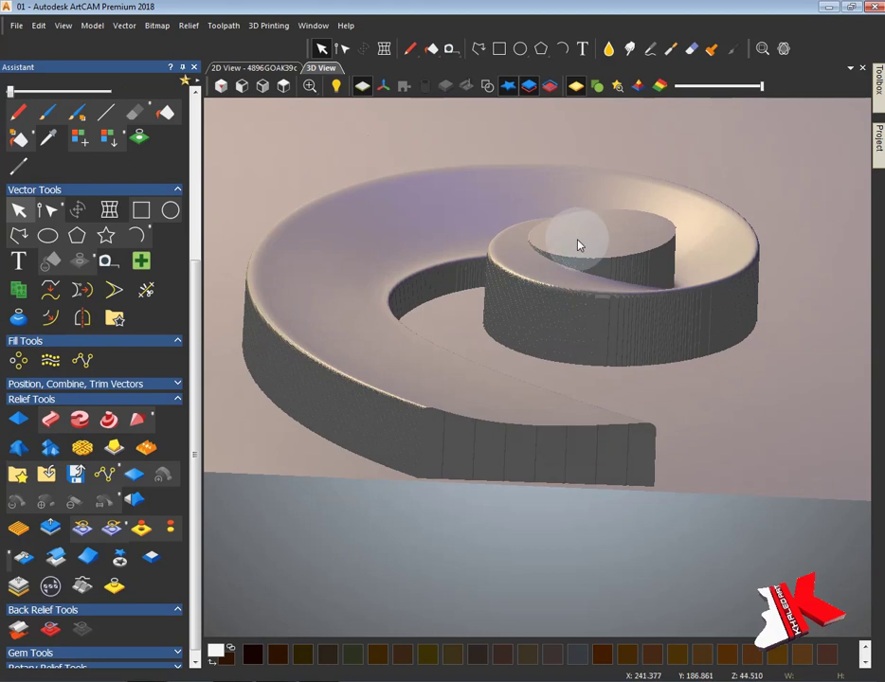
pyautogui.scroll(3, 623, 487)
pyautogui.moveTo(623, 486)
pyautogui.mouseDown()
pyautogui.moveTo(535, 322)
pyautogui.moveTo(457, 534)
pyautogui.moveTo(348, 290)
pyautogui.mouseUp()
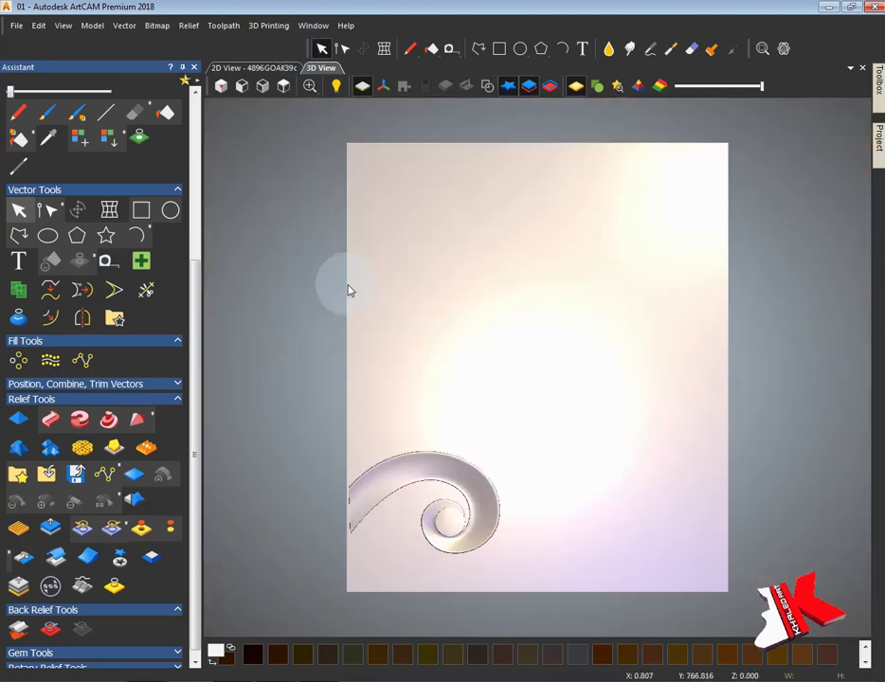
pyautogui.scroll(3, 557, 498)
pyautogui.moveTo(557, 499)
pyautogui.mouseDown()
pyautogui.moveTo(592, 417)
pyautogui.moveTo(598, 292)
pyautogui.moveTo(783, 660)
pyautogui.mouseUp()
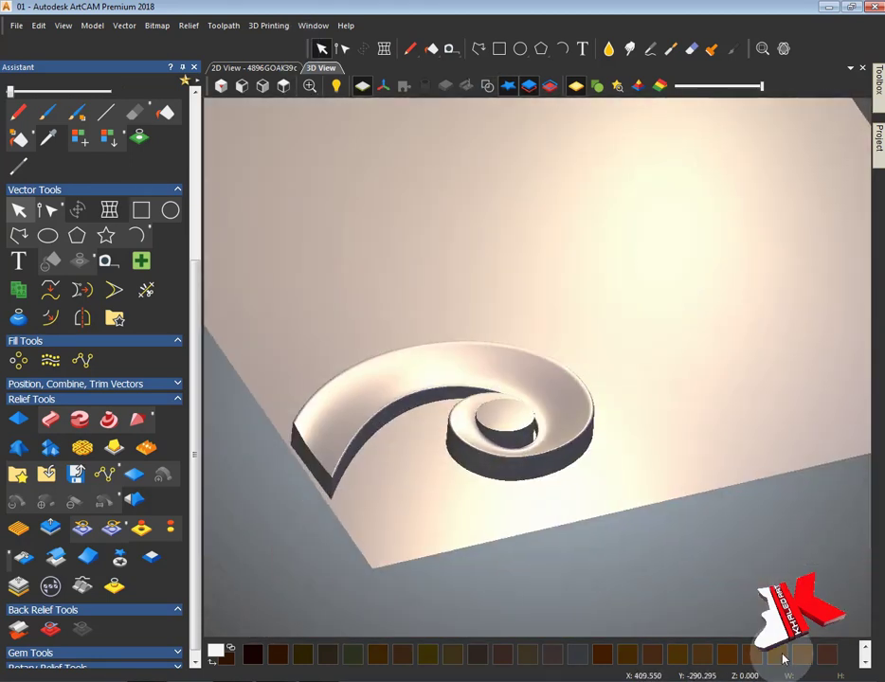
# Step: Save the model as 01.art and bring back the project tree panel
pyautogui.click(16, 25)
pyautogui.click(95, 134)
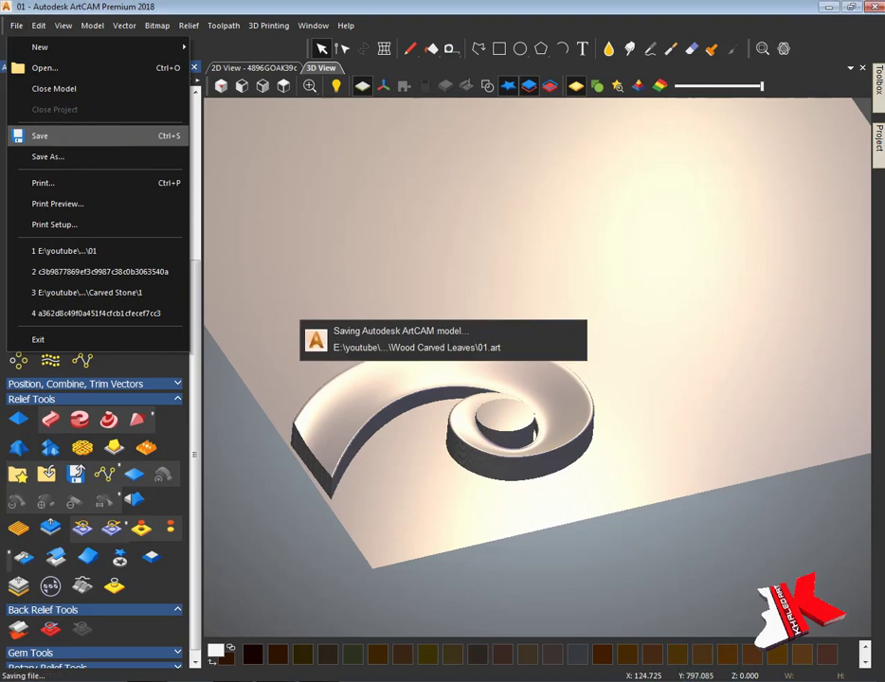
pyautogui.scroll(3, 501, 439)
pyautogui.click(879, 138)
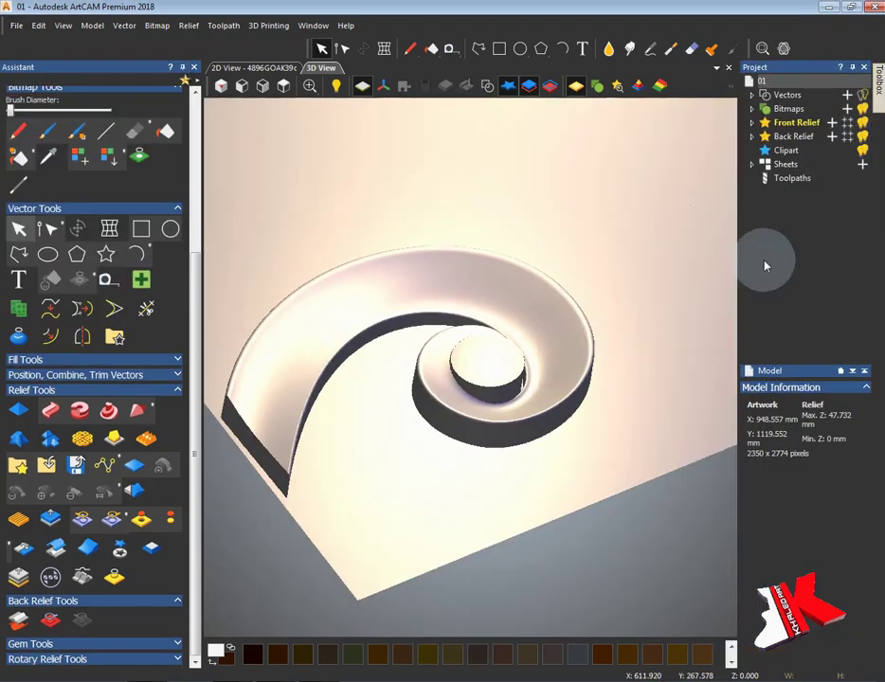
# Step: Add a new relief layer under Front Relief
pyautogui.click(753, 96)
pyautogui.rightClick(819, 220)
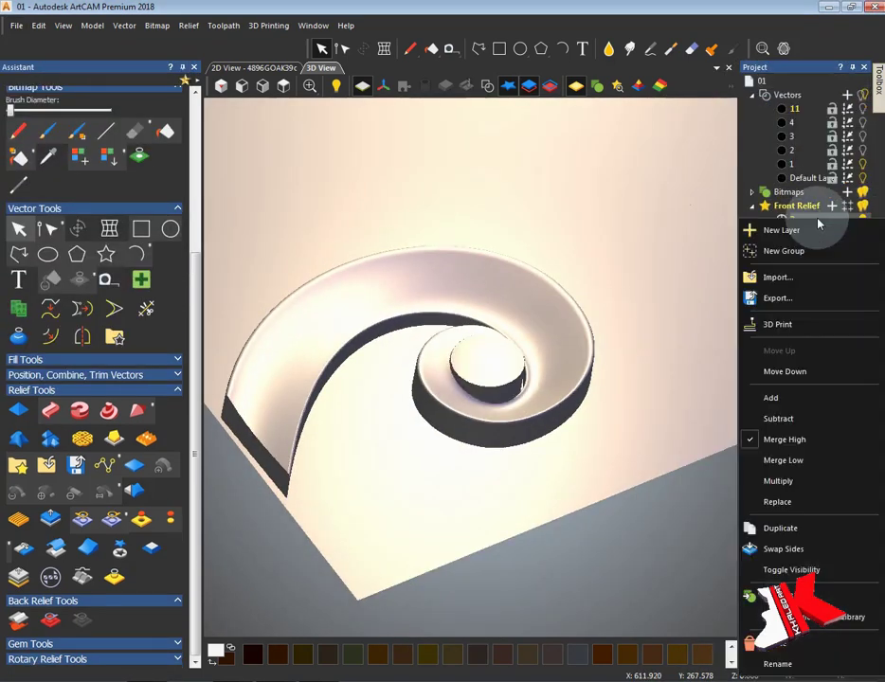
pyautogui.click(813, 227)
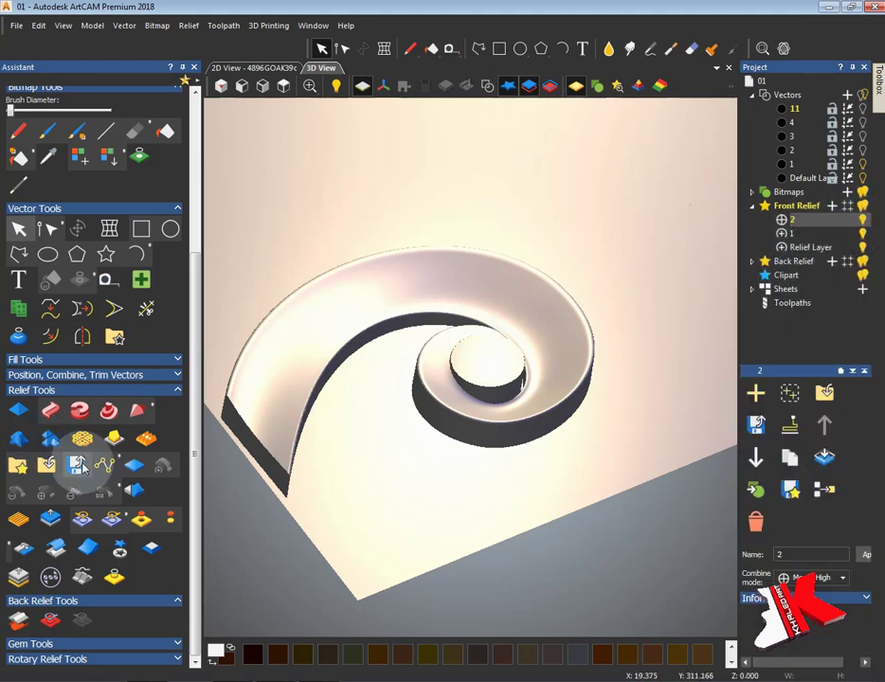
# Step: Place the round boss clipart over the spiral centre, resized to 82.257 × 85.291 mm
pyautogui.click(17, 465)
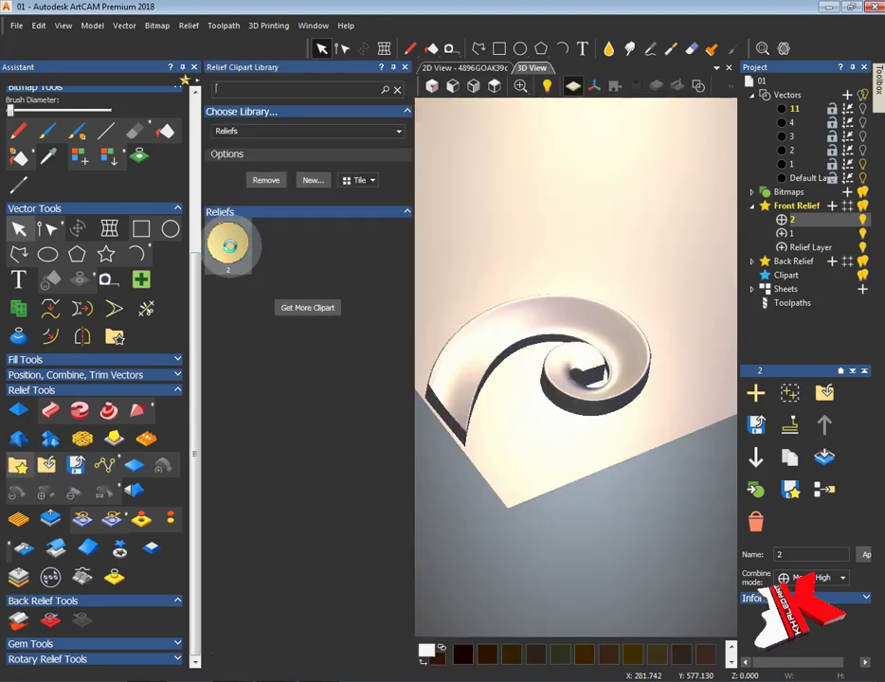
pyautogui.moveTo(230, 251); pyautogui.dragTo(584, 367)
pyautogui.scroll(3, 584, 368)
pyautogui.scroll(5, 635, 368)
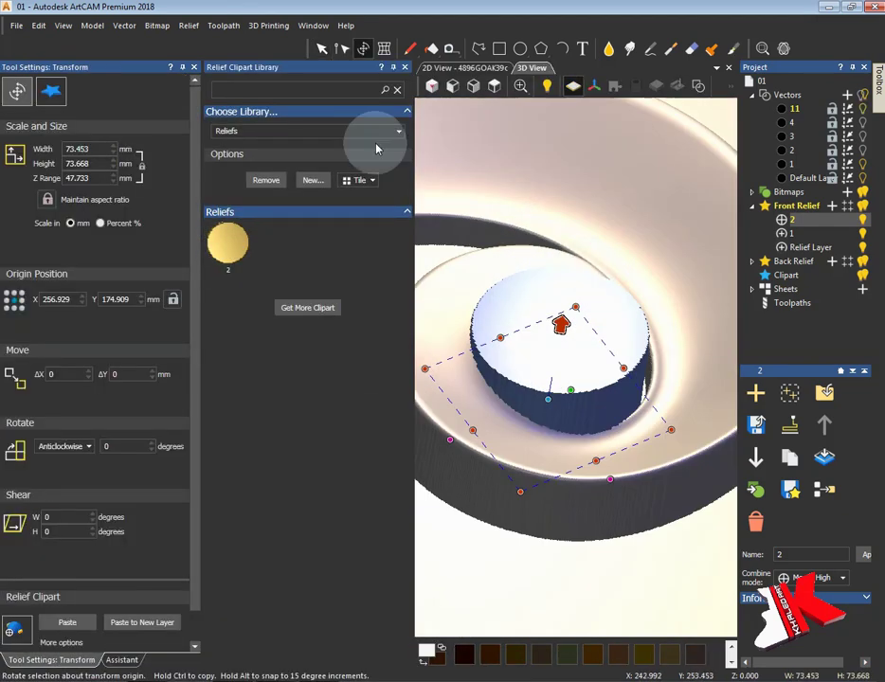
pyautogui.moveTo(489, 281); pyautogui.dragTo(438, 318)
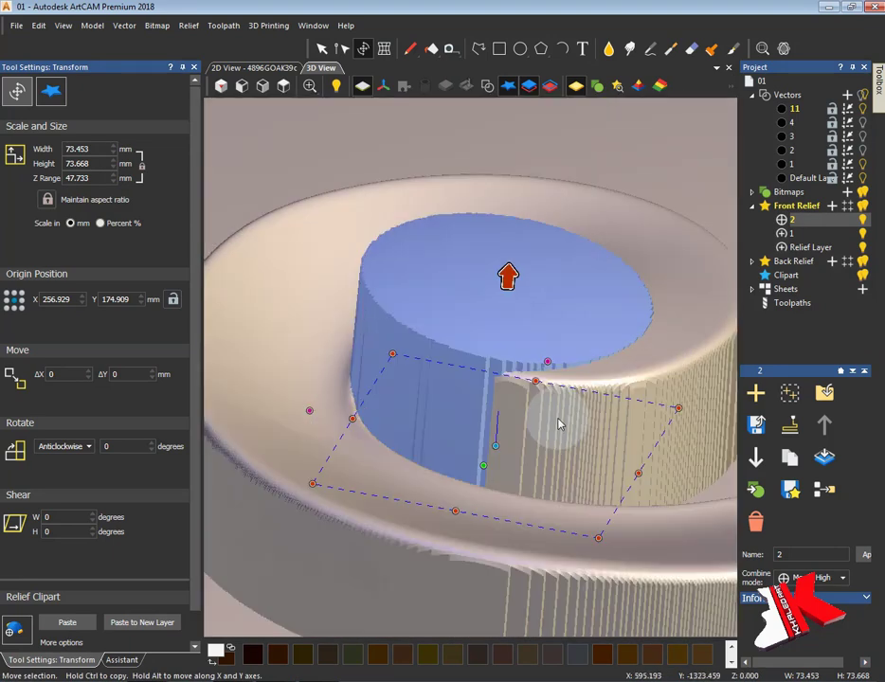
pyautogui.click(283, 86)
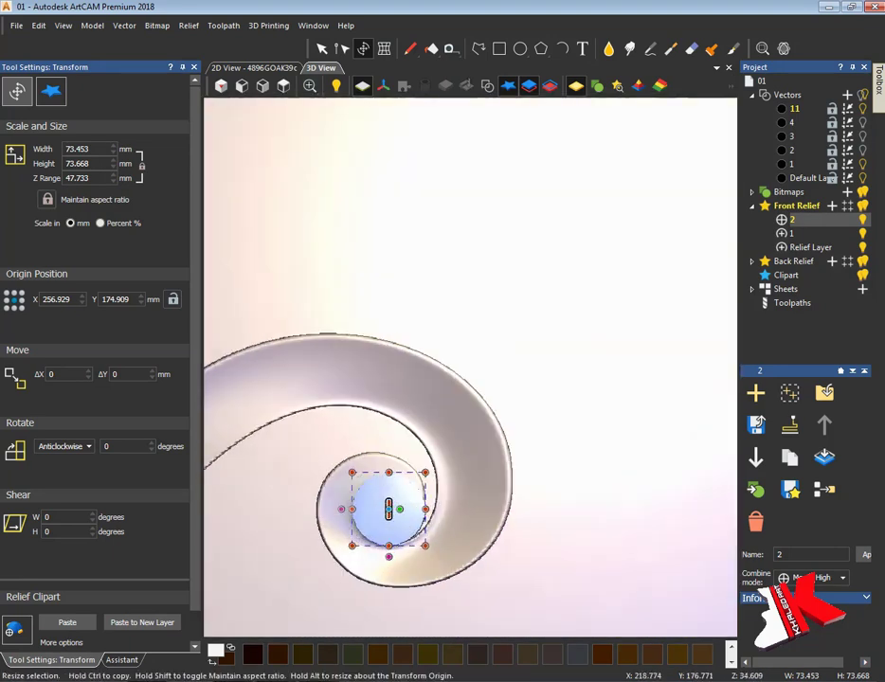
pyautogui.moveTo(435, 420); pyautogui.dragTo(450, 414)
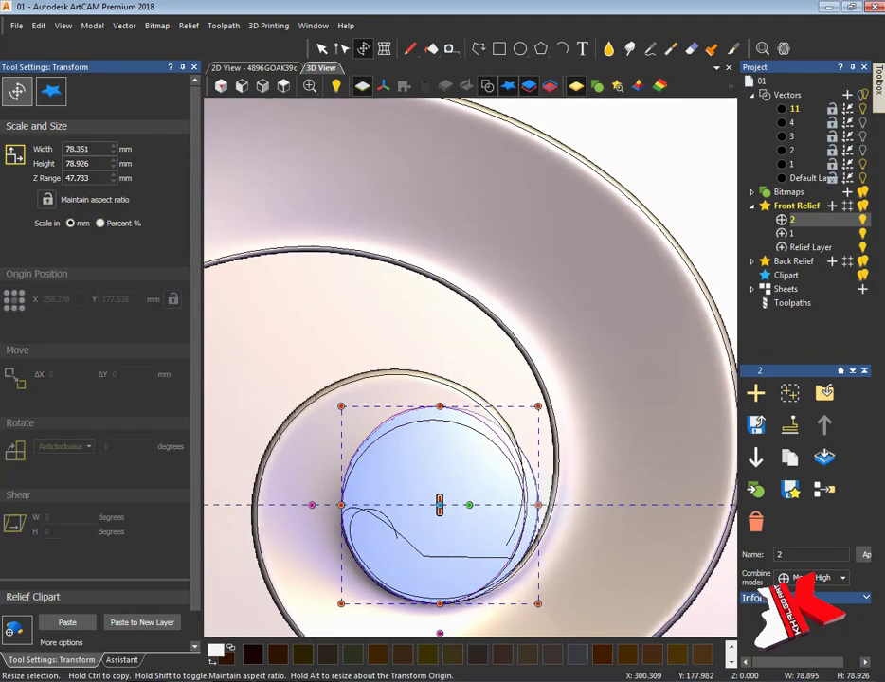
pyautogui.moveTo(439, 505); pyautogui.dragTo(440, 499)
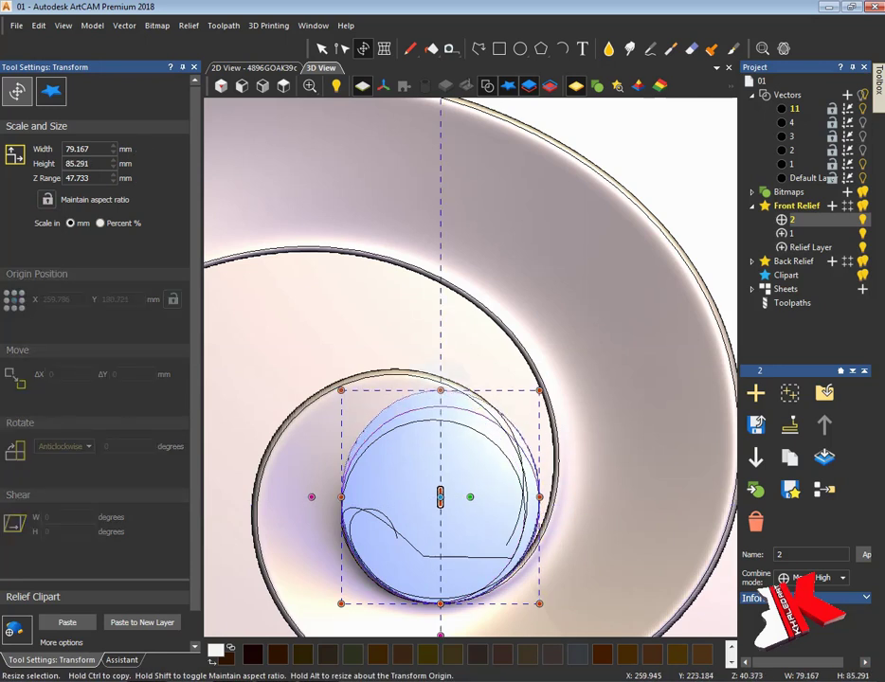
pyautogui.moveTo(341, 497); pyautogui.dragTo(329, 497)
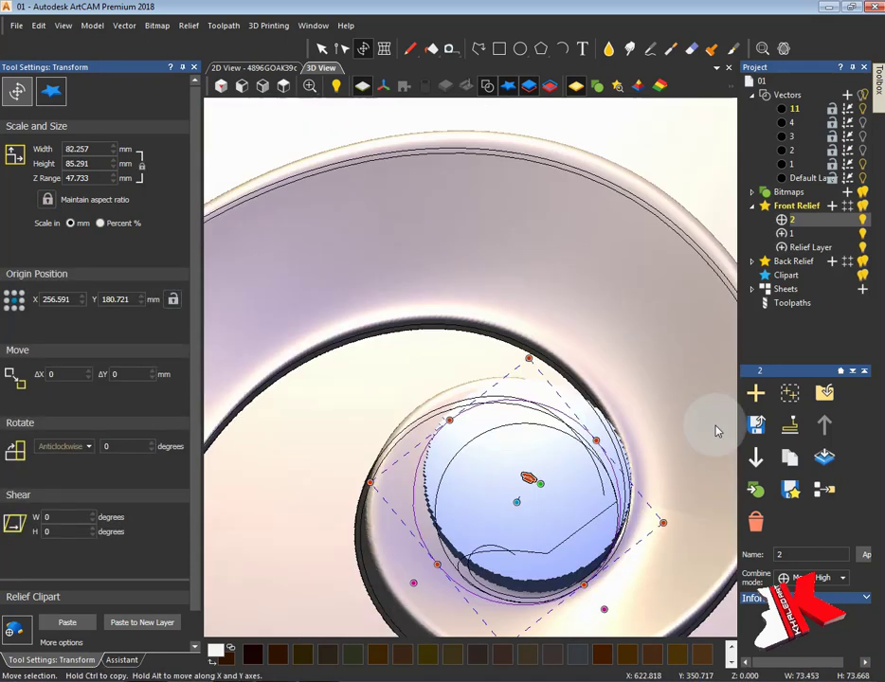
pyautogui.moveTo(714, 421)
pyautogui.mouseDown(button='middle')
pyautogui.moveTo(605, 516)
pyautogui.moveTo(440, 363)
pyautogui.moveTo(306, 362)
pyautogui.moveTo(455, 422)
pyautogui.moveTo(395, 470)
pyautogui.moveTo(370, 418)
pyautogui.mouseUp(button='middle')
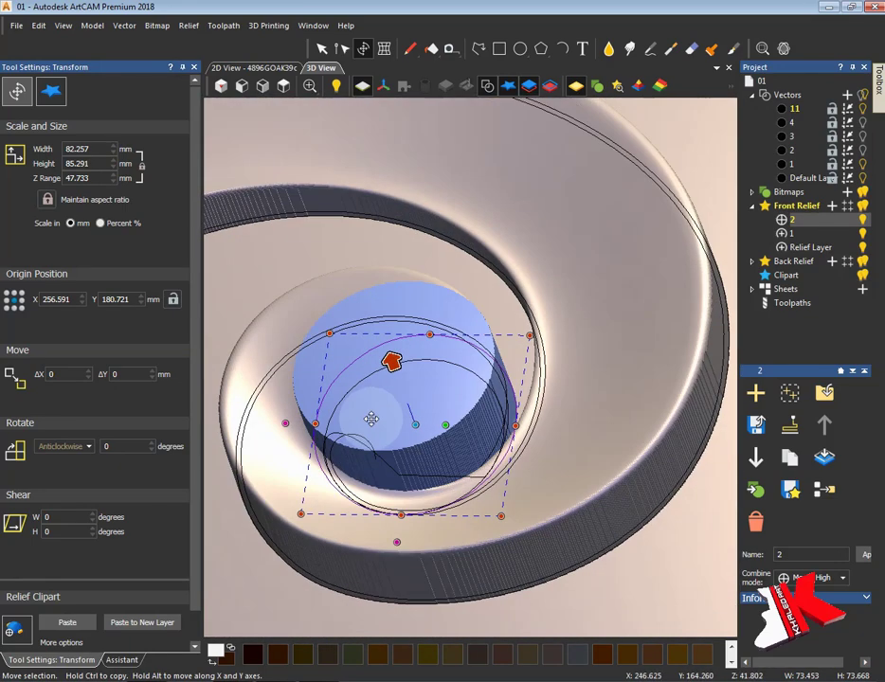
pyautogui.scroll(-1, 142, 627)
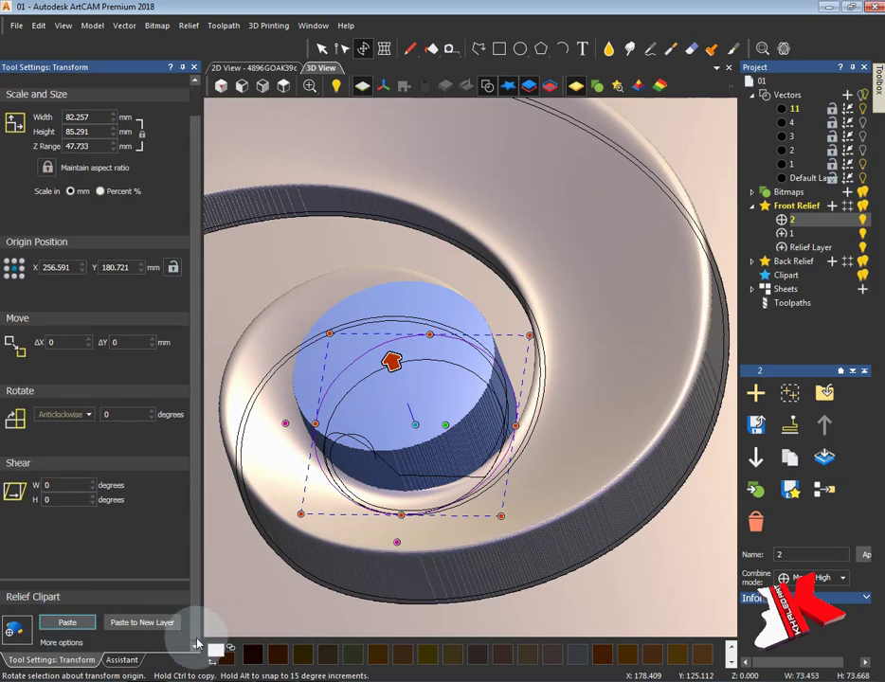
# Step: Paste the boss clipart onto its own new layer and delete the original layer 2
pyautogui.click(142, 623)
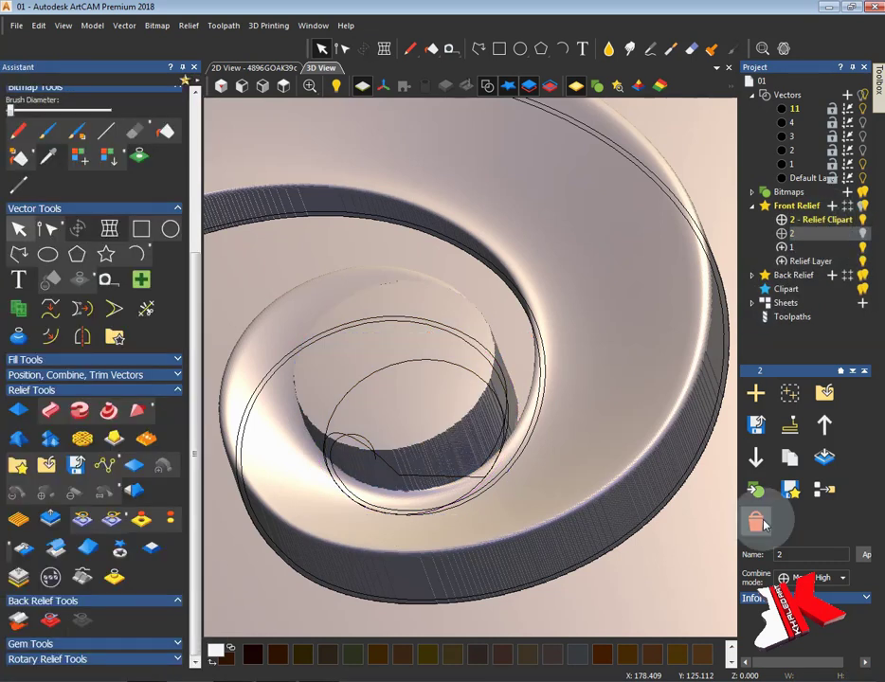
pyautogui.click(757, 523)
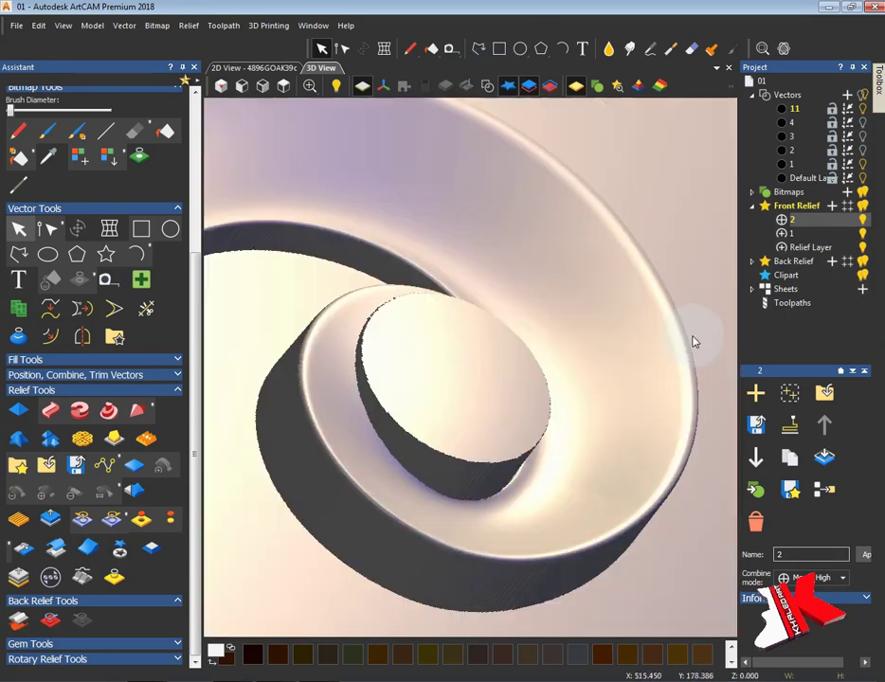
pyautogui.moveTo(692, 341)
pyautogui.mouseDown()
pyautogui.moveTo(529, 420)
pyautogui.moveTo(592, 445)
pyautogui.moveTo(567, 486)
pyautogui.mouseUp()
pyautogui.click(244, 88)
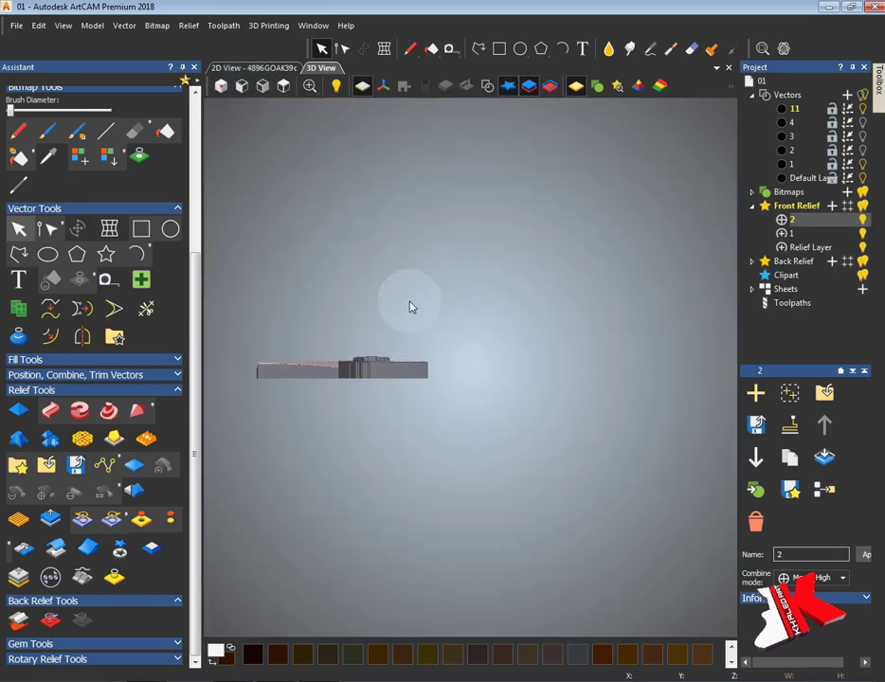
pyautogui.moveTo(412, 306)
pyautogui.mouseDown()
pyautogui.moveTo(369, 409)
pyautogui.moveTo(393, 344)
pyautogui.moveTo(741, 347)
pyautogui.moveTo(329, 413)
pyautogui.moveTo(430, 335)
pyautogui.moveTo(579, 428)
pyautogui.moveTo(386, 439)
pyautogui.mouseUp()
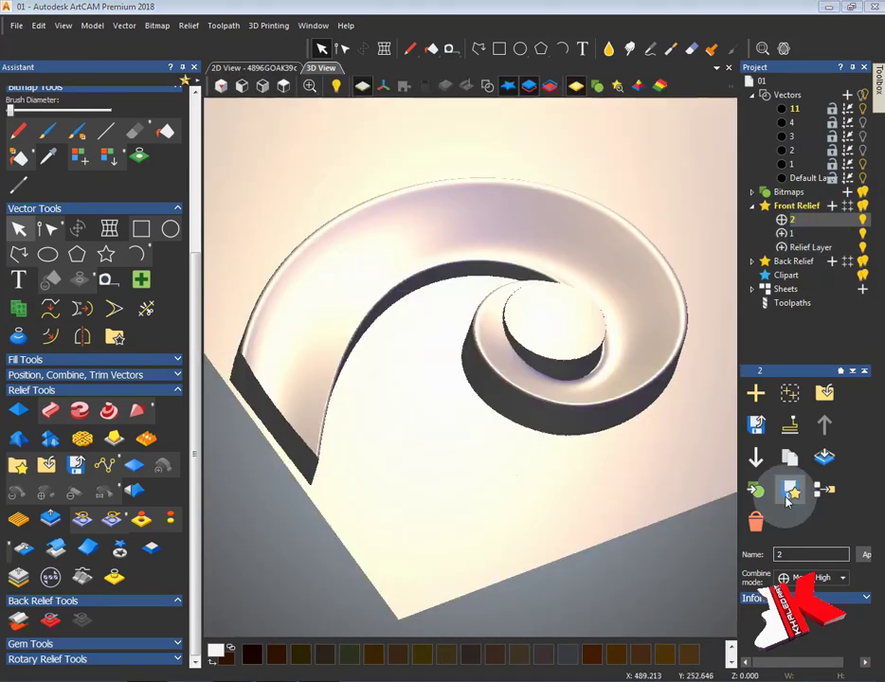
# Step: Merge the visible Front Relief layers, delete the source layers, and rename the result 'pART 1'
pyautogui.click(788, 494)
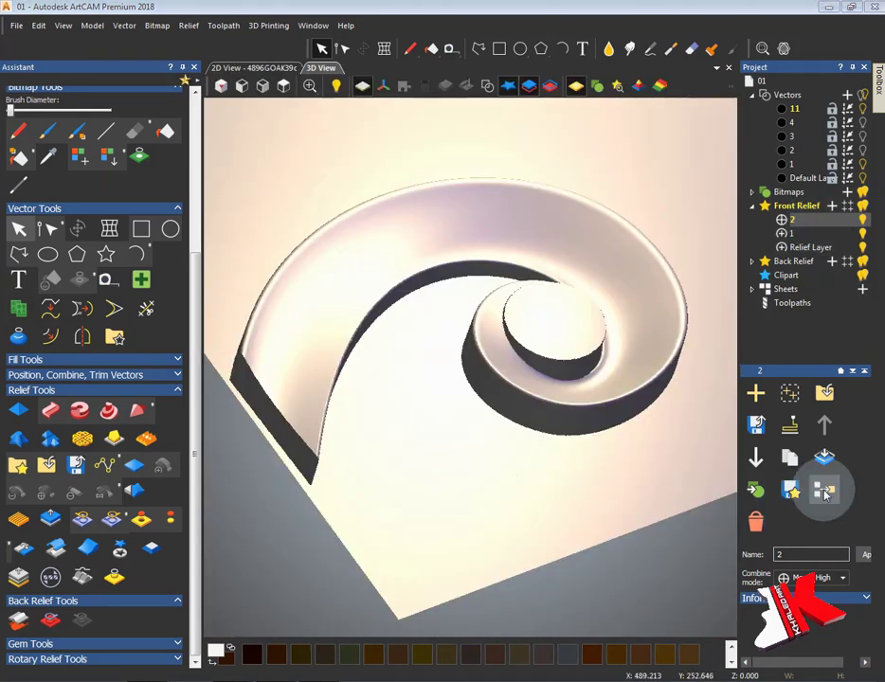
pyautogui.click(811, 261)
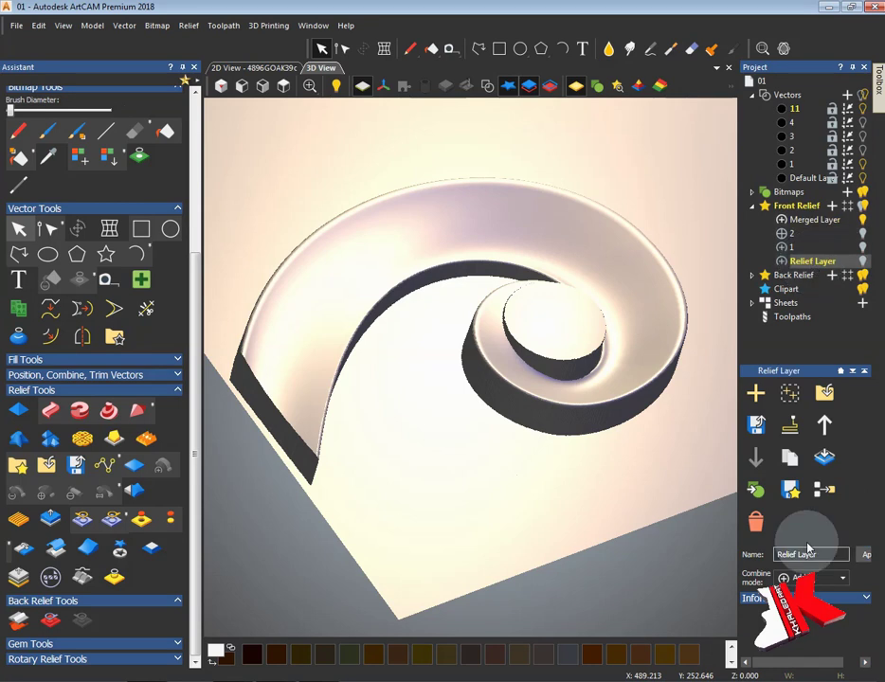
pyautogui.click(756, 521)
pyautogui.click(757, 523)
pyautogui.click(757, 523)
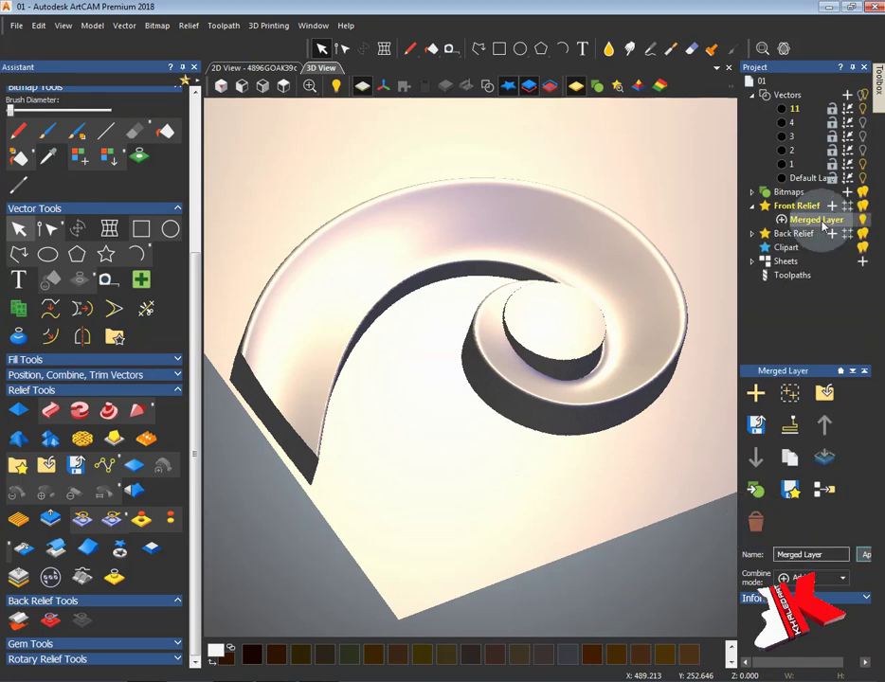
pyautogui.write('pART')
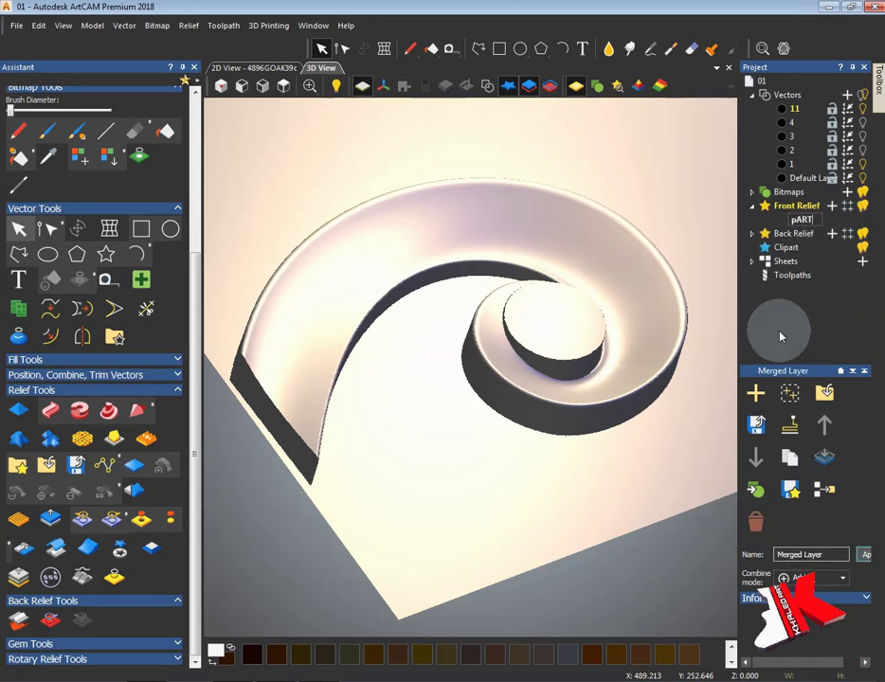
pyautogui.write(' 1')
pyautogui.click(791, 229)
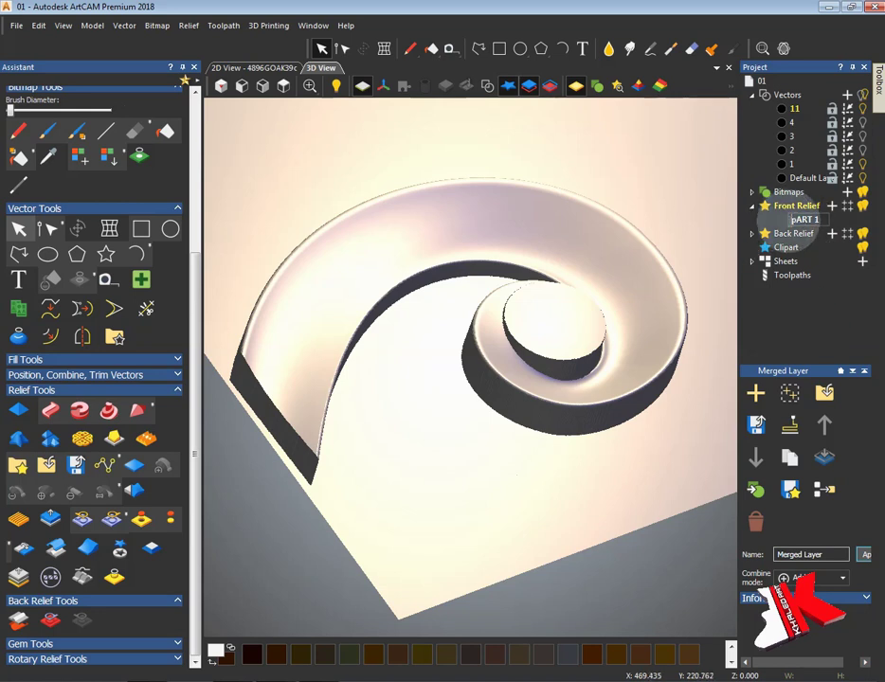
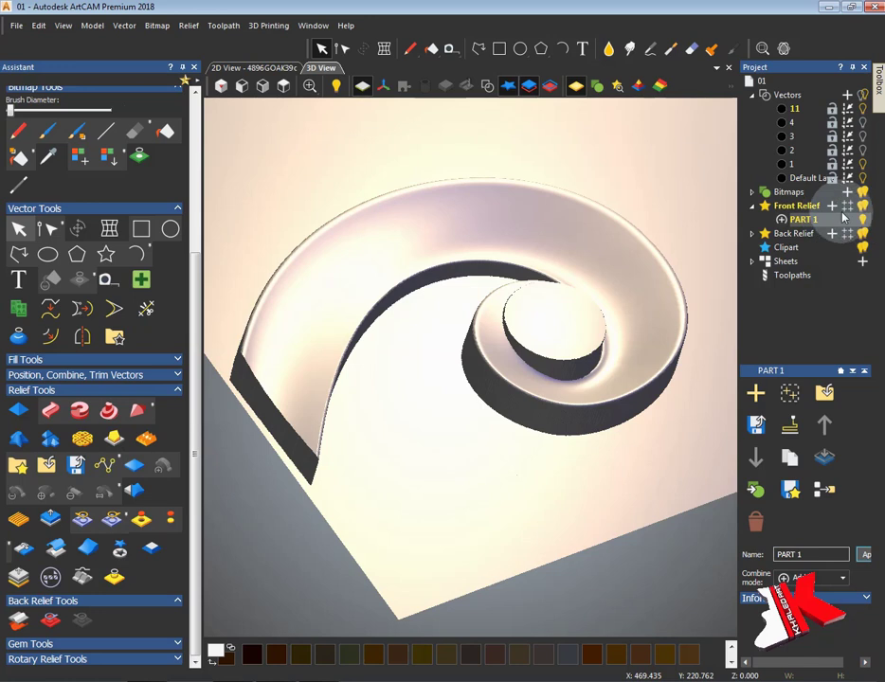
# Step: Add a front relief layer named PART 2, hide the PART 1 spiral relief, and save the model
pyautogui.click(832, 206)
pyautogui.write('PART')
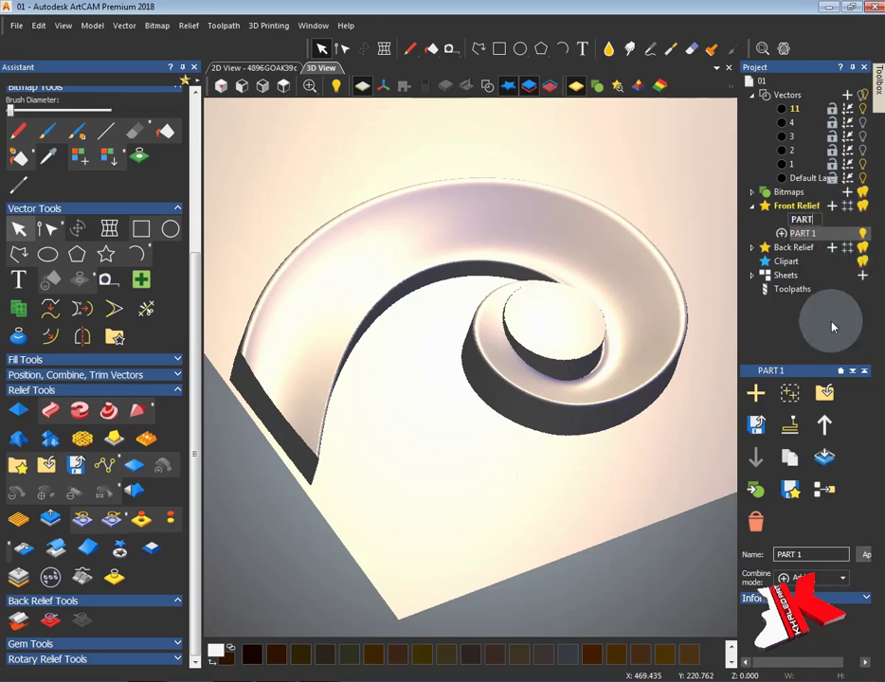
pyautogui.write(' 2')
pyautogui.press('Return')
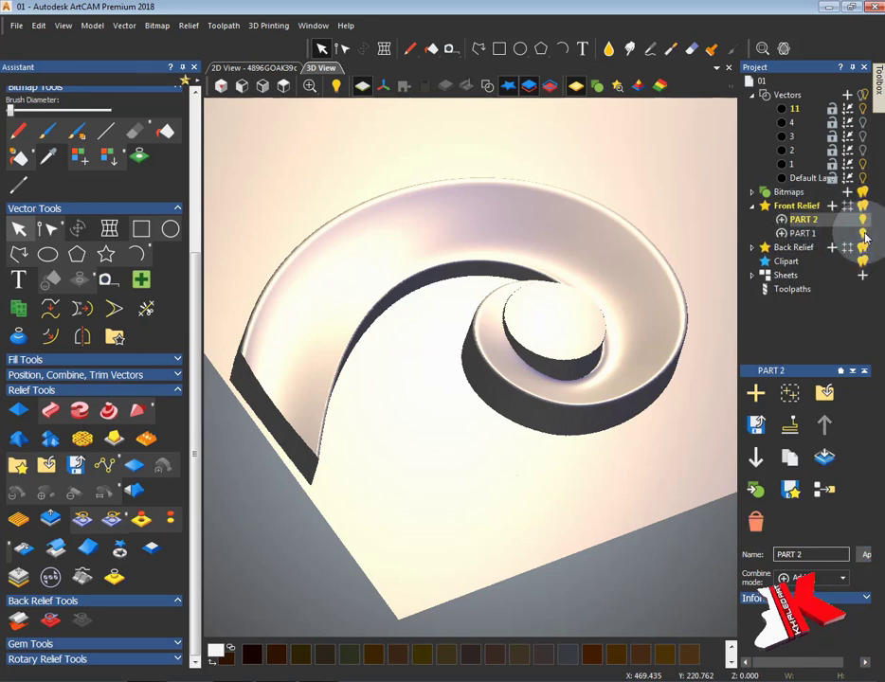
pyautogui.click(862, 233)
pyautogui.click(16, 26)
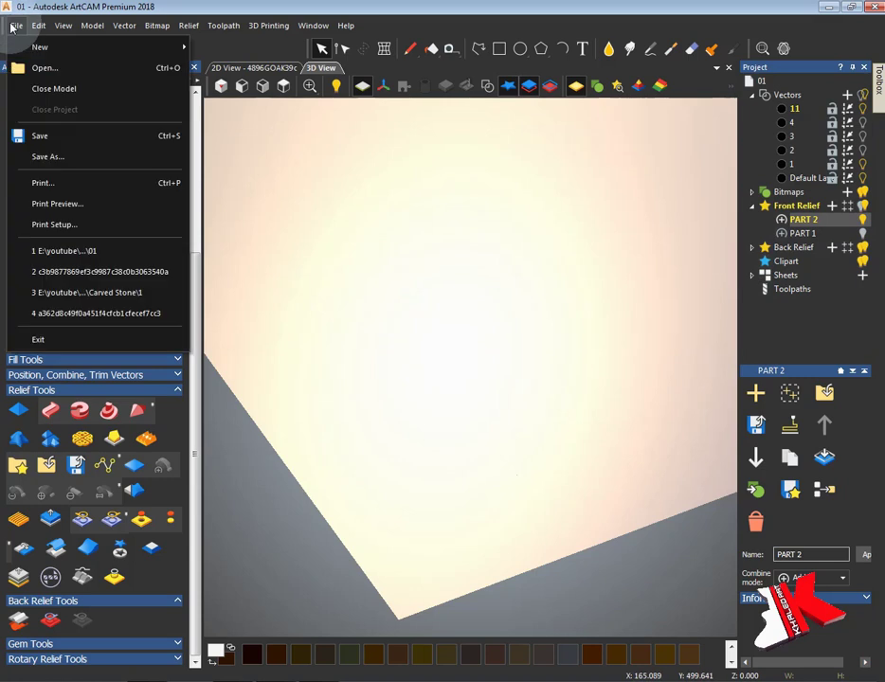
pyautogui.click(58, 137)
# Step: In 2D View, hide the spiral outline layer and show vector layer 2 as the active layer
pyautogui.click(284, 87)
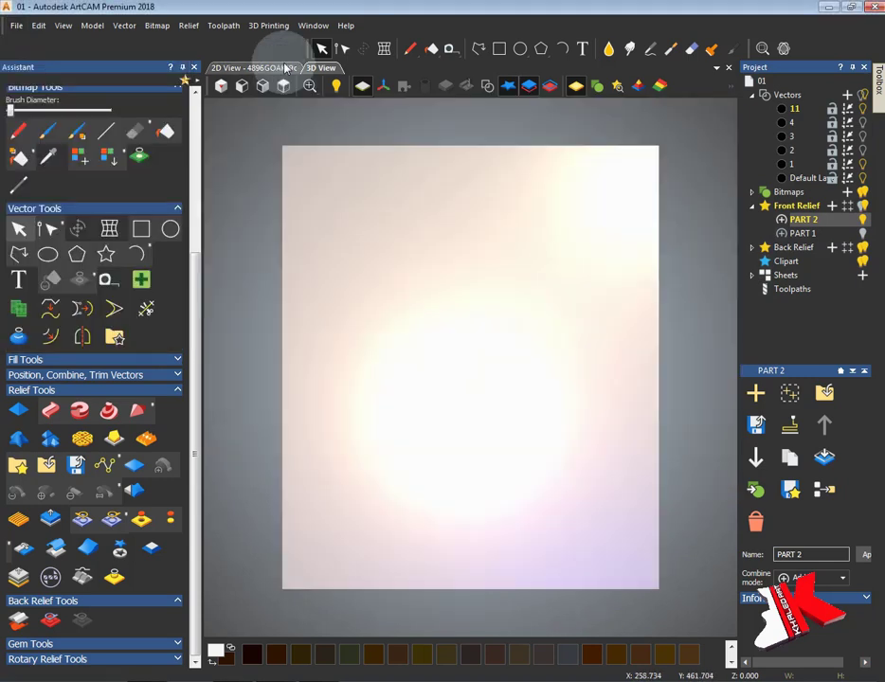
pyautogui.click(284, 68)
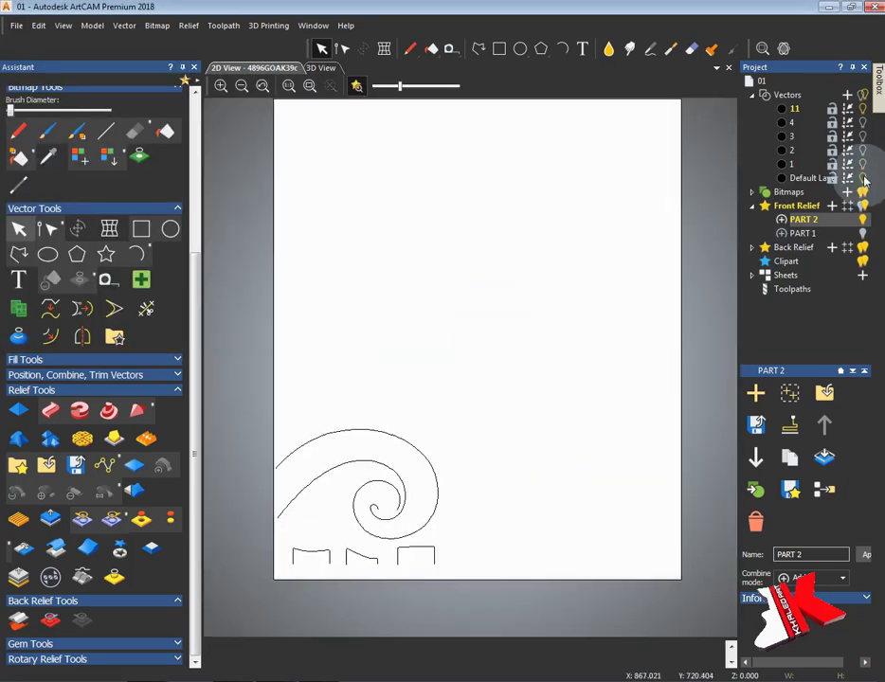
pyautogui.click(862, 178)
pyautogui.click(862, 150)
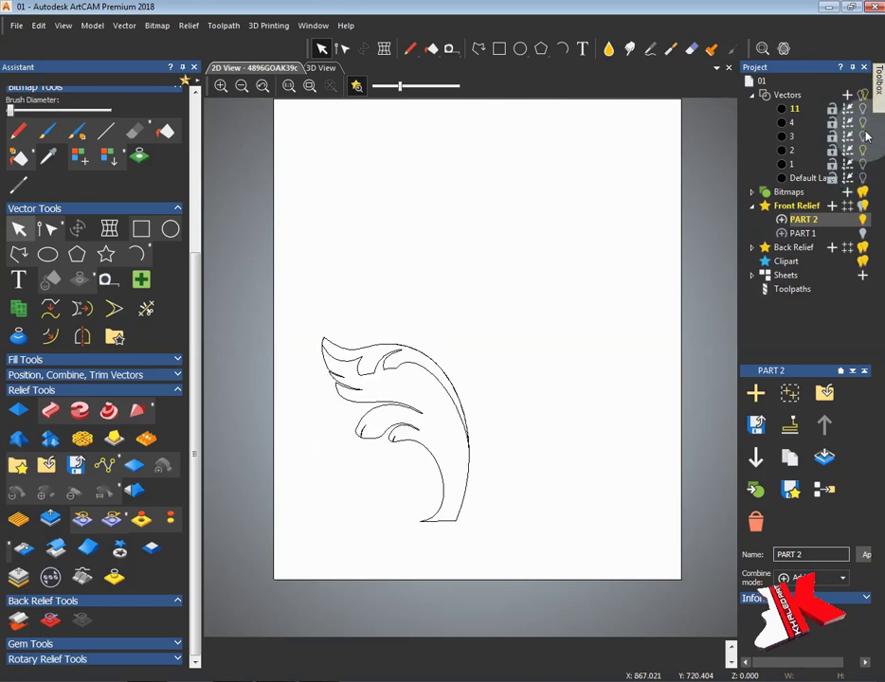
pyautogui.click(792, 149)
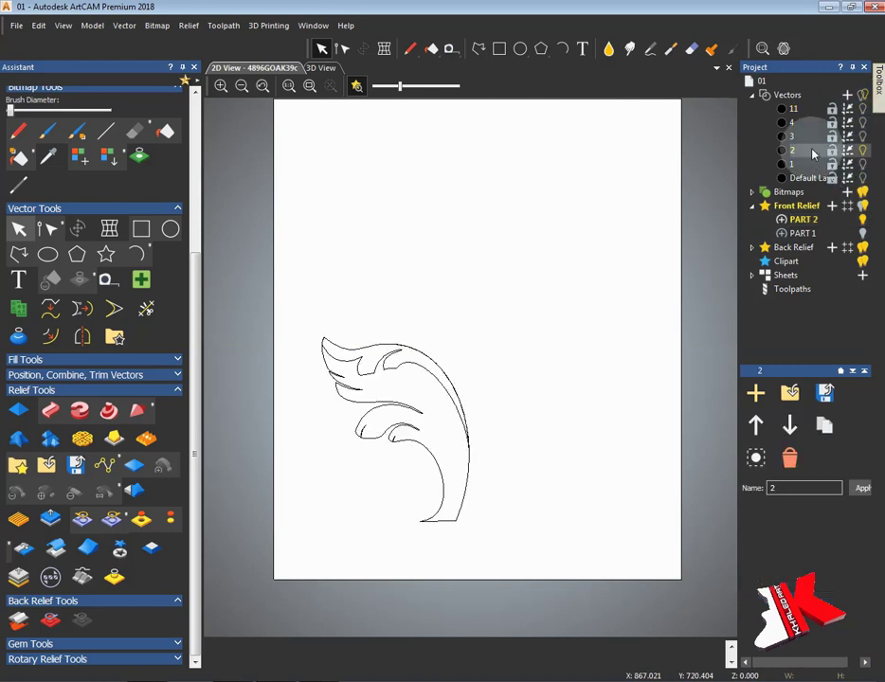
# Step: Show the carved-wood bitmap 4896GOAK39c behind the leaf and select the leaf outline
pyautogui.click(752, 192)
pyautogui.click(817, 205)
pyautogui.click(363, 91)
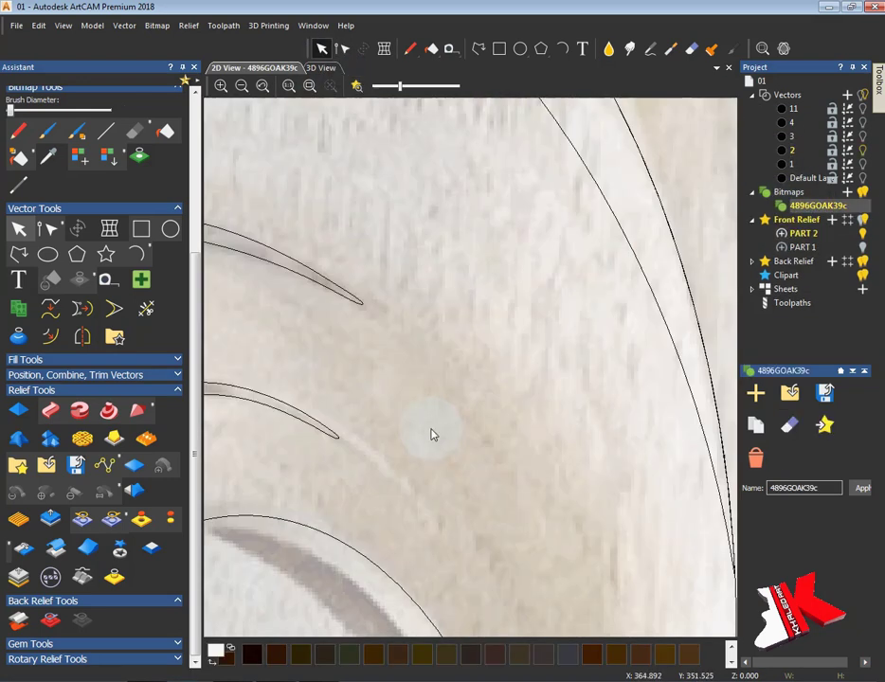
pyautogui.click(579, 391)
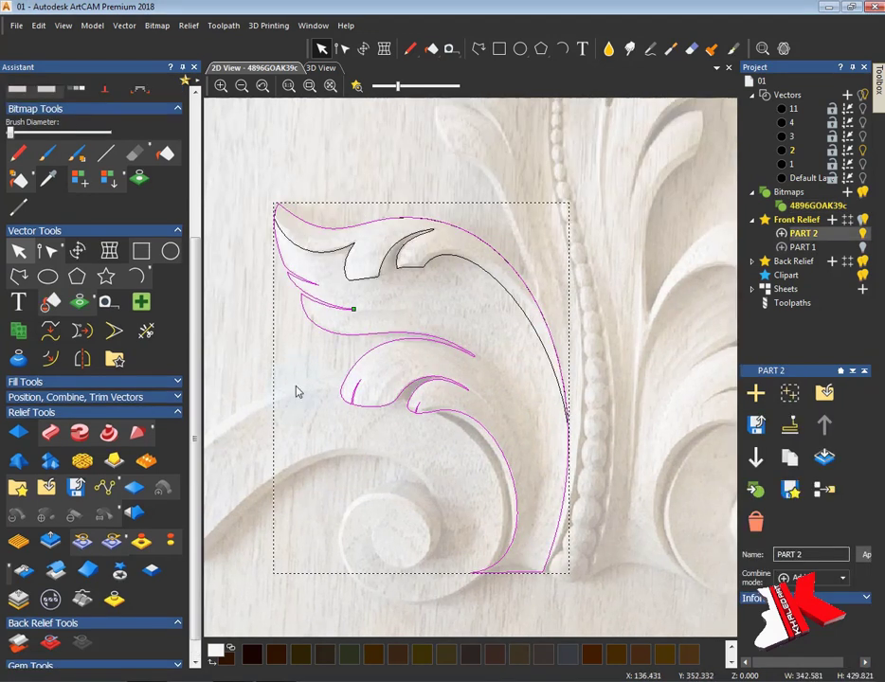
# Step: In node editing, cut the leaf outline apart at the leaf-tip node
pyautogui.press('n')
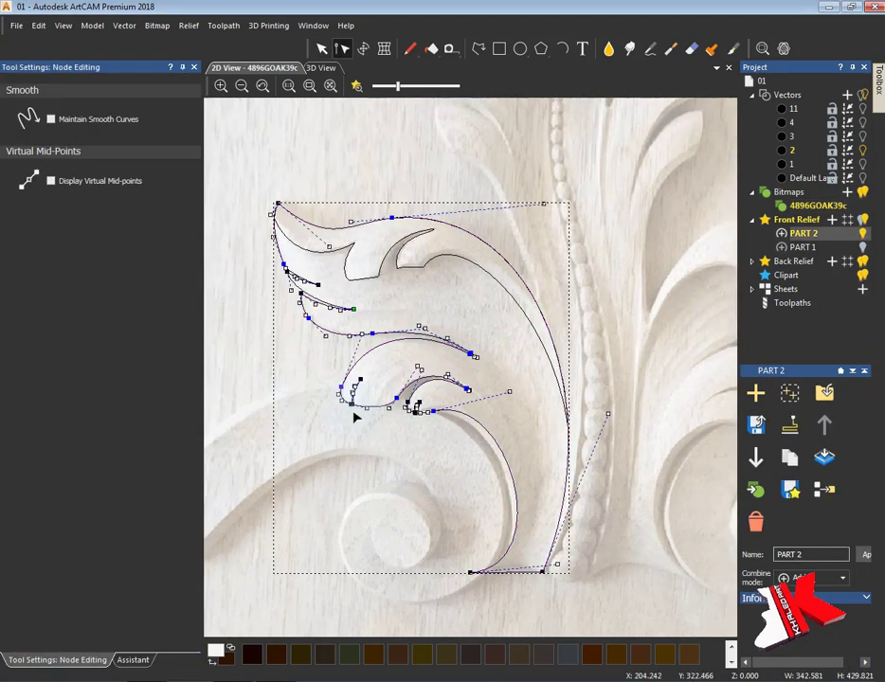
pyautogui.scroll(3, 424, 362)
pyautogui.scroll(3, 568, 403)
pyautogui.rightClick(569, 398)
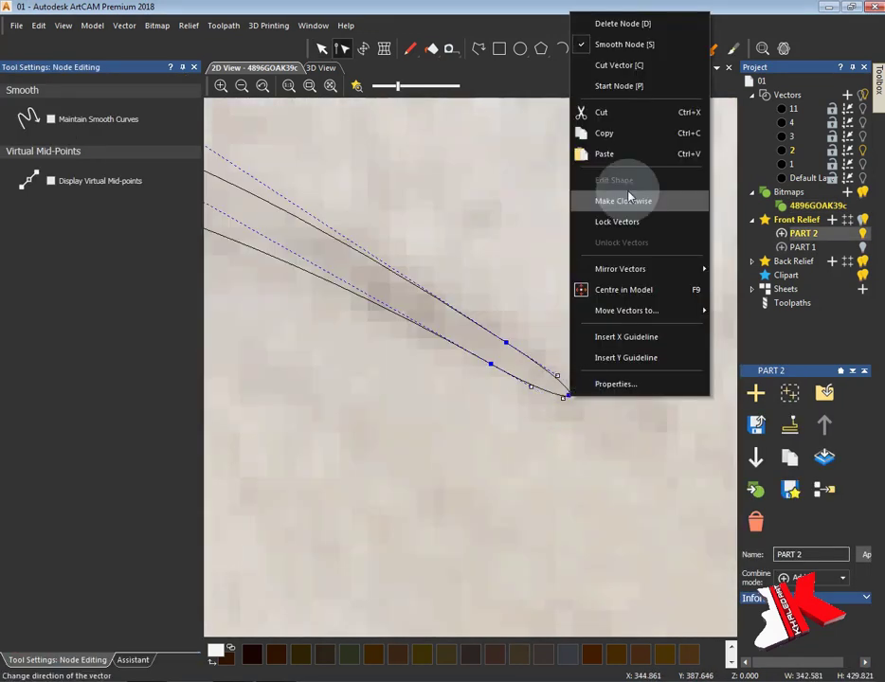
pyautogui.click(624, 200)
pyautogui.click(39, 25)
pyautogui.rightClick(569, 396)
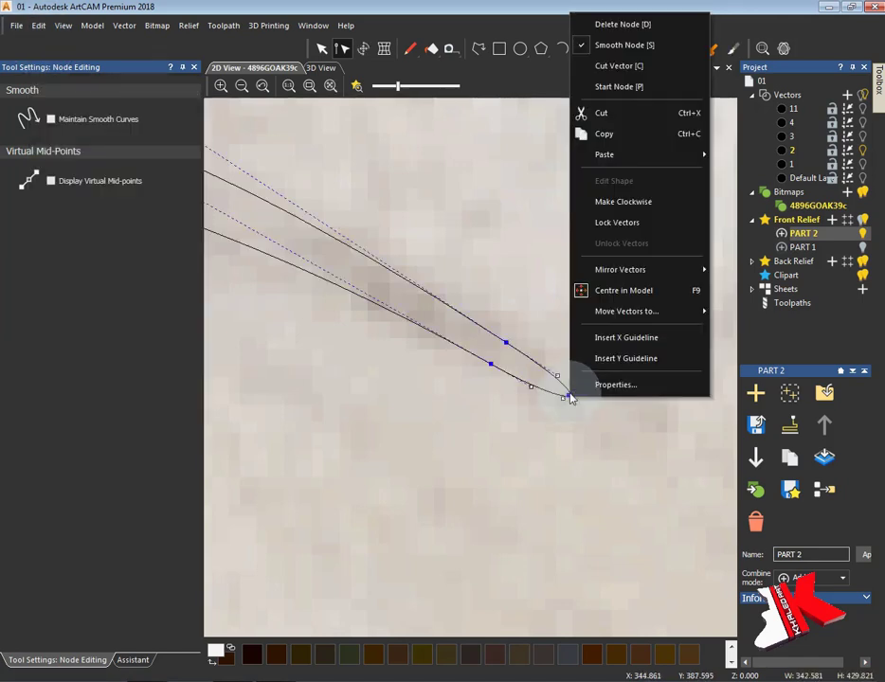
pyautogui.click(661, 66)
pyautogui.scroll(-2, 568, 407)
pyautogui.scroll(-3, 550, 442)
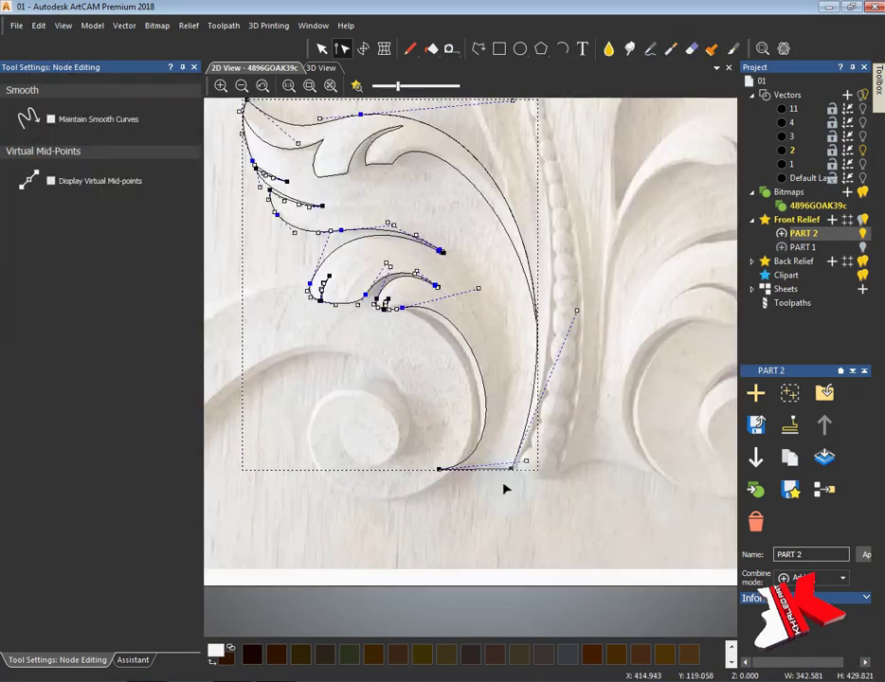
pyautogui.scroll(3, 506, 486)
pyautogui.scroll(-1, 501, 435)
# Step: Cut the outline at a lower-curve node and reshape the lower piece's bottom curve
pyautogui.rightClick(453, 502)
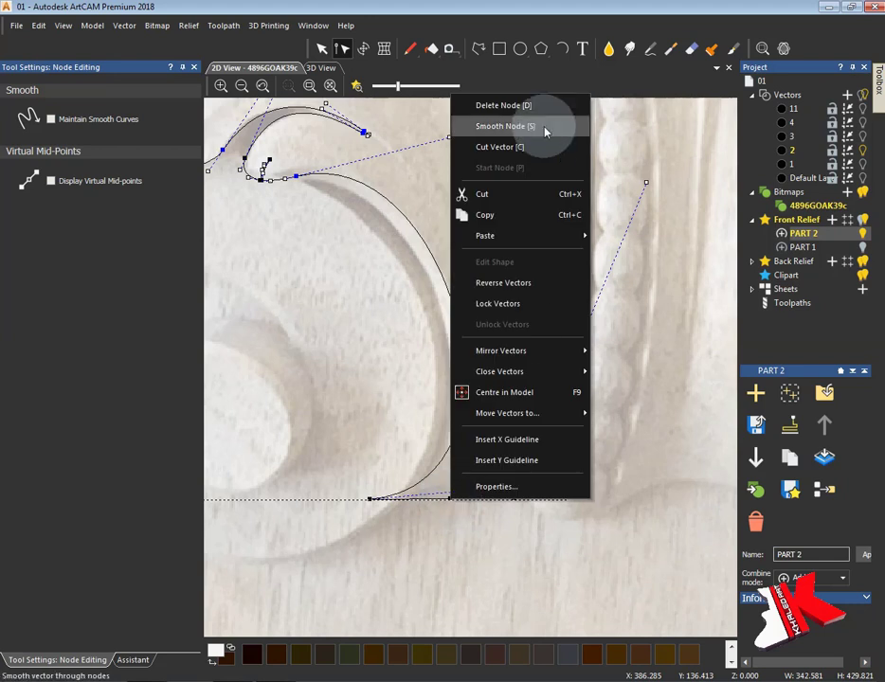
pyautogui.click(543, 146)
pyautogui.scroll(2, 414, 483)
pyautogui.moveTo(414, 482); pyautogui.dragTo(448, 563)
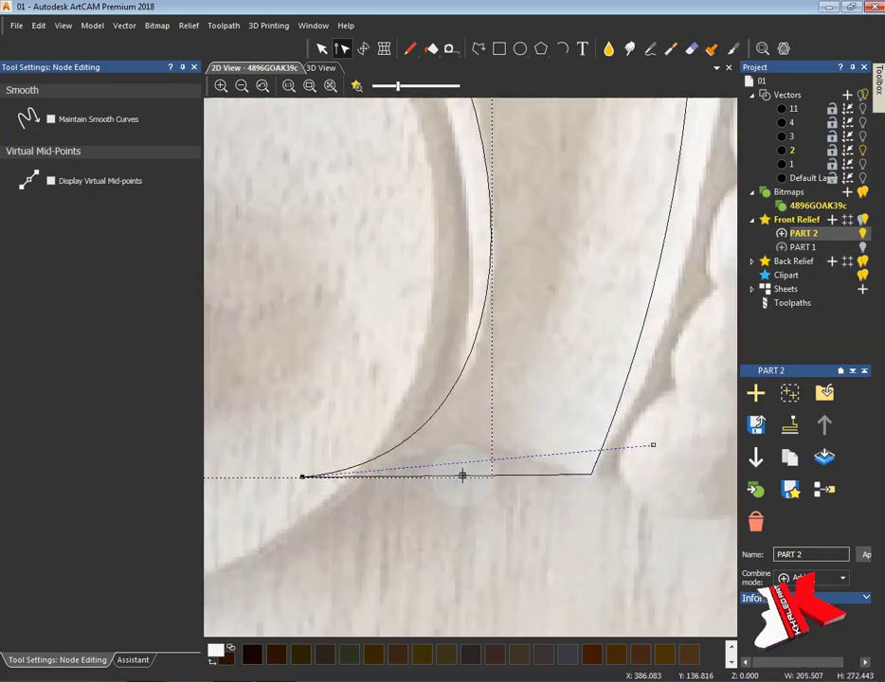
pyautogui.press('Escape')
# Step: Close the lower piece with a straight line and pull a Bezier handle to reshape its curve
pyautogui.rightClick(443, 480)
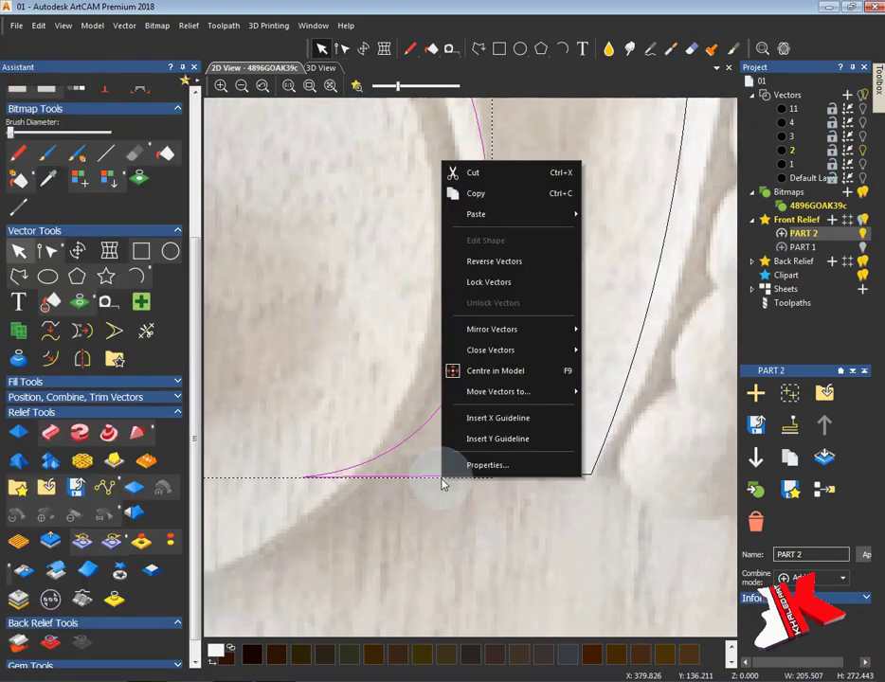
pyautogui.scroll(-2, 452, 465)
pyautogui.scroll(2, 451, 403)
pyautogui.rightClick(451, 403)
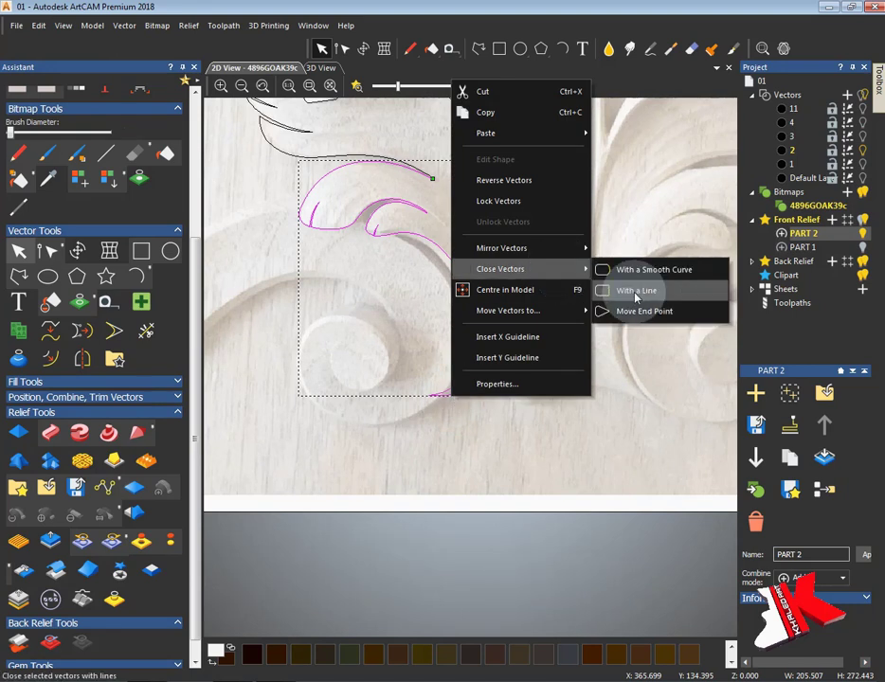
pyautogui.click(637, 290)
pyautogui.doubleClick(456, 302)
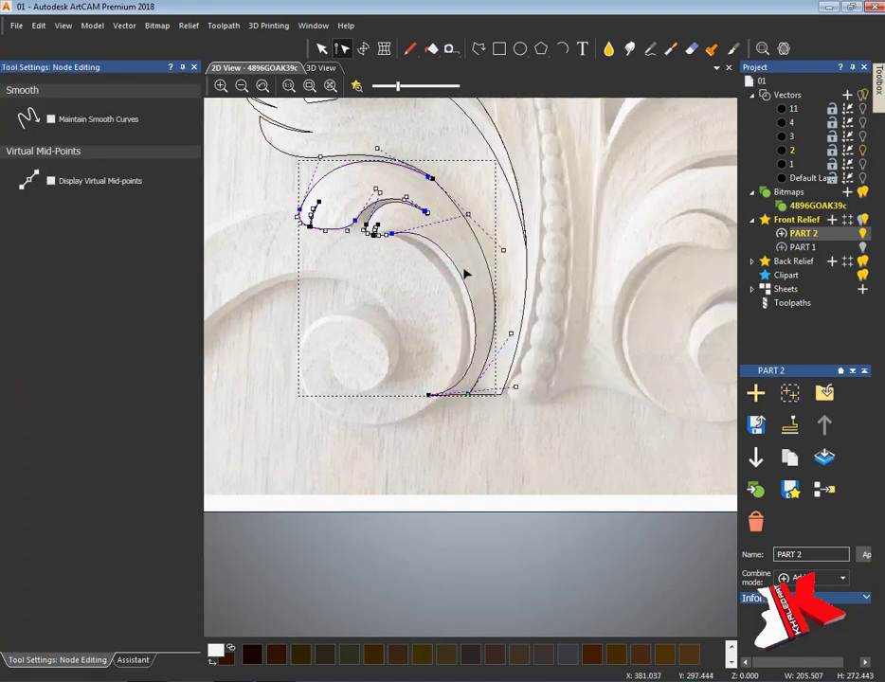
pyautogui.scroll(3, 465, 274)
pyautogui.scroll(3, 410, 164)
pyautogui.scroll(1, 348, 443)
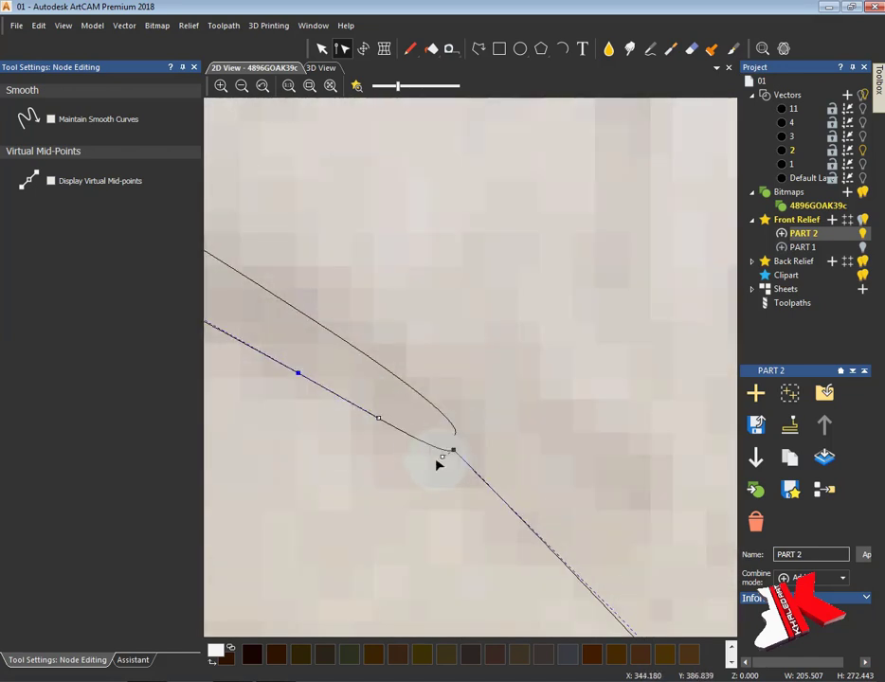
pyautogui.scroll(-4, 412, 460)
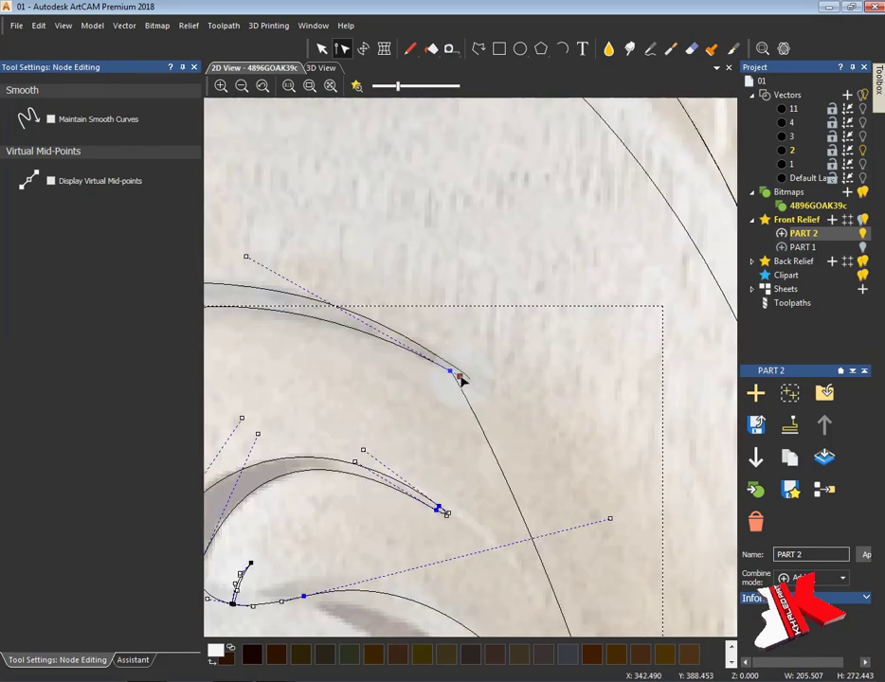
pyautogui.moveTo(460, 376); pyautogui.dragTo(638, 490)
pyautogui.scroll(-4, 397, 291)
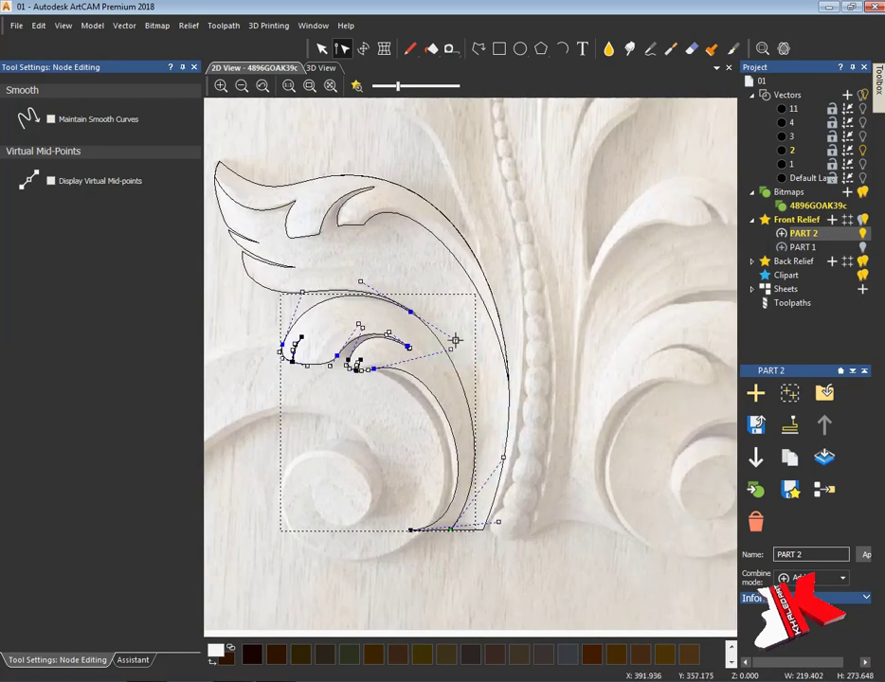
# Step: Close the leaf outline with a straight line
pyautogui.rightClick(408, 311)
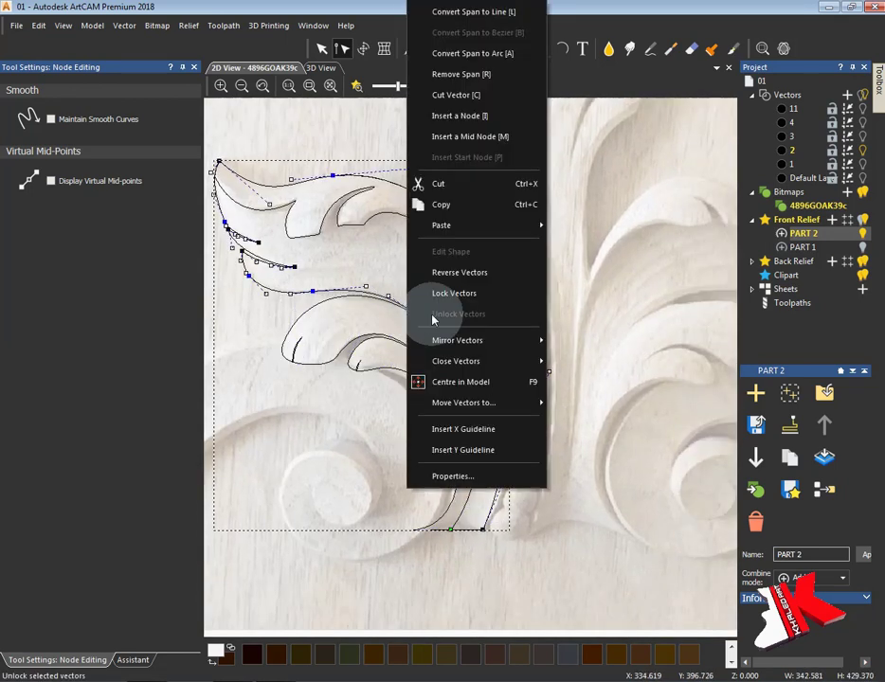
pyautogui.click(611, 379)
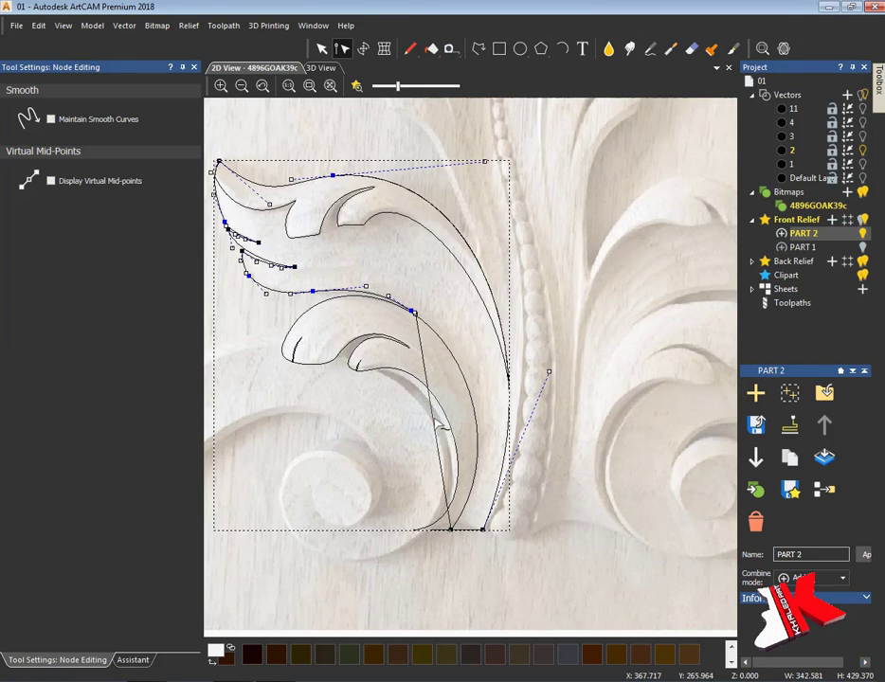
pyautogui.scroll(4, 456, 519)
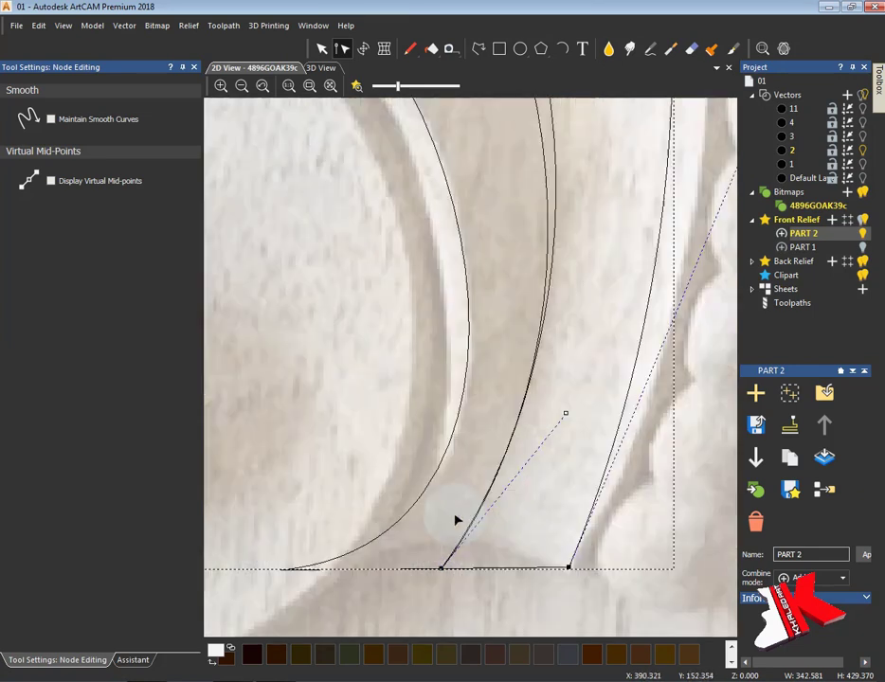
pyautogui.scroll(-4, 461, 172)
pyautogui.scroll(-1, 470, 322)
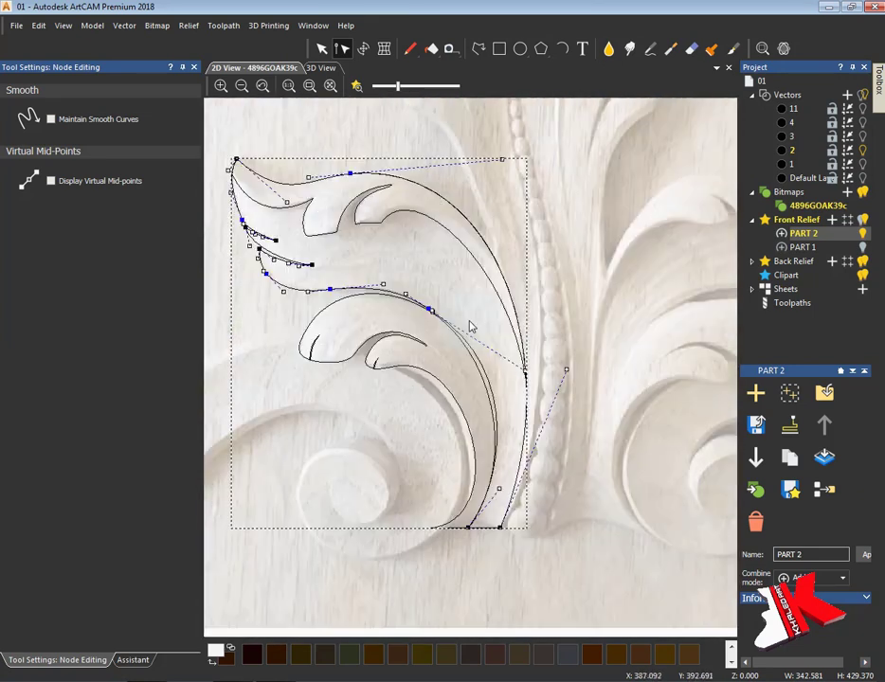
pyautogui.scroll(6, 496, 577)
pyautogui.scroll(-2, 493, 568)
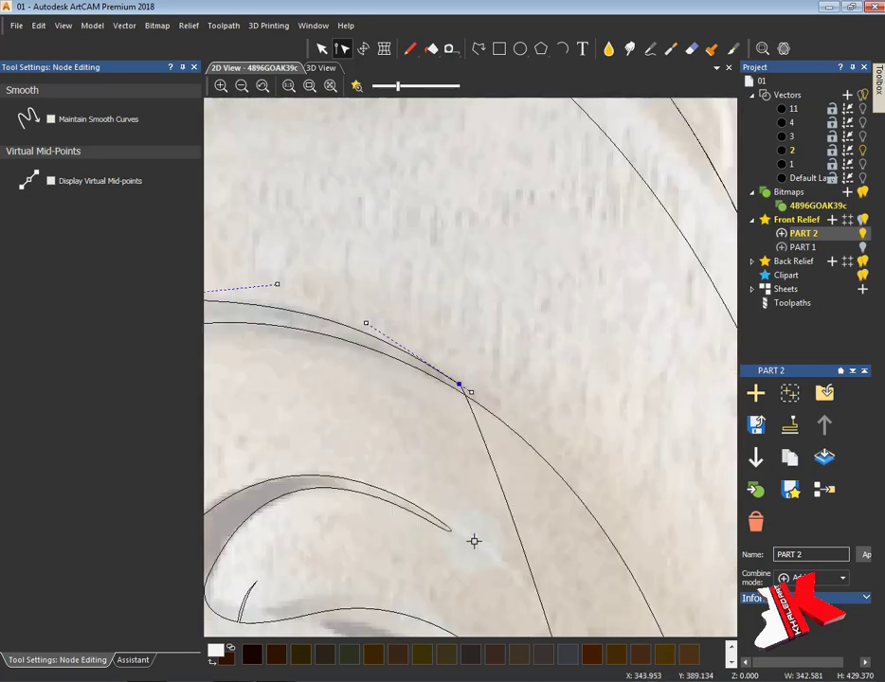
pyautogui.scroll(-2, 379, 342)
pyautogui.scroll(-1, 365, 203)
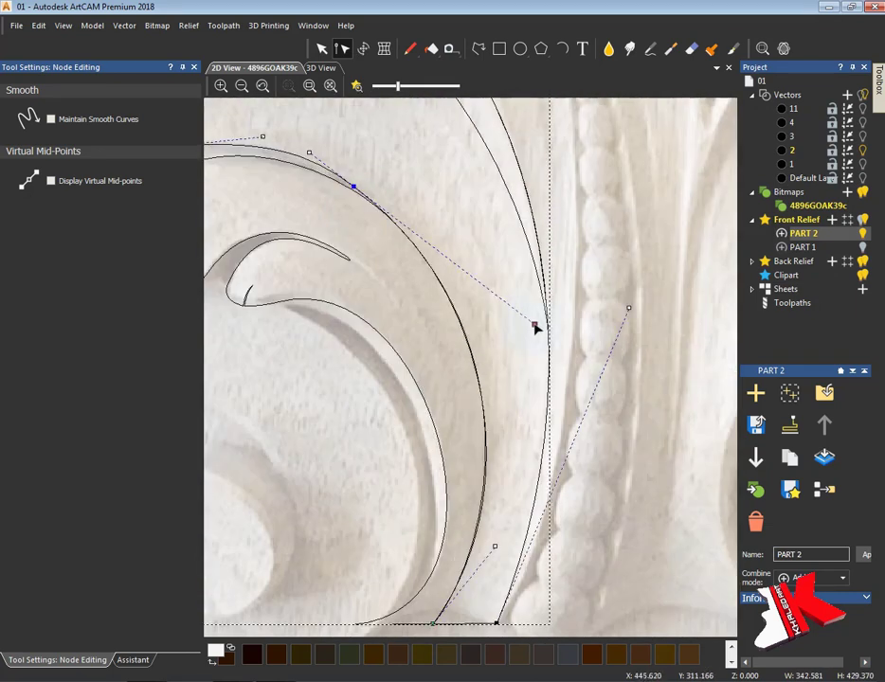
pyautogui.scroll(3, 498, 547)
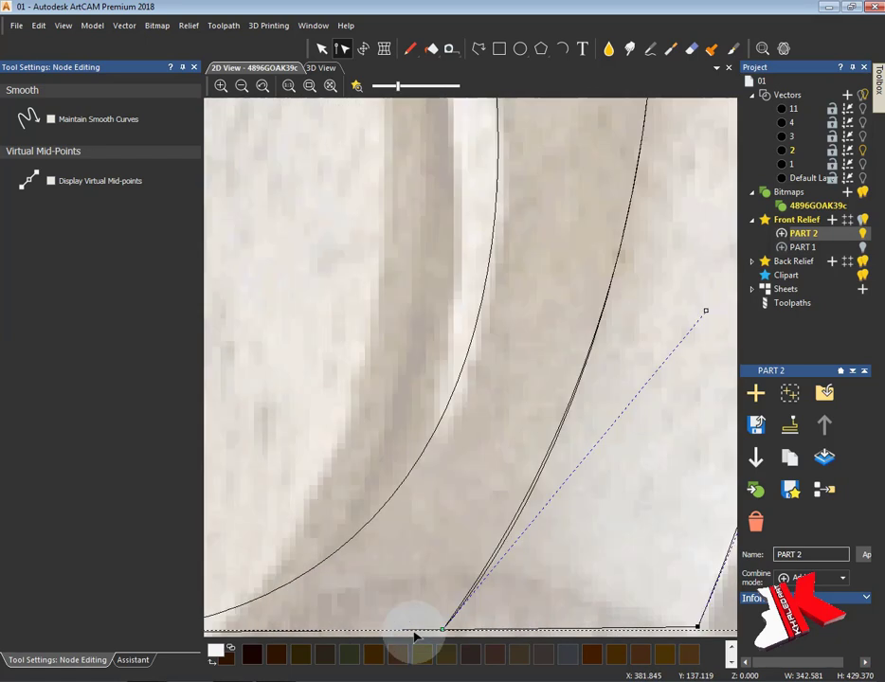
pyautogui.scroll(3, 502, 497)
# Step: Drag the stem's nodes and curve handles so they follow the carved edges down to the base
pyautogui.moveTo(528, 537); pyautogui.dragTo(502, 541)
pyautogui.scroll(-2, 502, 541)
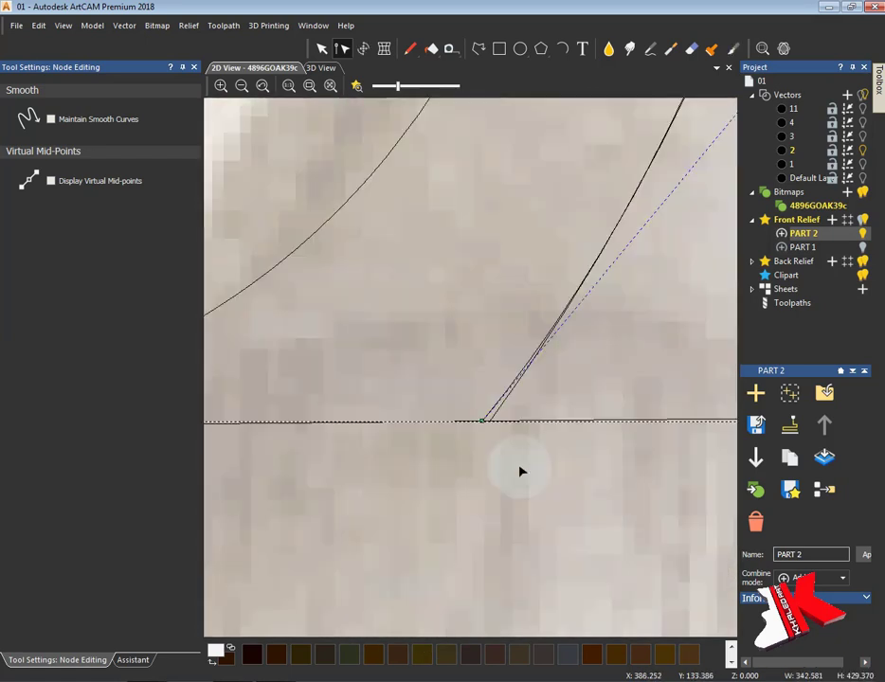
pyautogui.scroll(-1, 520, 455)
pyautogui.scroll(-2, 479, 415)
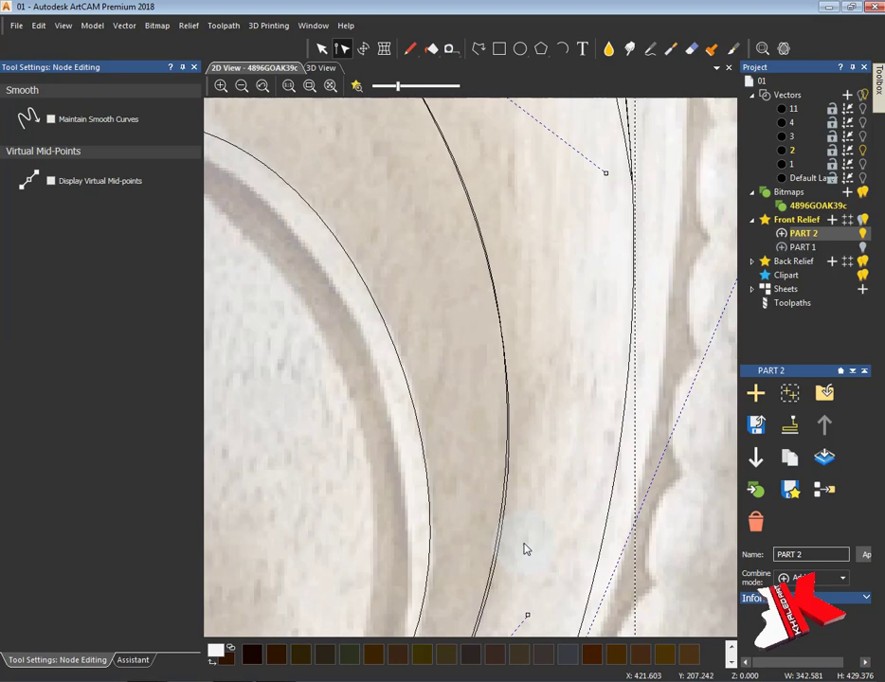
pyautogui.moveTo(527, 308); pyautogui.dragTo(351, 270, button='middle')
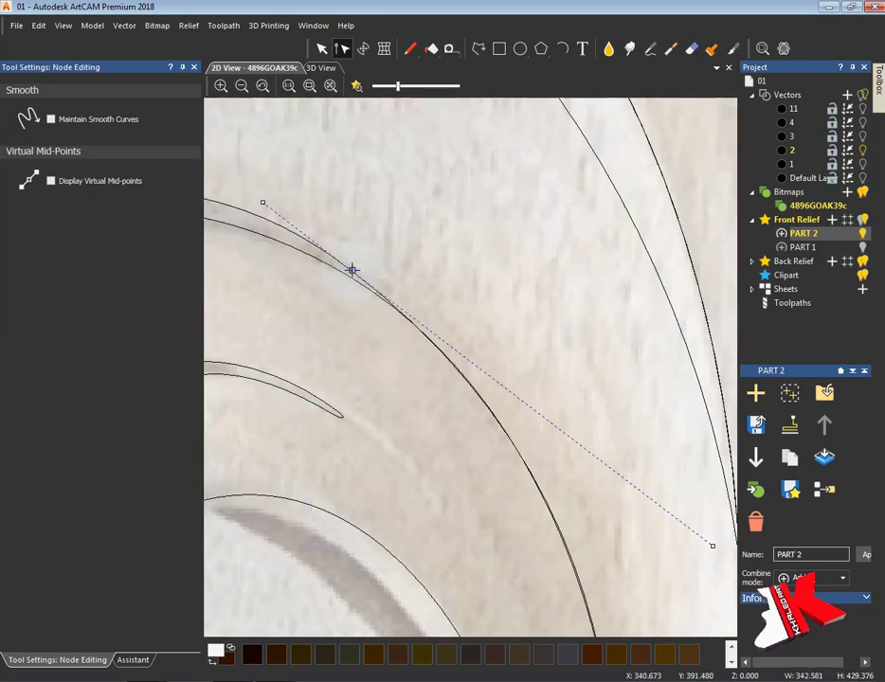
pyautogui.moveTo(703, 542)
pyautogui.mouseDown(button='middle')
pyautogui.moveTo(584, 269)
pyautogui.moveTo(480, 554)
pyautogui.mouseUp(button='middle')
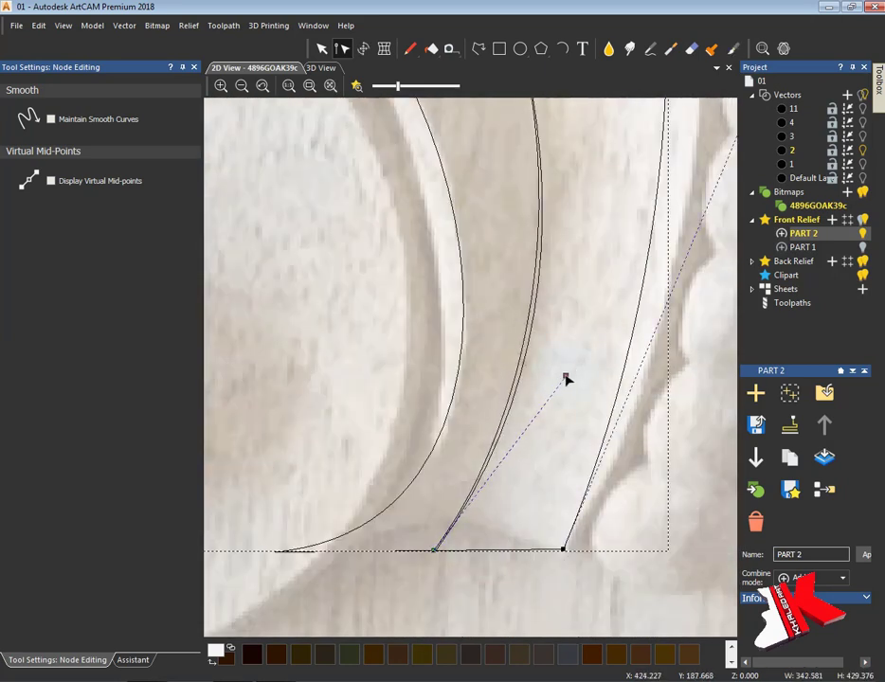
pyautogui.moveTo(565, 379)
pyautogui.mouseDown(button='middle')
pyautogui.moveTo(576, 379)
pyautogui.moveTo(553, 500)
pyautogui.mouseUp(button='middle')
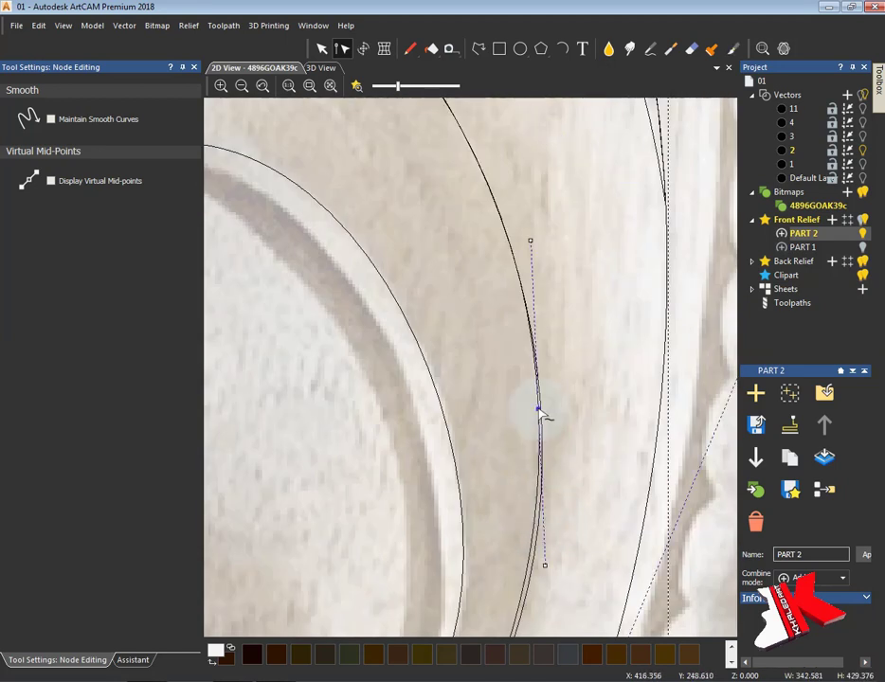
pyautogui.scroll(2, 540, 417)
pyautogui.scroll(-2, 552, 411)
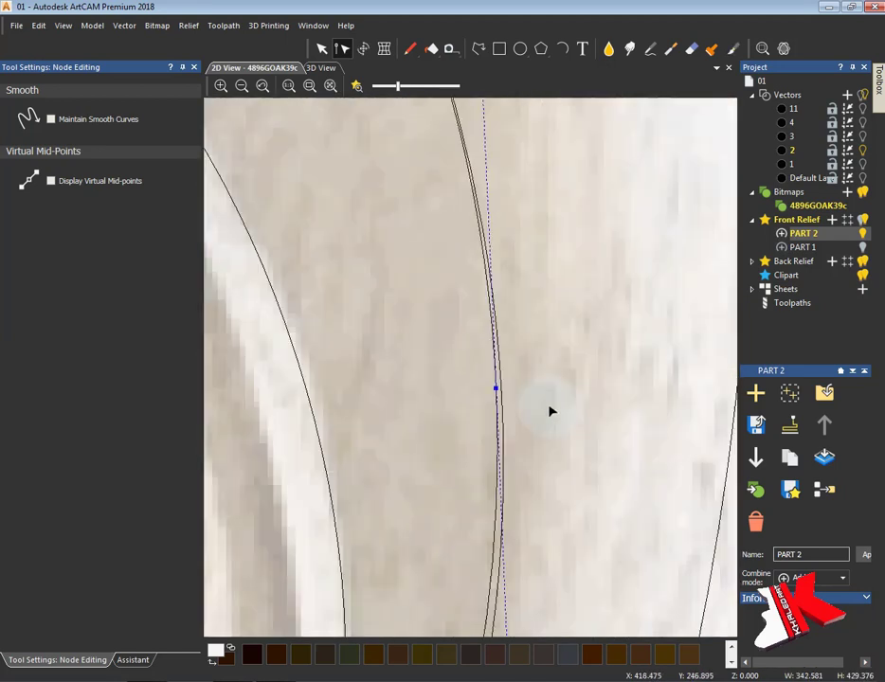
pyautogui.moveTo(551, 411)
pyautogui.mouseDown(button='middle')
pyautogui.moveTo(443, 333)
pyautogui.moveTo(322, 183)
pyautogui.mouseUp(button='middle')
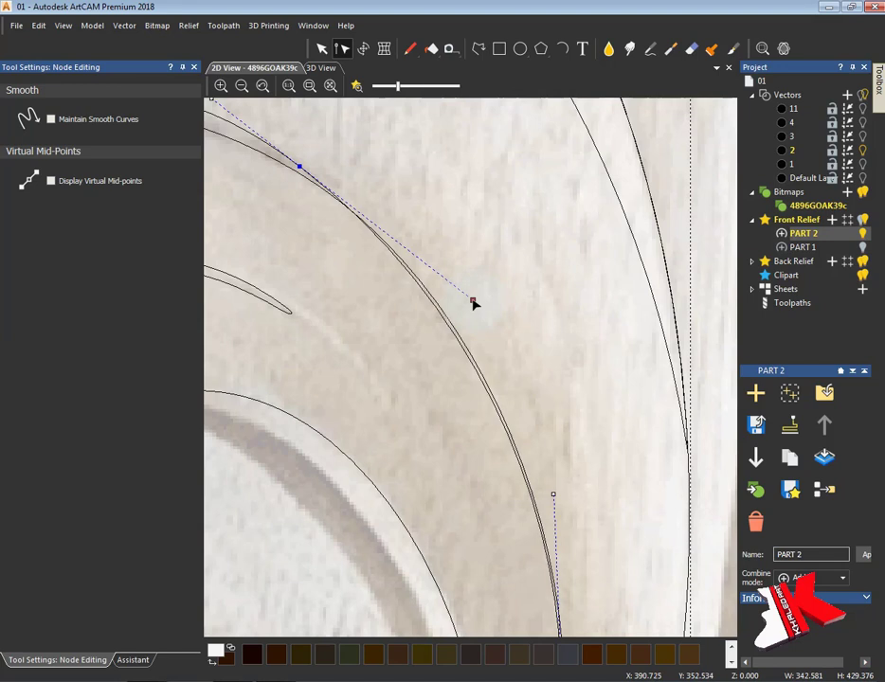
pyautogui.scroll(-3, 512, 414)
pyautogui.click(293, 405)
pyautogui.scroll(1, 389, 377)
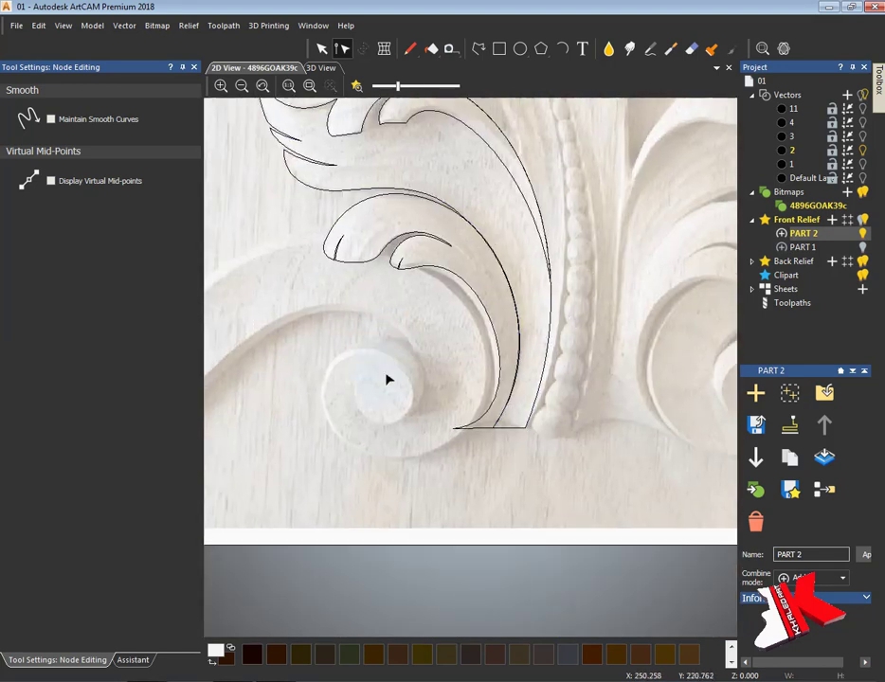
pyautogui.scroll(1, 436, 517)
pyautogui.click(137, 660)
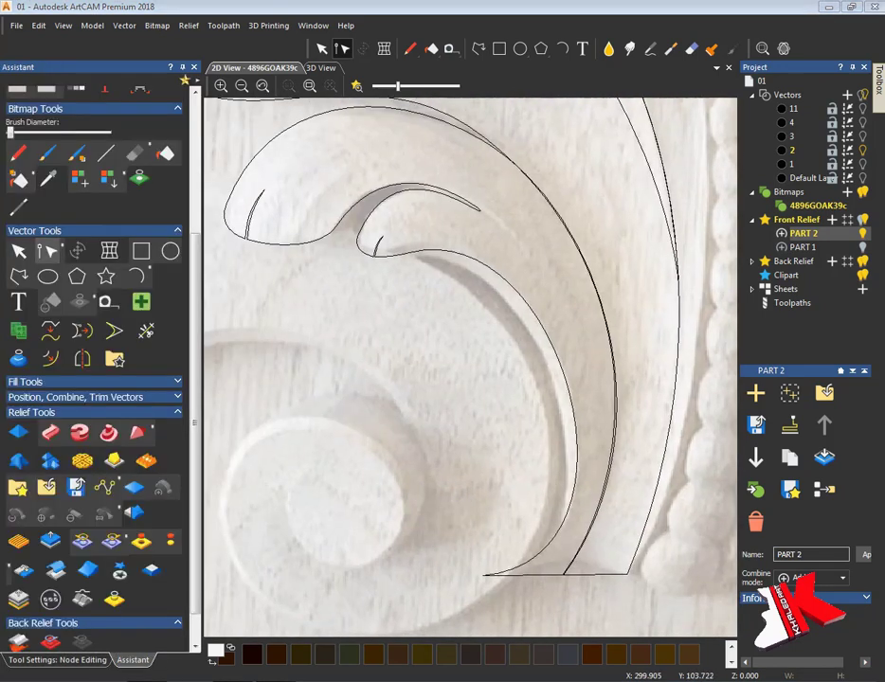
# Step: Draw a rectangle below the stem base, narrow it, and convert it to an editable curve
pyautogui.click(140, 250)
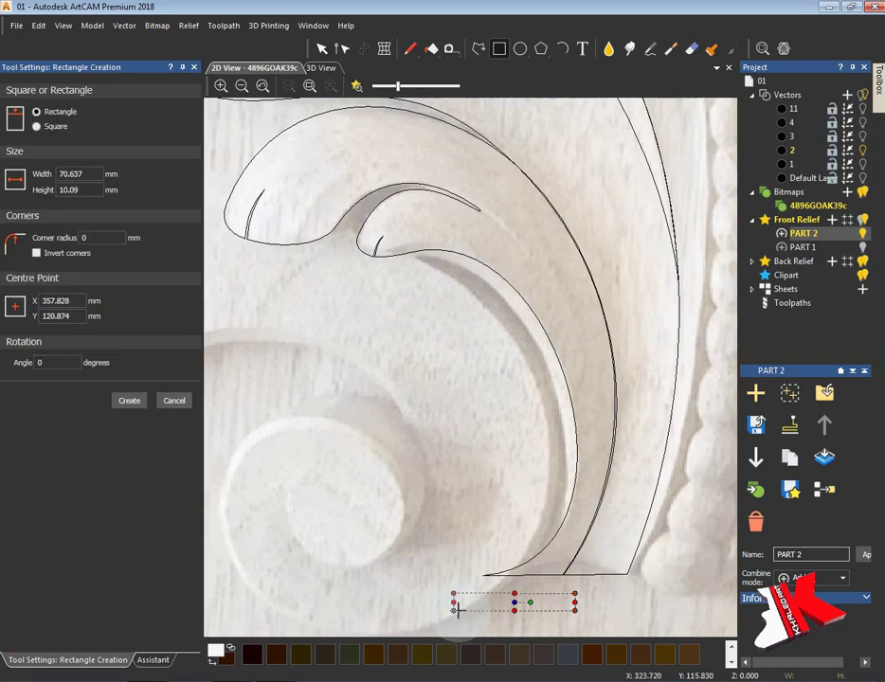
pyautogui.press('Escape')
pyautogui.click(454, 606)
pyautogui.click(453, 606)
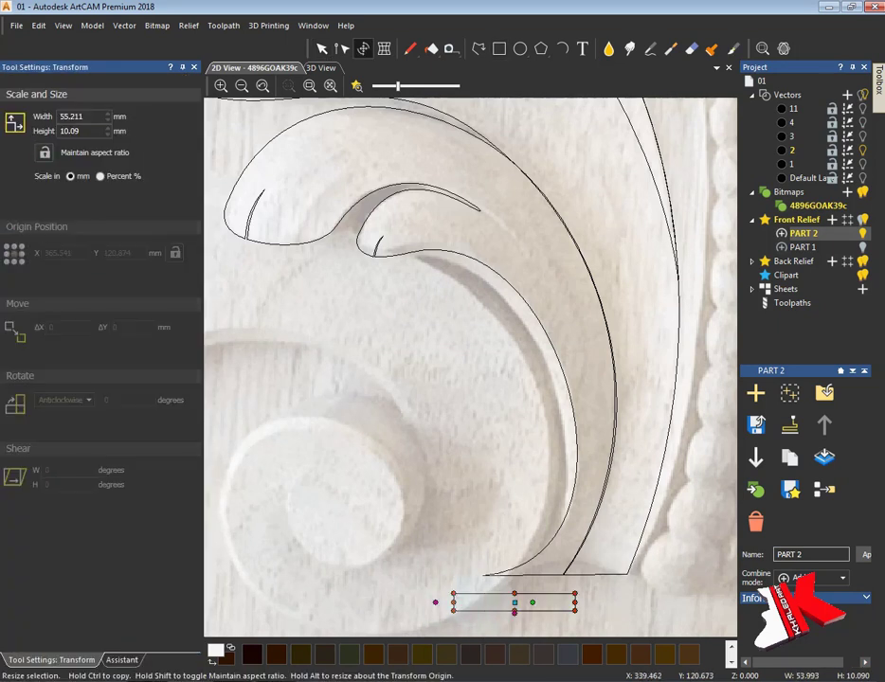
pyautogui.rightClick(502, 568)
pyautogui.click(512, 612)
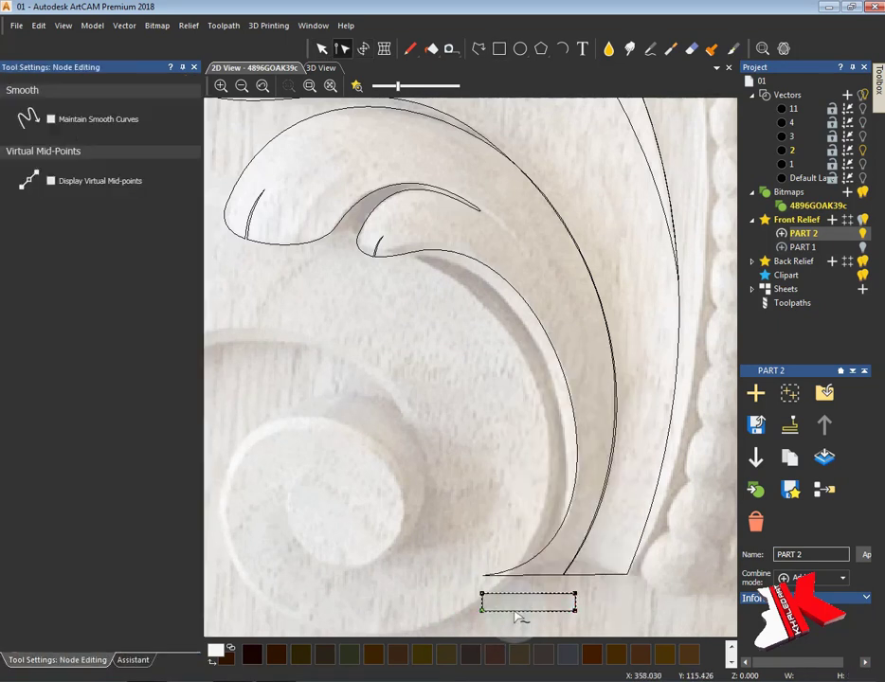
pyautogui.scroll(5, 530, 630)
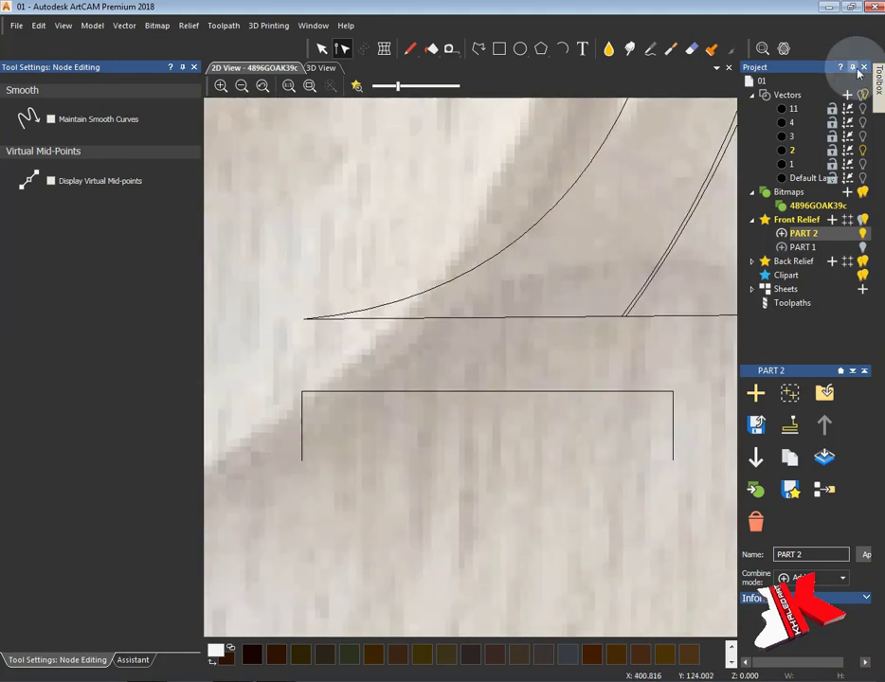
pyautogui.click(854, 69)
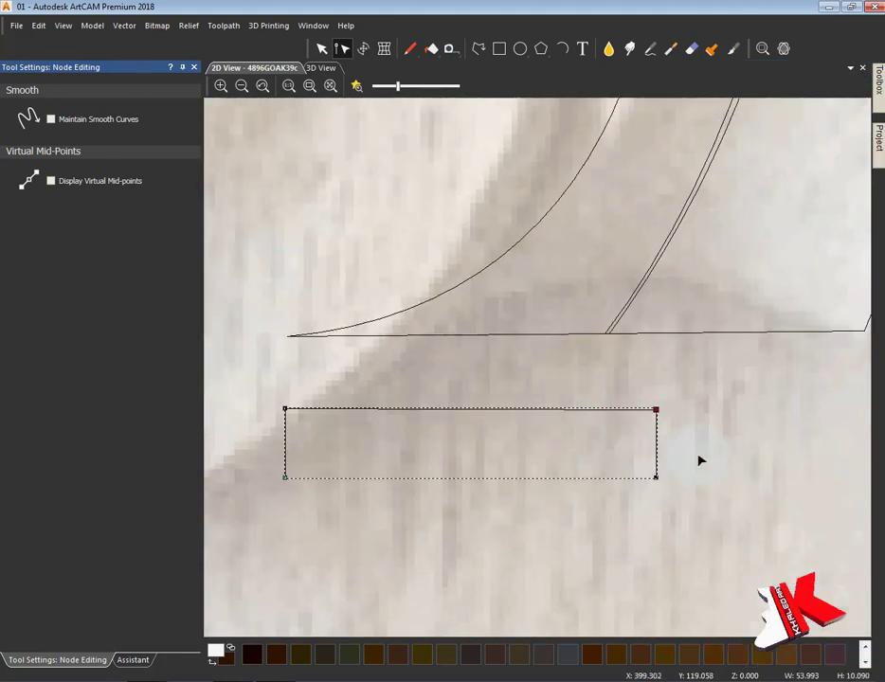
# Step: Drag the curve's nodes to bend it into a low arch following the carving's lower edge
pyautogui.moveTo(534, 432); pyautogui.dragTo(430, 394)
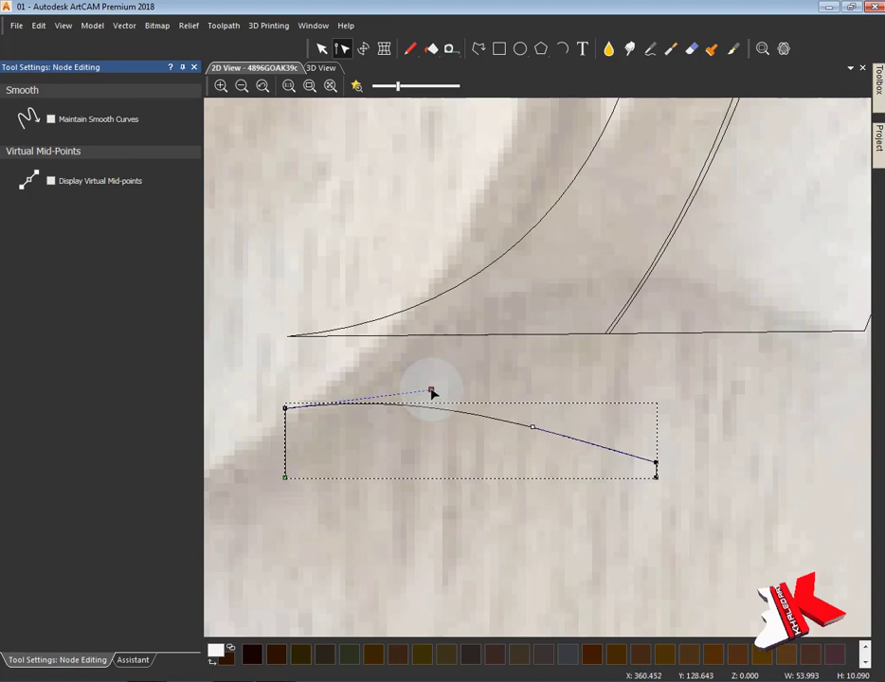
pyautogui.scroll(-6, 486, 261)
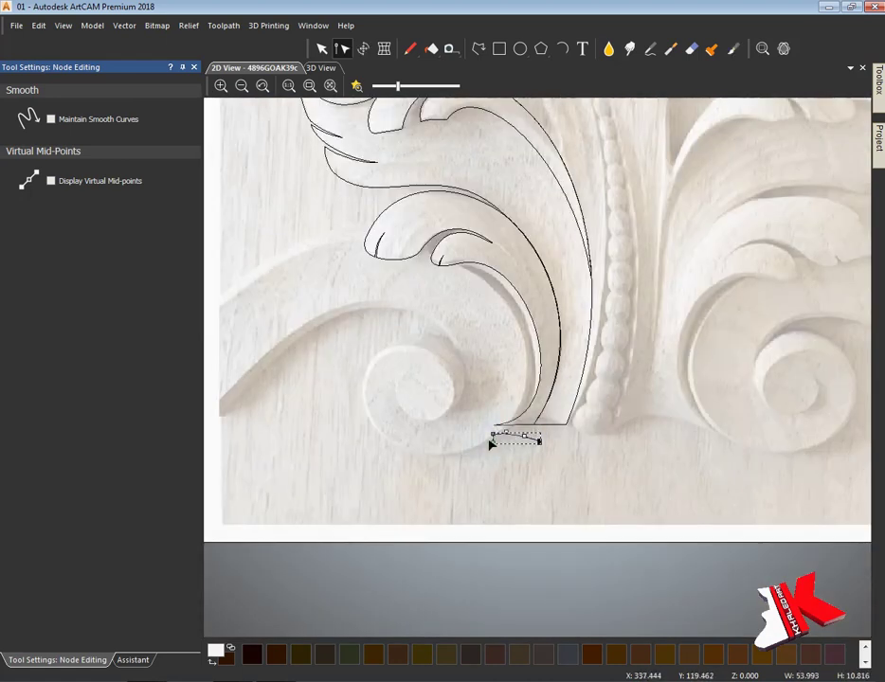
pyautogui.scroll(6, 491, 445)
pyautogui.moveTo(481, 409)
pyautogui.mouseDown()
pyautogui.moveTo(588, 390)
pyautogui.moveTo(513, 337)
pyautogui.mouseUp()
pyautogui.moveTo(728, 426); pyautogui.dragTo(730, 413)
pyautogui.moveTo(511, 336); pyautogui.dragTo(498, 346)
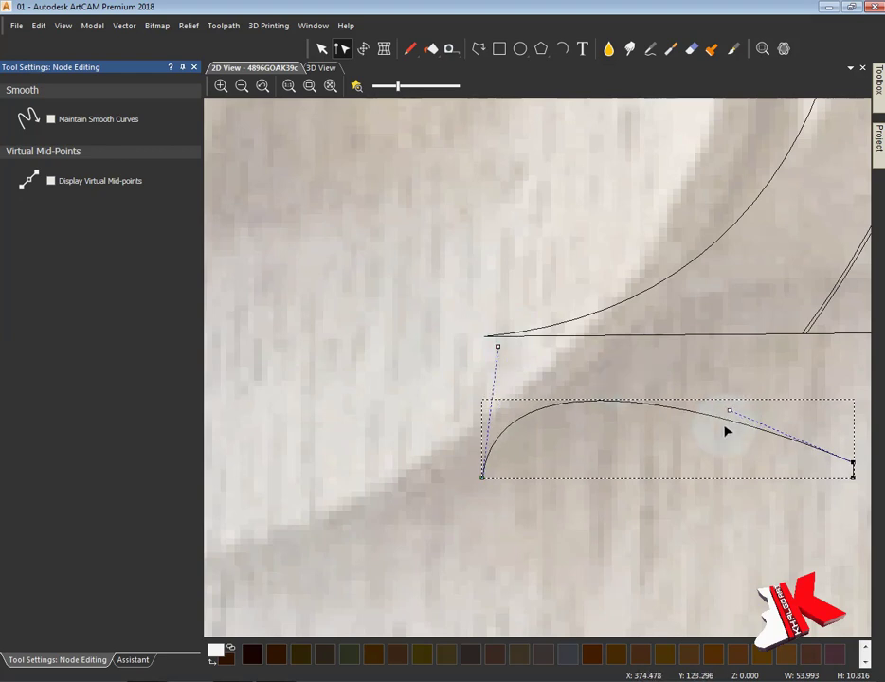
pyautogui.moveTo(856, 474); pyautogui.dragTo(642, 469, button='middle')
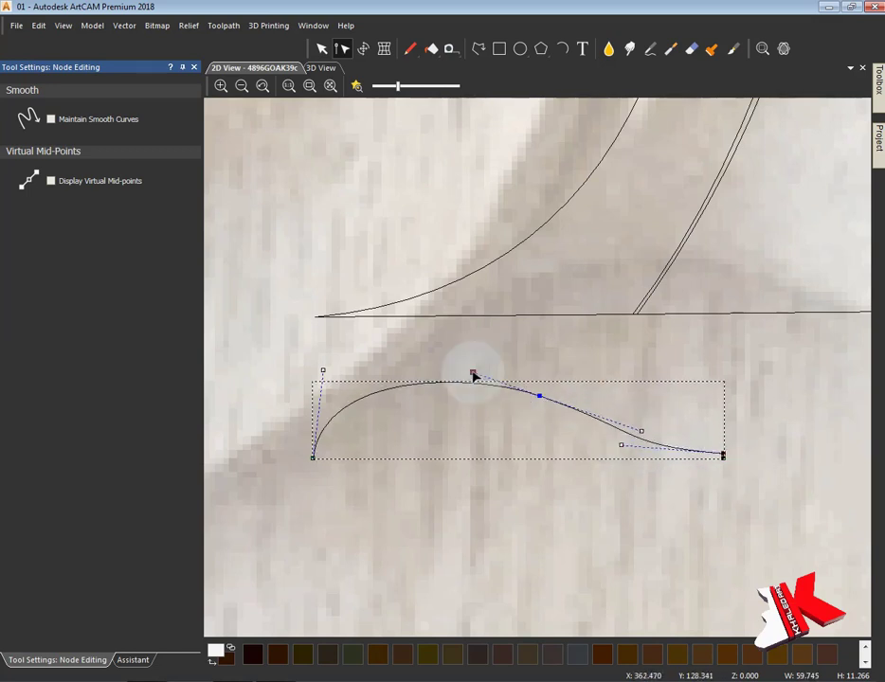
pyautogui.moveTo(539, 397); pyautogui.dragTo(514, 389)
pyautogui.scroll(2, 721, 452)
pyautogui.moveTo(303, 428); pyautogui.dragTo(810, 490)
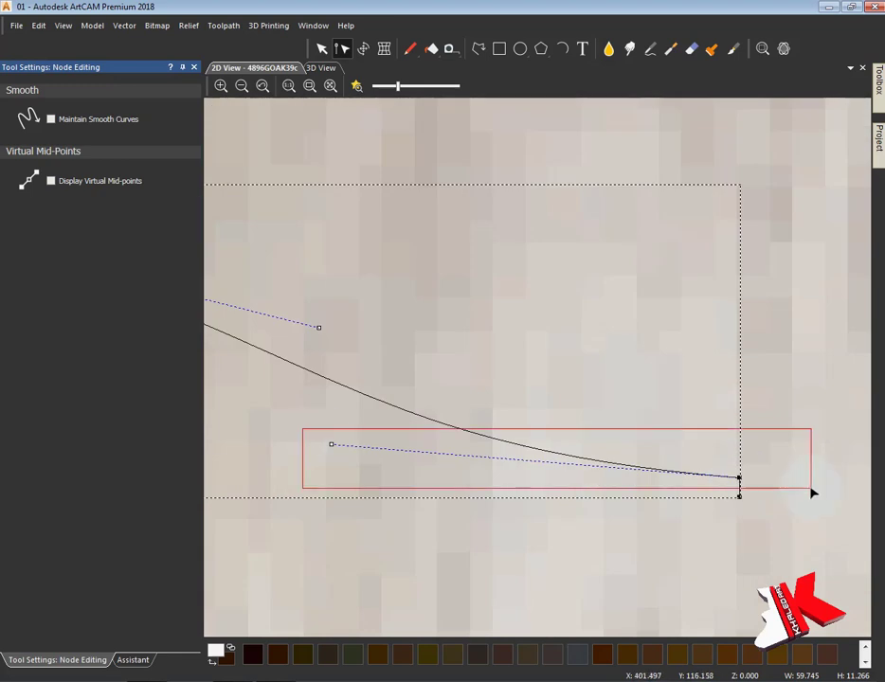
pyautogui.scroll(-3, 572, 453)
pyautogui.scroll(-3, 569, 460)
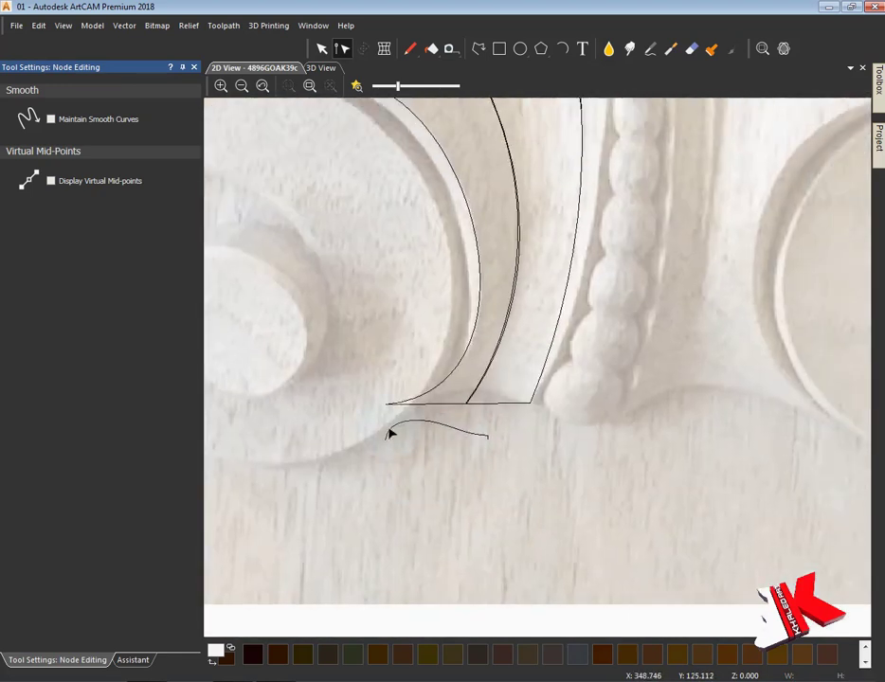
# Step: Narrow the arched profile curve to about 45 mm wide
pyautogui.press('n')
pyautogui.click(424, 429)
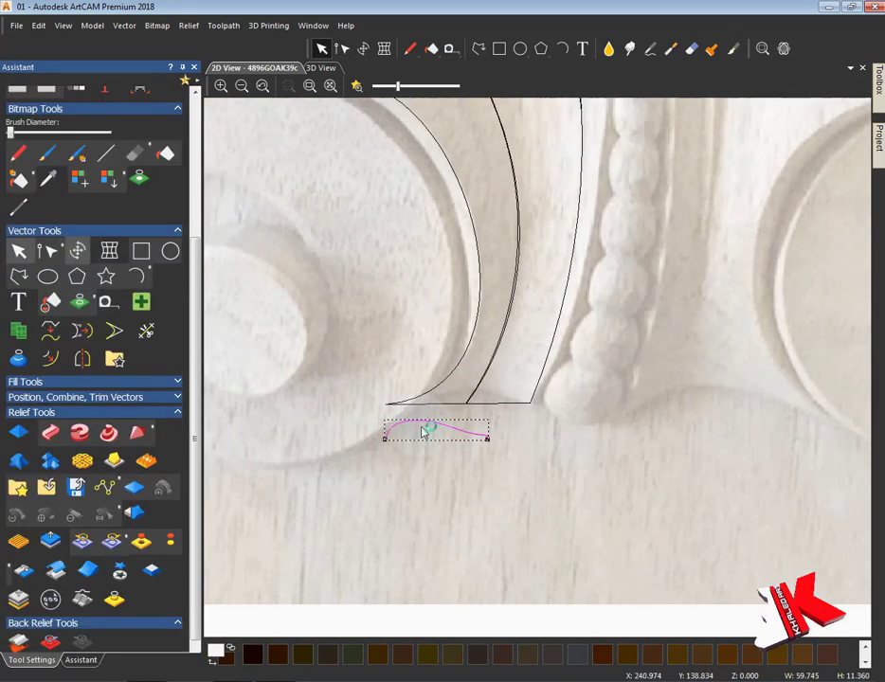
pyautogui.scroll(3, 425, 429)
pyautogui.moveTo(588, 431); pyautogui.dragTo(490, 432)
pyautogui.press('Escape')
pyautogui.click(455, 438)
pyautogui.scroll(-2, 545, 346)
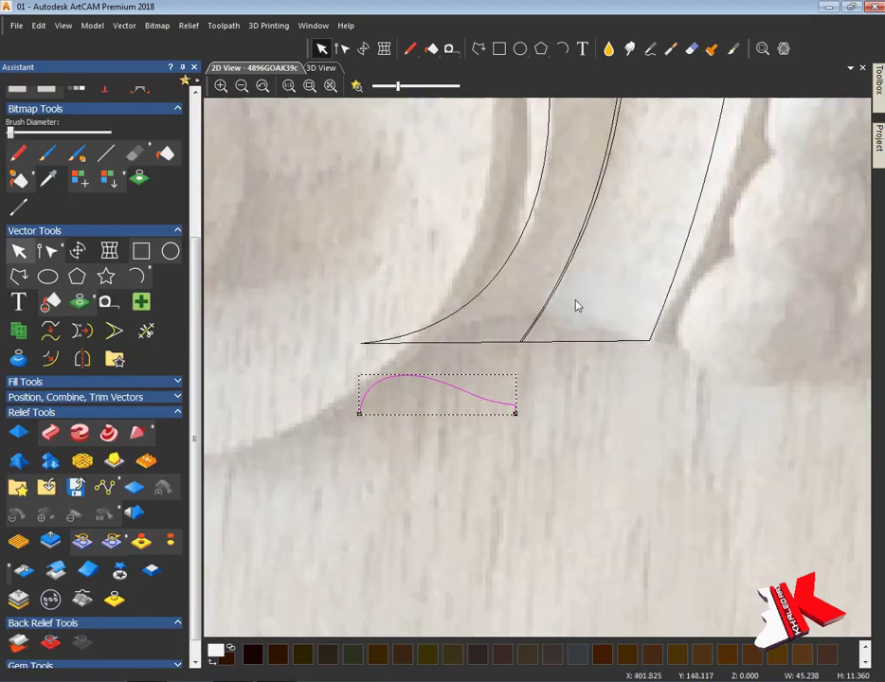
pyautogui.moveTo(398, 86); pyautogui.dragTo(377, 86)
# Step: Mirror the profile curve to the right with Copy originals checked
pyautogui.click(83, 358)
pyautogui.click(672, 323)
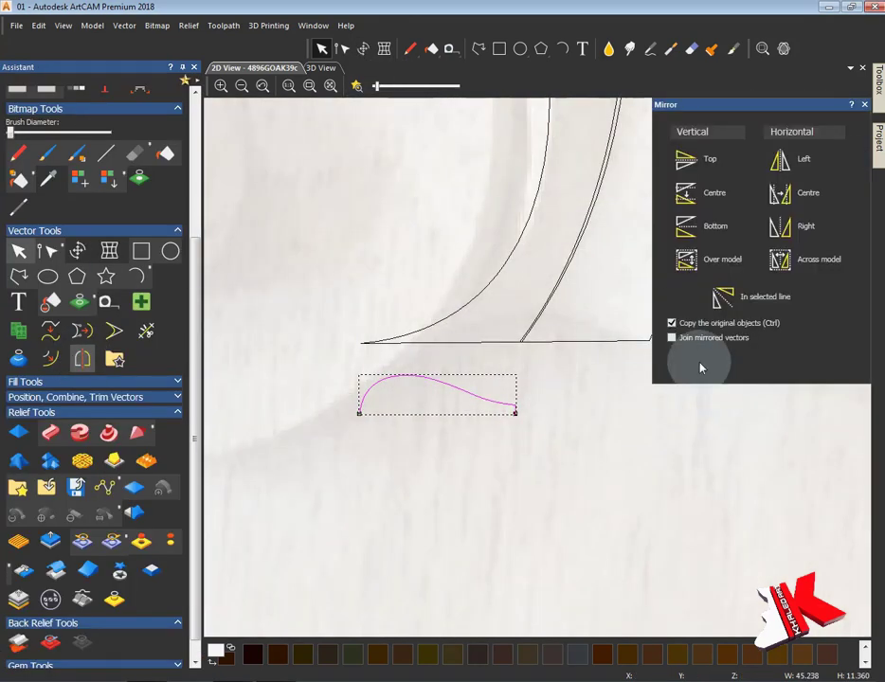
pyautogui.click(779, 226)
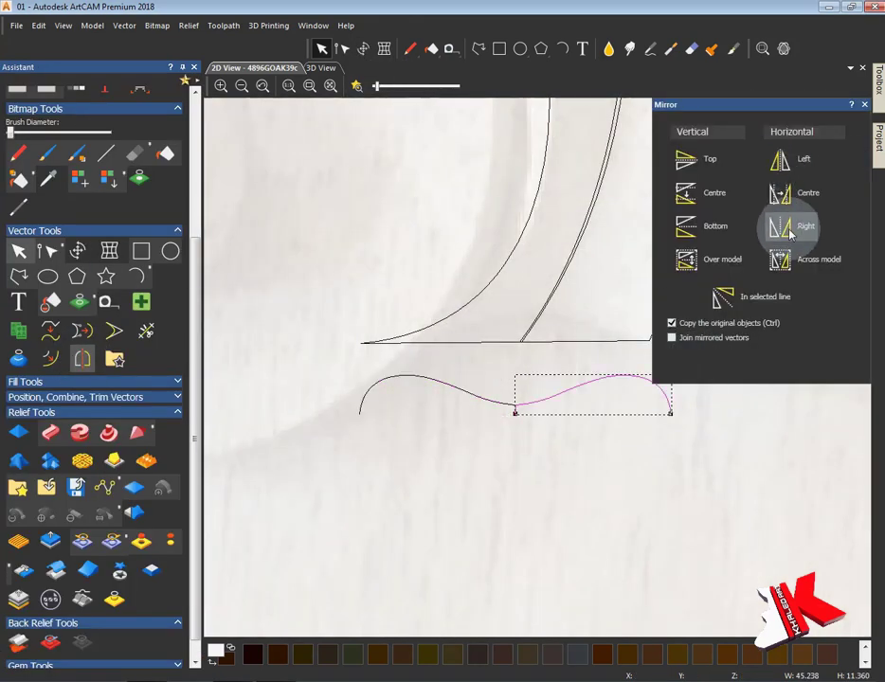
pyautogui.click(864, 104)
pyautogui.scroll(-3, 625, 472)
pyautogui.moveTo(376, 86); pyautogui.dragTo(422, 87)
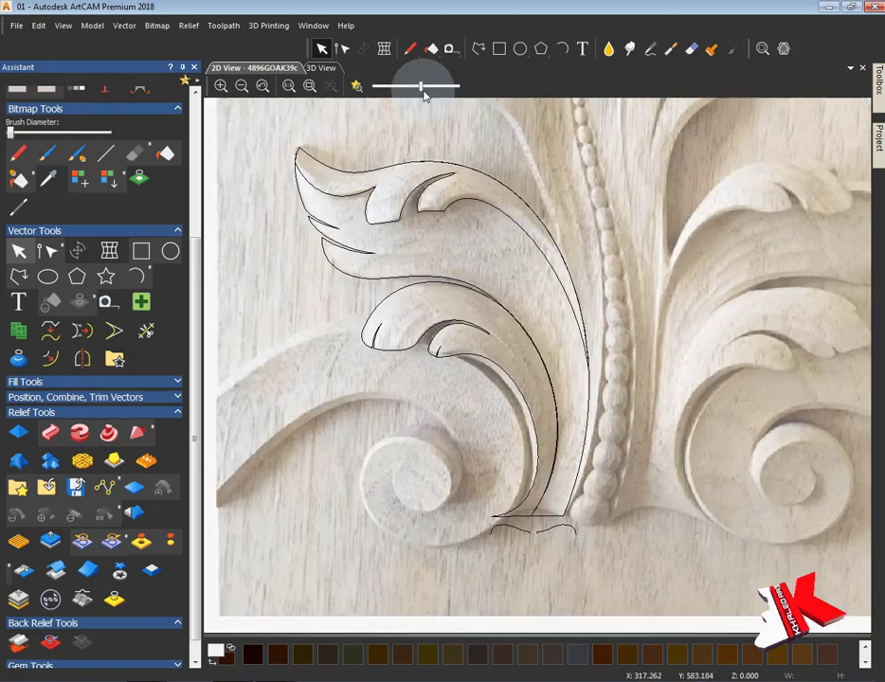
# Step: Reshape the mirrored copy's end and middle nodes, deleting the middle node to smooth it
pyautogui.press('n')
pyautogui.scroll(3, 567, 499)
pyautogui.scroll(3, 620, 535)
pyautogui.scroll(3, 478, 386)
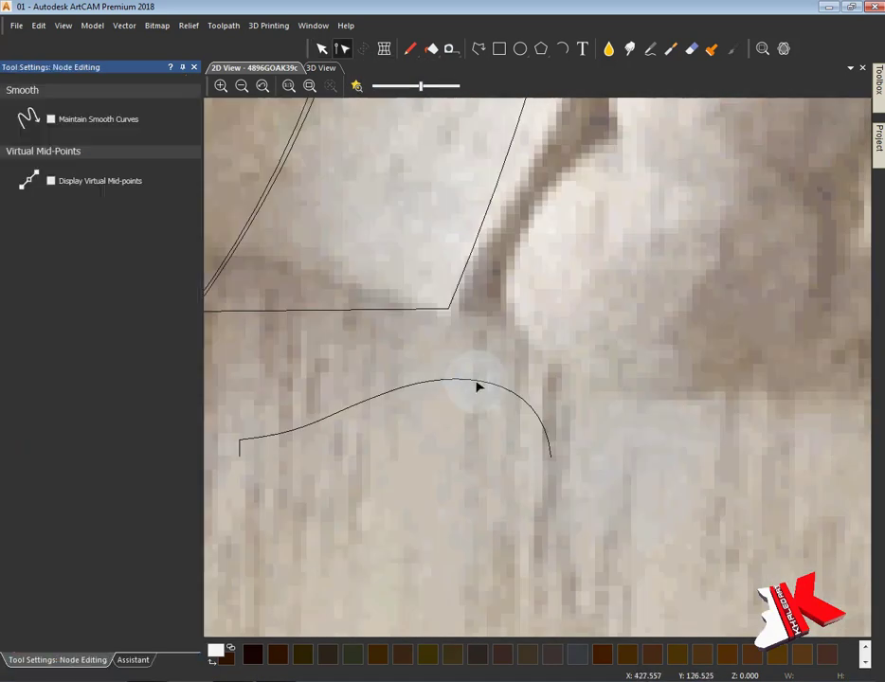
pyautogui.click(478, 387)
pyautogui.scroll(3, 552, 466)
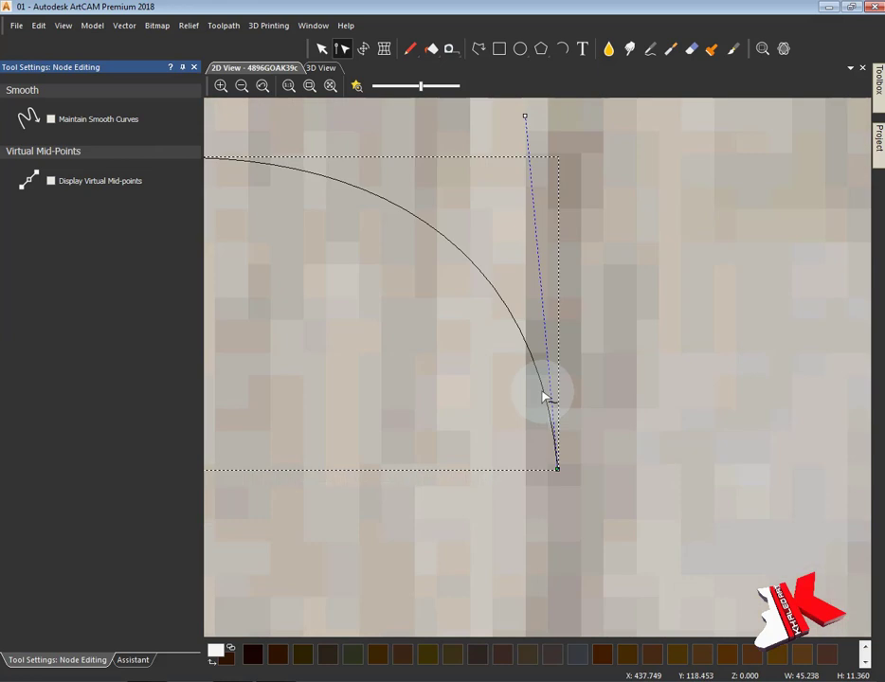
pyautogui.click(559, 375)
pyautogui.scroll(2, 564, 415)
pyautogui.scroll(-2, 566, 409)
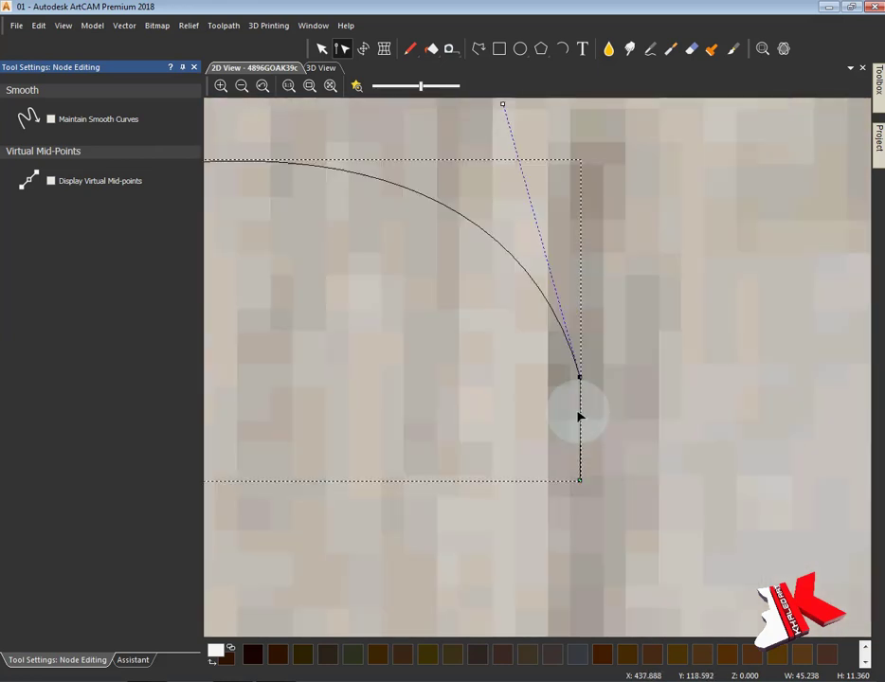
pyautogui.scroll(-2, 568, 398)
pyautogui.moveTo(519, 365); pyautogui.dragTo(604, 389)
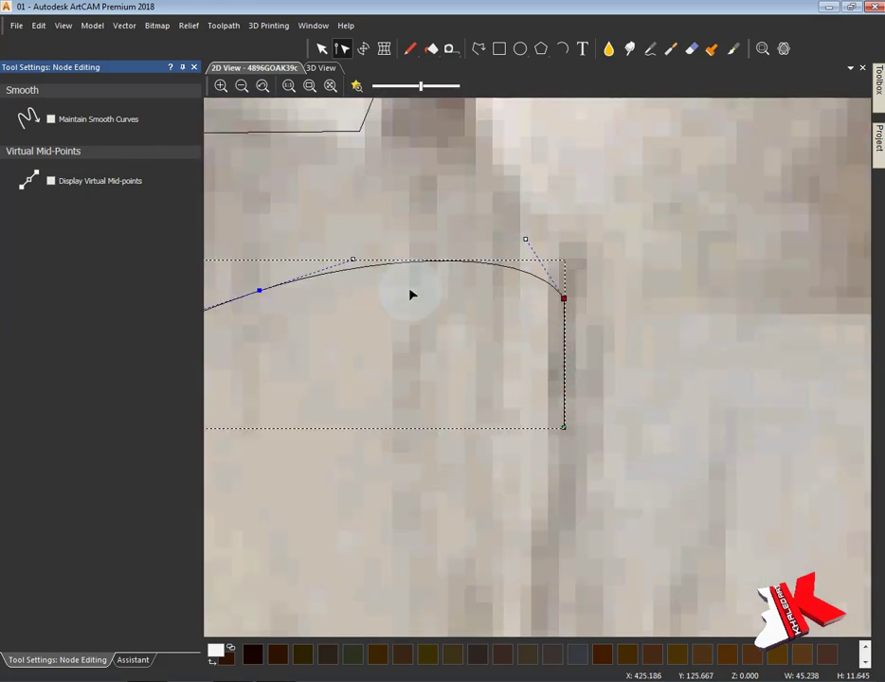
pyautogui.moveTo(411, 293)
pyautogui.mouseDown()
pyautogui.moveTo(526, 249)
pyautogui.moveTo(261, 290)
pyautogui.mouseUp()
pyautogui.scroll(-2, 469, 351)
pyautogui.moveTo(469, 350); pyautogui.dragTo(471, 365)
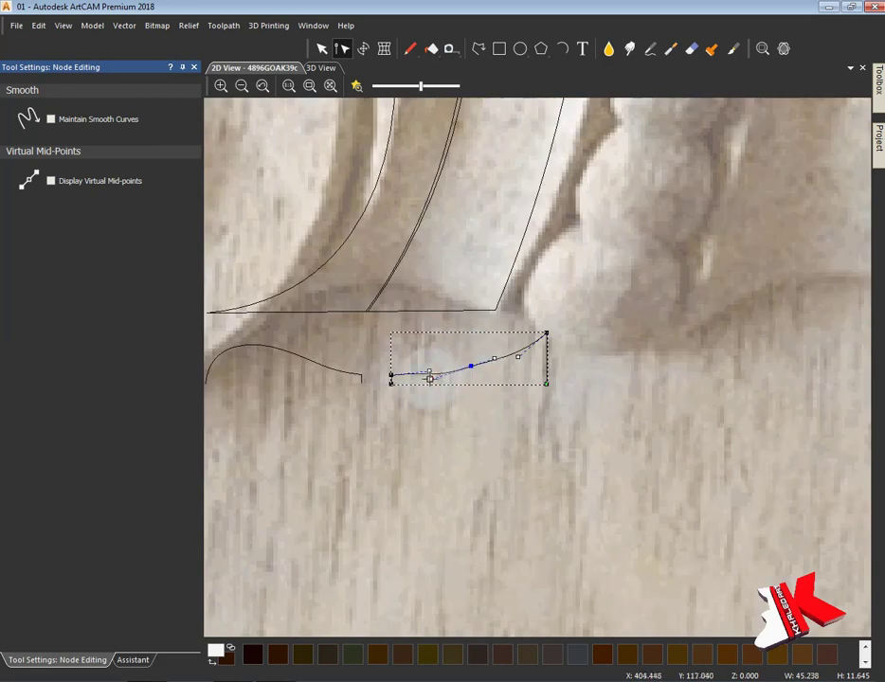
pyautogui.press('Delete')
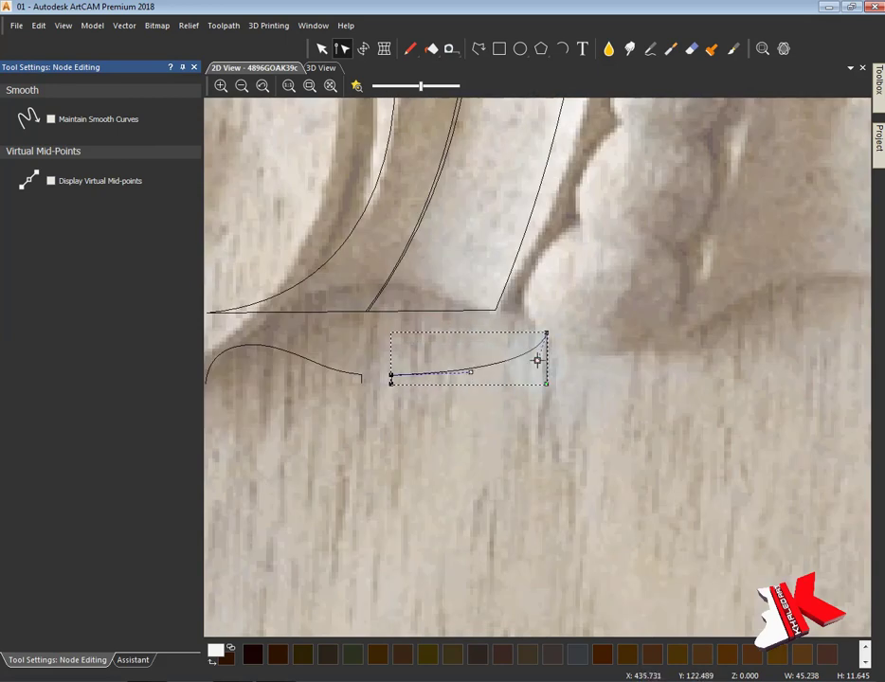
pyautogui.click(547, 407)
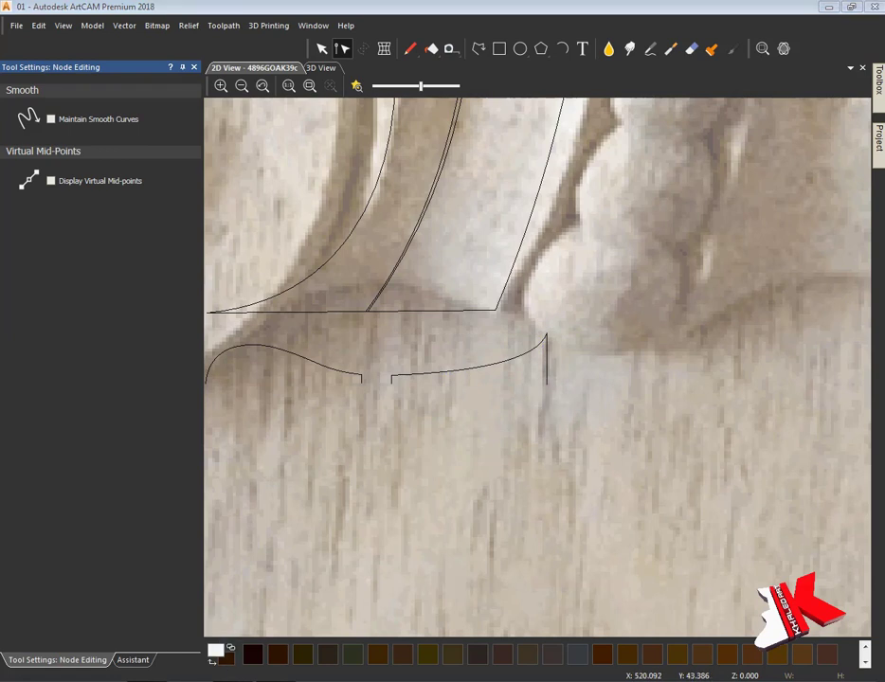
pyautogui.press('Escape')
pyautogui.scroll(-3, 369, 438)
# Step: Move the small curve into place beneath the base of the leaf stem
pyautogui.scroll(-3, 356, 553)
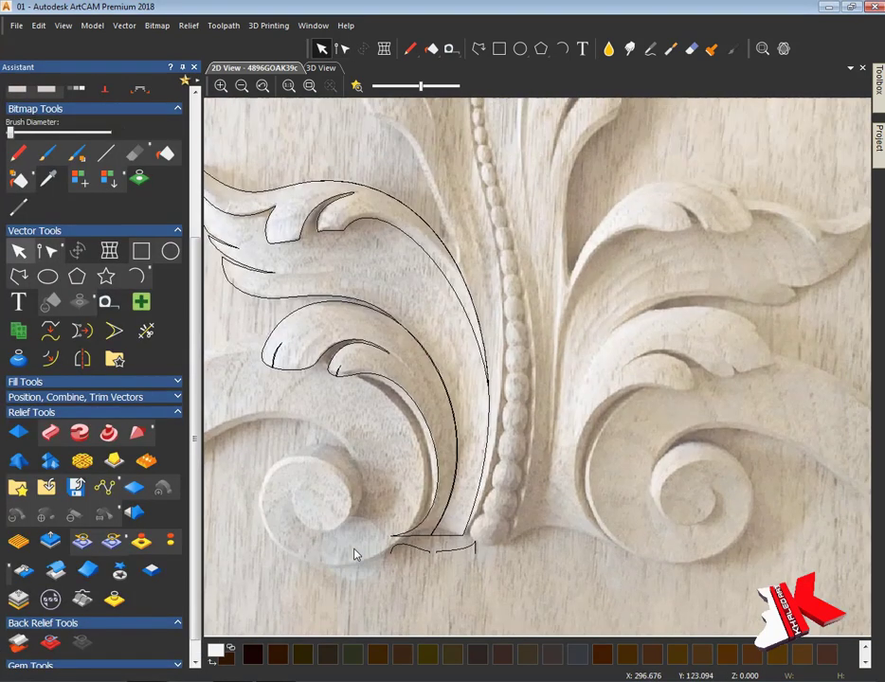
pyautogui.moveTo(417, 86); pyautogui.dragTo(398, 88)
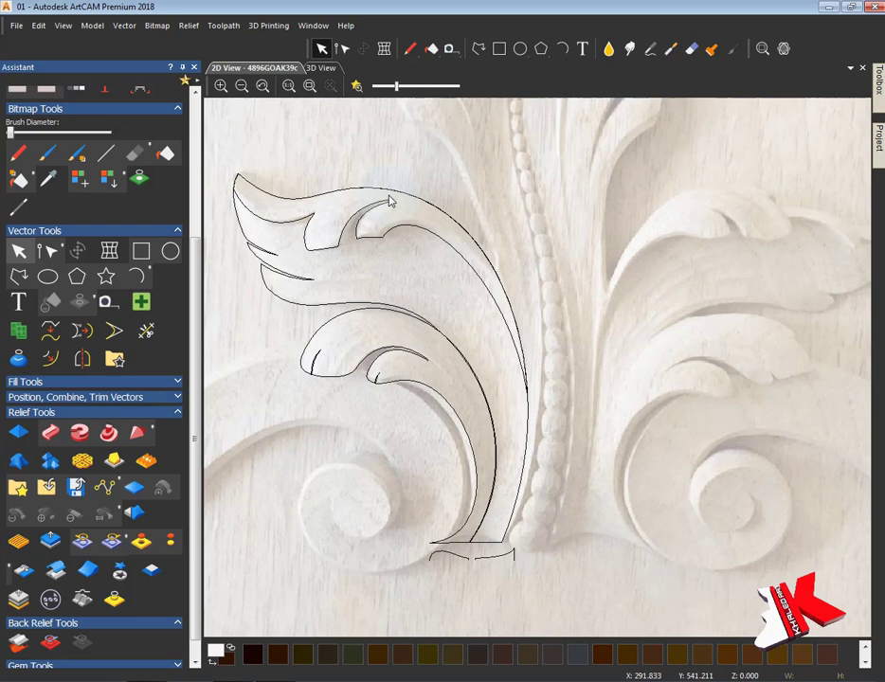
pyautogui.click(460, 559)
pyautogui.scroll(3, 435, 555)
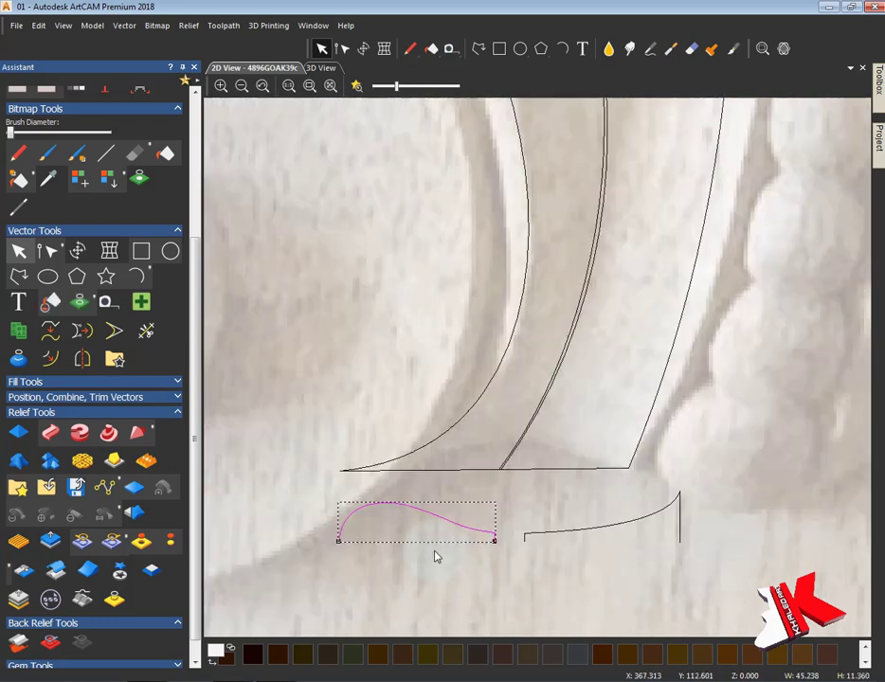
pyautogui.scroll(3, 450, 492)
pyautogui.moveTo(450, 491)
pyautogui.mouseDown()
pyautogui.moveTo(402, 547)
pyautogui.moveTo(417, 530)
pyautogui.mouseUp()
pyautogui.scroll(-3, 429, 509)
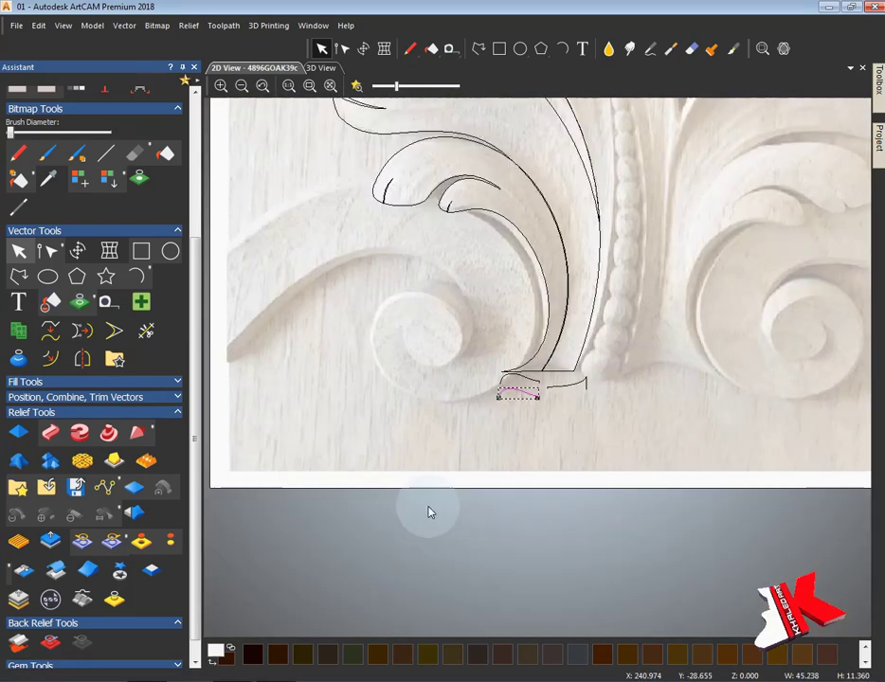
pyautogui.scroll(3, 397, 385)
pyautogui.click(46, 250)
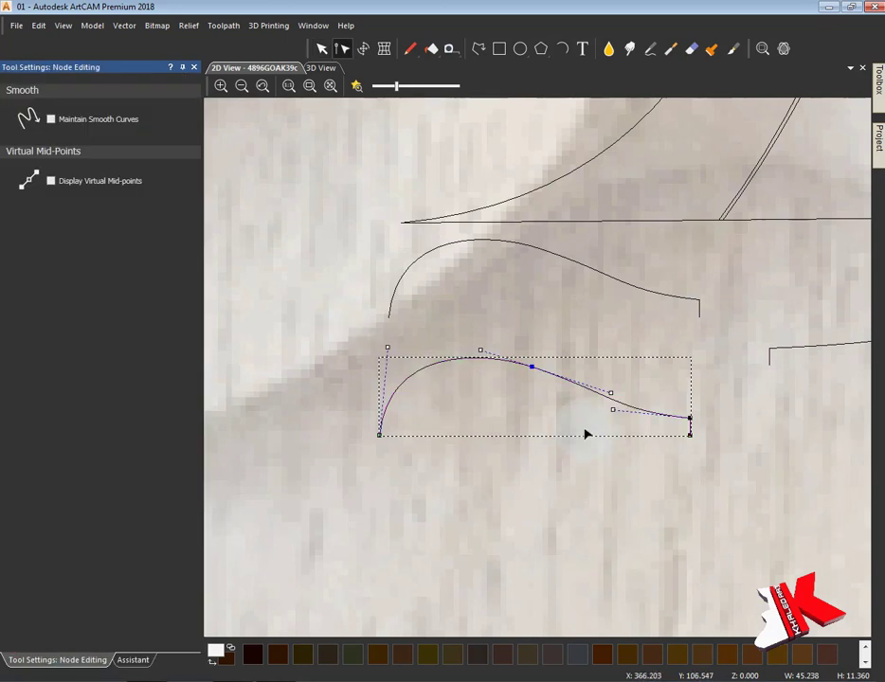
pyautogui.press('Escape')
# Step: Mirror the right curve leftward, delete the original, and set a mirrored copy beside it as a pair
pyautogui.scroll(-2, 585, 434)
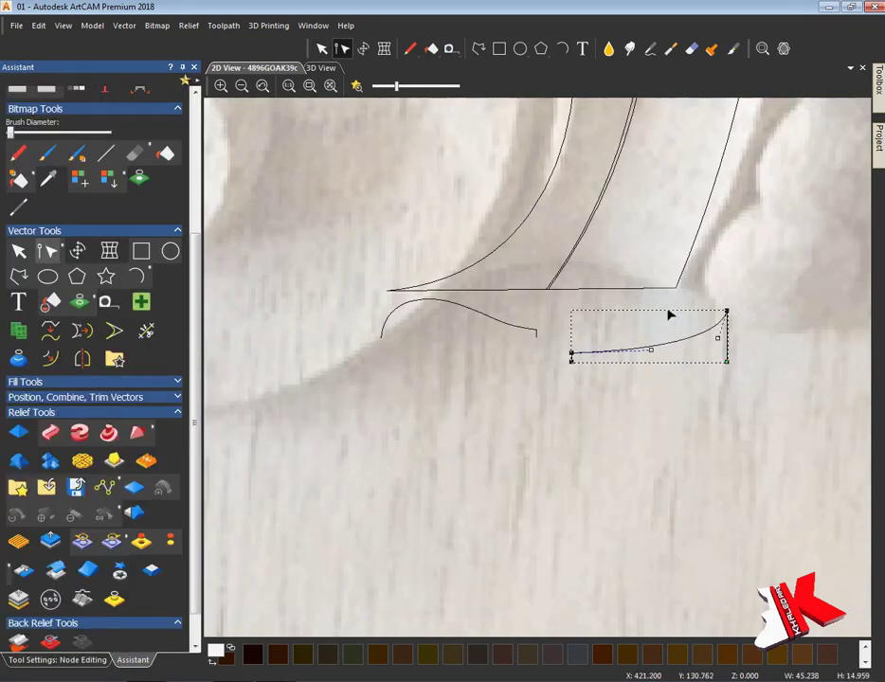
pyautogui.moveTo(639, 349); pyautogui.dragTo(450, 401)
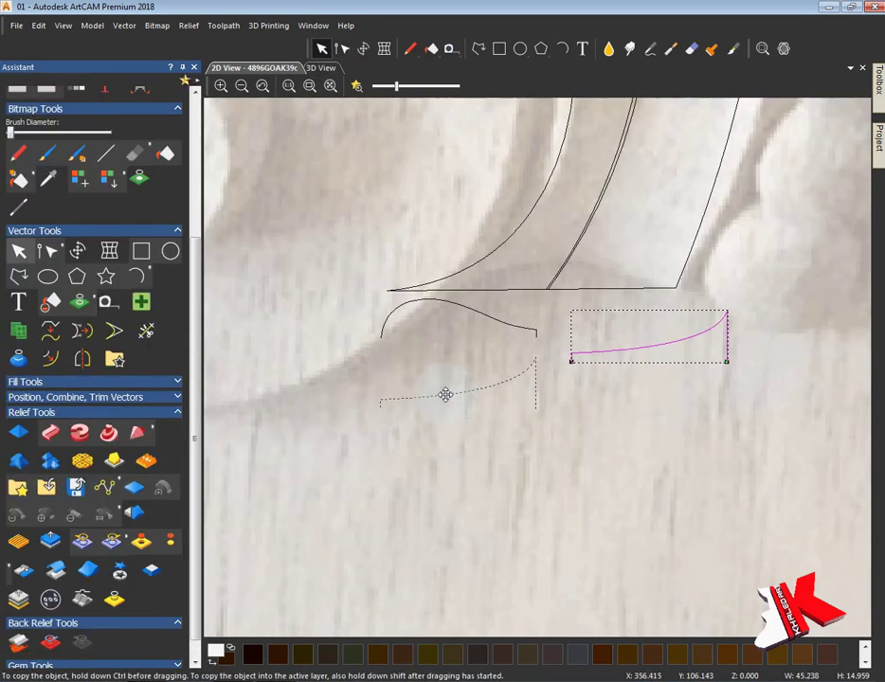
pyautogui.click(82, 358)
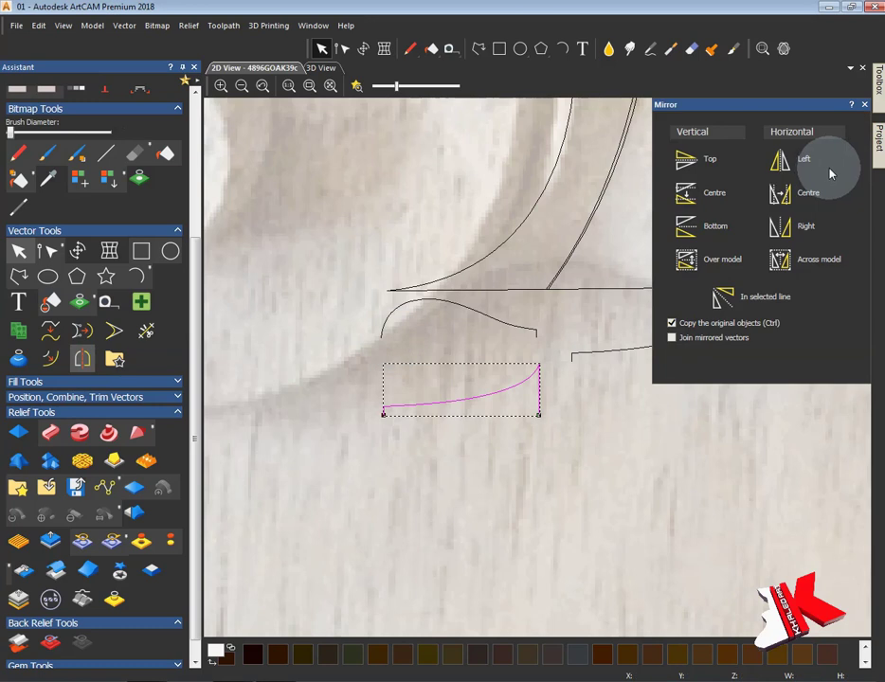
pyautogui.click(779, 159)
pyautogui.click(509, 389)
pyautogui.press('Delete')
pyautogui.moveTo(369, 411); pyautogui.dragTo(523, 417)
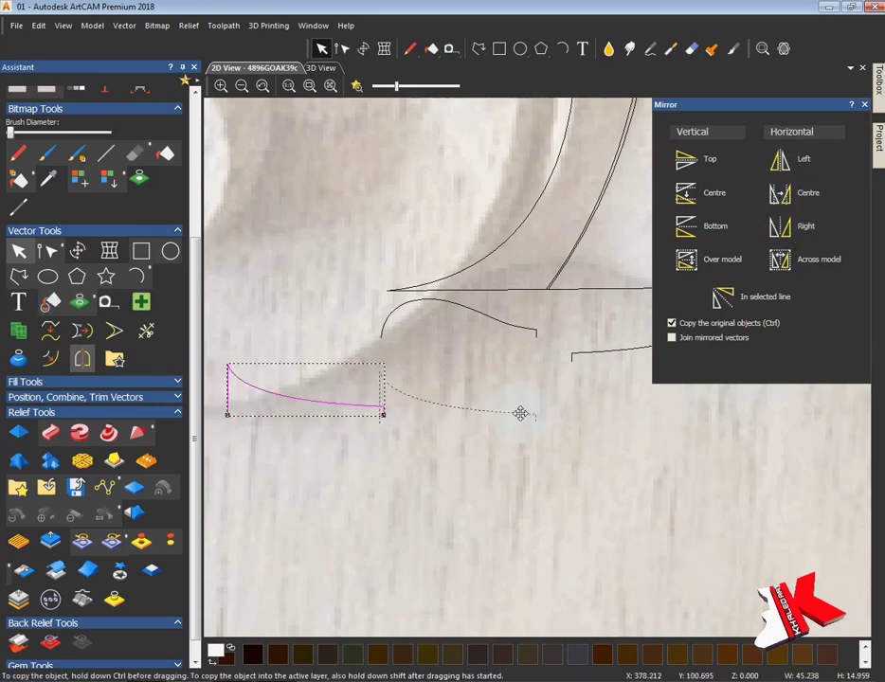
pyautogui.click(779, 226)
pyautogui.moveTo(574, 338); pyautogui.dragTo(555, 396)
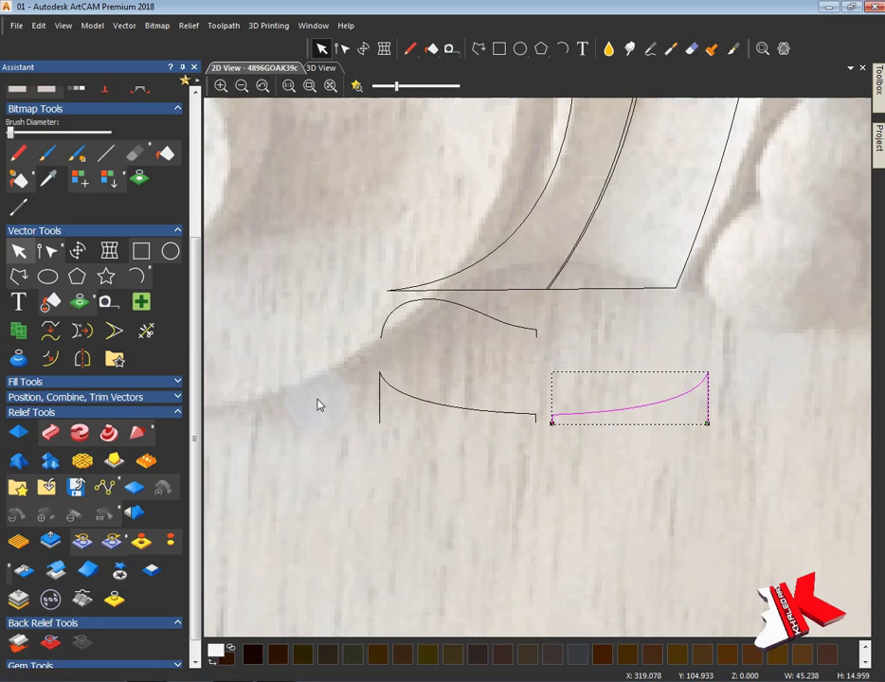
# Step: Nudge the left bracket curve into a better position under the stem
pyautogui.scroll(-3, 429, 445)
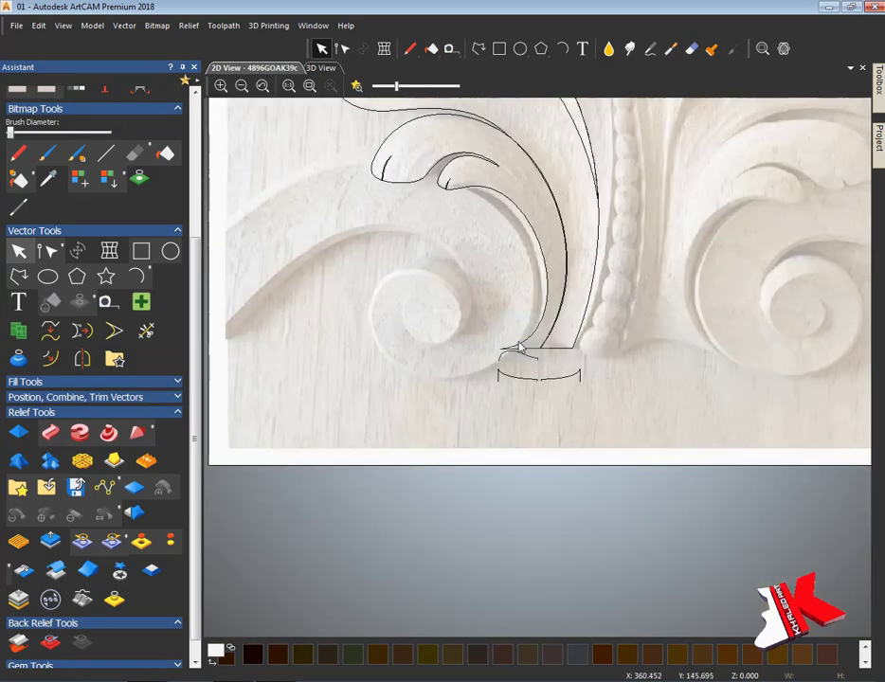
pyautogui.scroll(2, 519, 351)
pyautogui.moveTo(521, 357); pyautogui.dragTo(495, 410)
pyautogui.moveTo(489, 266); pyautogui.dragTo(472, 439, button='middle')
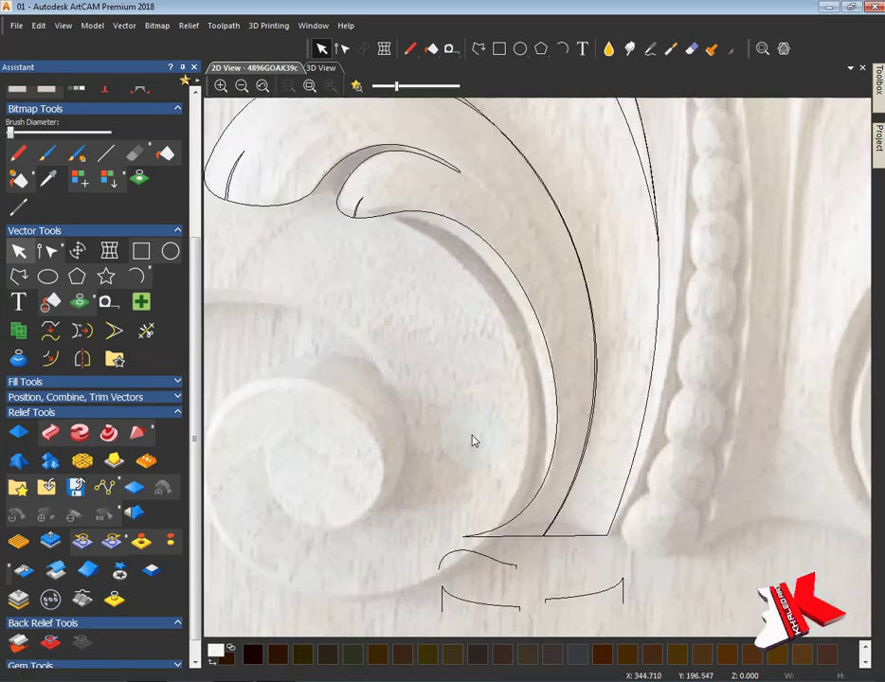
# Step: Reshape the big leaf outline's inner curve near the stem base and its lower end
pyautogui.click(502, 278)
pyautogui.press('n')
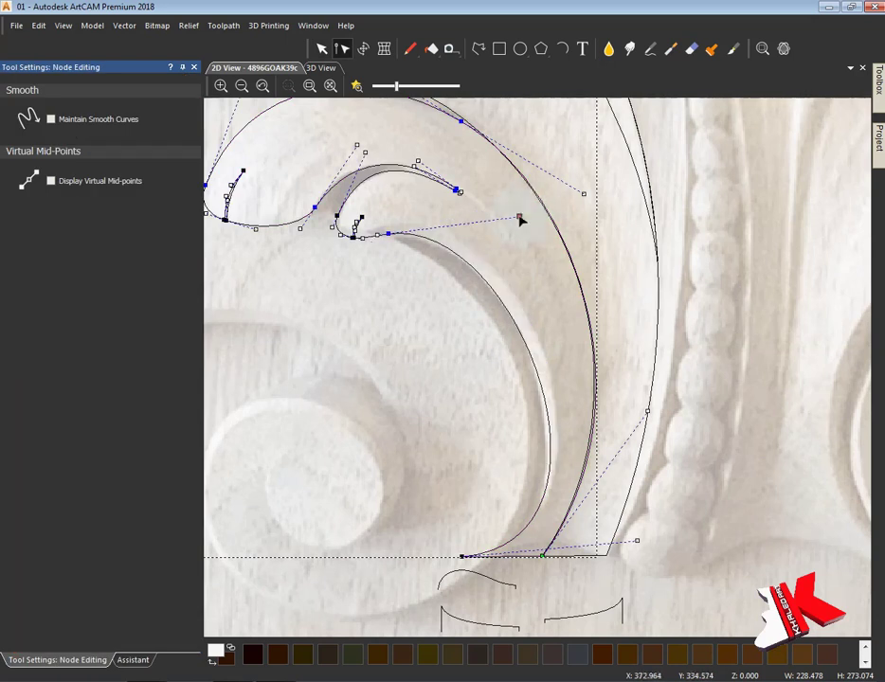
pyautogui.moveTo(648, 417); pyautogui.dragTo(634, 413)
pyautogui.hotkey('ctrl', 'z')
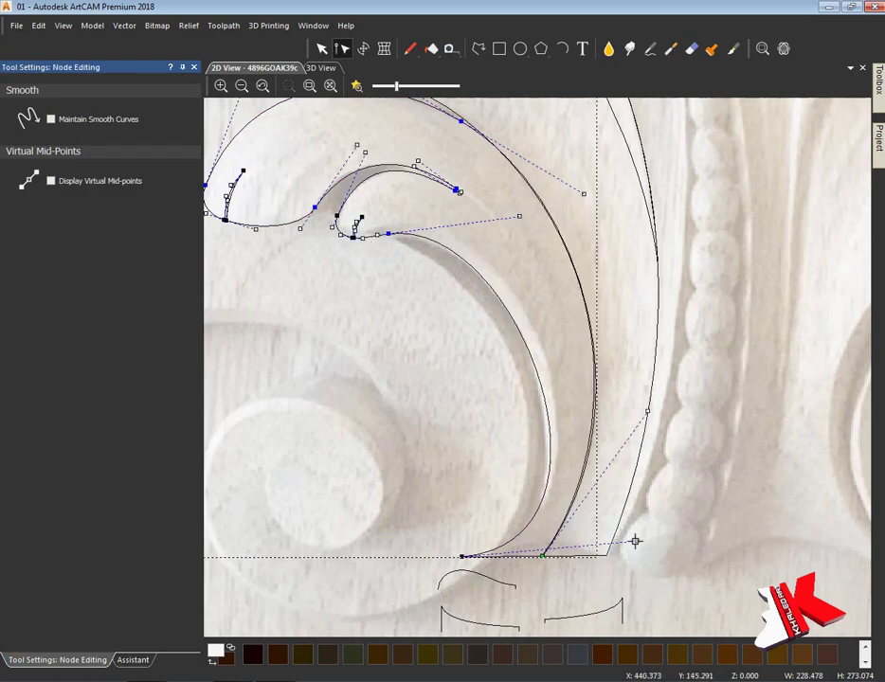
pyautogui.moveTo(637, 540); pyautogui.dragTo(623, 536)
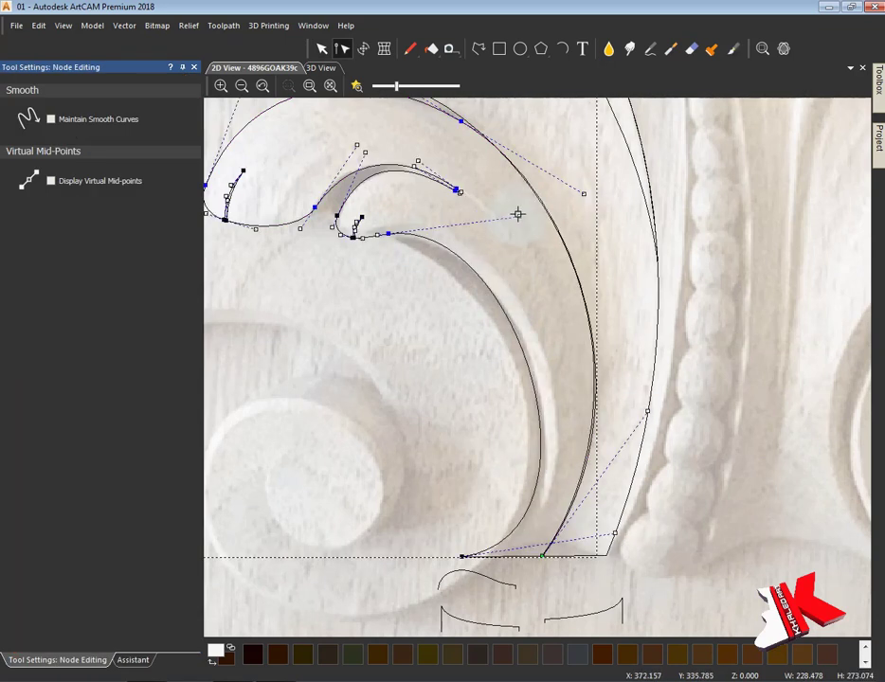
# Step: Raise the small base arc's left handle to make the arc taller
pyautogui.scroll(2, 536, 243)
pyautogui.scroll(2, 405, 251)
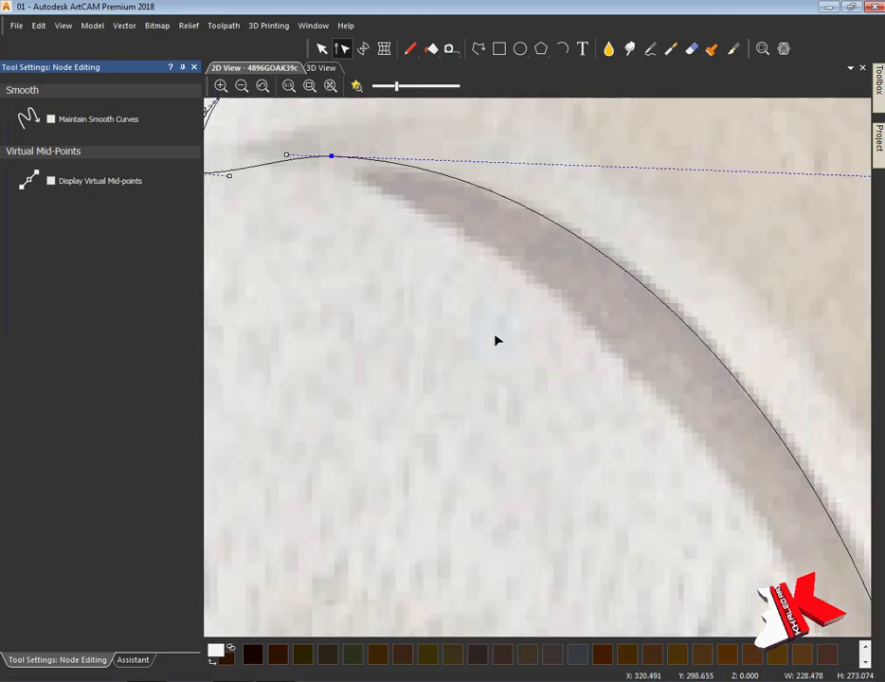
pyautogui.scroll(-5, 495, 339)
pyautogui.scroll(-1, 426, 335)
pyautogui.scroll(3, 427, 468)
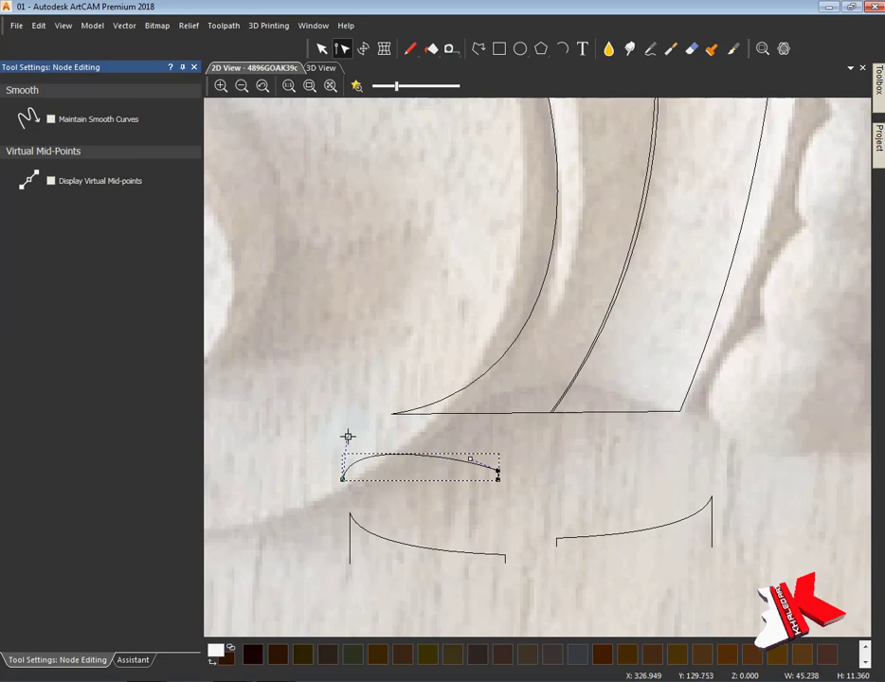
pyautogui.moveTo(348, 436); pyautogui.dragTo(358, 405)
pyautogui.scroll(-2, 471, 455)
# Step: Mirror the small base arc as a copy to its right and line it up with the first
pyautogui.scroll(-1, 520, 458)
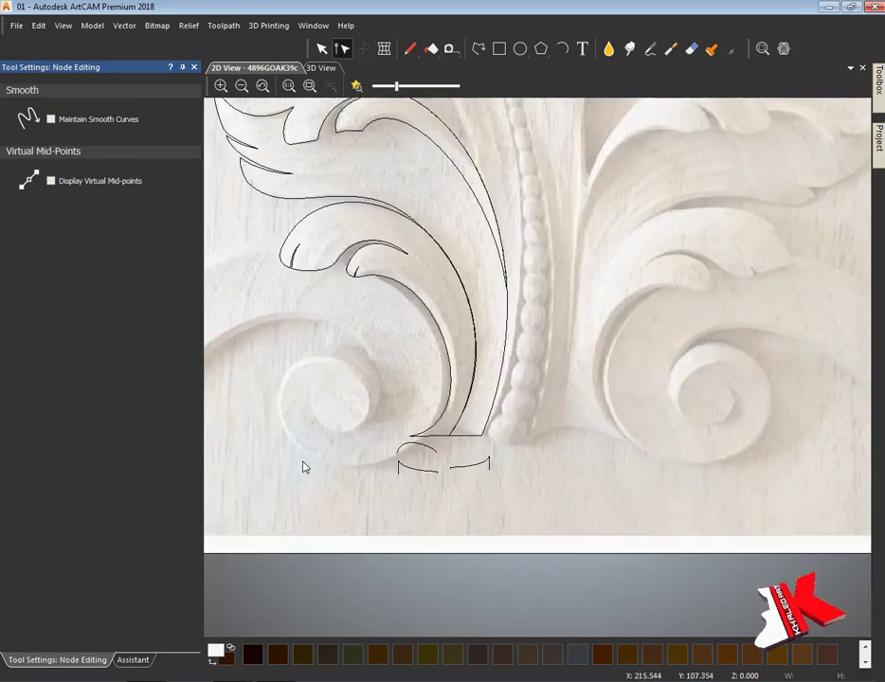
pyautogui.scroll(1, 304, 467)
pyautogui.scroll(2, 444, 450)
pyautogui.click(133, 659)
pyautogui.click(83, 358)
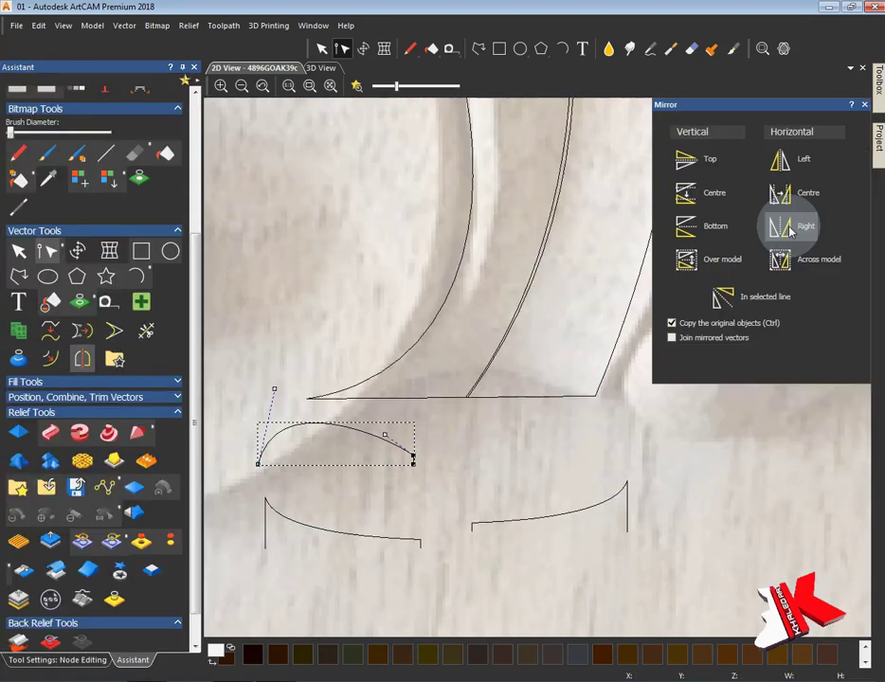
pyautogui.click(780, 226)
pyautogui.click(21, 251)
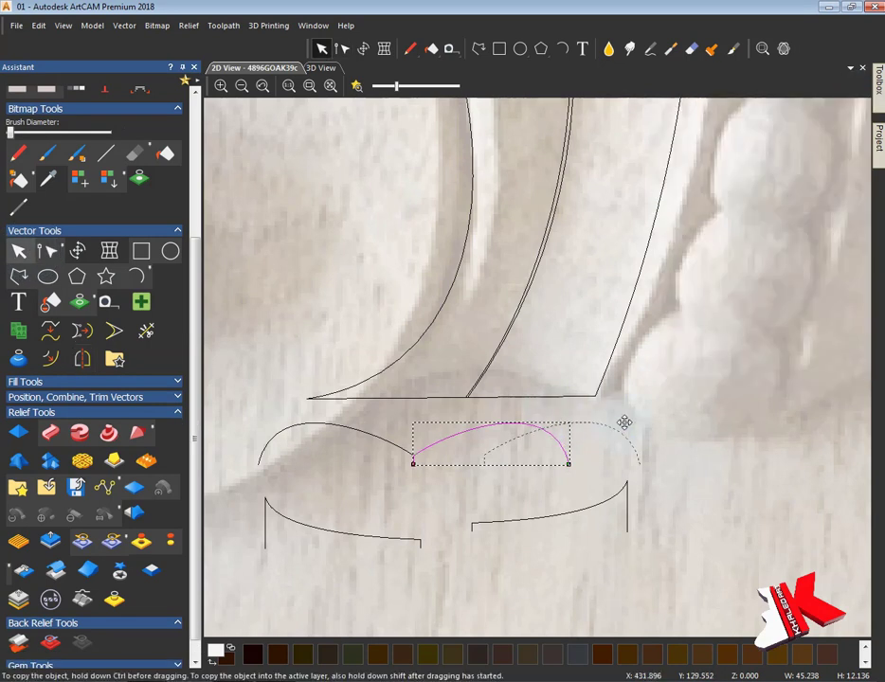
pyautogui.moveTo(555, 421); pyautogui.dragTo(610, 419)
# Step: Copy and paste the right bracket curve, then reshape the copy flatter above it
pyautogui.scroll(-3, 606, 289)
pyautogui.scroll(1, 561, 409)
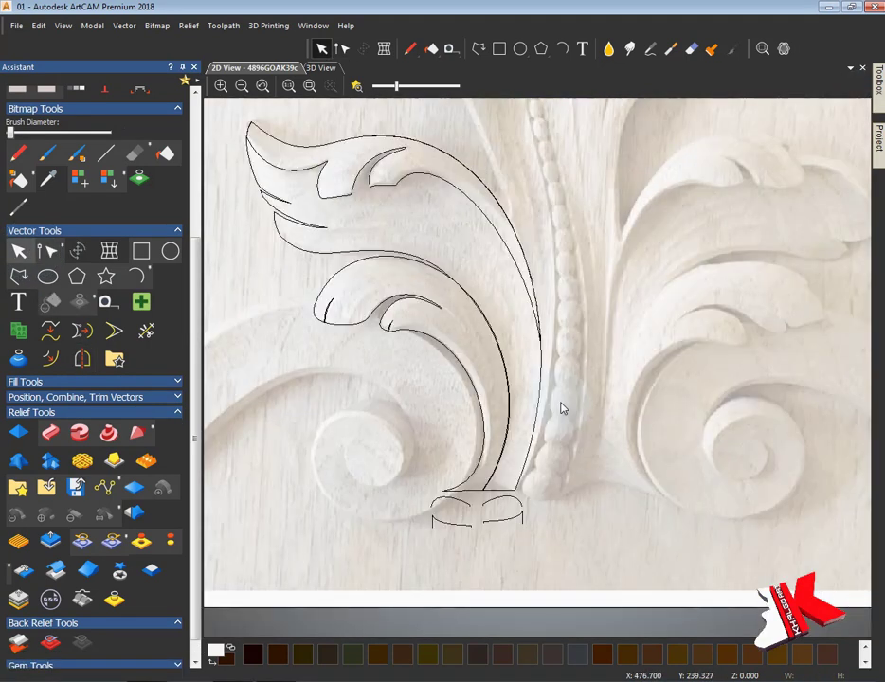
pyautogui.scroll(3, 507, 507)
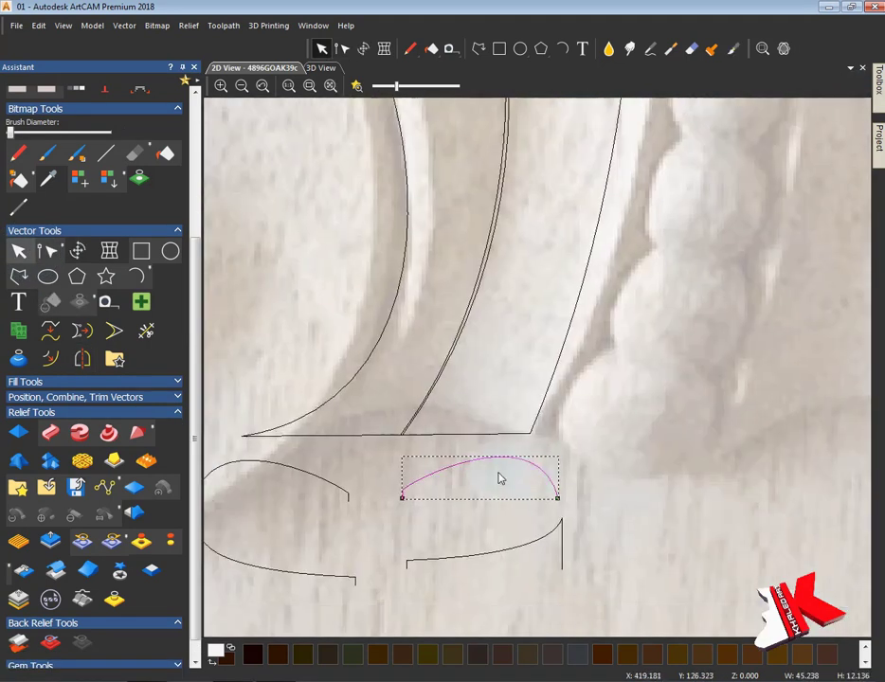
pyautogui.press('n')
pyautogui.press('n')
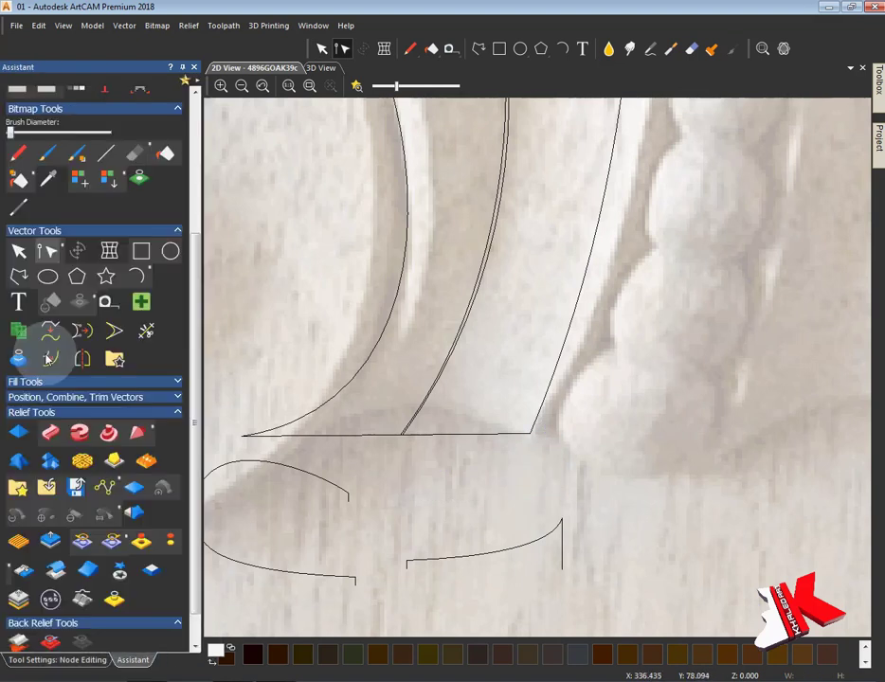
pyautogui.hotkey('ctrl', 'c')
pyautogui.hotkey('ctrl', 'v')
pyautogui.press('n')
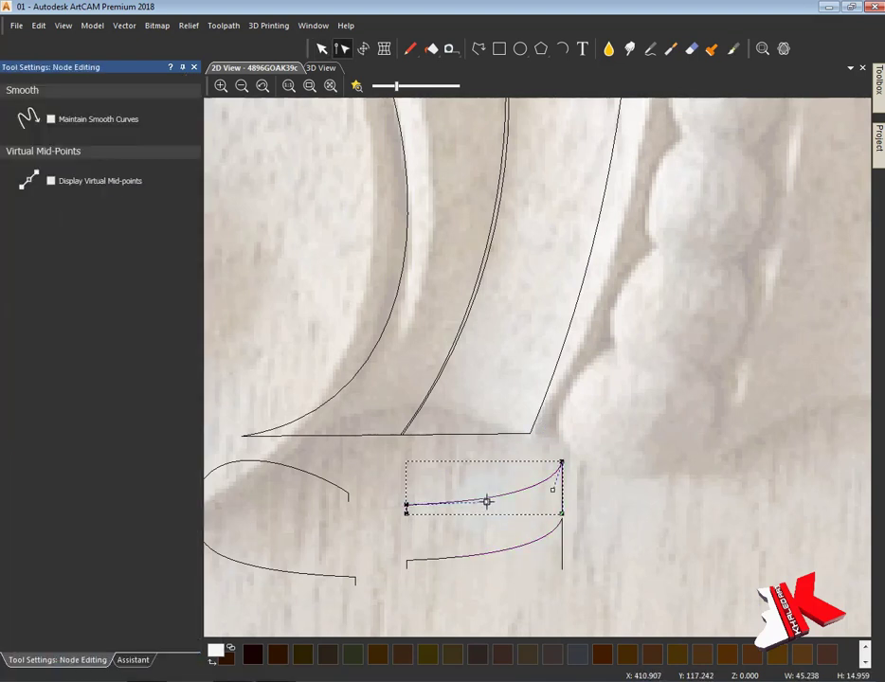
pyautogui.press('n')
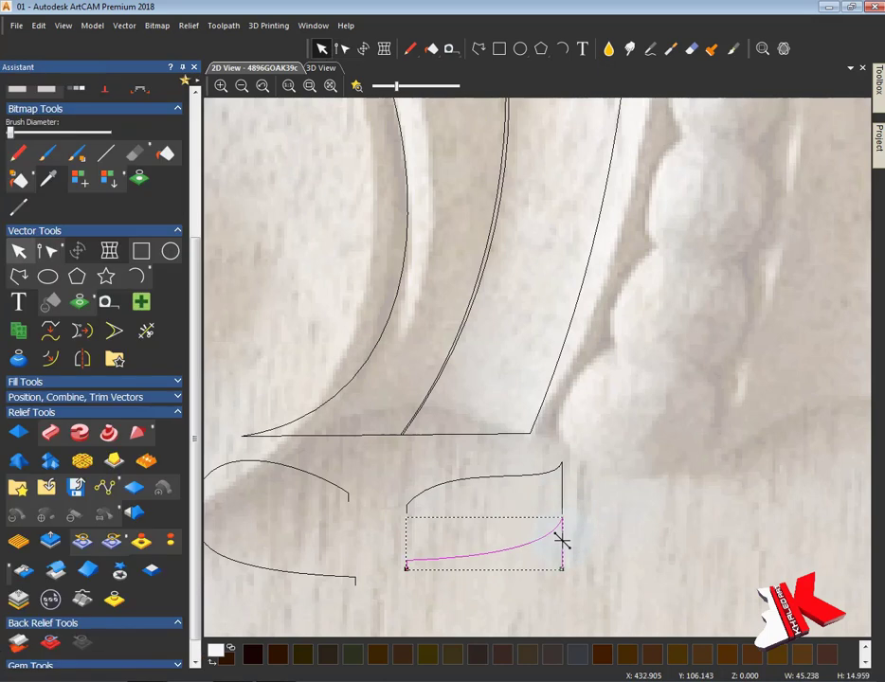
pyautogui.click(578, 557)
pyautogui.scroll(-3, 567, 502)
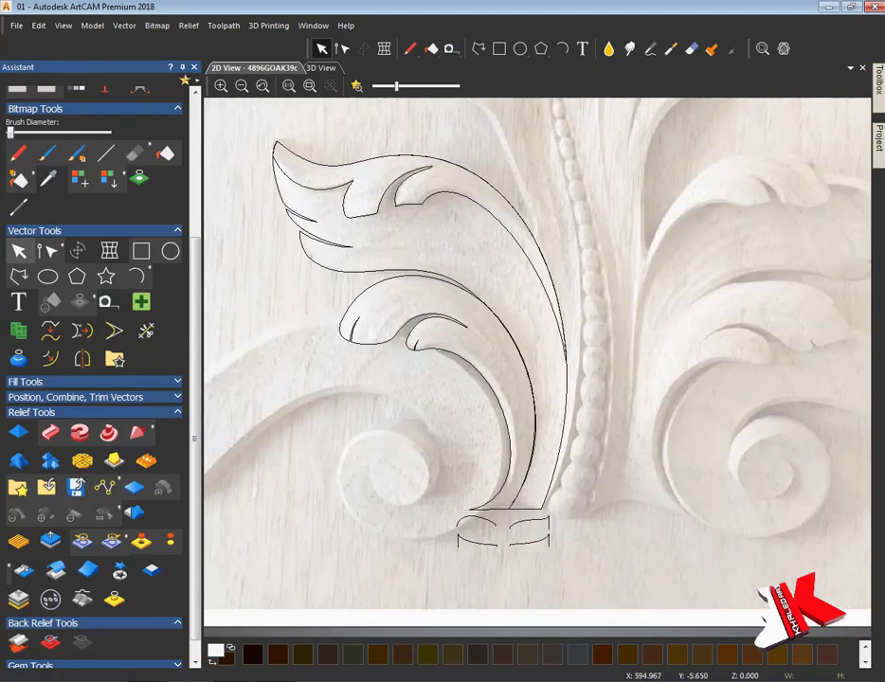
# Step: Replace the 1 mm offset with a 2 mm outward offset of the inner leaf outline
pyautogui.click(423, 422)
pyautogui.scroll(2, 149, 425)
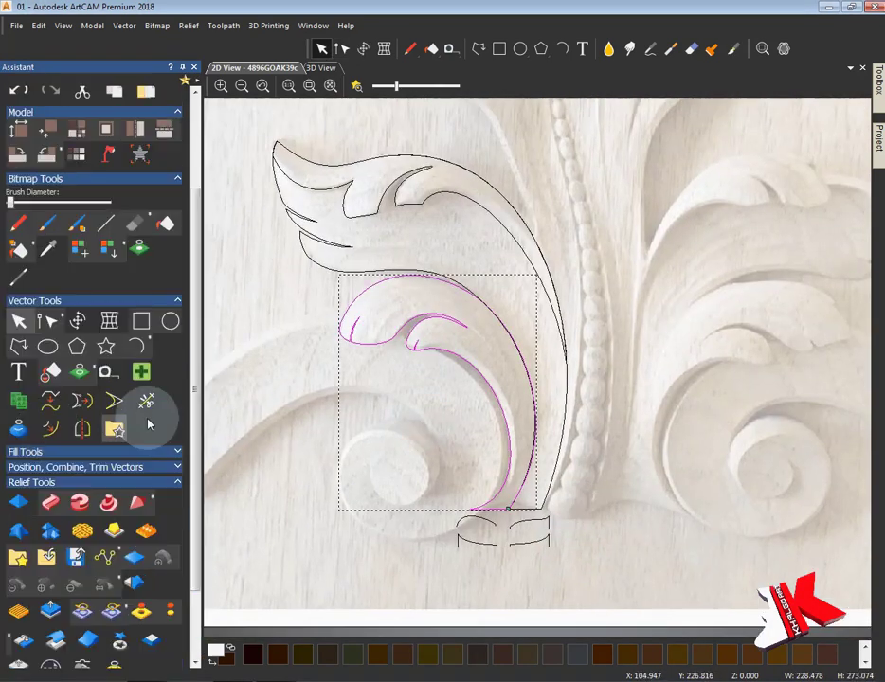
pyautogui.click(146, 402)
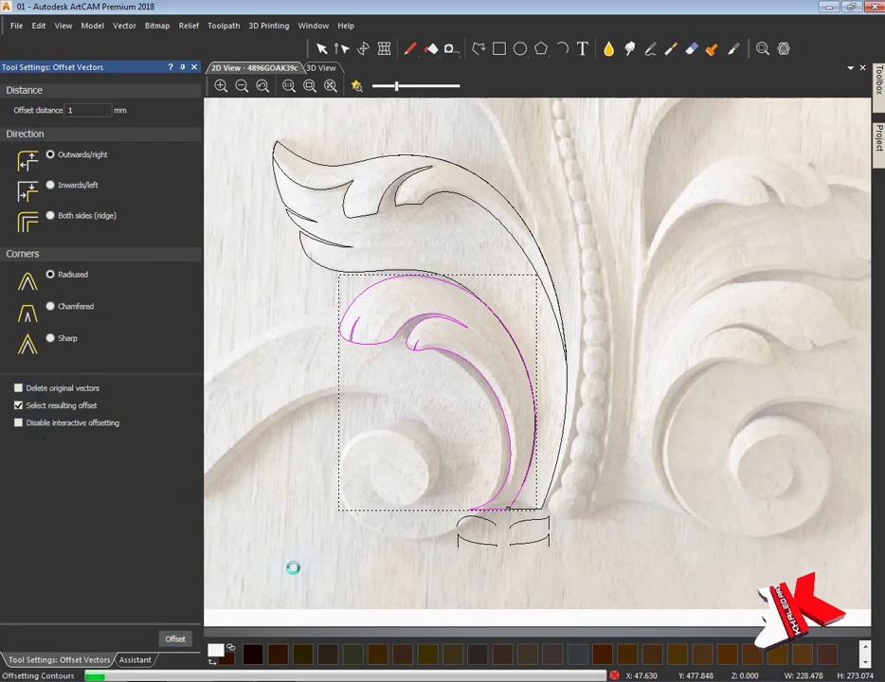
pyautogui.click(39, 26)
pyautogui.click(72, 28)
pyautogui.doubleClick(90, 110)
pyautogui.write('2')
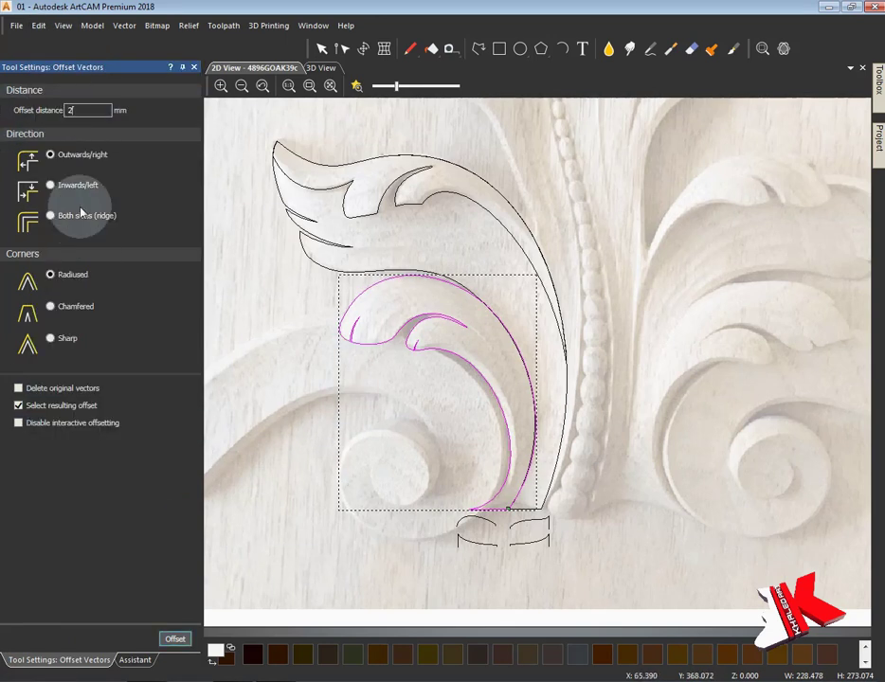
pyautogui.click(174, 638)
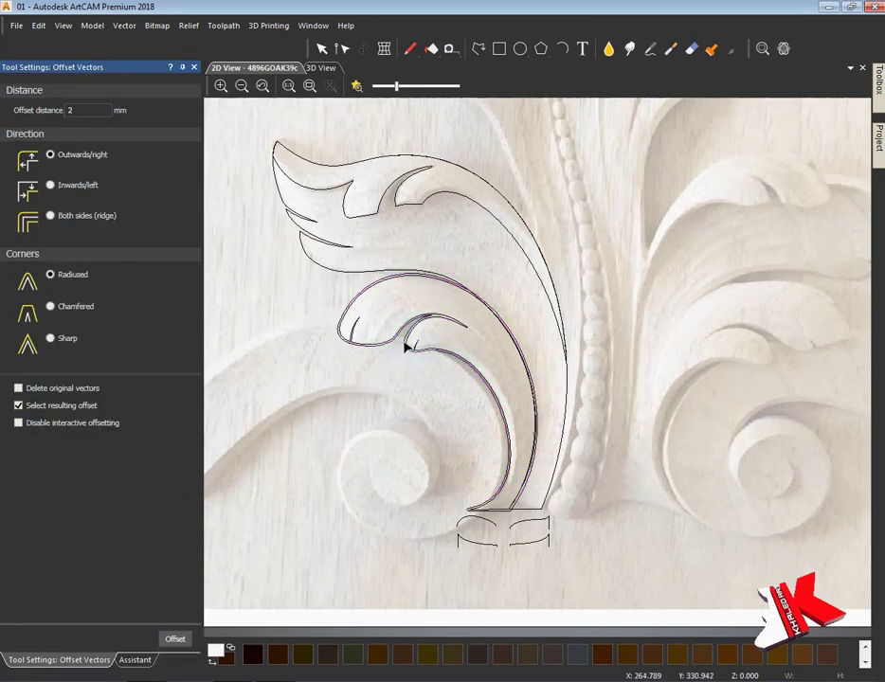
# Step: Delete a span of the offset curve to open a gap in it
pyautogui.scroll(3, 406, 347)
pyautogui.press('n')
pyautogui.scroll(5, 464, 376)
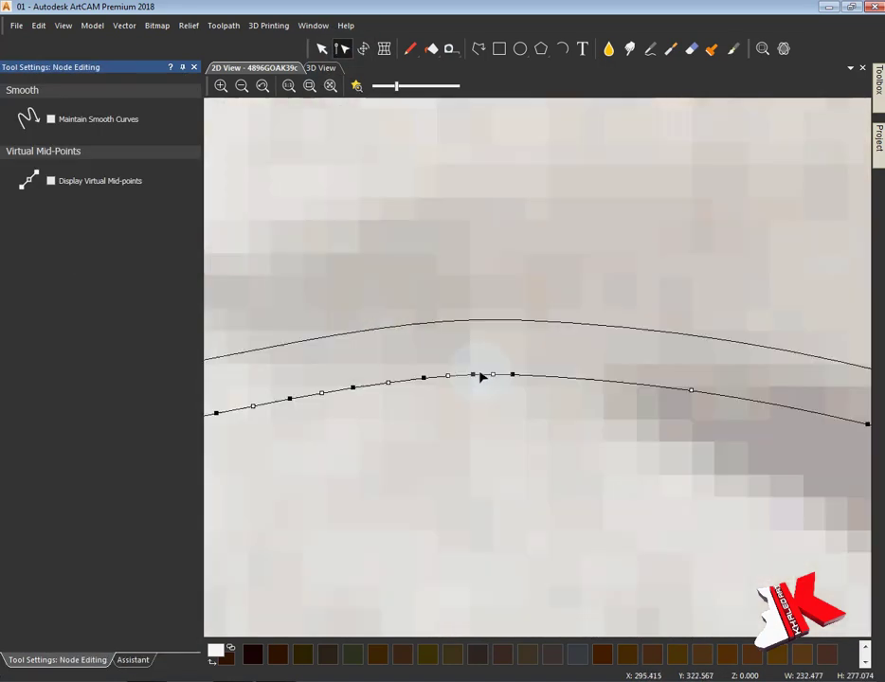
pyautogui.press('Delete')
pyautogui.scroll(-5, 495, 391)
pyautogui.scroll(5, 417, 462)
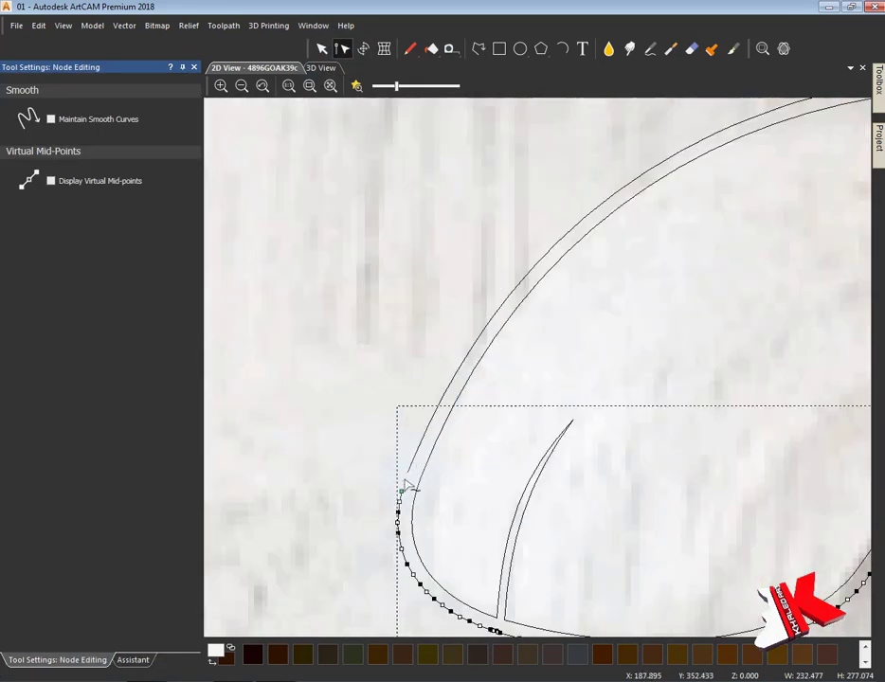
# Step: Pull the inner leaf curve's end node further down toward the base
pyautogui.scroll(-5, 405, 486)
pyautogui.scroll(5, 426, 354)
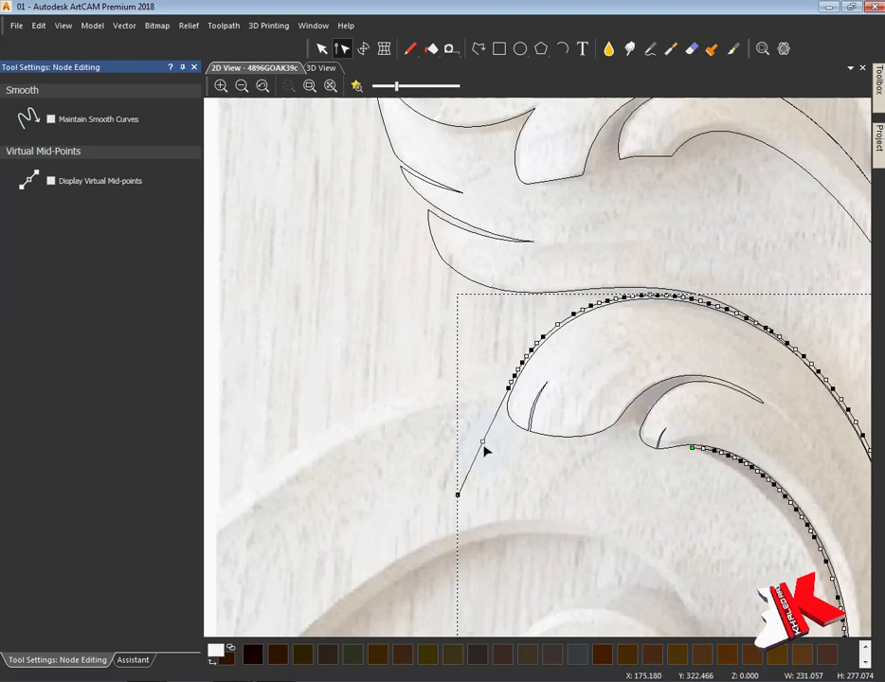
pyautogui.scroll(5, 483, 445)
pyautogui.scroll(2, 423, 349)
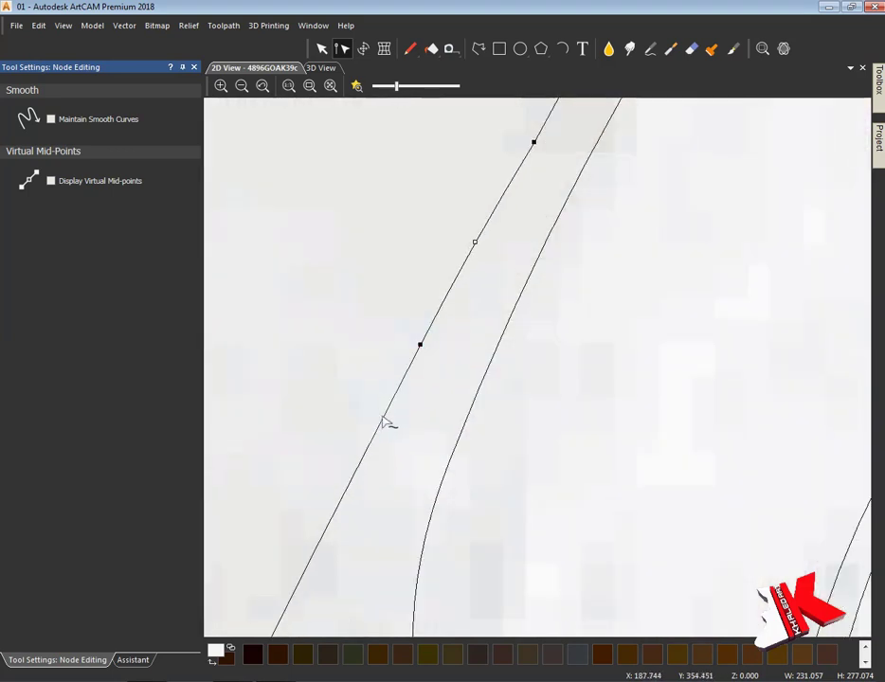
pyautogui.scroll(-3, 384, 421)
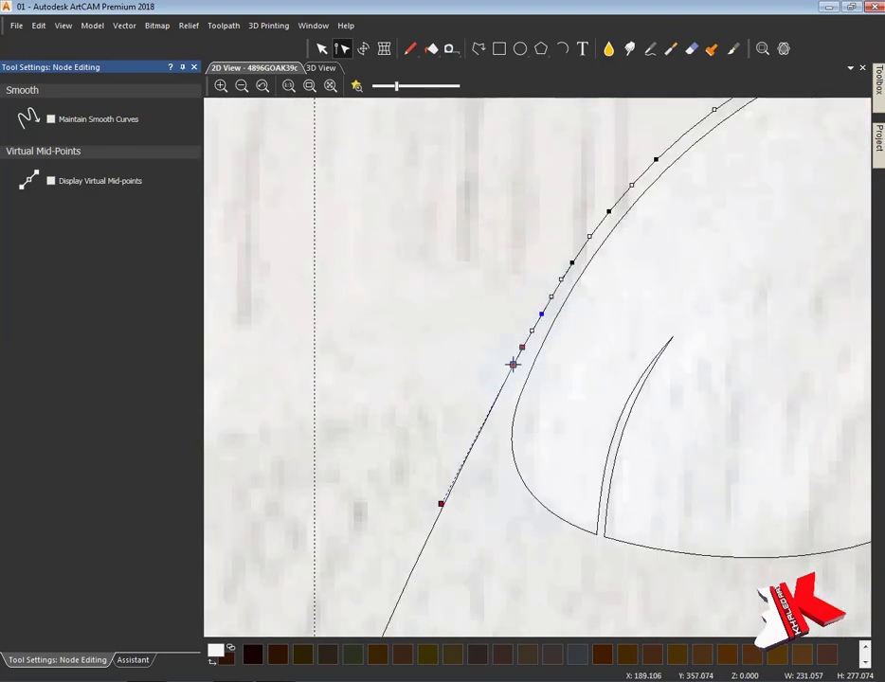
pyautogui.scroll(-3, 458, 417)
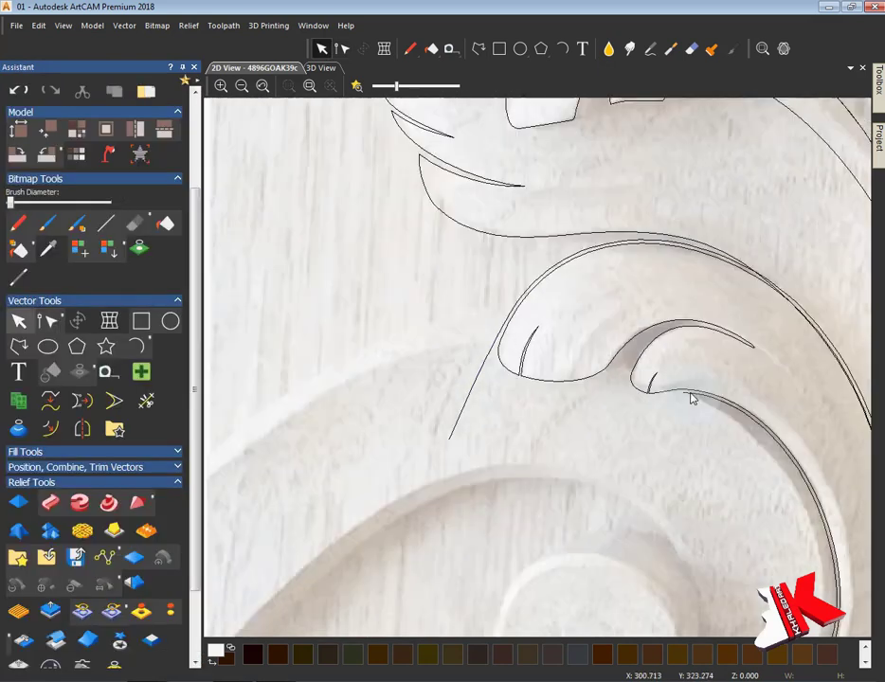
pyautogui.click(158, 405)
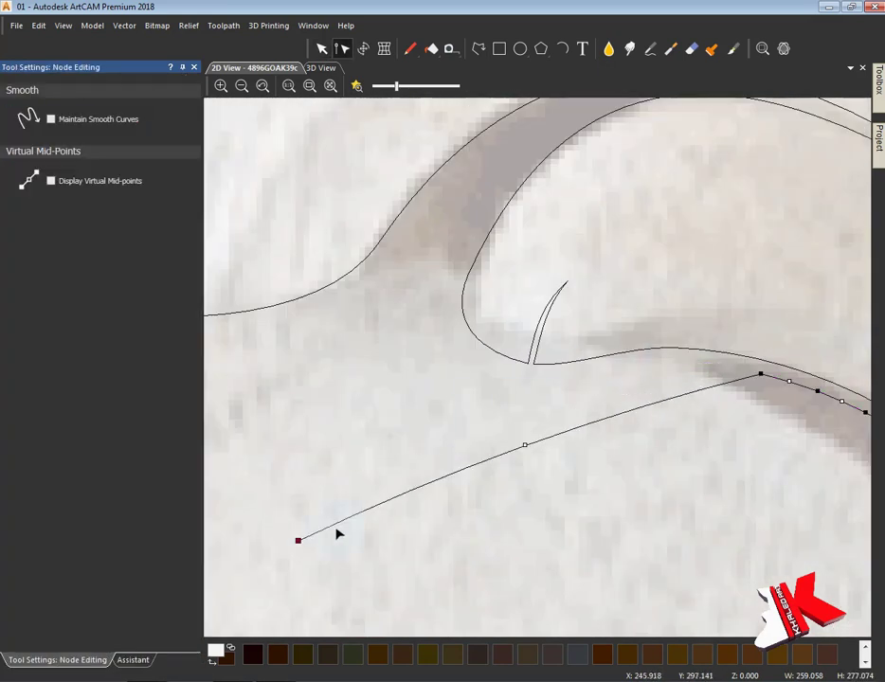
pyautogui.scroll(-2, 338, 537)
pyautogui.moveTo(355, 468); pyautogui.dragTo(575, 521, button='middle')
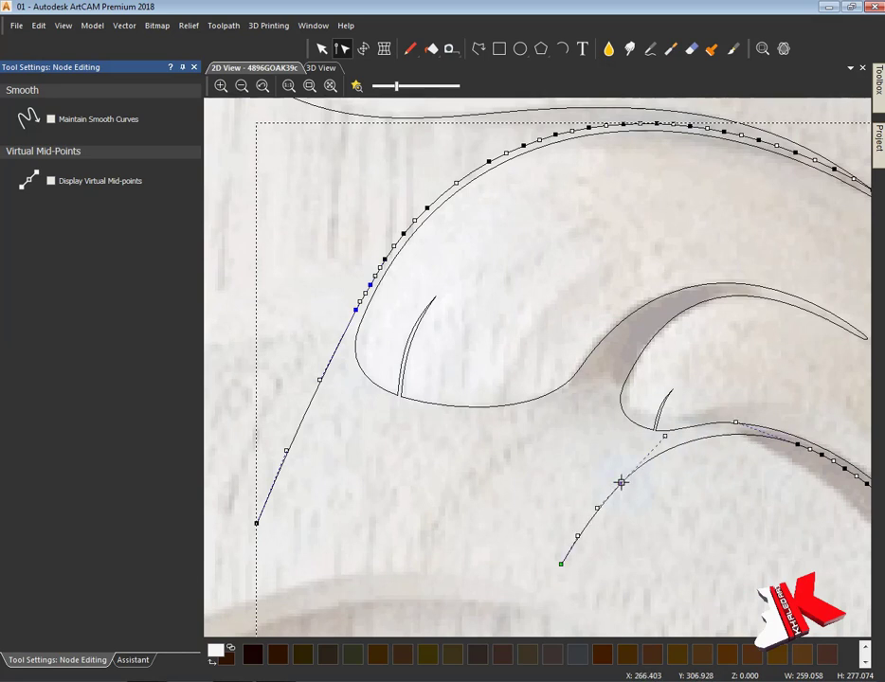
pyautogui.click(676, 539)
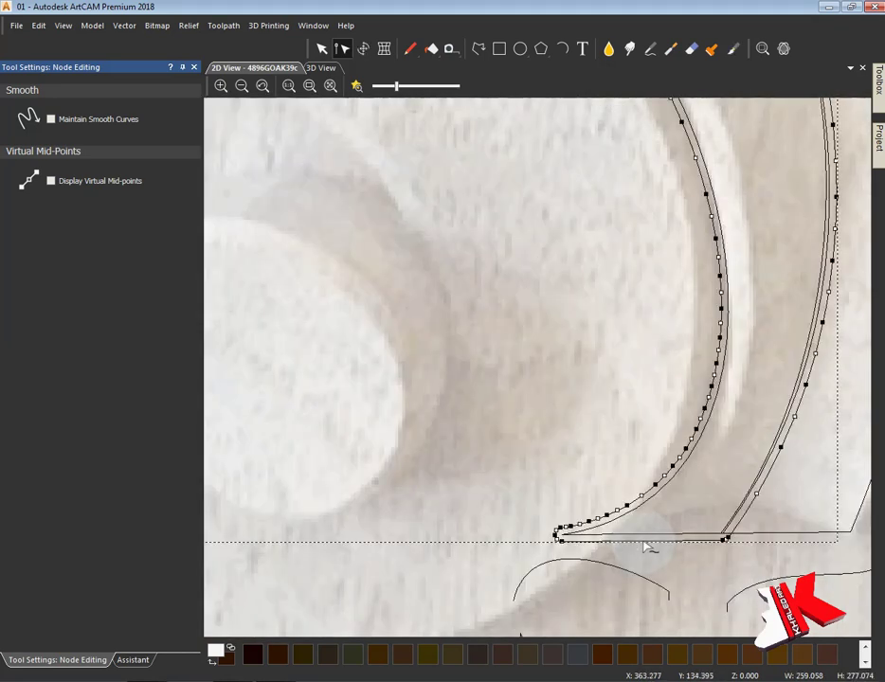
pyautogui.click(556, 537)
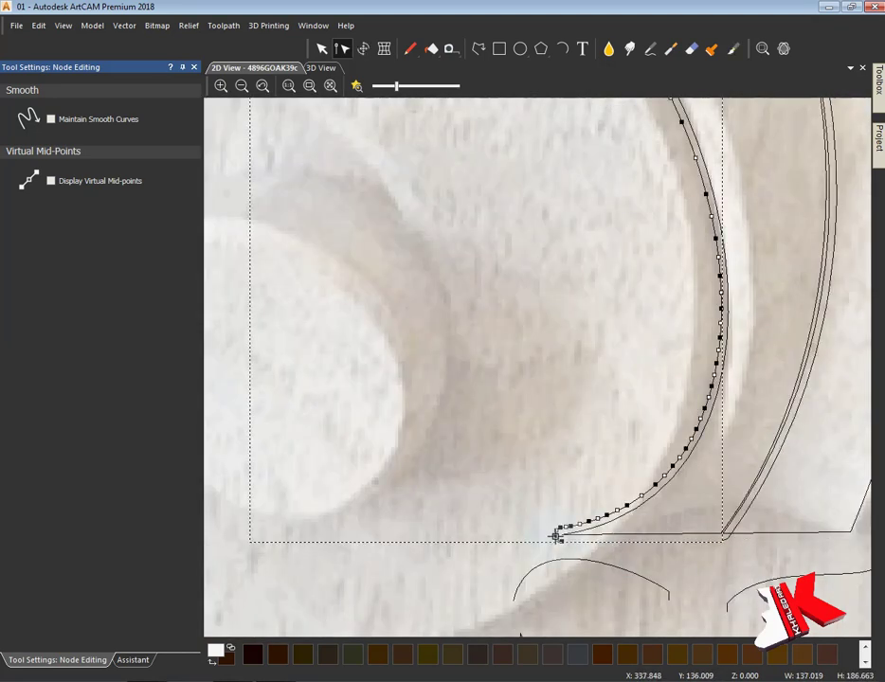
pyautogui.scroll(3, 559, 536)
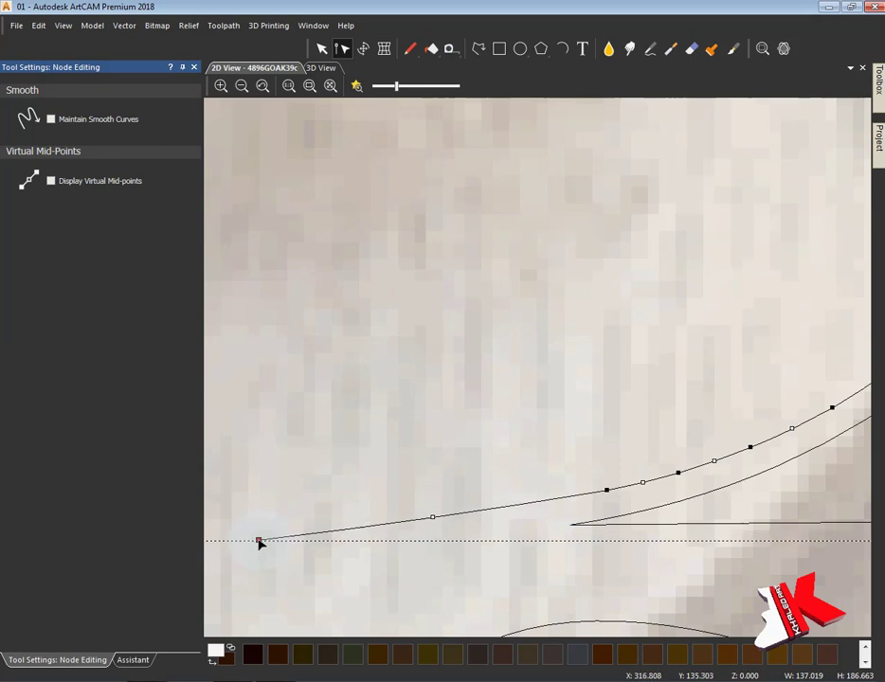
pyautogui.moveTo(260, 542)
pyautogui.mouseDown()
pyautogui.moveTo(221, 570)
pyautogui.moveTo(253, 570)
pyautogui.mouseUp()
# Step: Extend the other curve's lower end down and left past the carving's base
pyautogui.scroll(-3, 716, 418)
pyautogui.scroll(3, 704, 439)
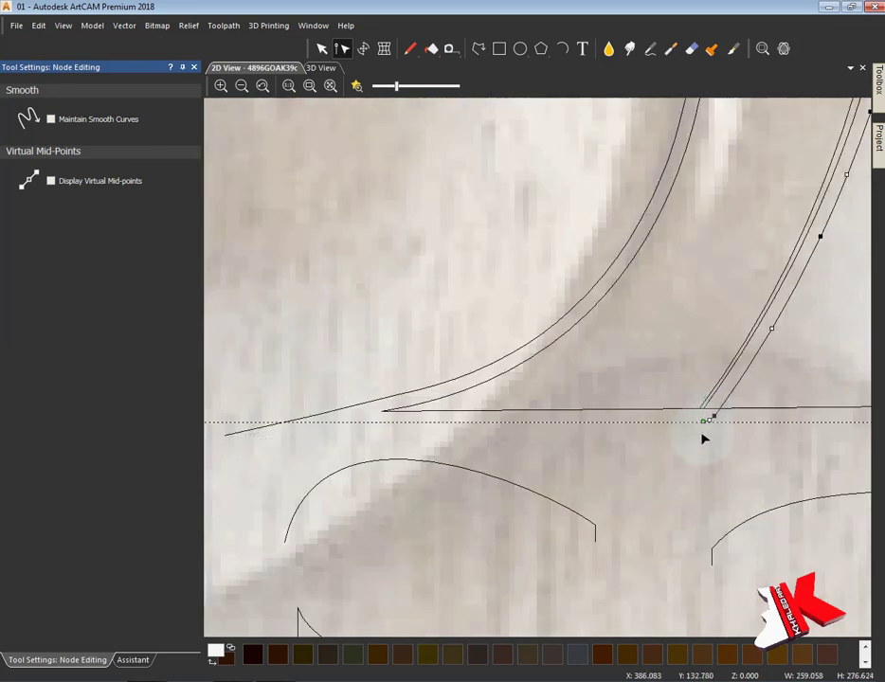
pyautogui.moveTo(704, 438); pyautogui.dragTo(678, 492)
pyautogui.moveTo(713, 415); pyautogui.dragTo(597, 589)
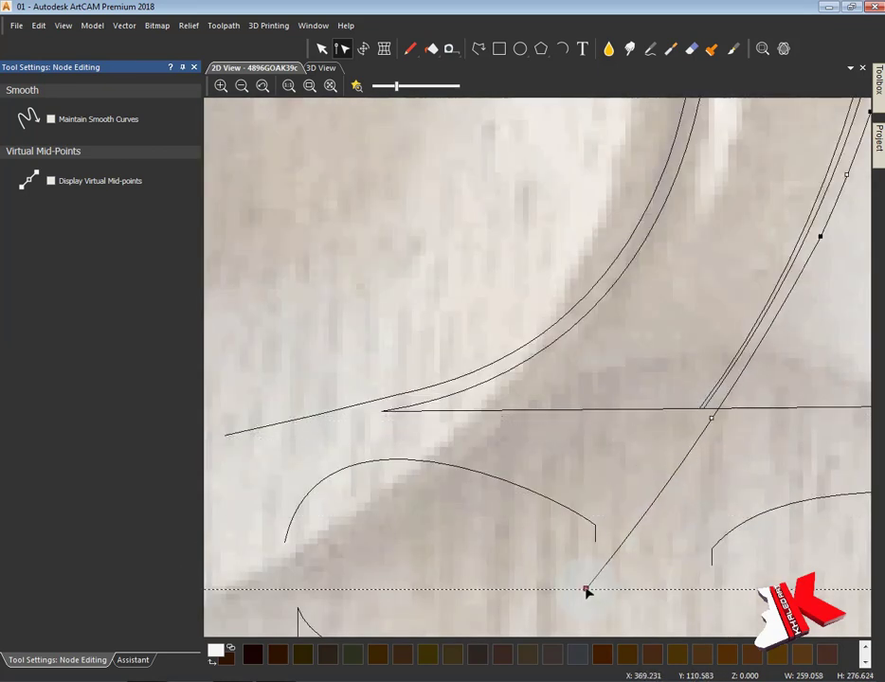
pyautogui.scroll(-3, 657, 496)
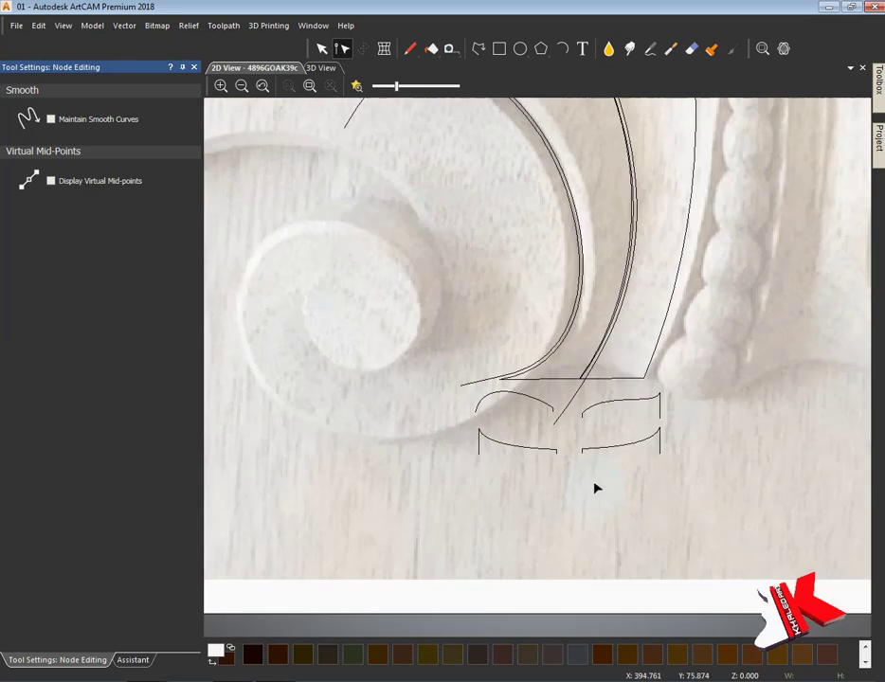
pyautogui.click(474, 419)
pyautogui.scroll(2, 455, 387)
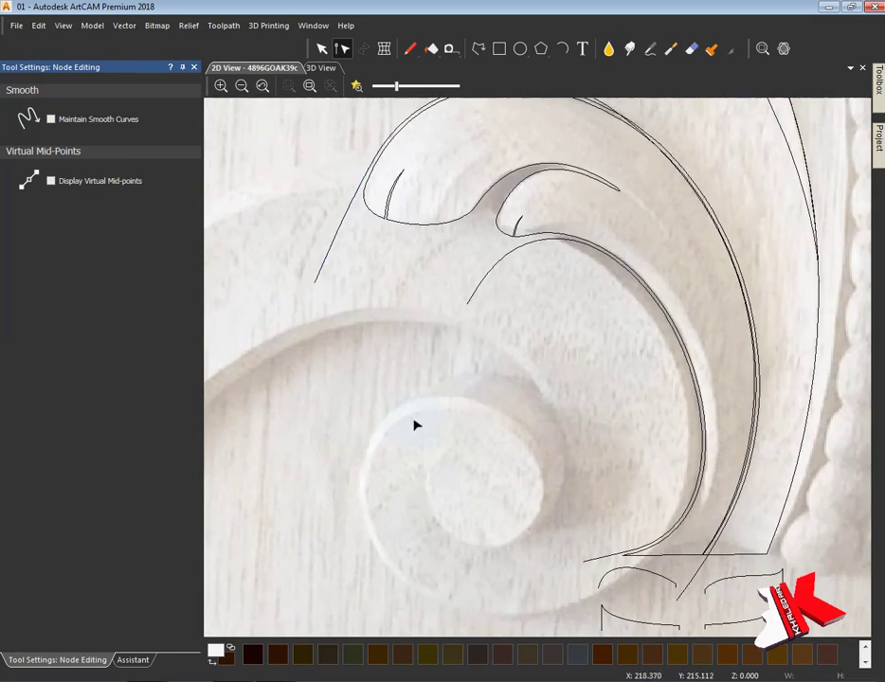
pyautogui.scroll(-5, 417, 420)
pyautogui.press('Escape')
pyautogui.scroll(3, 445, 457)
# Step: Draw a two-point line below the leaf's left tip and bend it into an arch
pyautogui.scroll(2, 450, 429)
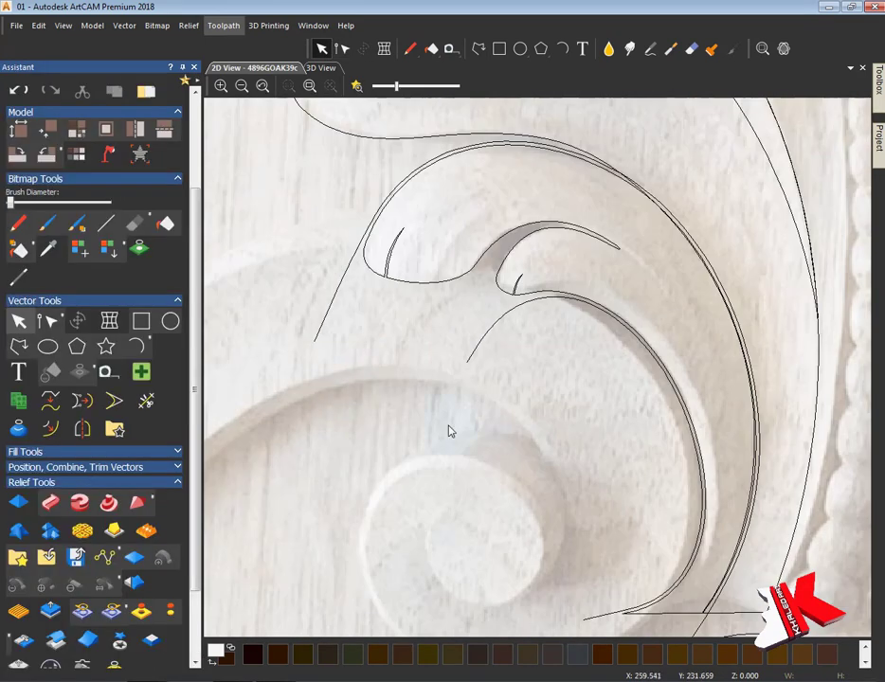
pyautogui.click(20, 323)
pyautogui.click(455, 404)
pyautogui.press('Escape')
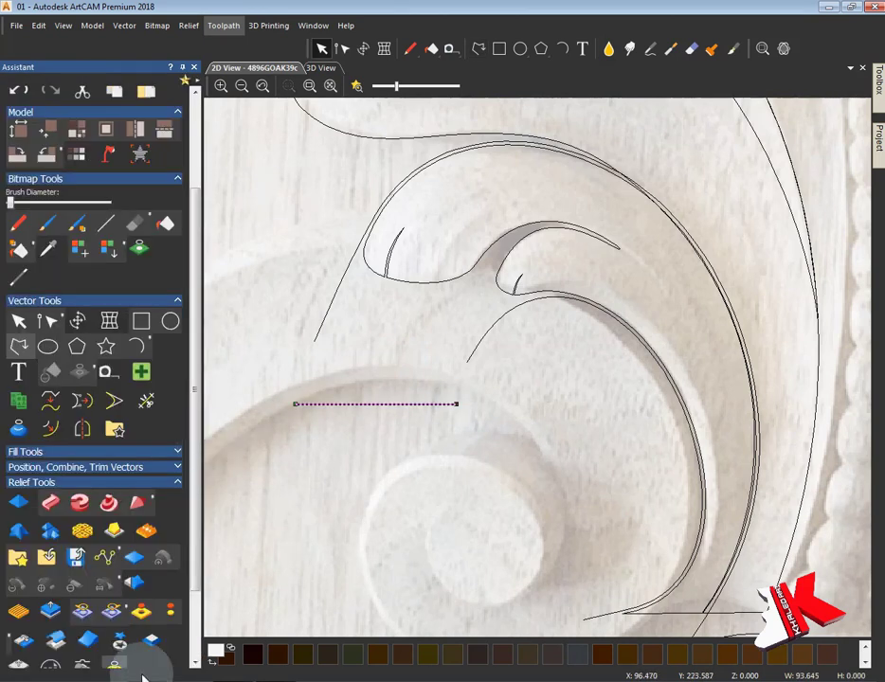
pyautogui.click(342, 49)
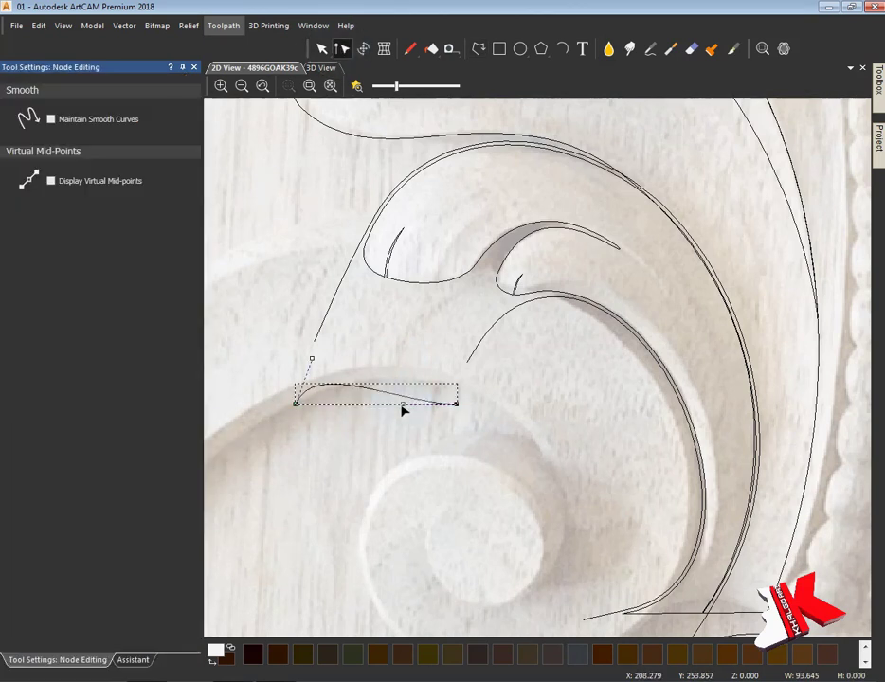
pyautogui.scroll(-2, 539, 470)
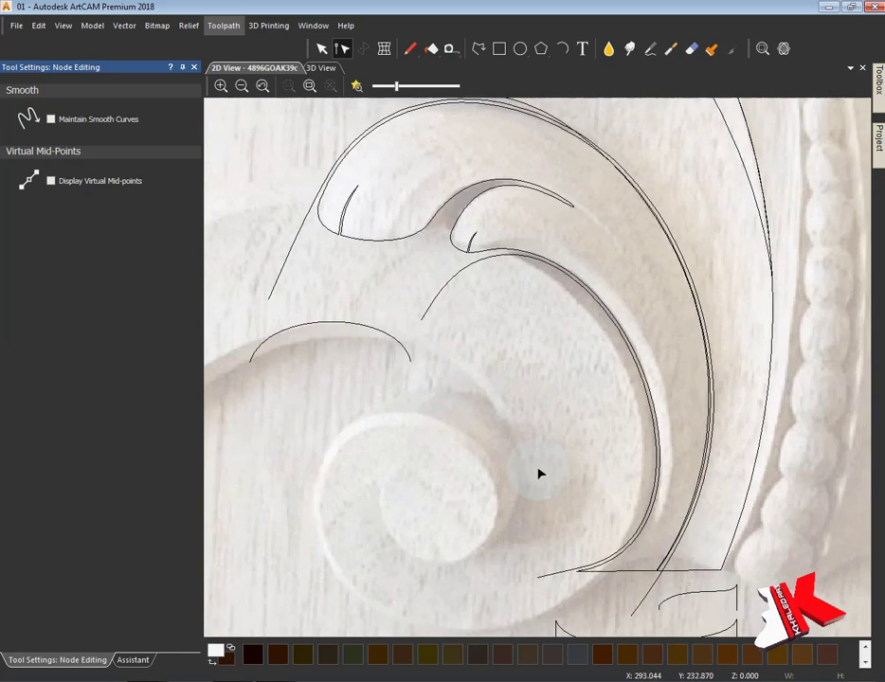
pyautogui.scroll(-1, 559, 547)
pyautogui.click(275, 204)
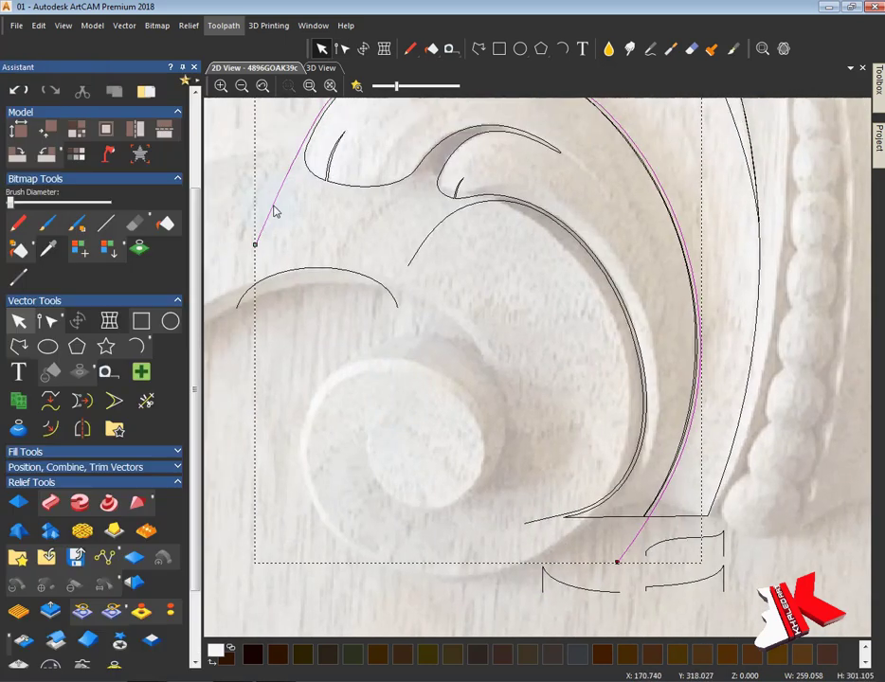
# Step: Try a first Two Rail Sweep with arc cross-sections, then dismiss it
pyautogui.click(79, 501)
pyautogui.click(360, 277)
pyautogui.click(55, 294)
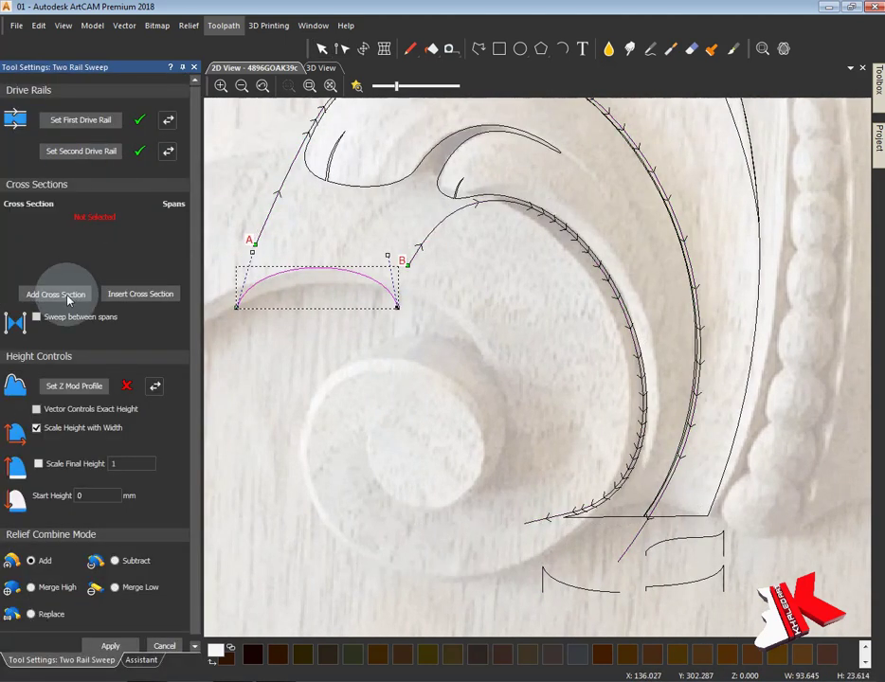
pyautogui.click(320, 67)
pyautogui.click(57, 294)
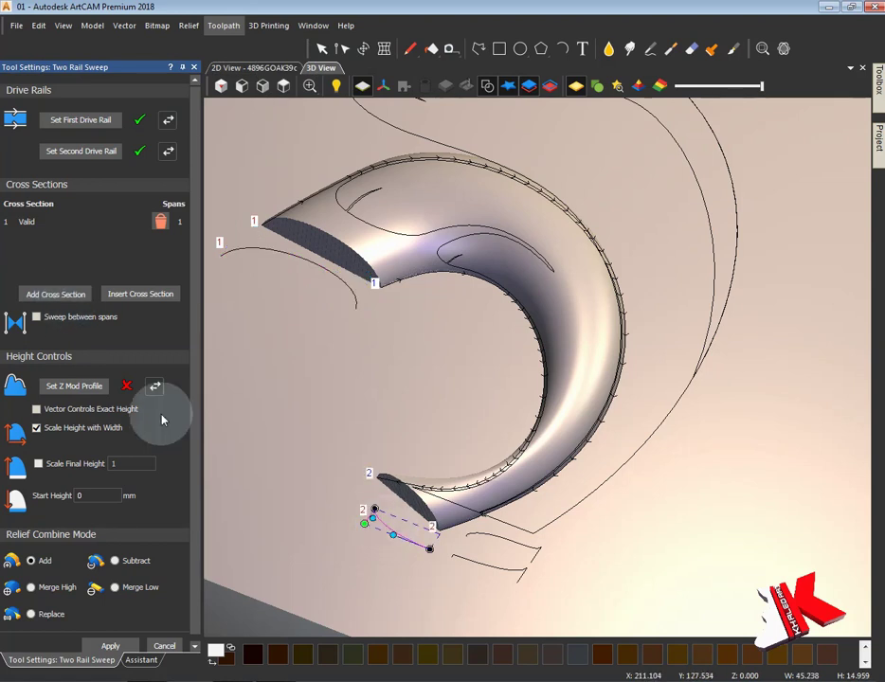
pyautogui.click(36, 428)
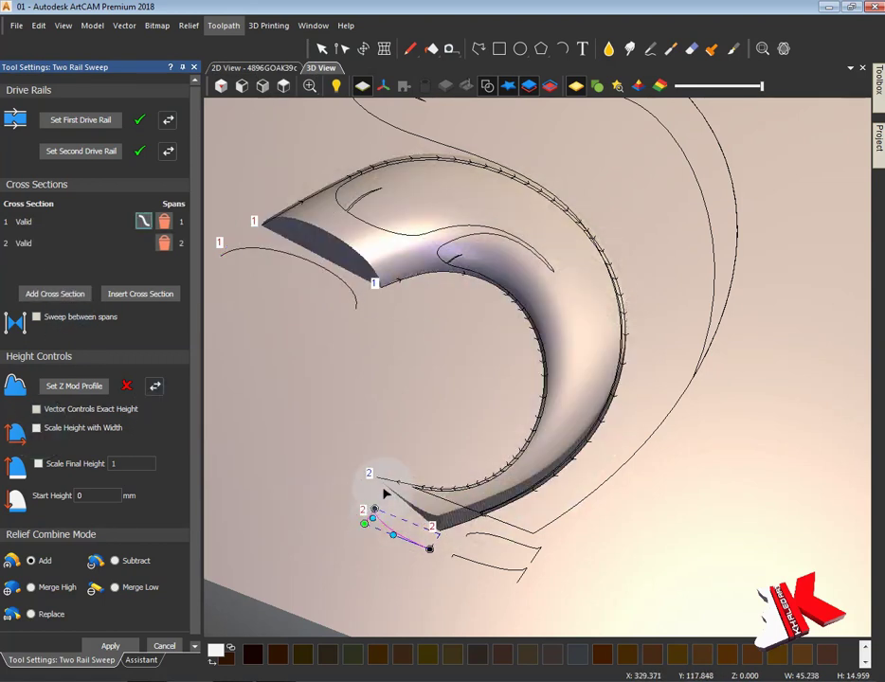
pyautogui.click(110, 645)
# Step: Rebuild the sweep: inner rail first, outer rail second, upper and lower arcs as sections, Scale Height with Width off
pyautogui.click(535, 518)
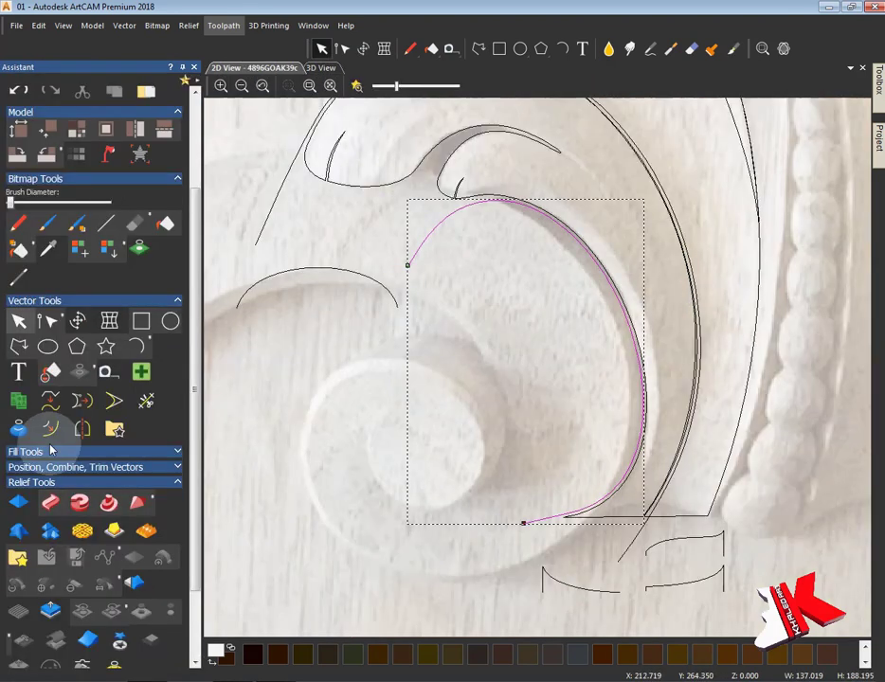
pyautogui.click(50, 430)
pyautogui.click(80, 119)
pyautogui.click(280, 191)
pyautogui.click(114, 152)
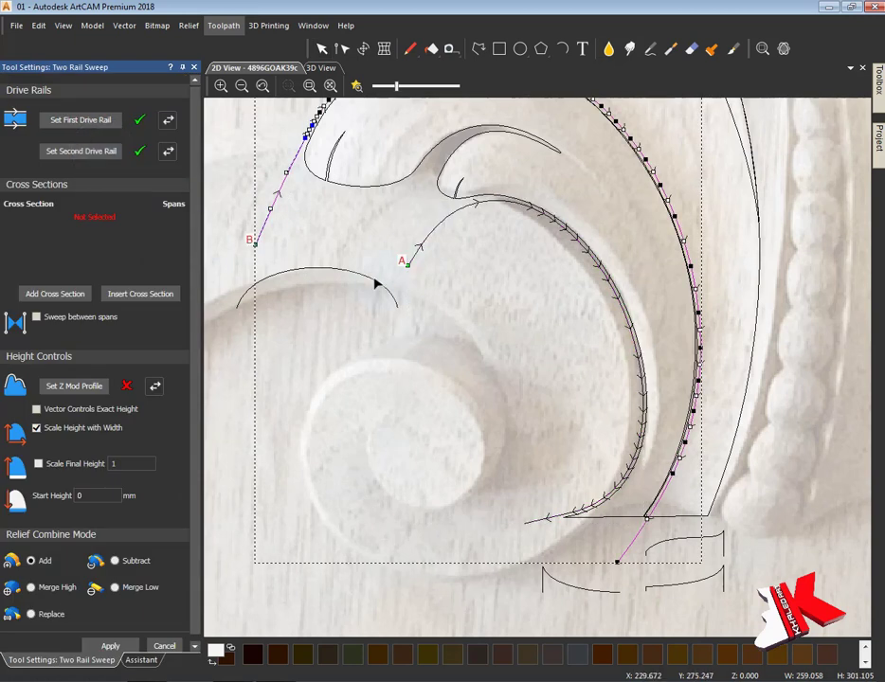
pyautogui.click(313, 269)
pyautogui.click(138, 294)
pyautogui.click(559, 583)
pyautogui.click(76, 296)
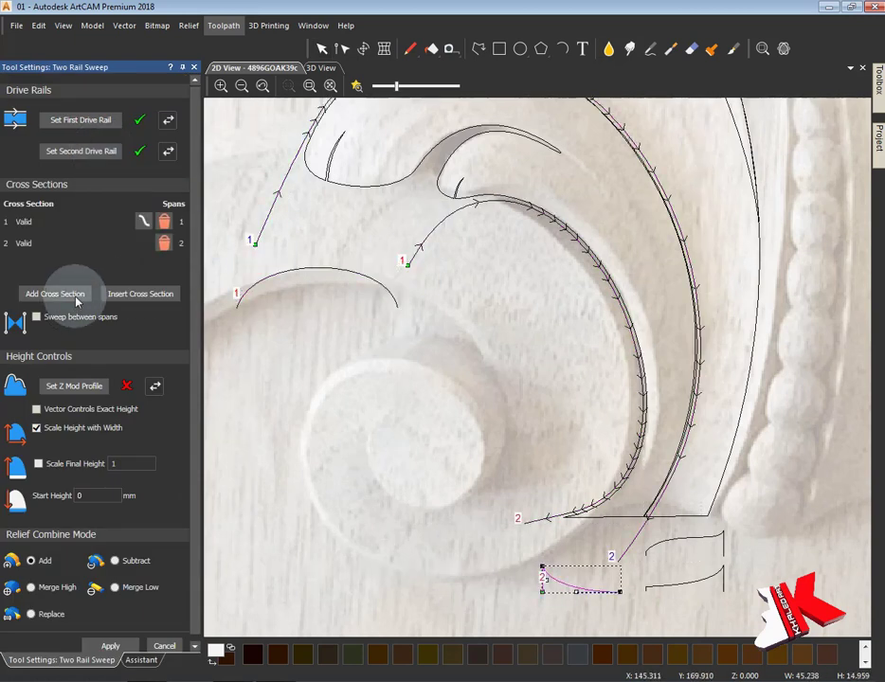
pyautogui.click(36, 427)
pyautogui.moveTo(488, 397)
pyautogui.mouseDown()
pyautogui.moveTo(450, 397)
pyautogui.moveTo(492, 288)
pyautogui.mouseUp()
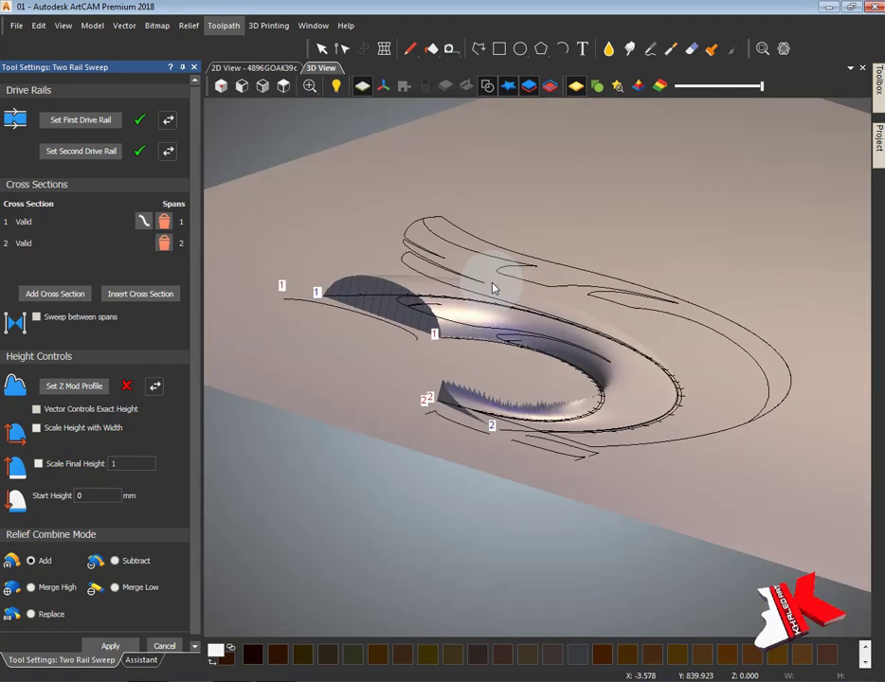
# Step: Reshape the lower cross-section profile by dragging its control points
pyautogui.scroll(3, 467, 523)
pyautogui.scroll(3, 530, 528)
pyautogui.scroll(3, 526, 634)
pyautogui.click(483, 487)
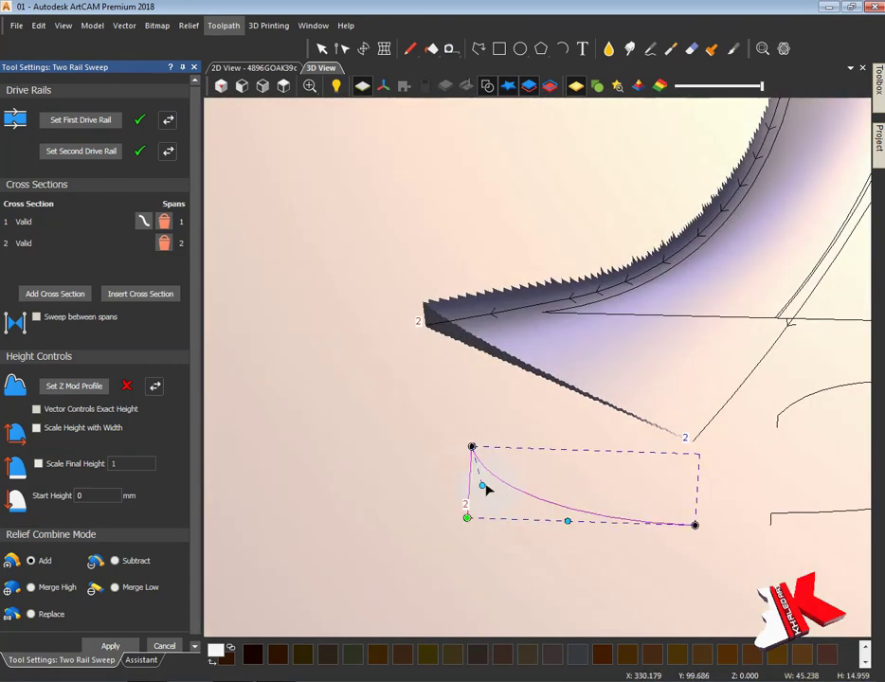
pyautogui.moveTo(483, 487)
pyautogui.mouseDown()
pyautogui.moveTo(543, 484)
pyautogui.moveTo(598, 521)
pyautogui.mouseUp()
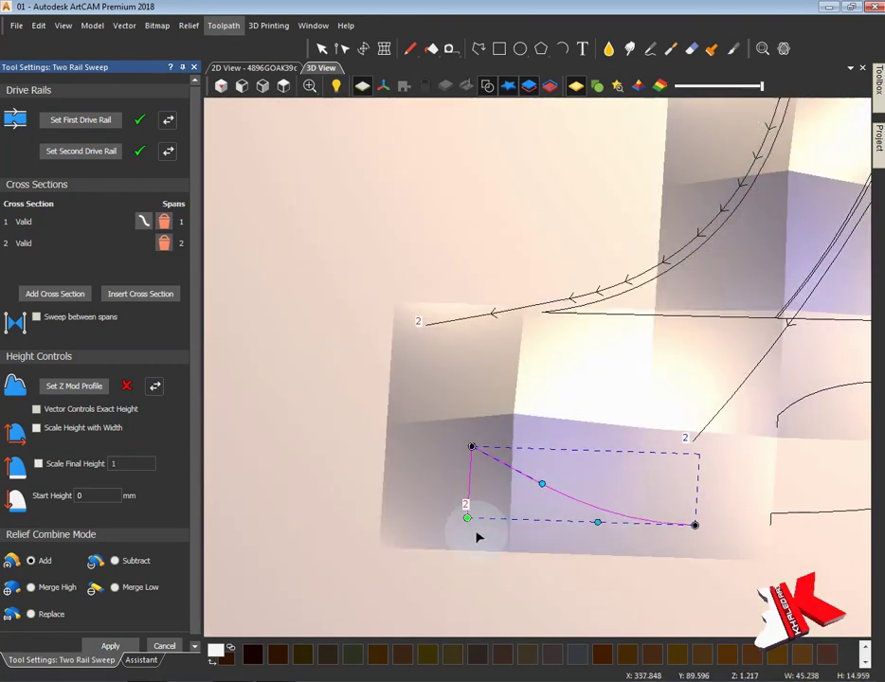
pyautogui.moveTo(542, 484)
pyautogui.mouseDown()
pyautogui.moveTo(679, 371)
pyautogui.moveTo(728, 203)
pyautogui.moveTo(730, 315)
pyautogui.moveTo(623, 346)
pyautogui.moveTo(439, 431)
pyautogui.mouseUp()
pyautogui.scroll(-3, 534, 496)
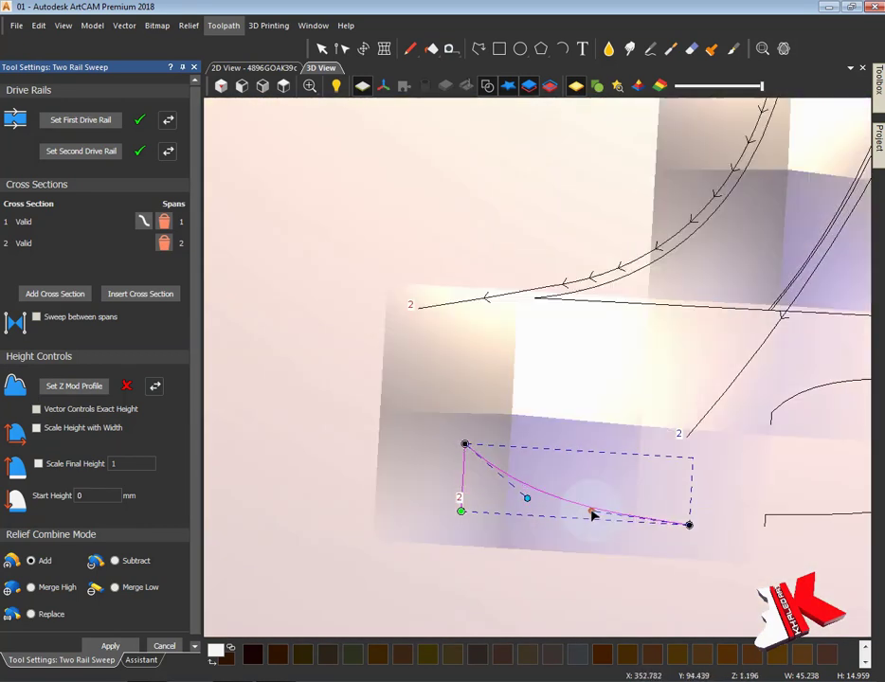
pyautogui.moveTo(571, 395)
pyautogui.mouseDown()
pyautogui.moveTo(627, 328)
pyautogui.moveTo(696, 296)
pyautogui.moveTo(451, 439)
pyautogui.mouseUp()
# Step: Insert an extra cross-section higher up the rails and raise the starting profile's arch
pyautogui.click(158, 300)
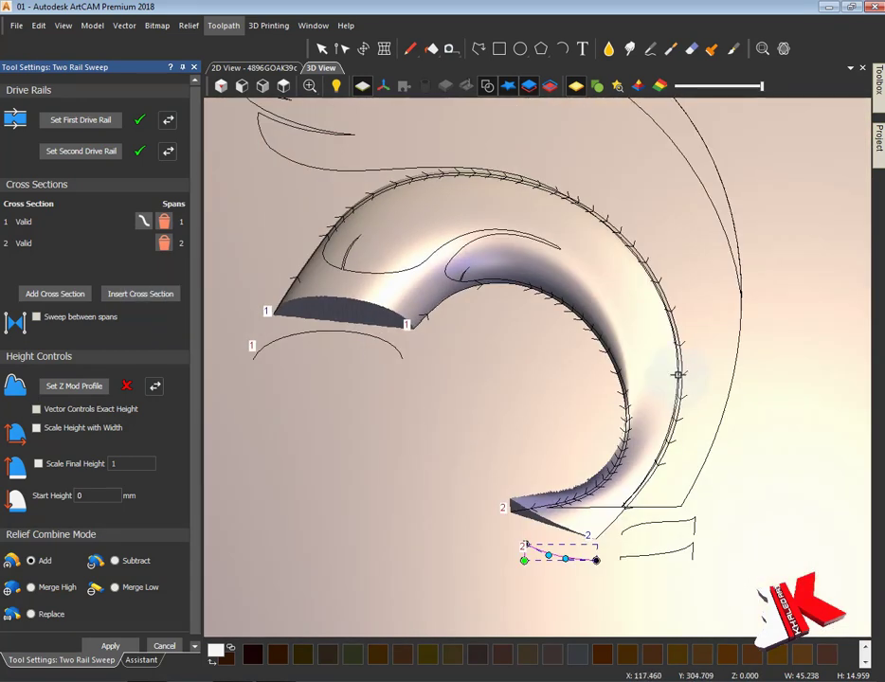
pyautogui.click(667, 370)
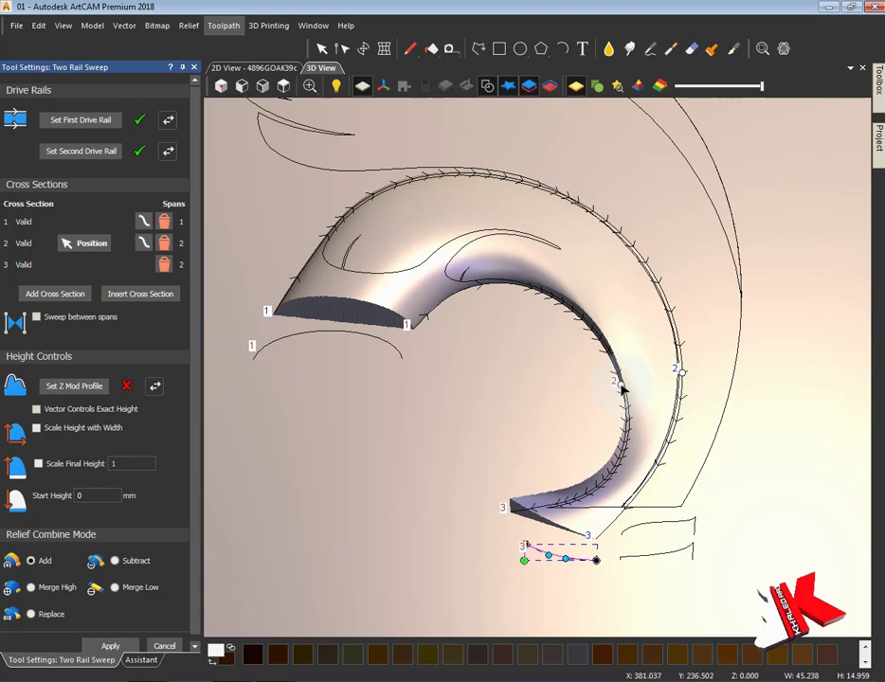
pyautogui.moveTo(622, 390); pyautogui.dragTo(555, 303)
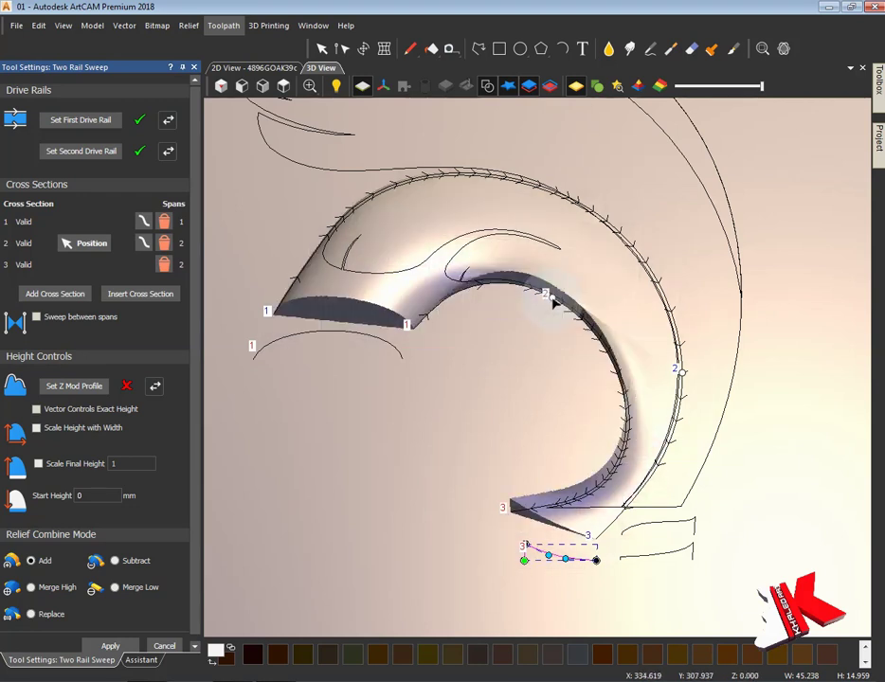
pyautogui.moveTo(682, 369); pyautogui.dragTo(635, 248)
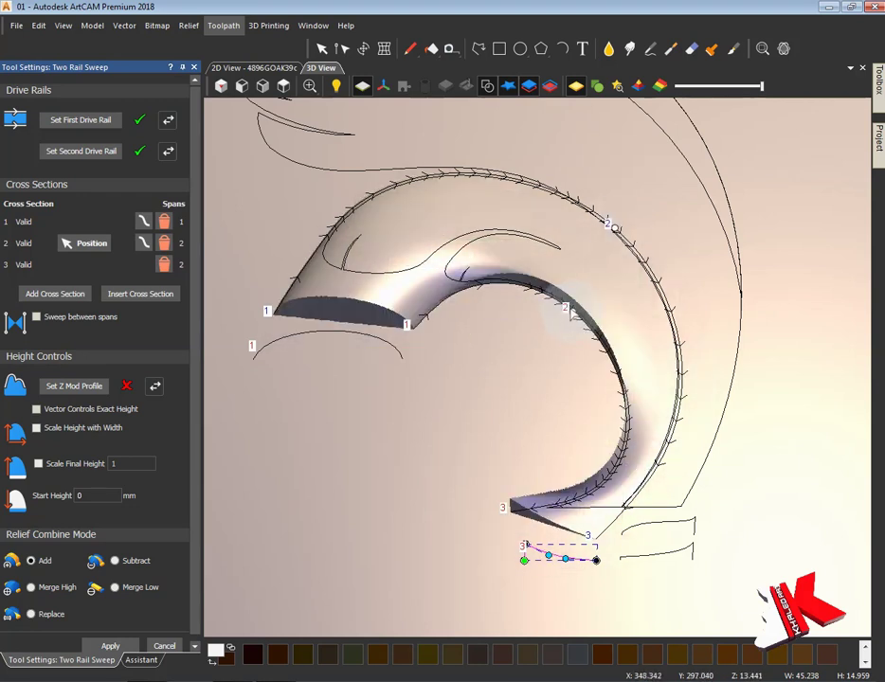
pyautogui.moveTo(579, 321); pyautogui.dragTo(525, 289)
pyautogui.moveTo(395, 323); pyautogui.dragTo(396, 294)
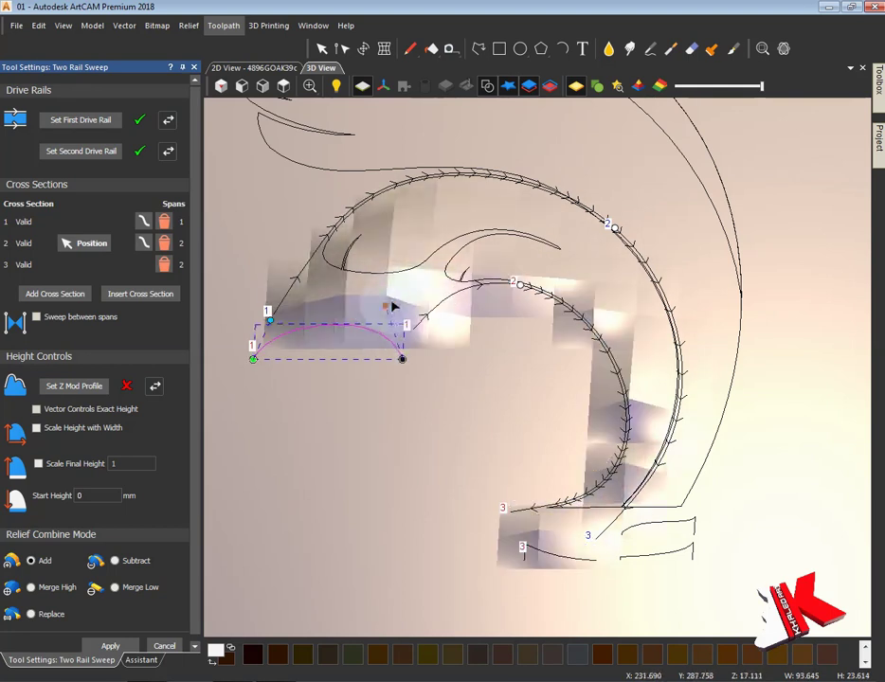
pyautogui.moveTo(270, 320); pyautogui.dragTo(249, 290)
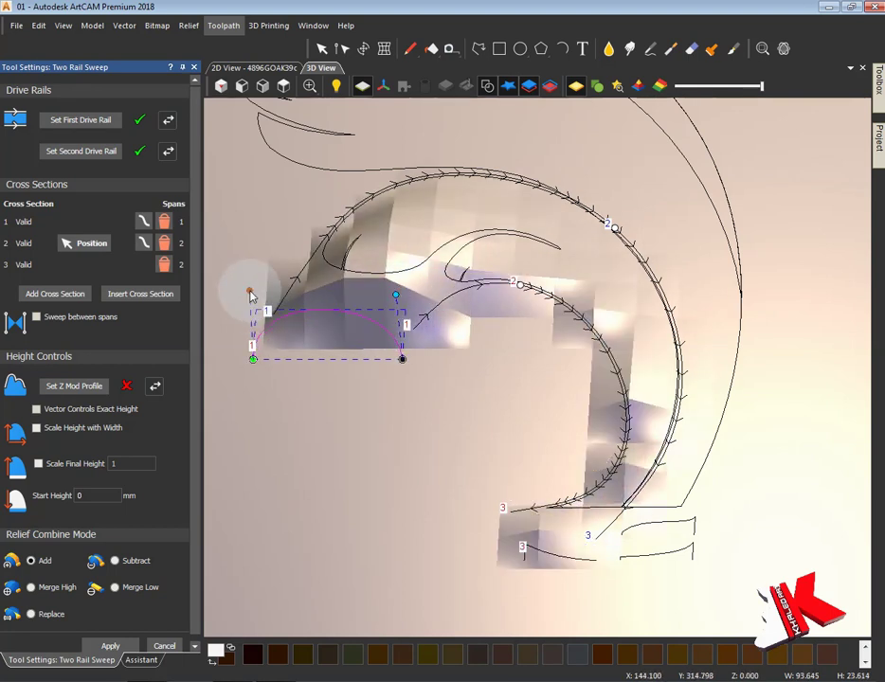
pyautogui.moveTo(396, 294); pyautogui.dragTo(387, 314)
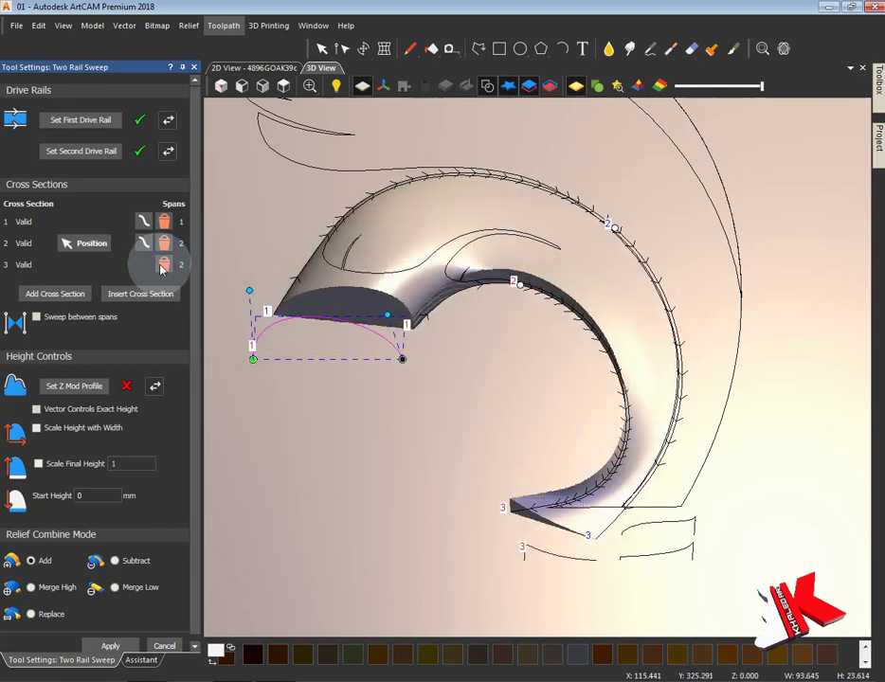
# Step: Remove the third cross-section, add a new one, and slide cross-section 2 along both rails
pyautogui.click(167, 268)
pyautogui.click(55, 294)
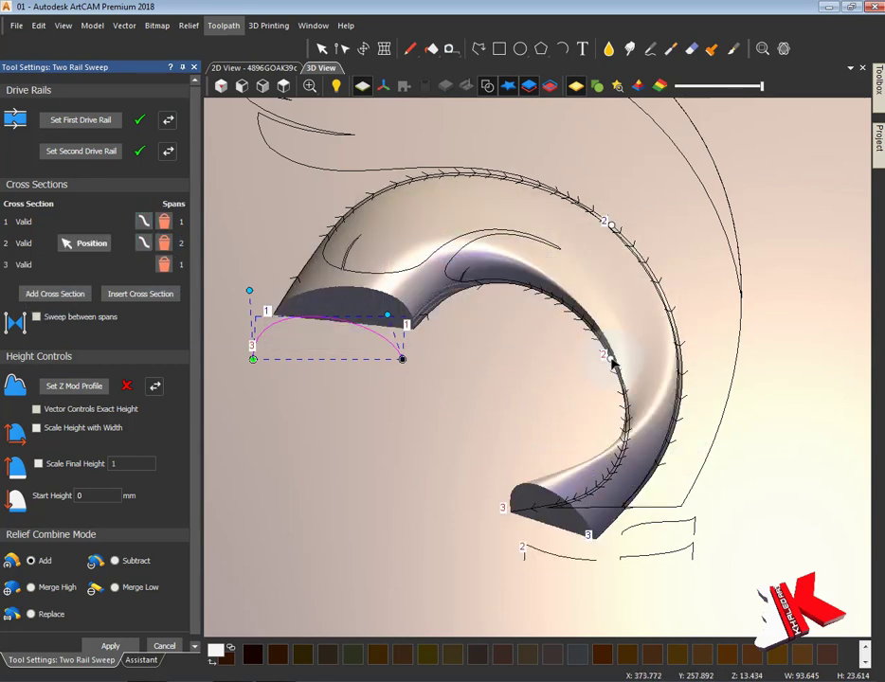
pyautogui.hotkey('ctrl', 'z')
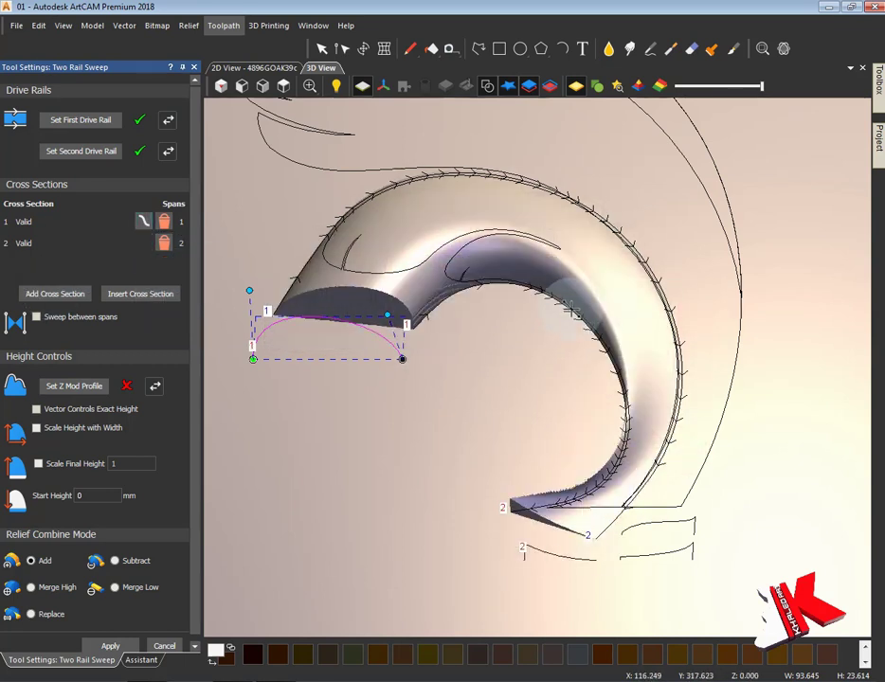
pyautogui.click(629, 245)
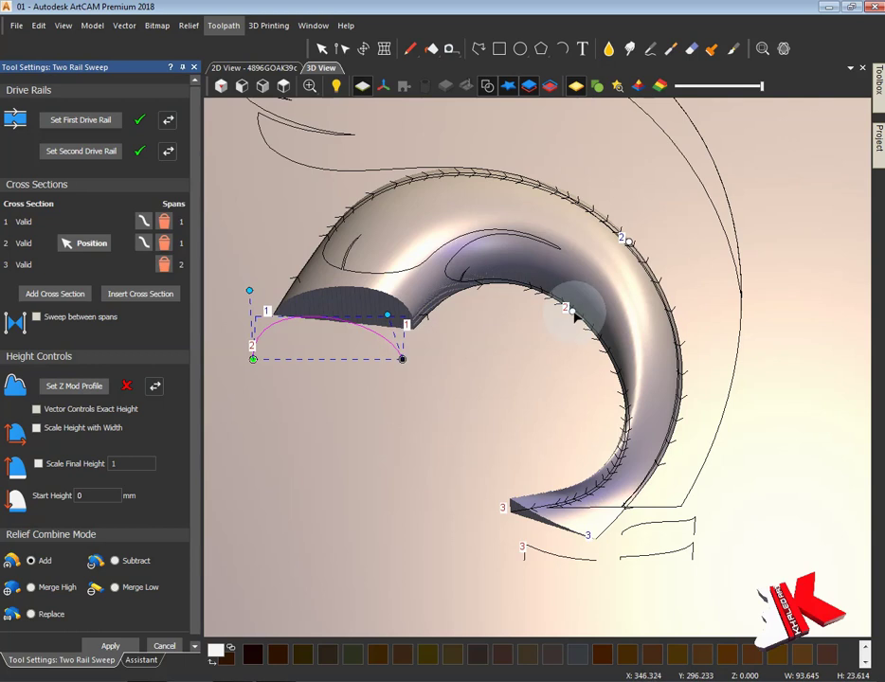
pyautogui.click(552, 301)
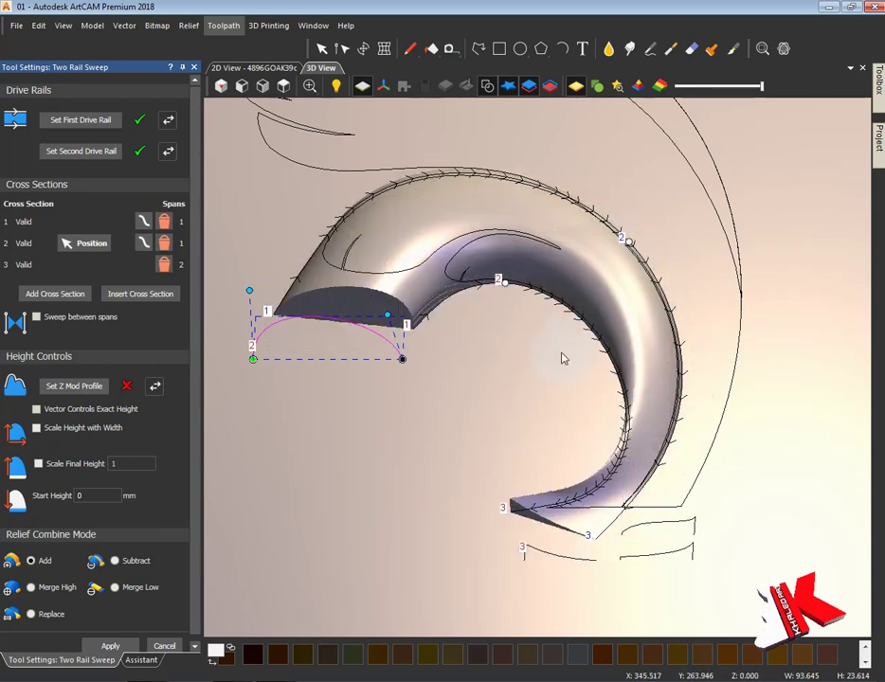
pyautogui.moveTo(562, 359)
pyautogui.mouseDown()
pyautogui.moveTo(553, 375)
pyautogui.moveTo(208, 395)
pyautogui.moveTo(243, 277)
pyautogui.moveTo(444, 455)
pyautogui.moveTo(597, 504)
pyautogui.moveTo(530, 524)
pyautogui.moveTo(705, 439)
pyautogui.moveTo(465, 202)
pyautogui.moveTo(616, 487)
pyautogui.moveTo(725, 553)
pyautogui.moveTo(705, 332)
pyautogui.moveTo(574, 436)
pyautogui.moveTo(401, 444)
pyautogui.moveTo(415, 359)
pyautogui.moveTo(563, 173)
pyautogui.moveTo(705, 152)
pyautogui.moveTo(583, 134)
pyautogui.mouseUp()
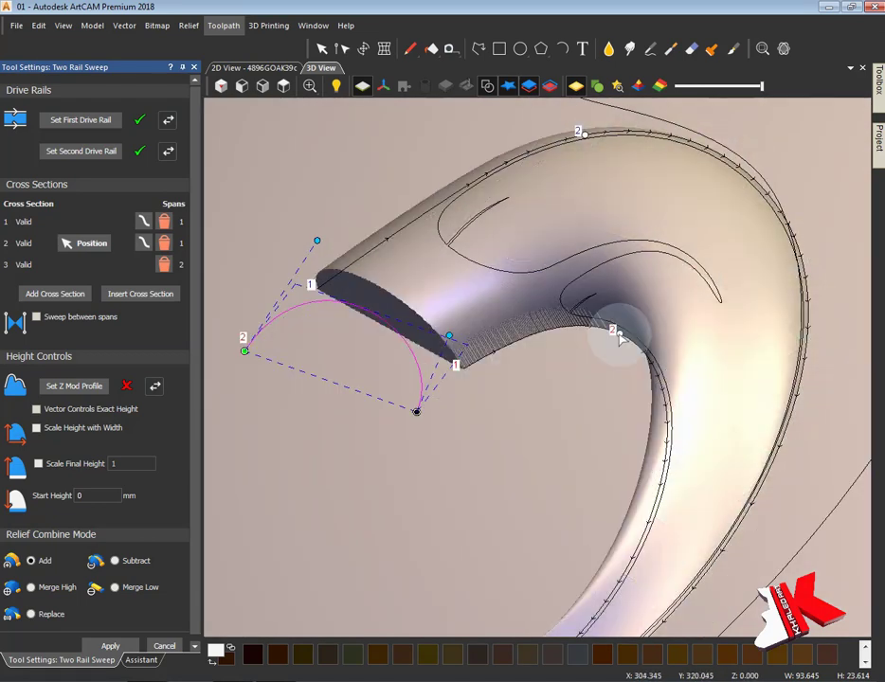
pyautogui.moveTo(616, 334); pyautogui.dragTo(576, 324)
pyautogui.moveTo(533, 447)
pyautogui.mouseDown()
pyautogui.moveTo(592, 291)
pyautogui.moveTo(537, 362)
pyautogui.moveTo(543, 357)
pyautogui.moveTo(544, 388)
pyautogui.mouseUp()
# Step: Add a fourth cross-section near the rail end and slide the sections along both rails
pyautogui.click(502, 572)
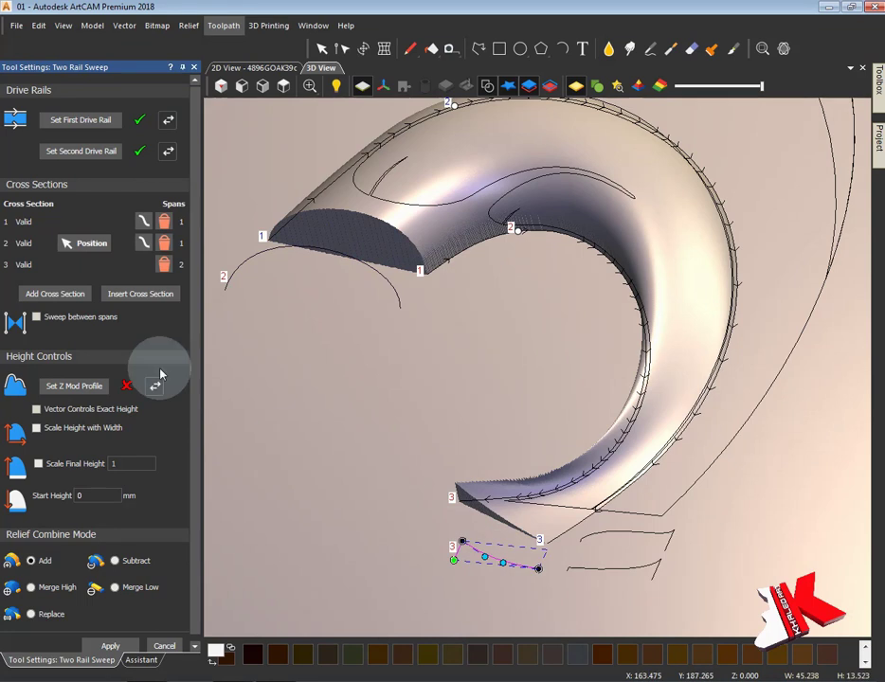
pyautogui.click(706, 390)
pyautogui.moveTo(707, 389); pyautogui.dragTo(740, 307)
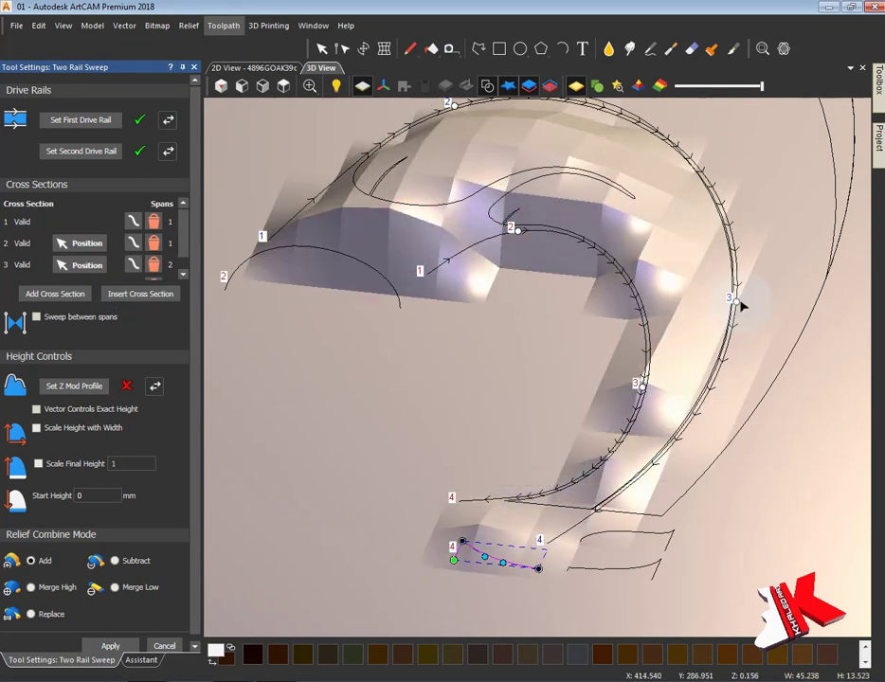
pyautogui.moveTo(644, 387)
pyautogui.mouseDown()
pyautogui.moveTo(643, 323)
pyautogui.moveTo(636, 395)
pyautogui.mouseUp()
pyautogui.moveTo(736, 301); pyautogui.dragTo(726, 365)
pyautogui.click(183, 274)
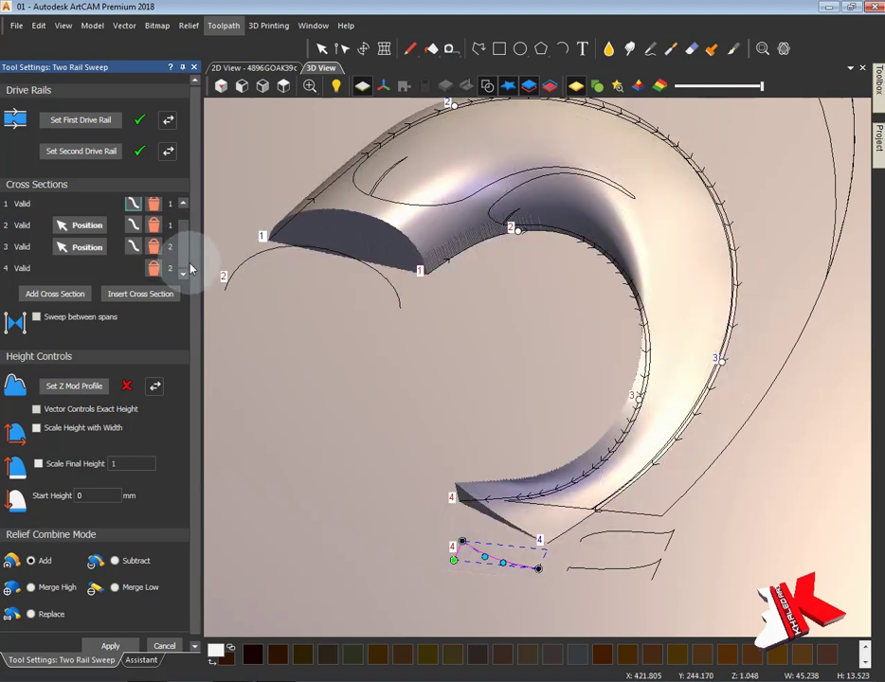
pyautogui.moveTo(493, 293)
pyautogui.mouseDown()
pyautogui.moveTo(572, 311)
pyautogui.moveTo(717, 297)
pyautogui.moveTo(435, 409)
pyautogui.moveTo(342, 368)
pyautogui.moveTo(201, 254)
pyautogui.moveTo(711, 490)
pyautogui.moveTo(839, 409)
pyautogui.moveTo(335, 391)
pyautogui.moveTo(693, 470)
pyautogui.moveTo(536, 391)
pyautogui.moveTo(597, 217)
pyautogui.moveTo(594, 237)
pyautogui.mouseUp()
# Step: Inspect the sweep preview from top, front and tilted views with curves toggled
pyautogui.click(487, 86)
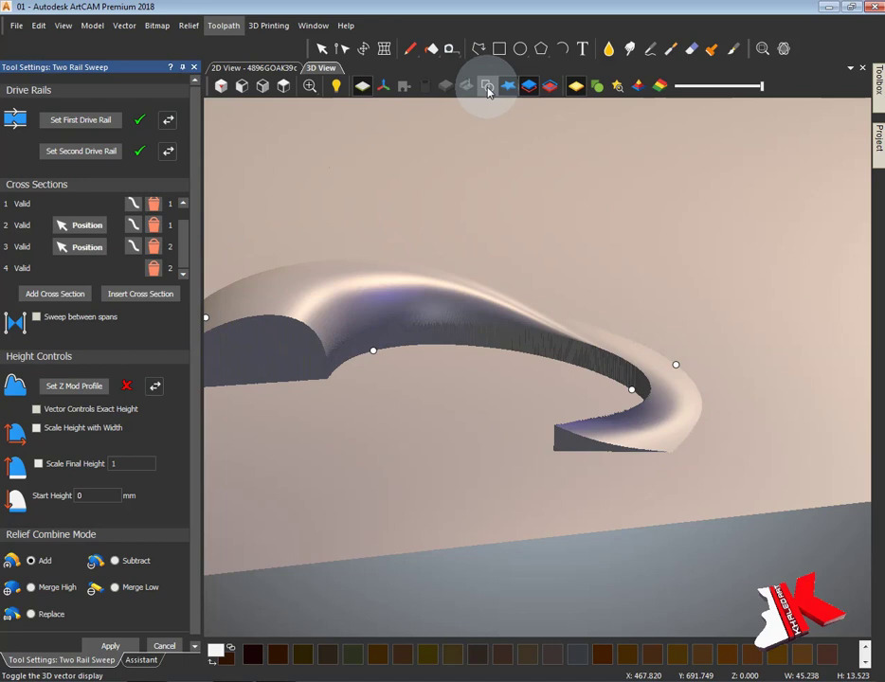
pyautogui.click(490, 91)
pyautogui.moveTo(368, 405)
pyautogui.mouseDown()
pyautogui.moveTo(575, 409)
pyautogui.moveTo(565, 399)
pyautogui.mouseUp()
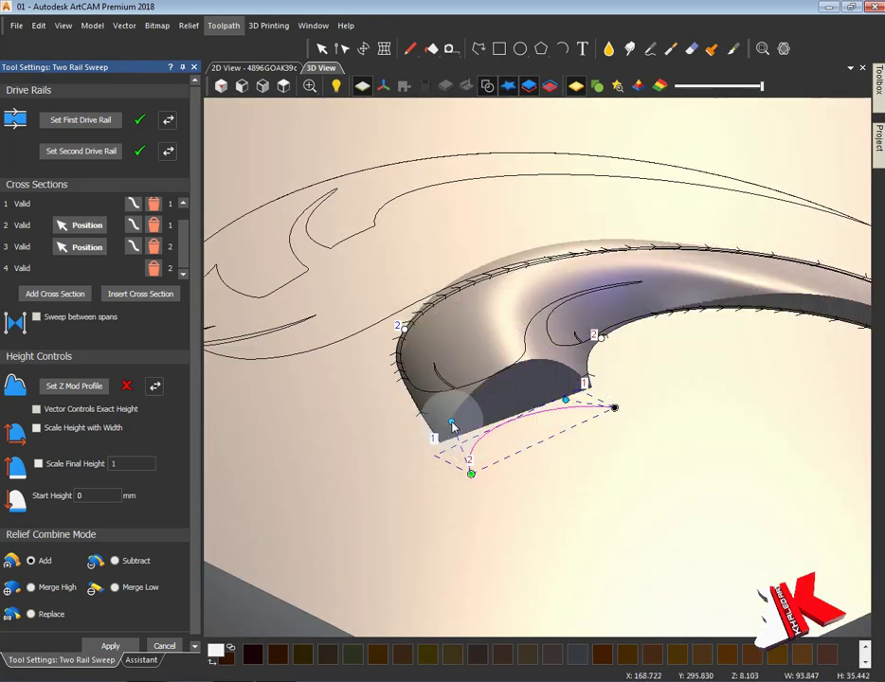
pyautogui.click(284, 85)
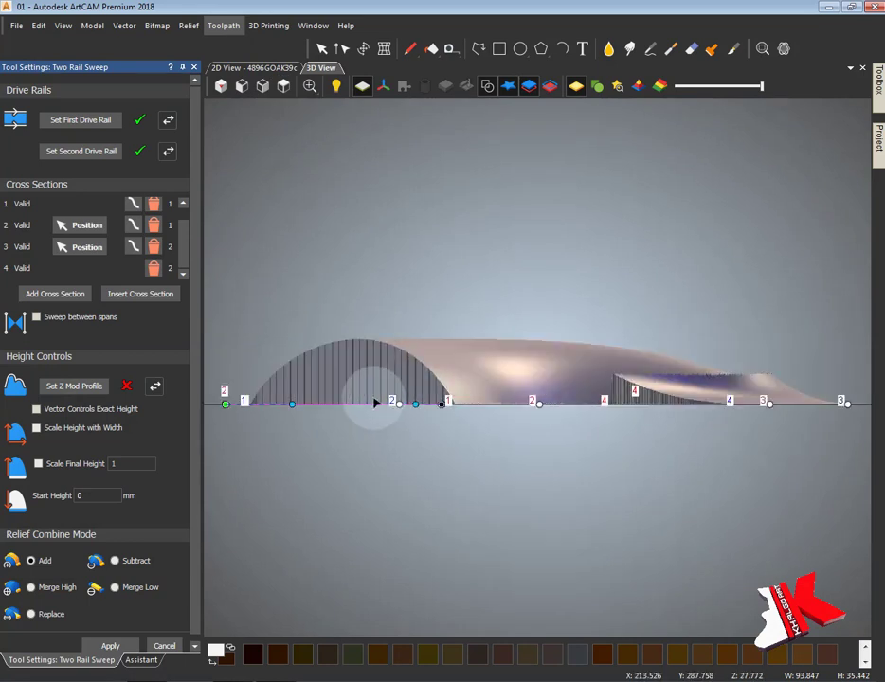
pyautogui.moveTo(608, 370)
pyautogui.mouseDown()
pyautogui.moveTo(589, 227)
pyautogui.moveTo(638, 517)
pyautogui.moveTo(508, 526)
pyautogui.mouseUp()
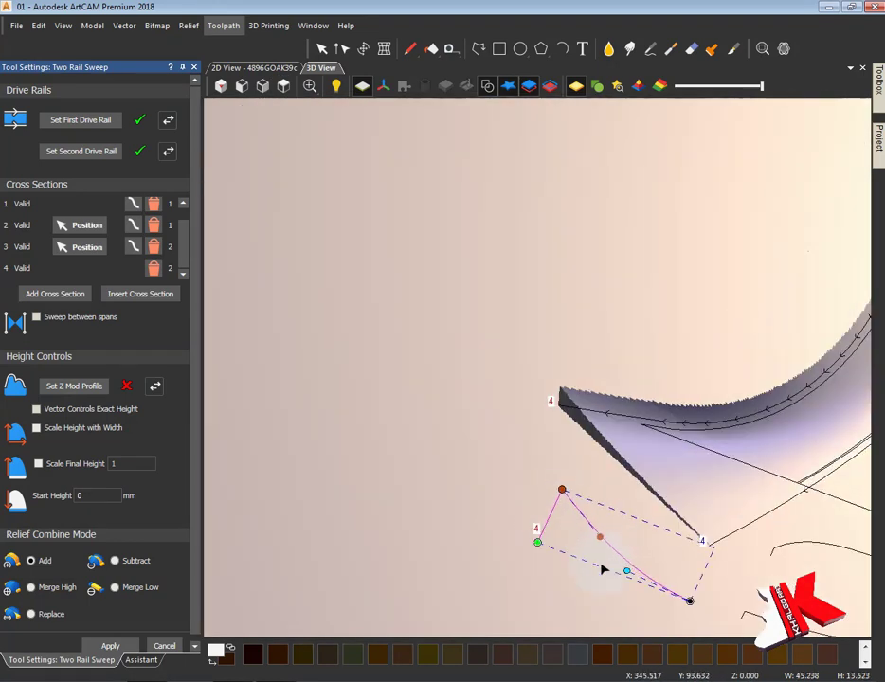
pyautogui.moveTo(600, 537)
pyautogui.mouseDown()
pyautogui.moveTo(728, 466)
pyautogui.moveTo(474, 285)
pyautogui.mouseUp()
pyautogui.click(258, 87)
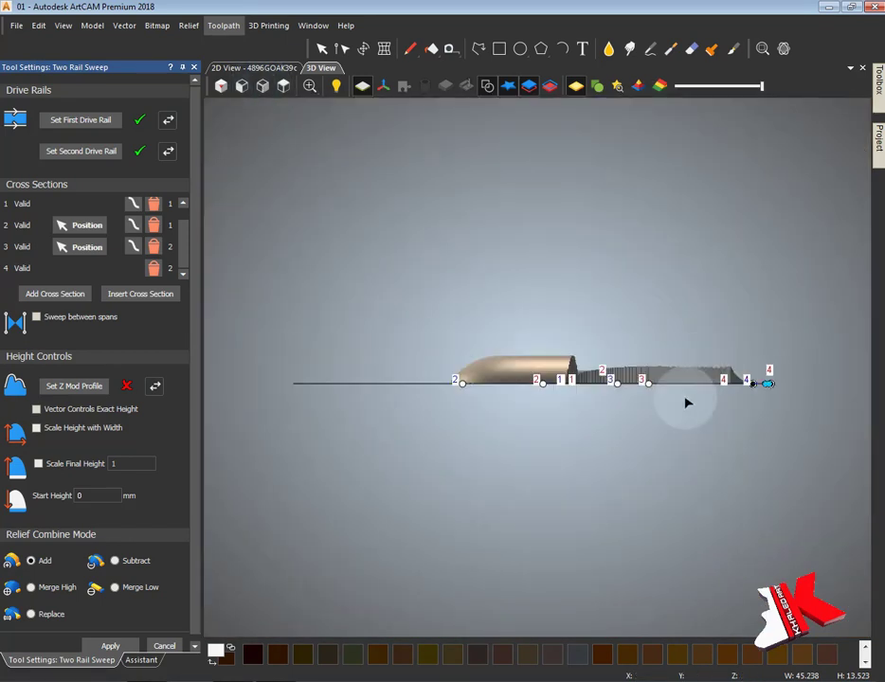
pyautogui.moveTo(688, 402)
pyautogui.mouseDown()
pyautogui.moveTo(642, 393)
pyautogui.moveTo(542, 400)
pyautogui.moveTo(692, 473)
pyautogui.moveTo(705, 381)
pyautogui.moveTo(691, 443)
pyautogui.mouseUp()
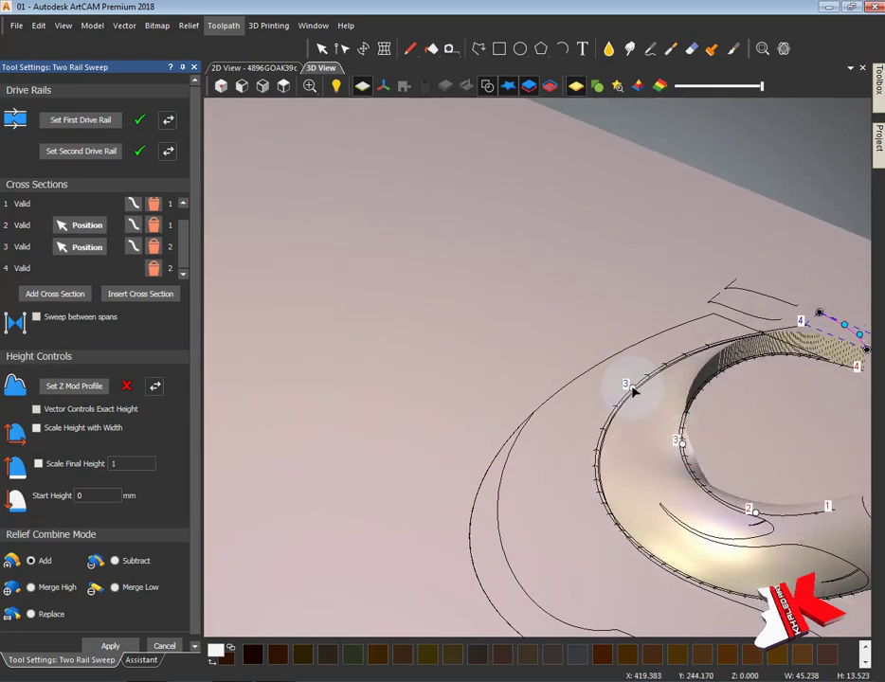
# Step: Reposition cross-section 3 toward the curl's tip and inspect the finished swept relief
pyautogui.moveTo(633, 390); pyautogui.dragTo(613, 438)
pyautogui.press('1')
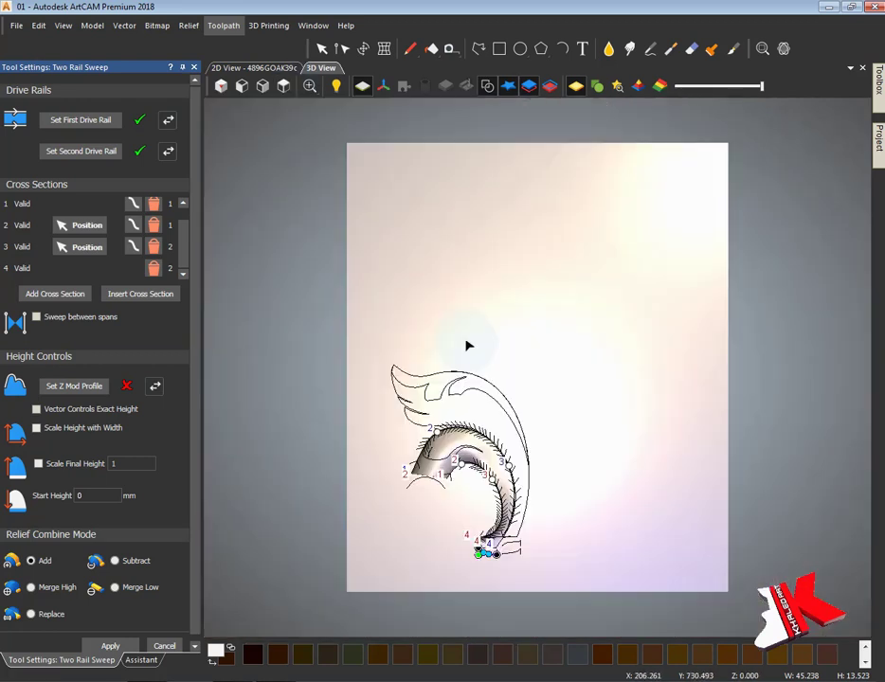
pyautogui.scroll(4, 466, 499)
pyautogui.moveTo(528, 459); pyautogui.dragTo(555, 488)
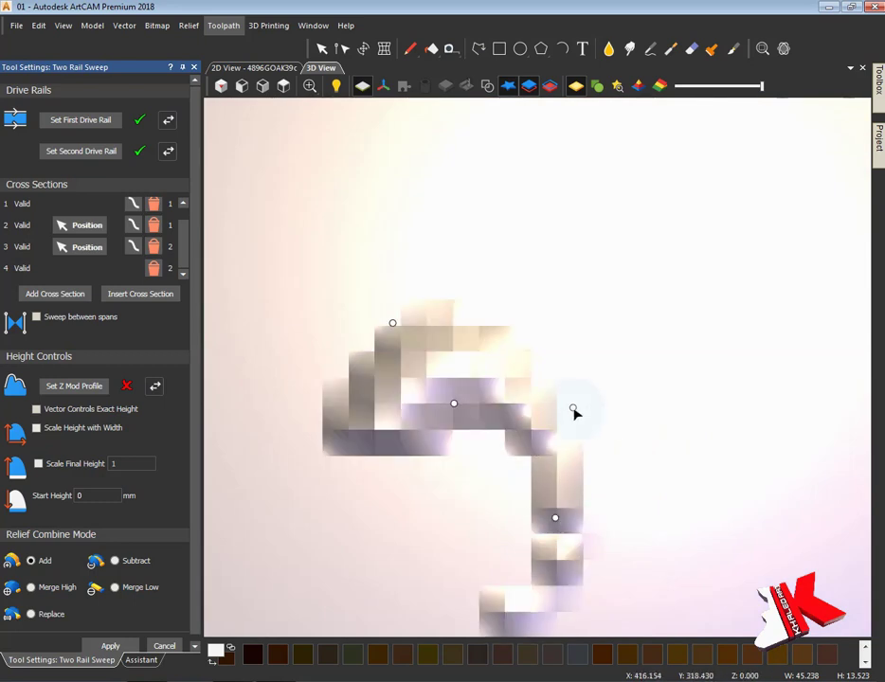
pyautogui.moveTo(574, 408); pyautogui.dragTo(561, 519)
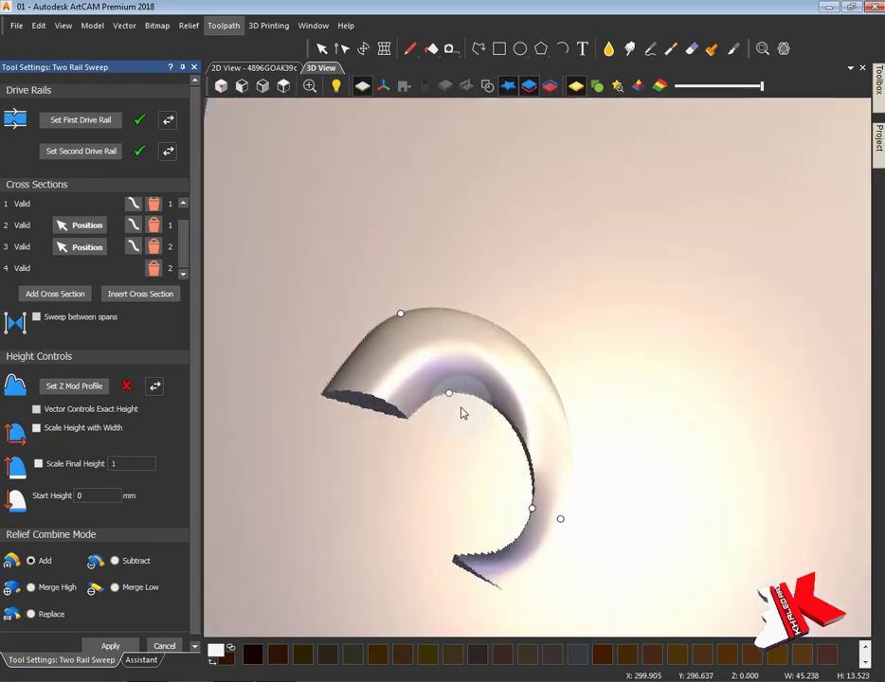
pyautogui.moveTo(462, 413)
pyautogui.mouseDown()
pyautogui.moveTo(335, 296)
pyautogui.moveTo(316, 142)
pyautogui.moveTo(368, 279)
pyautogui.moveTo(557, 455)
pyautogui.moveTo(563, 488)
pyautogui.mouseUp()
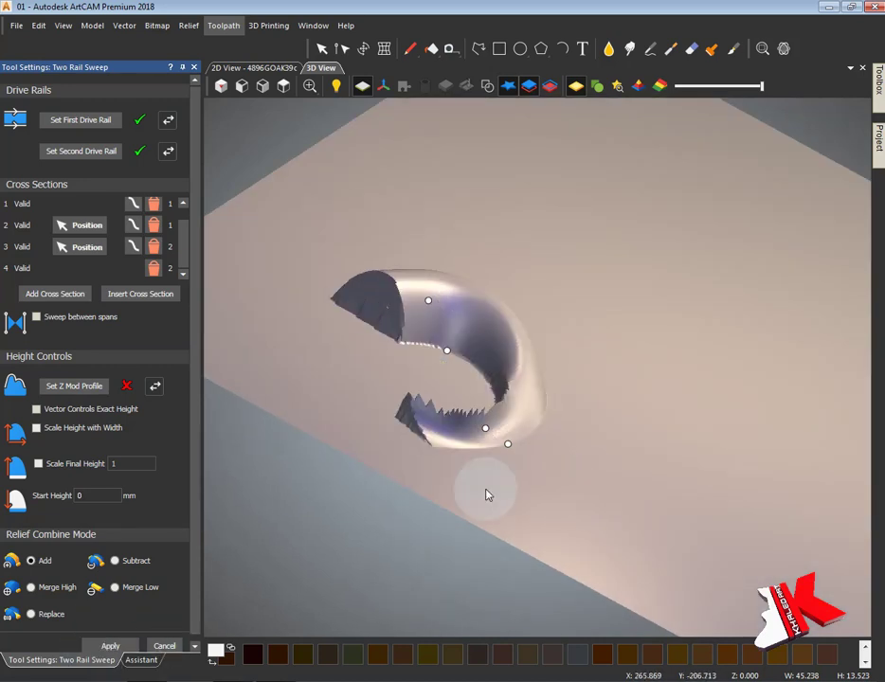
pyautogui.moveTo(487, 494)
pyautogui.mouseDown()
pyautogui.moveTo(421, 211)
pyautogui.moveTo(746, 574)
pyautogui.moveTo(365, 461)
pyautogui.moveTo(254, 68)
pyautogui.mouseUp()
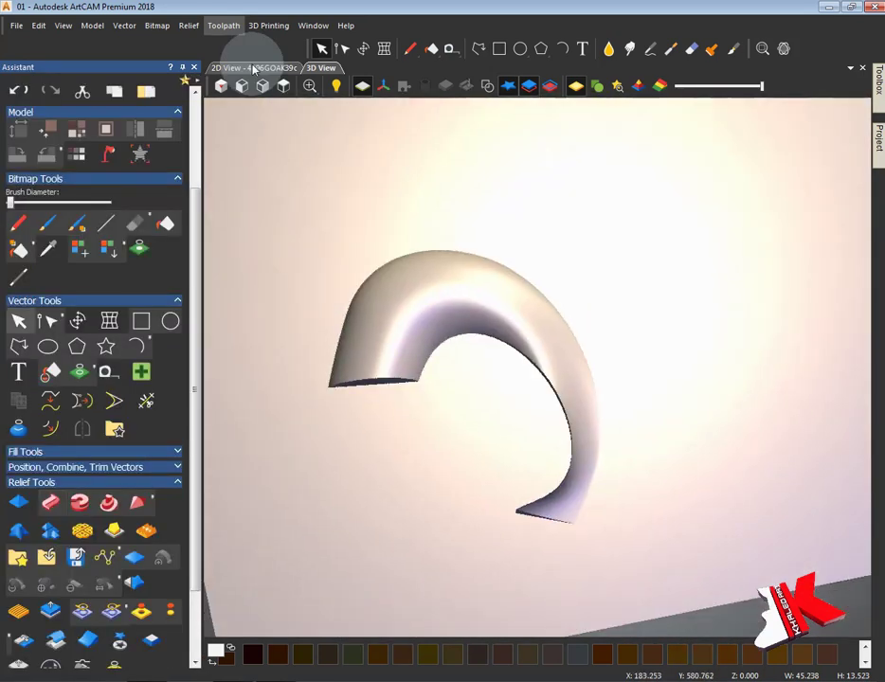
# Step: Show the vector outlines in 3D and select the small inner leaf curve
pyautogui.click(254, 68)
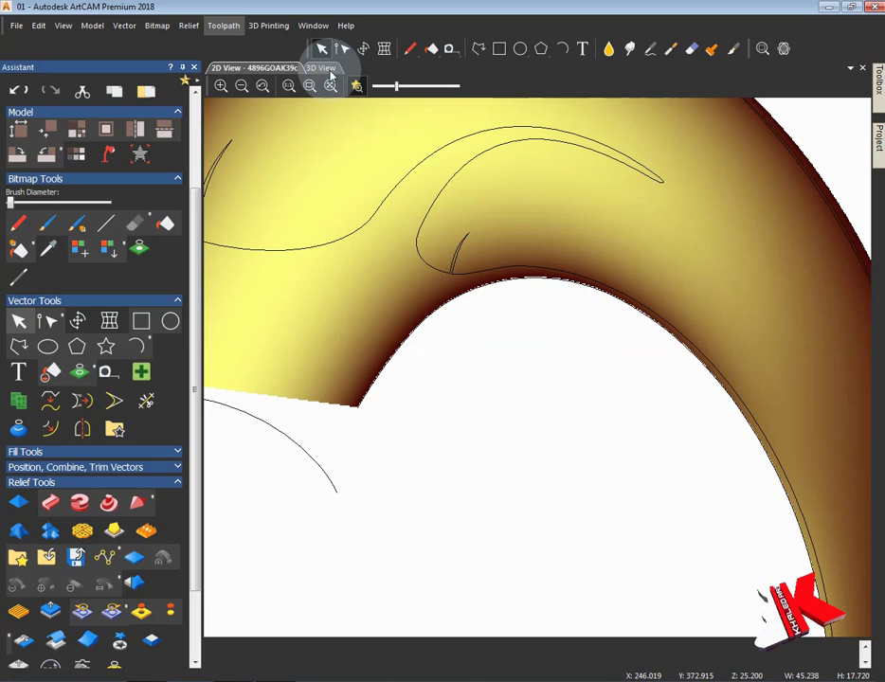
pyautogui.click(320, 68)
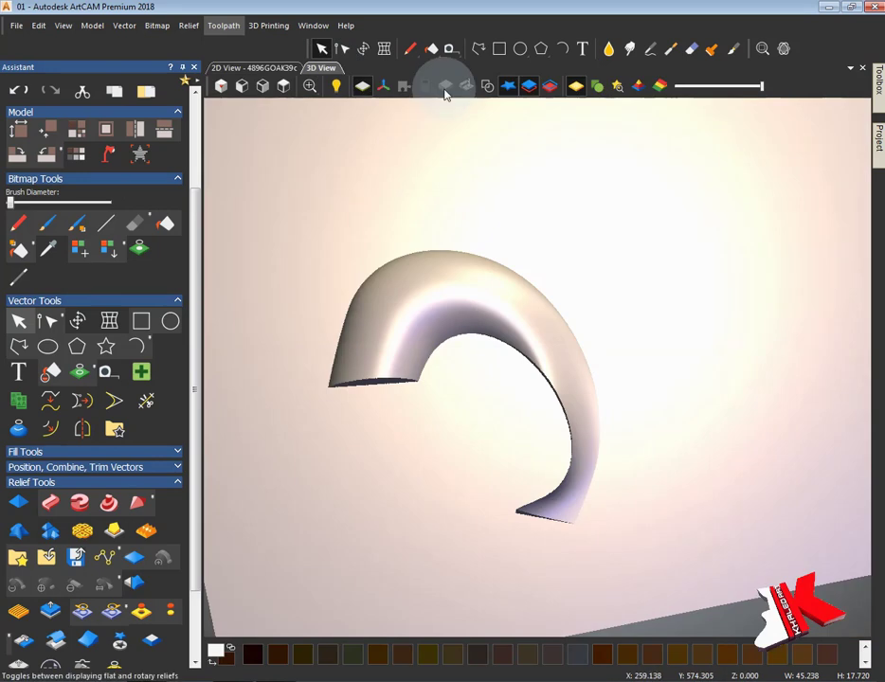
pyautogui.click(487, 85)
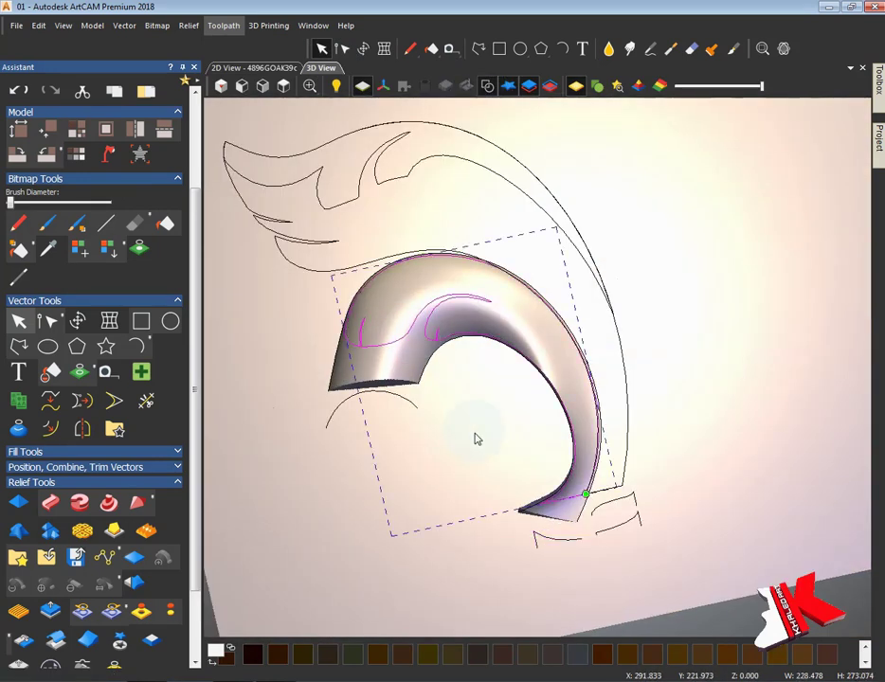
pyautogui.scroll(-3, 477, 438)
pyautogui.click(141, 320)
pyautogui.moveTo(480, 348); pyautogui.dragTo(678, 525)
pyautogui.scroll(3, 480, 347)
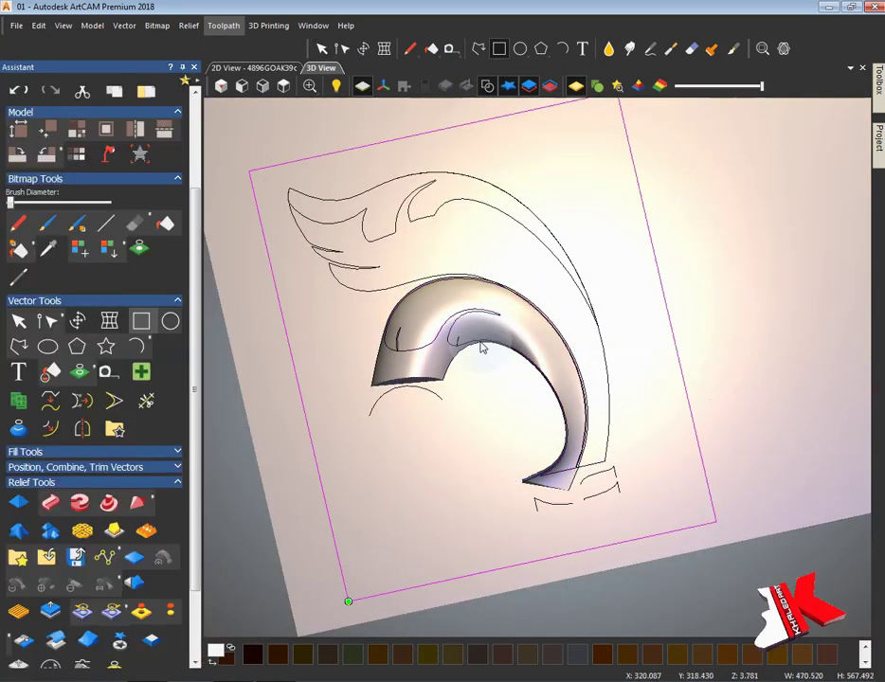
pyautogui.keyDown('shift'); pyautogui.click(456, 339); pyautogui.keyUp('shift')
# Step: Scale the relief to height 0 inside the selected vector using Scale Relief
pyautogui.click(43, 585)
pyautogui.click(49, 110)
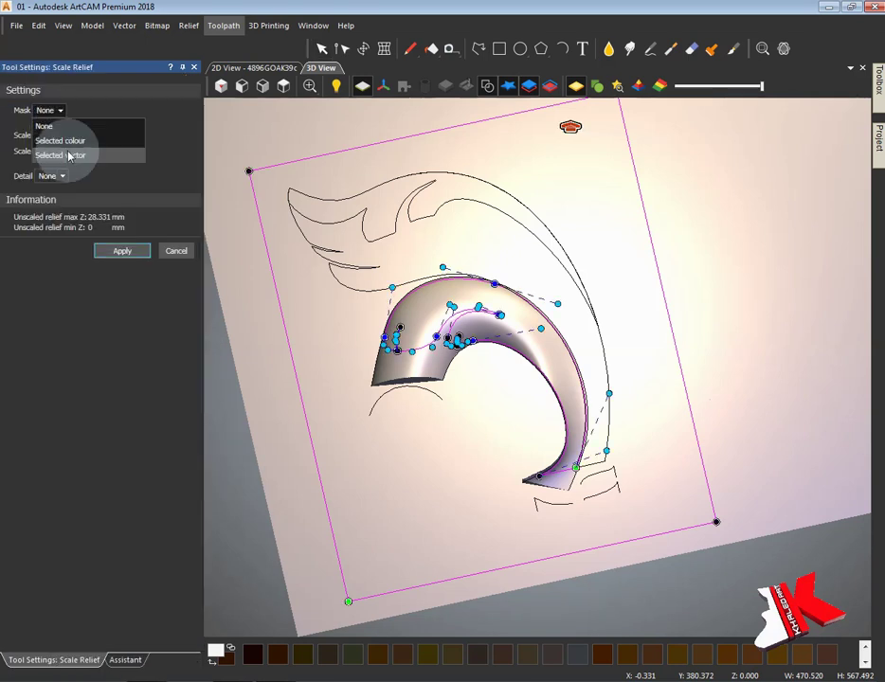
pyautogui.click(69, 157)
pyautogui.doubleClick(71, 150)
pyautogui.write('0')
pyautogui.click(120, 251)
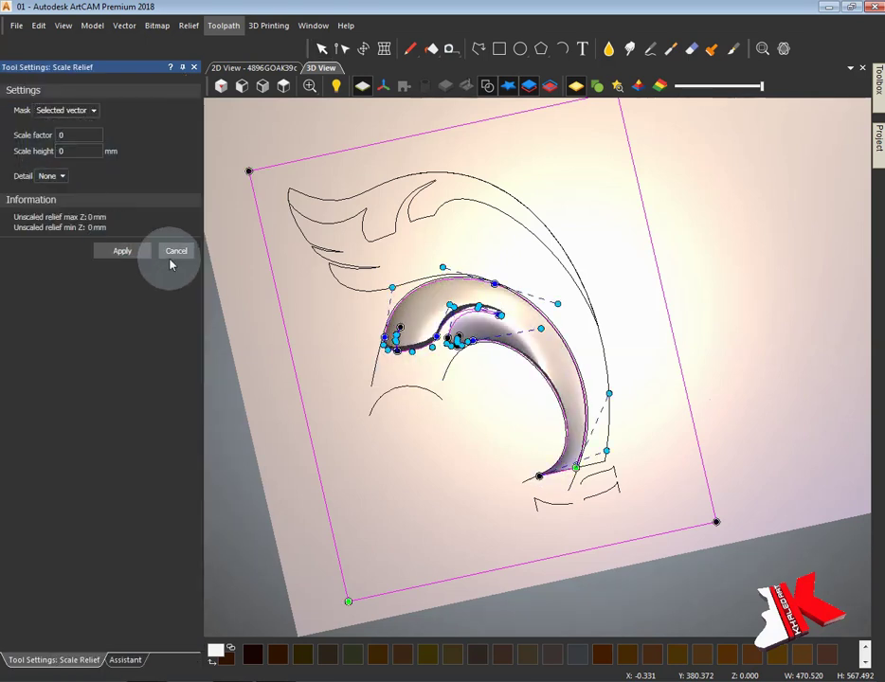
pyautogui.click(175, 253)
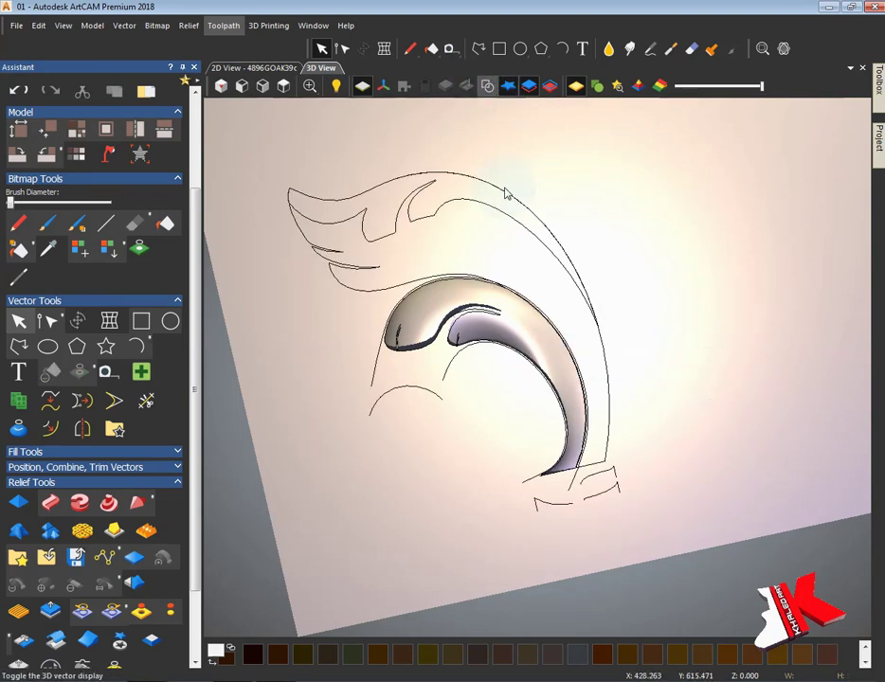
pyautogui.moveTo(505, 189)
pyautogui.mouseDown()
pyautogui.moveTo(431, 197)
pyautogui.moveTo(632, 386)
pyautogui.moveTo(443, 369)
pyautogui.moveTo(343, 385)
pyautogui.moveTo(747, 448)
pyautogui.moveTo(424, 366)
pyautogui.moveTo(520, 548)
pyautogui.moveTo(568, 474)
pyautogui.mouseUp()
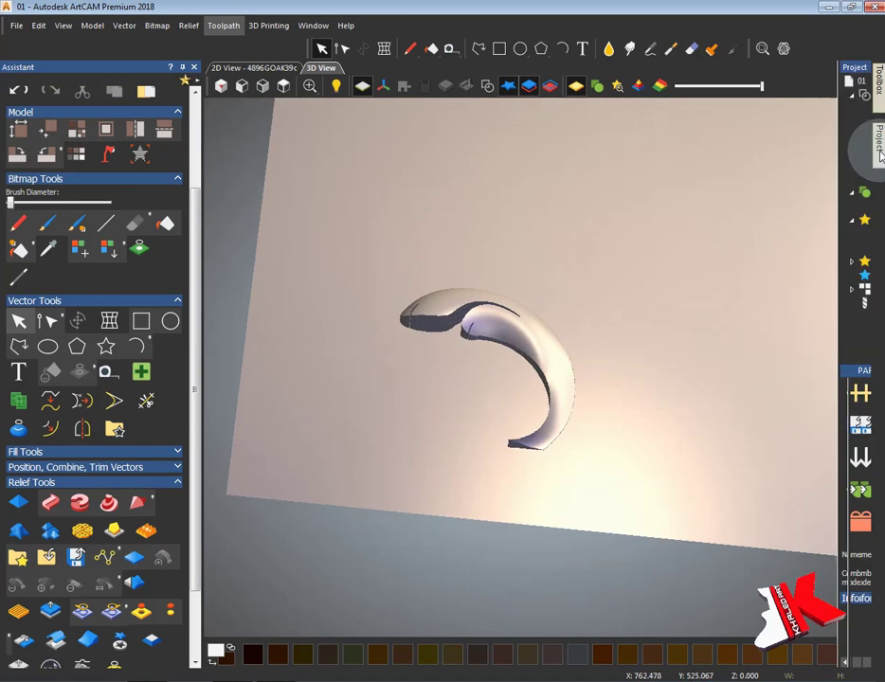
# Step: Add a new relief layer under Front Relief and show the carved-wood photo beneath the leaf outlines
pyautogui.click(852, 67)
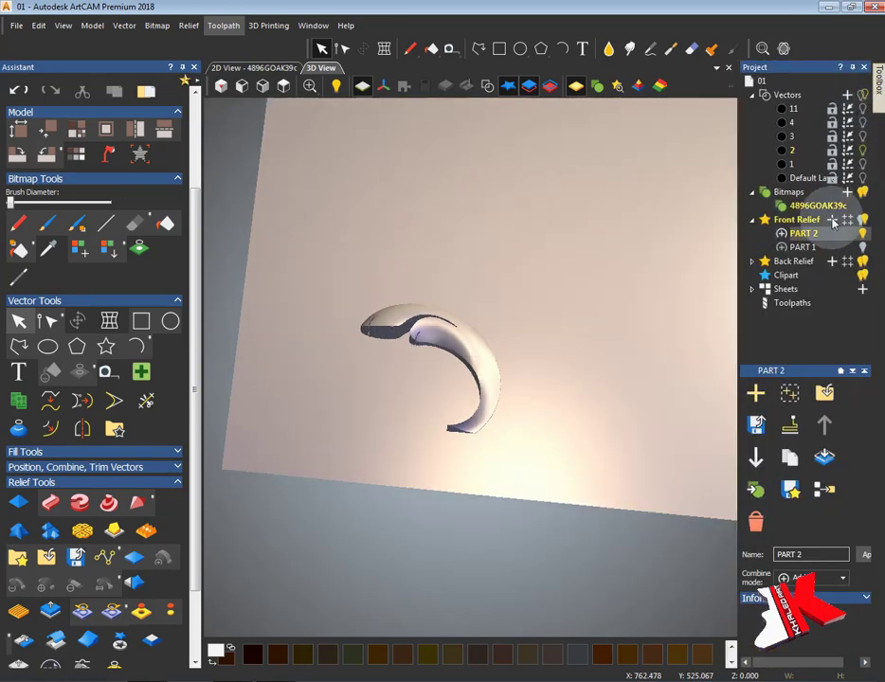
pyautogui.click(832, 219)
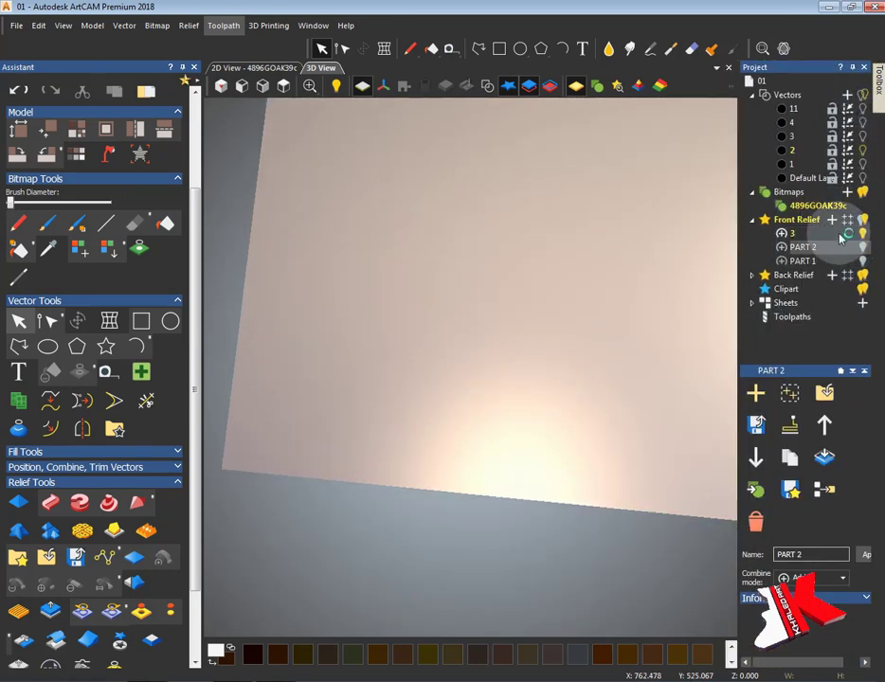
pyautogui.click(268, 69)
pyautogui.scroll(3, 545, 464)
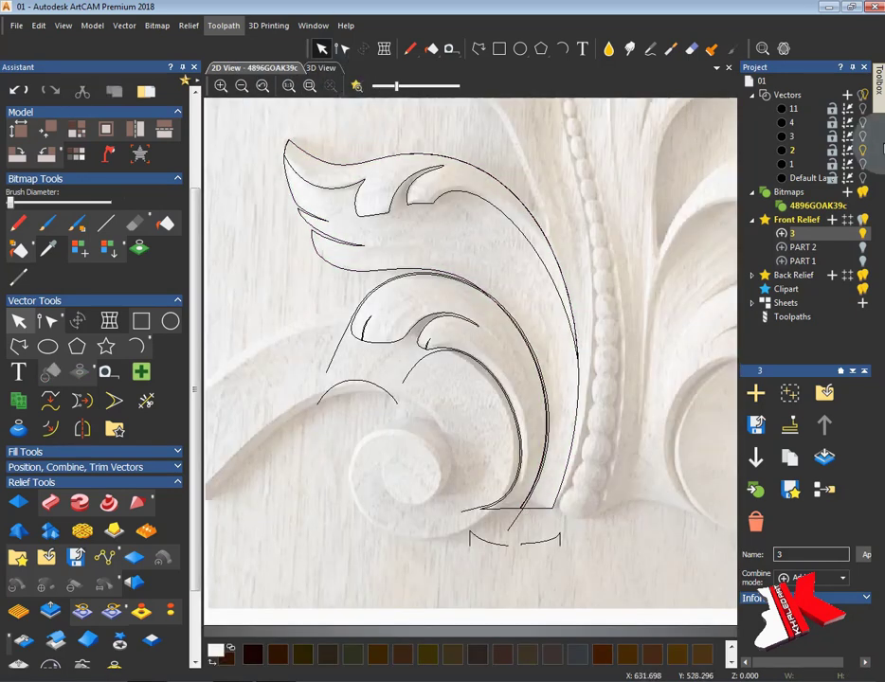
pyautogui.click(863, 150)
pyautogui.click(863, 150)
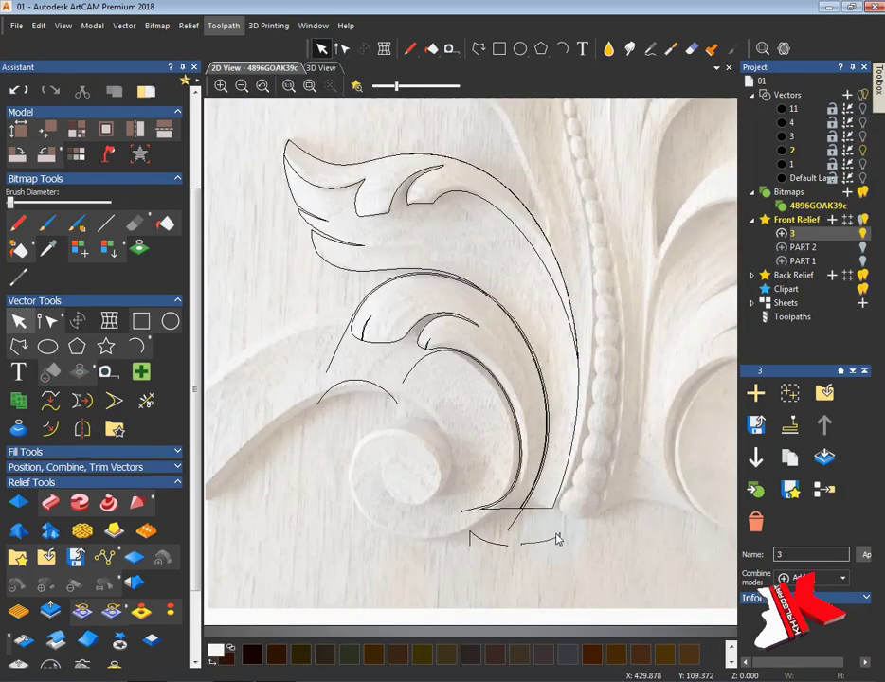
pyautogui.scroll(4, 518, 561)
# Step: Select the small arc below the leaf and edit its nodes
pyautogui.click(852, 67)
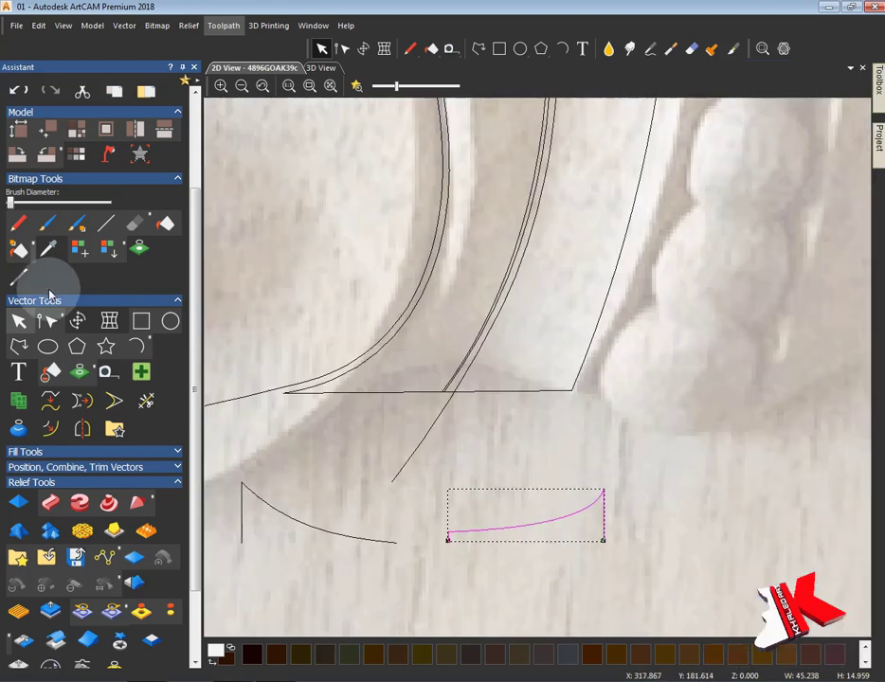
pyautogui.click(46, 321)
pyautogui.click(464, 537)
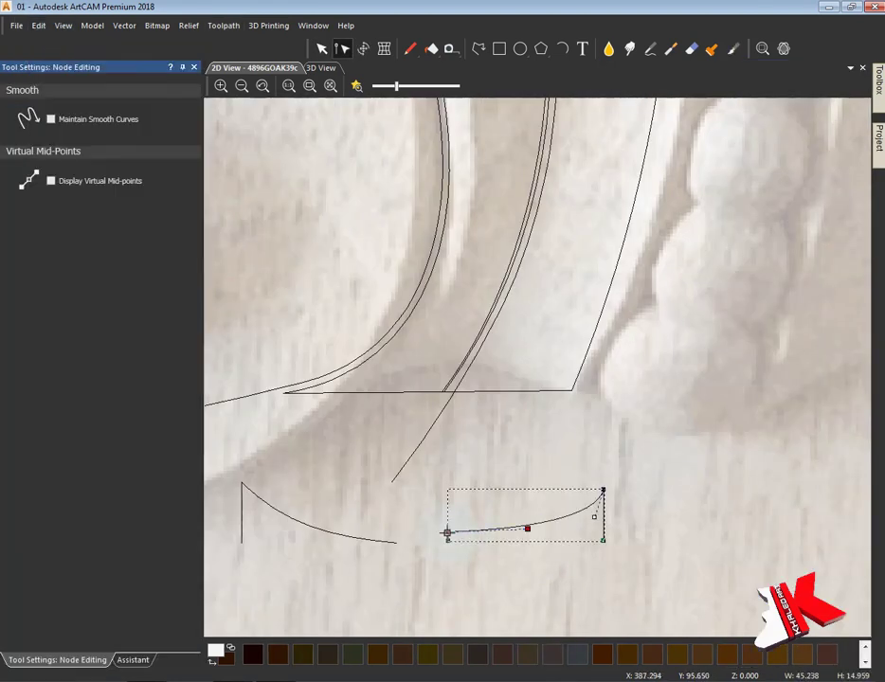
pyautogui.scroll(-3, 527, 457)
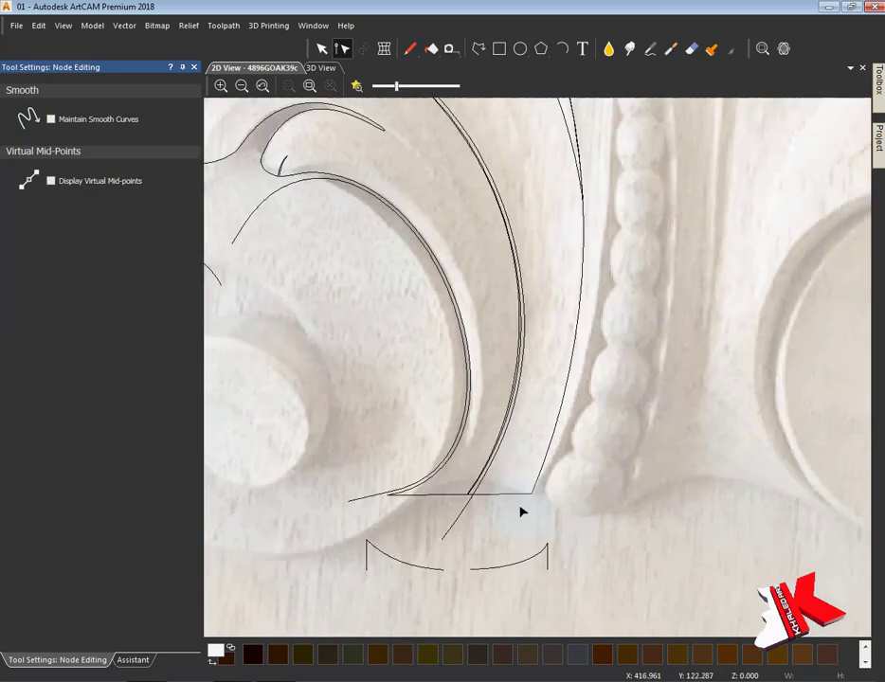
pyautogui.scroll(-2, 523, 509)
# Step: Offset the leaf's outer outline 2 mm outwards with radiused corners, fading the photo
pyautogui.click(132, 659)
pyautogui.press('n')
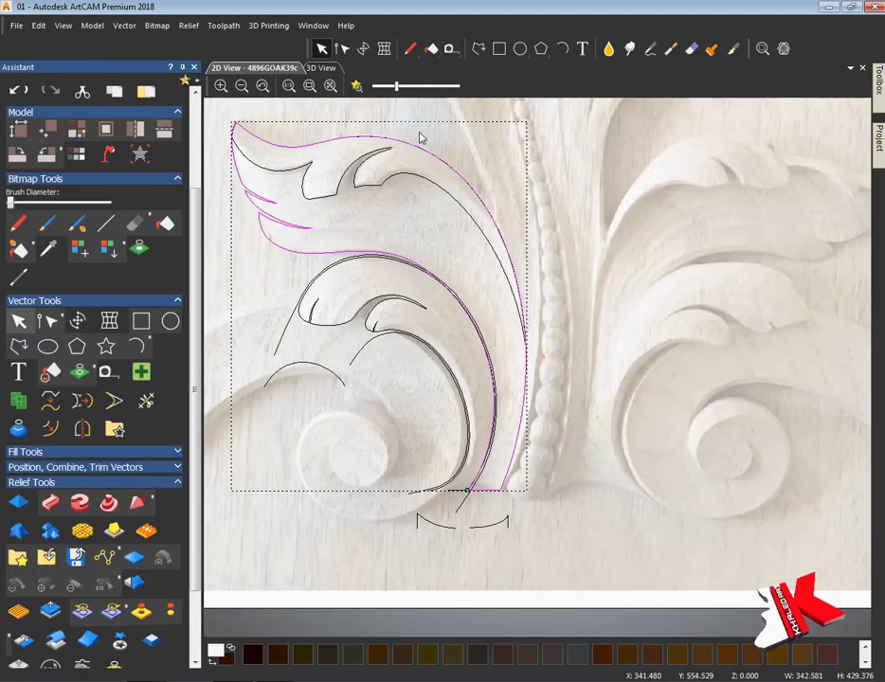
pyautogui.moveTo(396, 85); pyautogui.dragTo(374, 85)
pyautogui.click(93, 427)
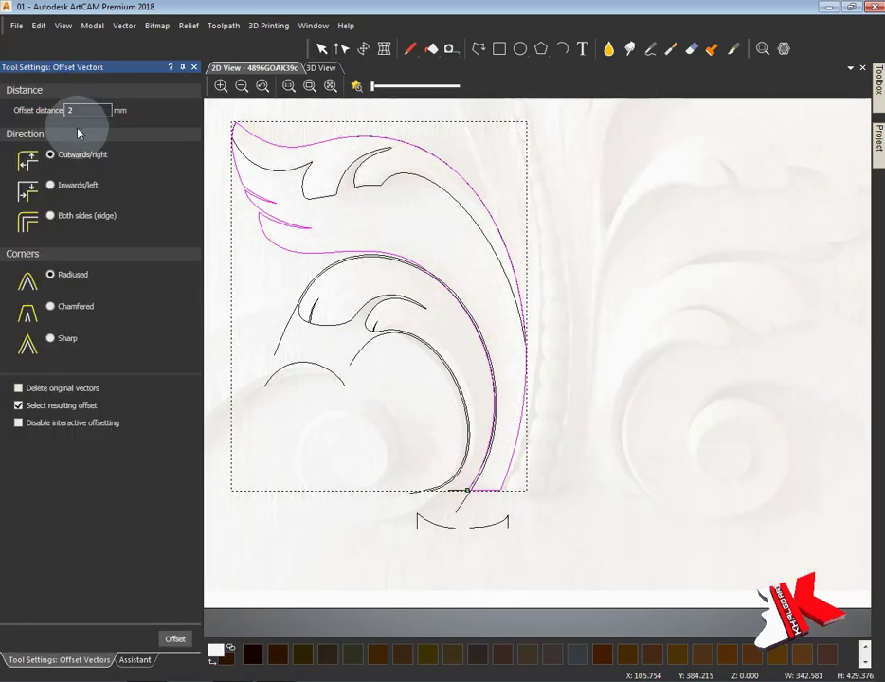
pyautogui.click(175, 638)
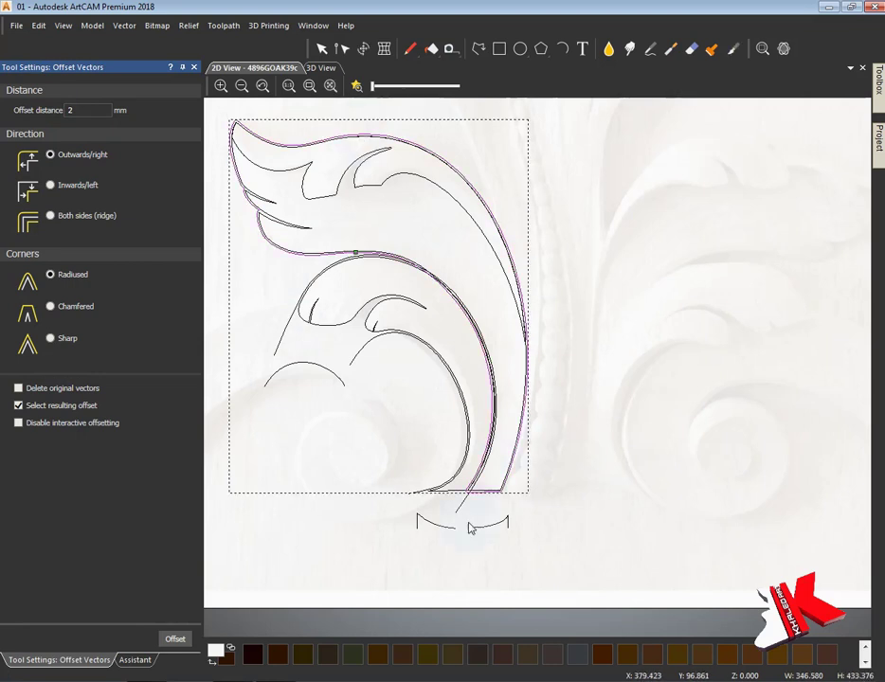
pyautogui.scroll(5, 528, 311)
pyautogui.click(517, 313)
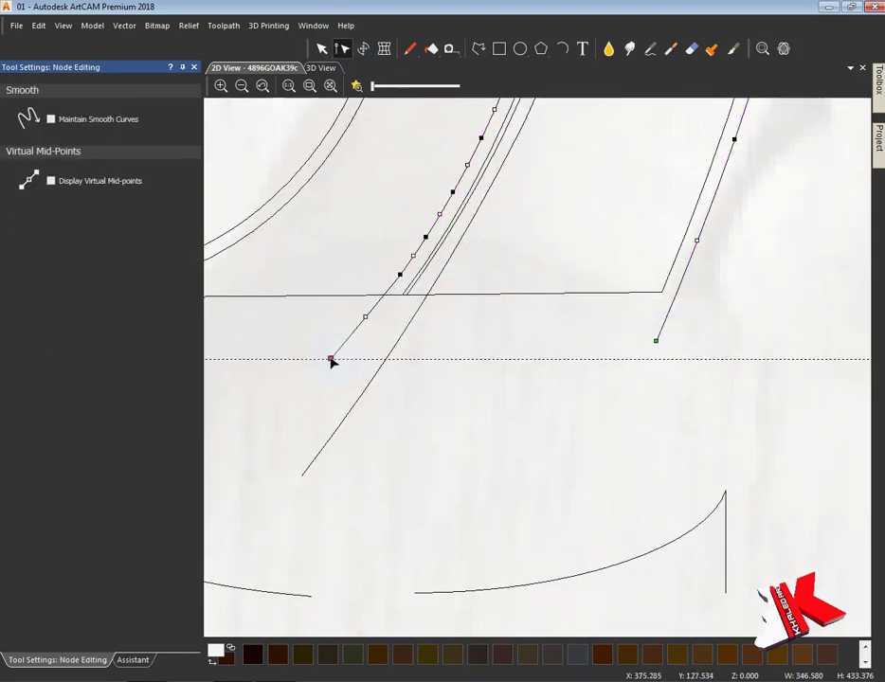
# Step: Adjust the upper offset curve's end nodes past the leaf tip, then select the lower curve
pyautogui.scroll(-5, 390, 200)
pyautogui.scroll(5, 376, 245)
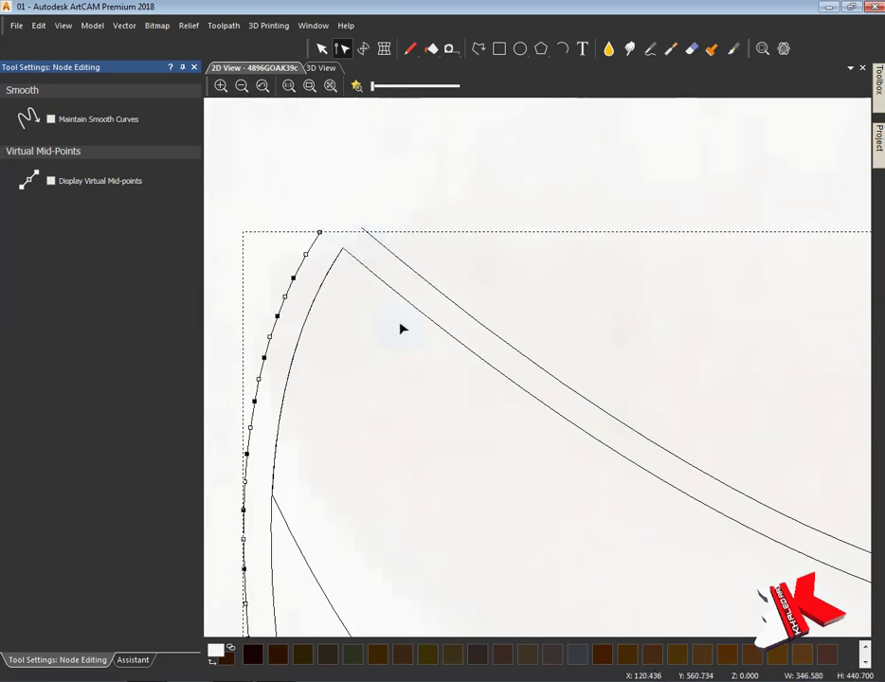
pyautogui.scroll(-2, 436, 350)
pyautogui.scroll(3, 376, 308)
pyautogui.scroll(-2, 389, 294)
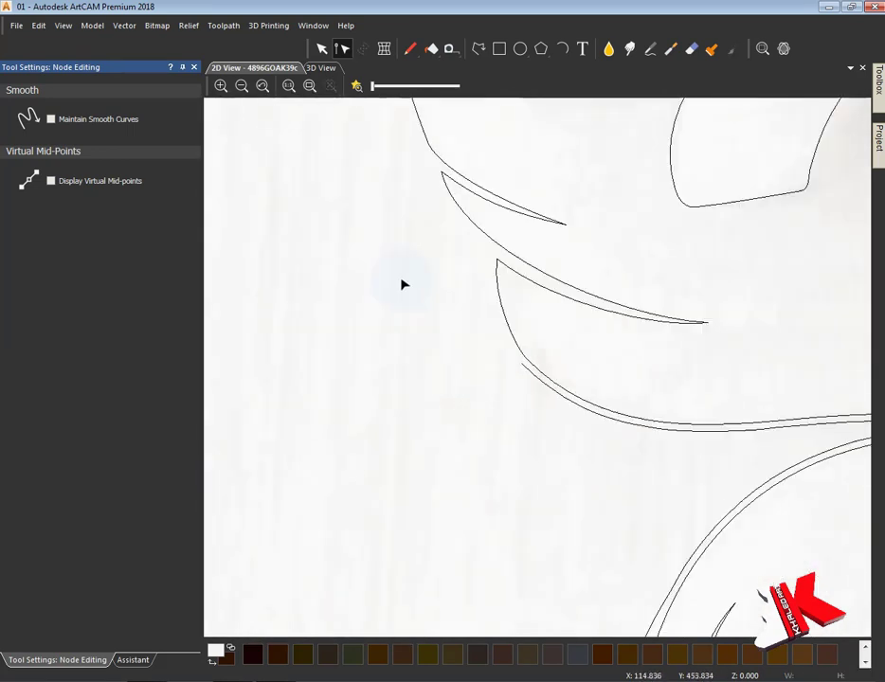
pyautogui.scroll(2, 454, 276)
pyautogui.scroll(1, 478, 379)
pyautogui.press('Escape')
pyautogui.click(581, 529)
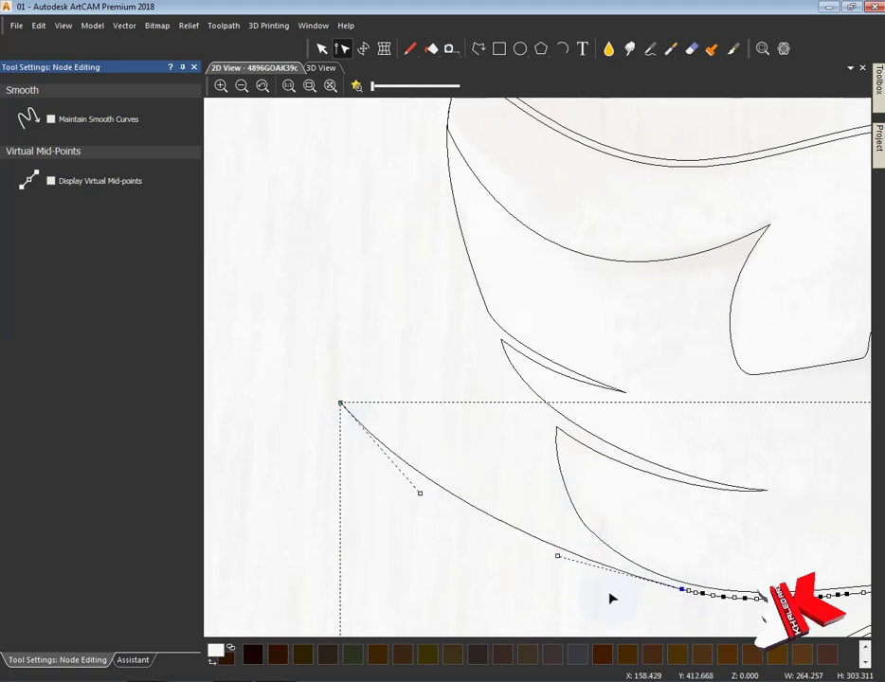
# Step: Extend the lower offset curve's end past the leaf base, checking the result in 3D
pyautogui.scroll(3, 611, 598)
pyautogui.scroll(2, 677, 609)
pyautogui.scroll(-5, 672, 612)
pyautogui.scroll(4, 446, 224)
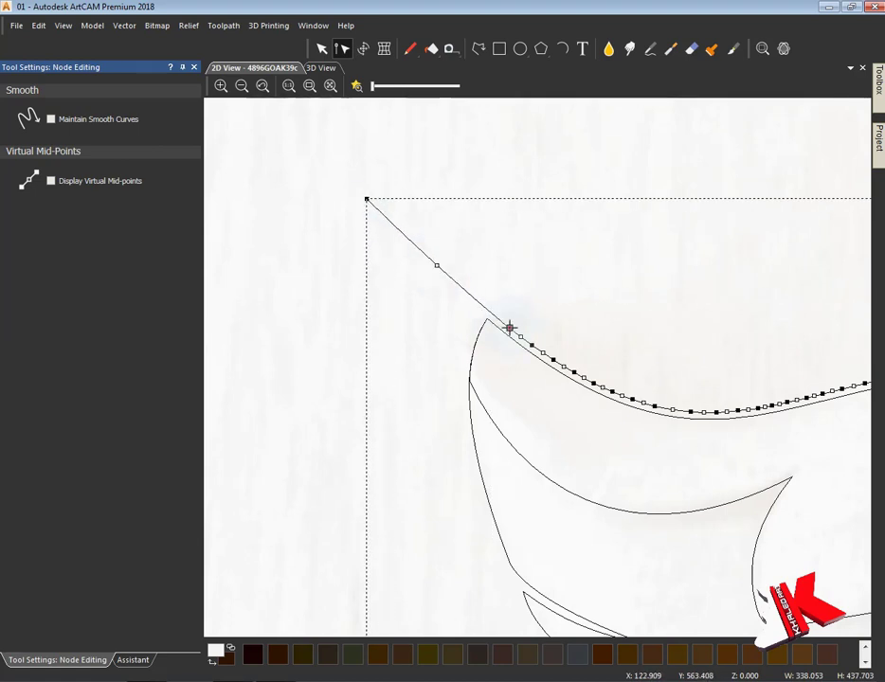
pyautogui.scroll(-3, 411, 385)
pyautogui.scroll(1, 275, 250)
pyautogui.press('F3')
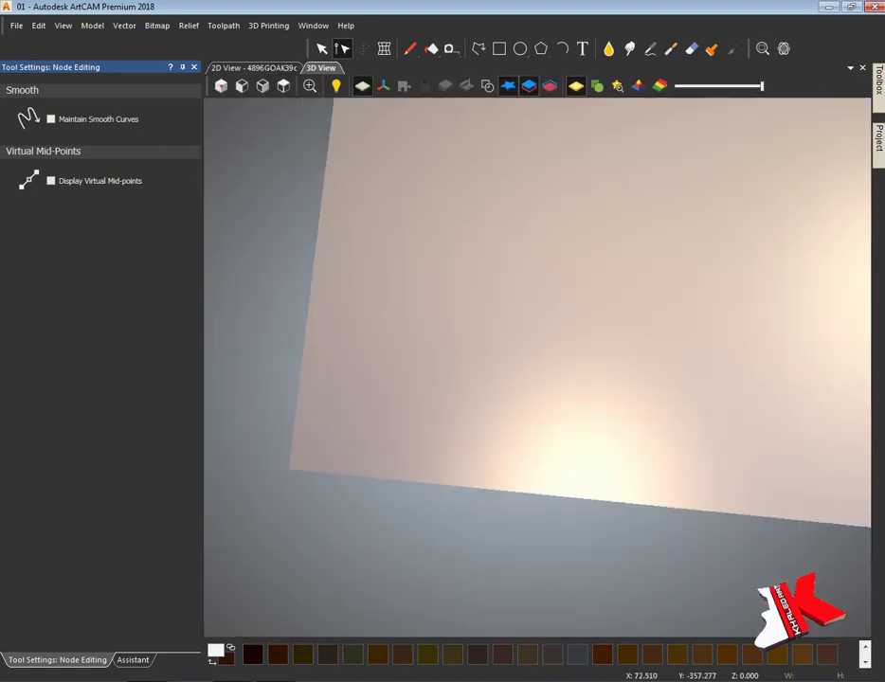
pyautogui.press('F2')
pyautogui.scroll(2, 419, 379)
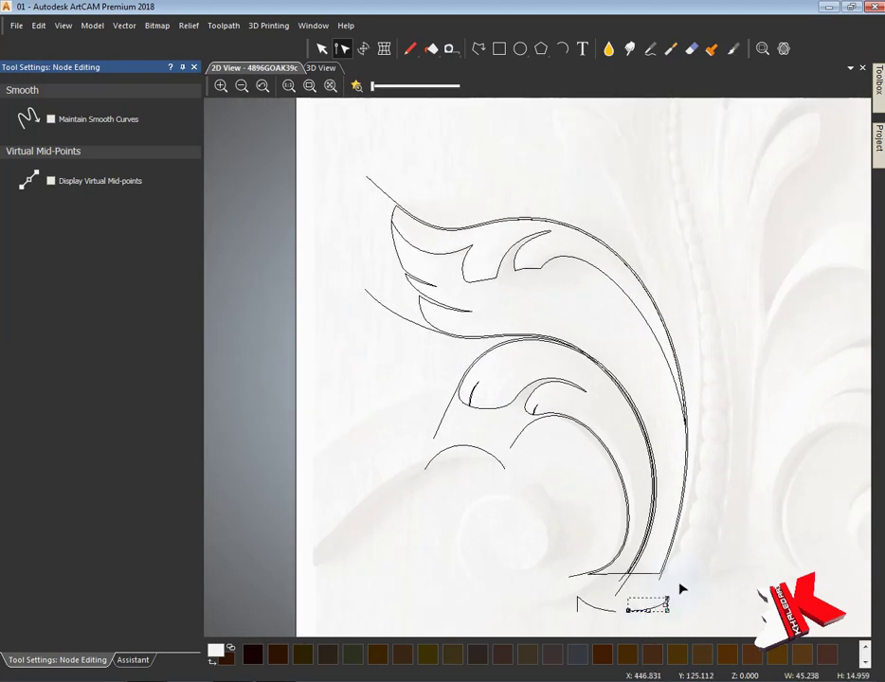
pyautogui.scroll(3, 670, 581)
pyautogui.press('n')
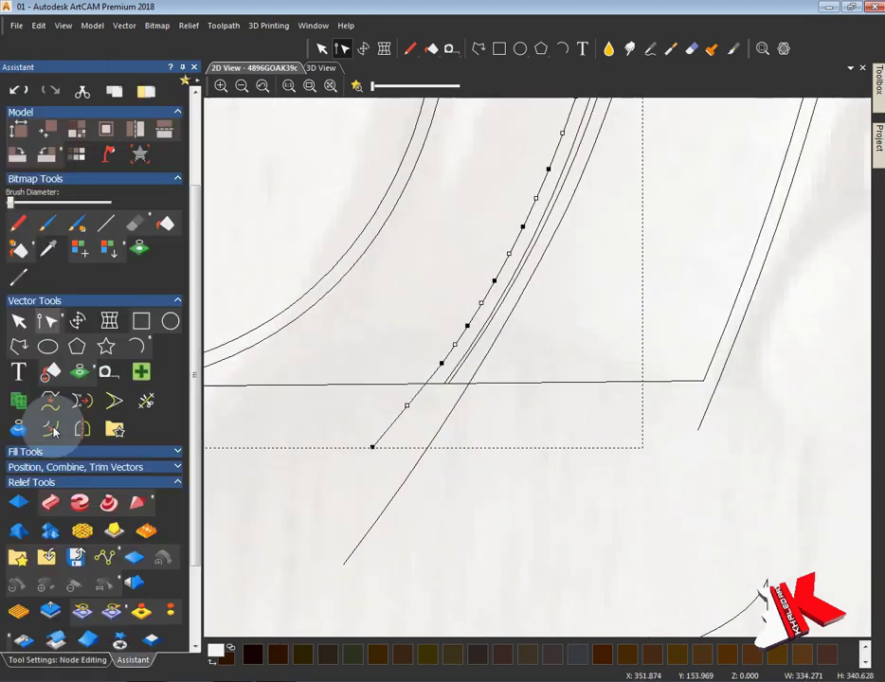
pyautogui.click(74, 529)
pyautogui.click(99, 121)
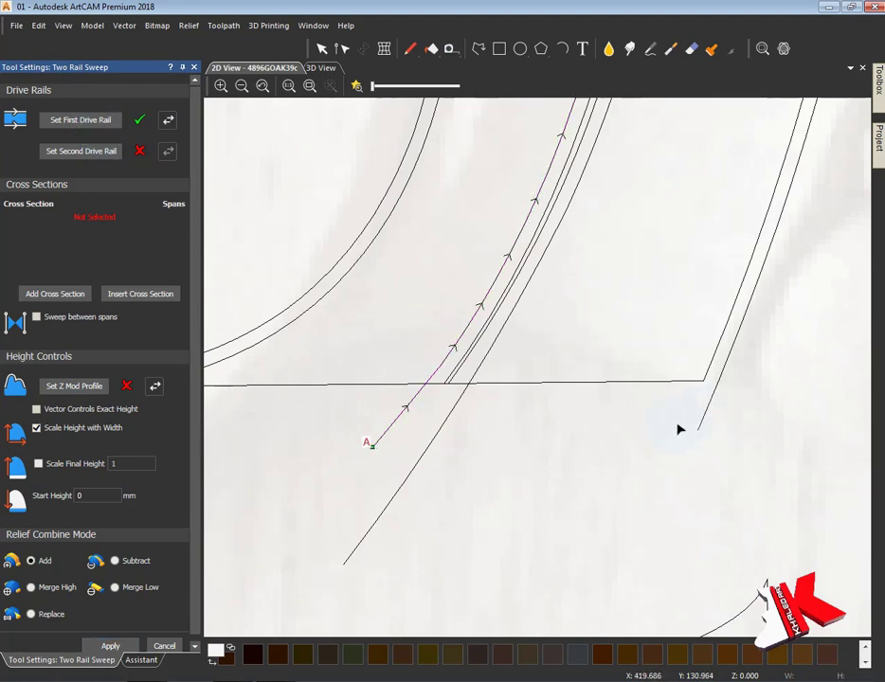
pyautogui.scroll(-3, 624, 357)
pyautogui.click(623, 546)
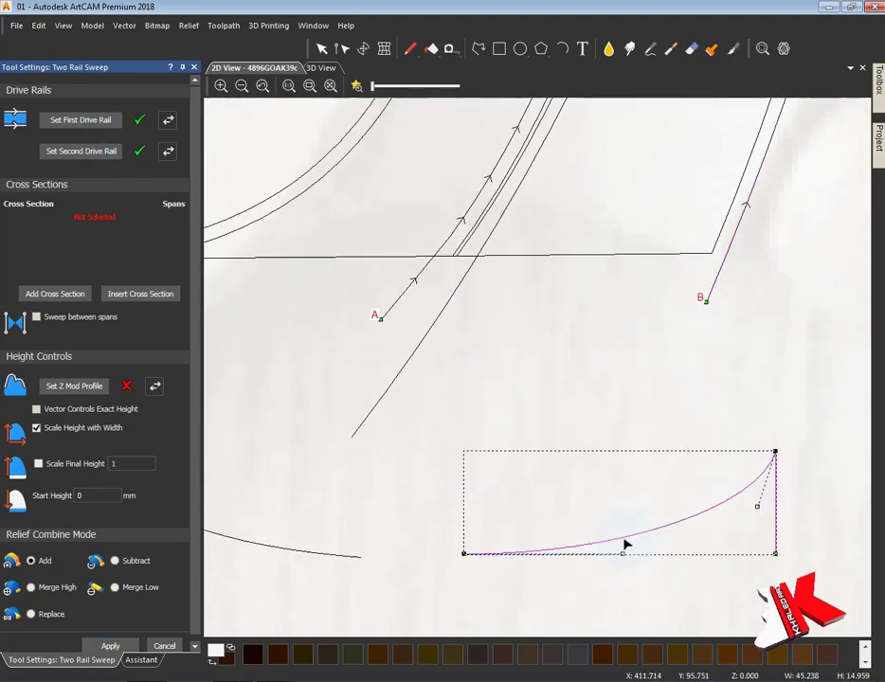
pyautogui.press('F3')
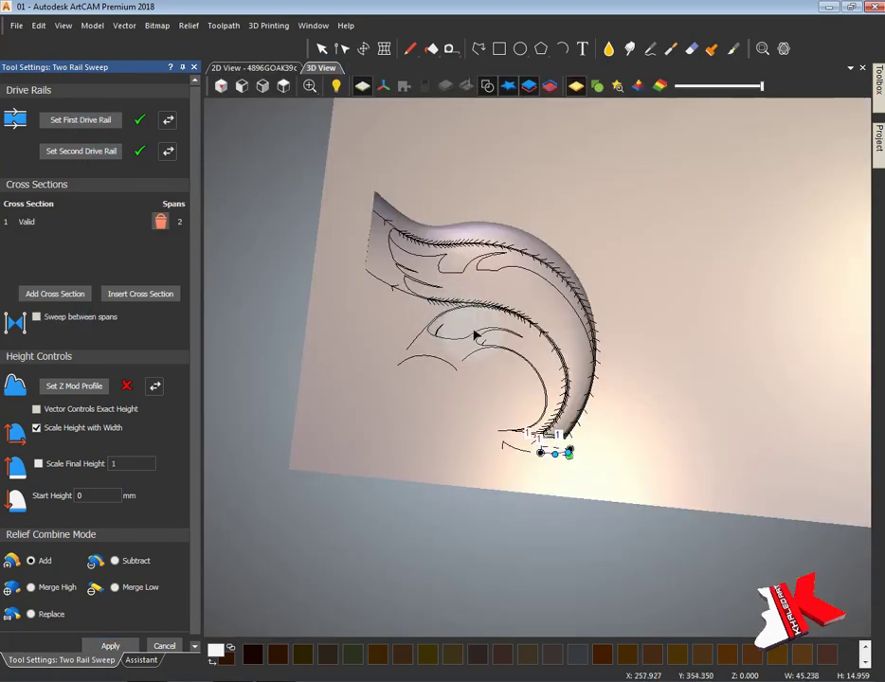
pyautogui.moveTo(473, 335); pyautogui.dragTo(364, 446)
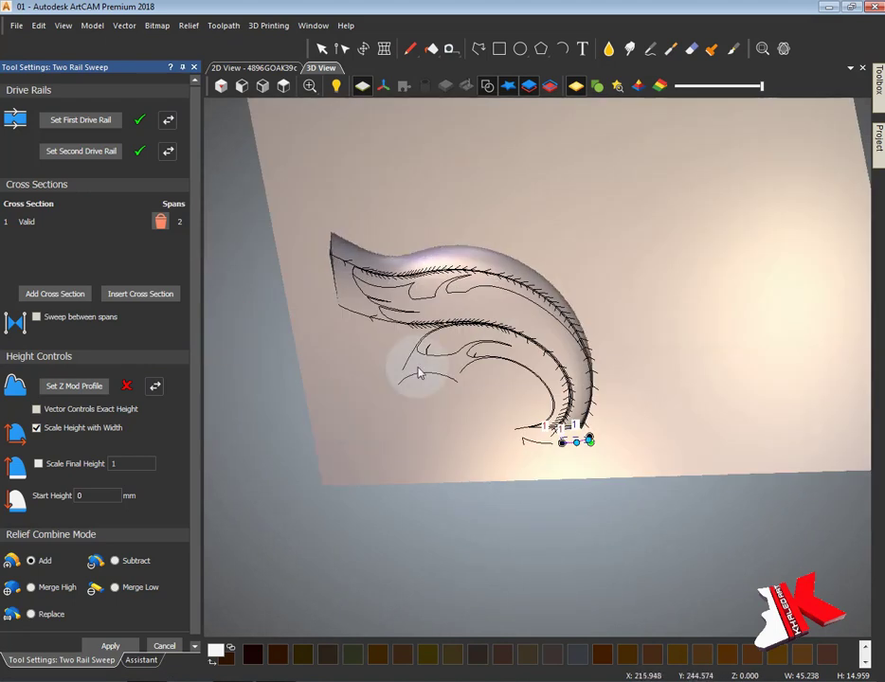
pyautogui.moveTo(420, 372); pyautogui.dragTo(227, 194)
pyautogui.press('F2')
pyautogui.scroll(-5, 511, 347)
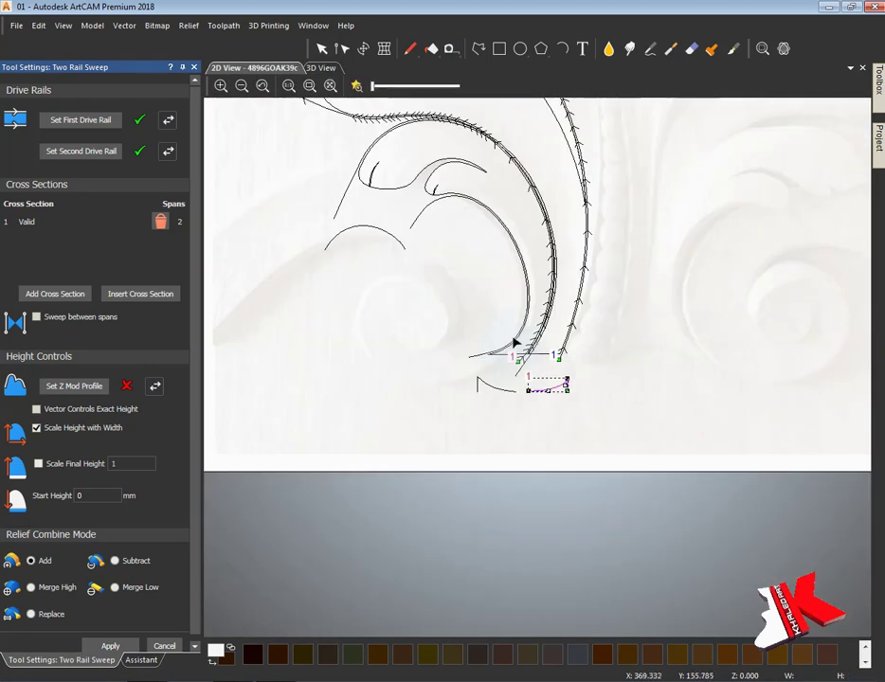
pyautogui.click(139, 660)
pyautogui.scroll(3, 550, 382)
pyautogui.scroll(-2, 326, 344)
# Step: Draw an arc cross-section near the leaf tip and view the vectors in 3D
pyautogui.scroll(-2, 367, 264)
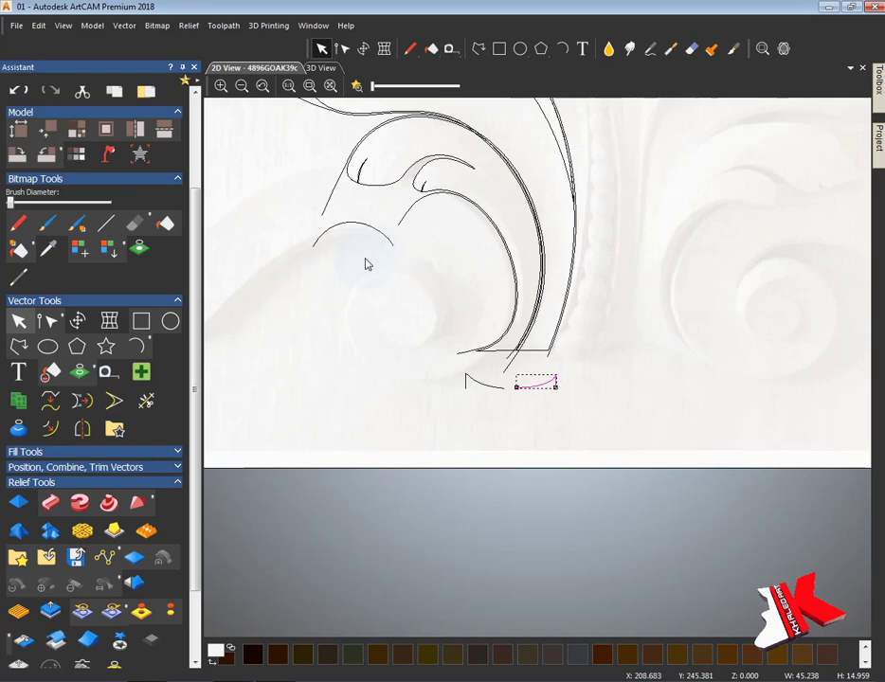
pyautogui.moveTo(367, 264); pyautogui.dragTo(429, 415, button='middle')
pyautogui.press('r')
pyautogui.press('n')
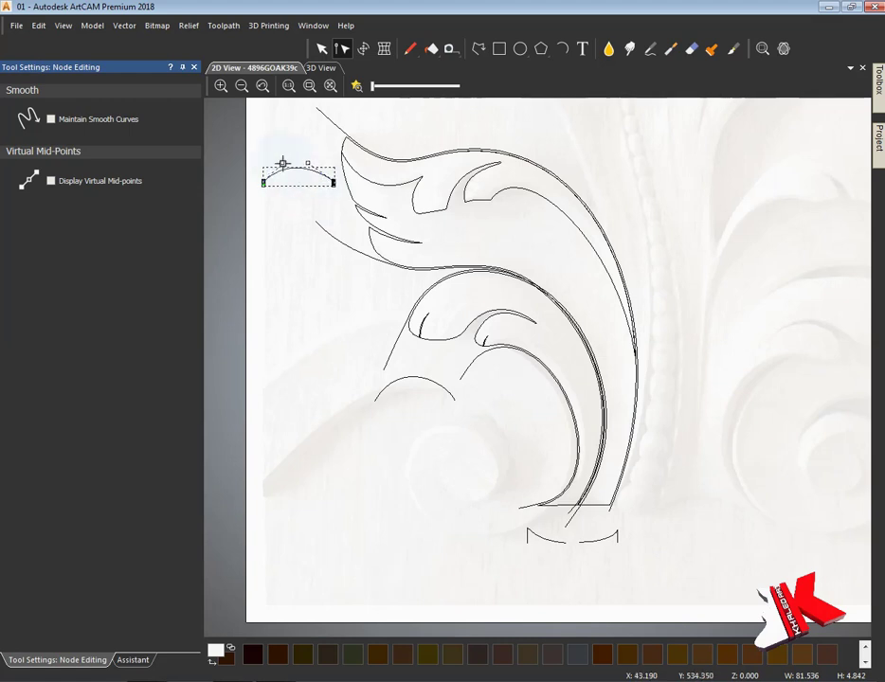
pyautogui.press('F3')
pyautogui.moveTo(454, 415)
pyautogui.mouseDown()
pyautogui.moveTo(381, 473)
pyautogui.moveTo(505, 429)
pyautogui.moveTo(542, 446)
pyautogui.mouseUp()
# Step: Create a two-rail sweep on the offset rails with the base and tip arcs as cross-sections
pyautogui.click(133, 659)
pyautogui.click(54, 504)
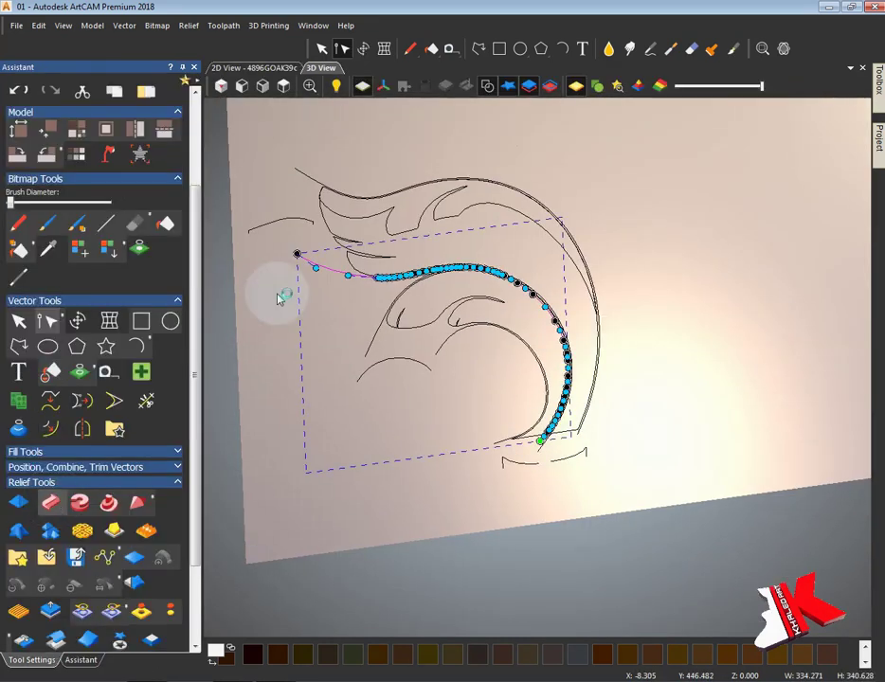
pyautogui.click(559, 457)
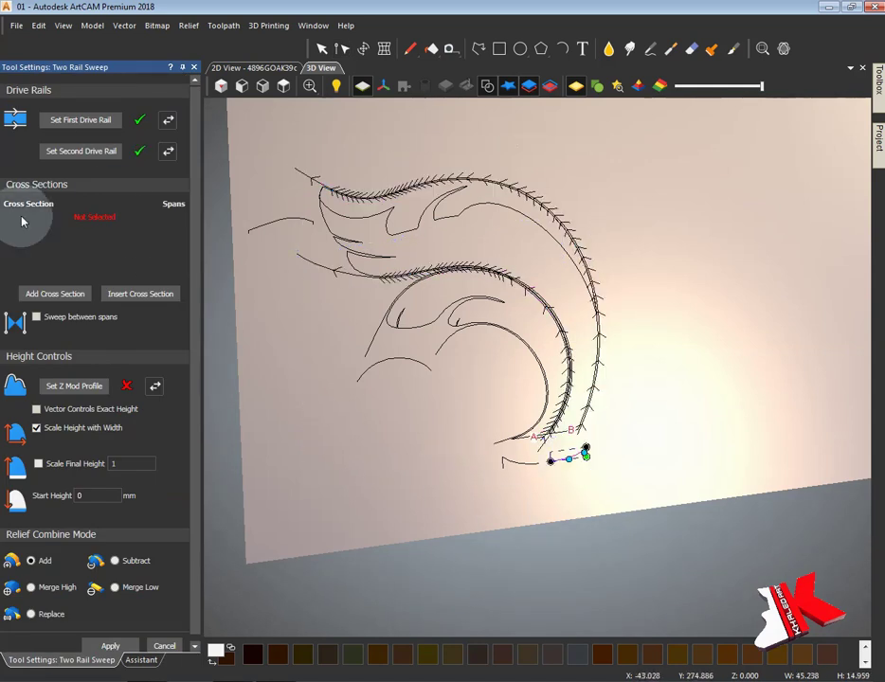
pyautogui.click(69, 301)
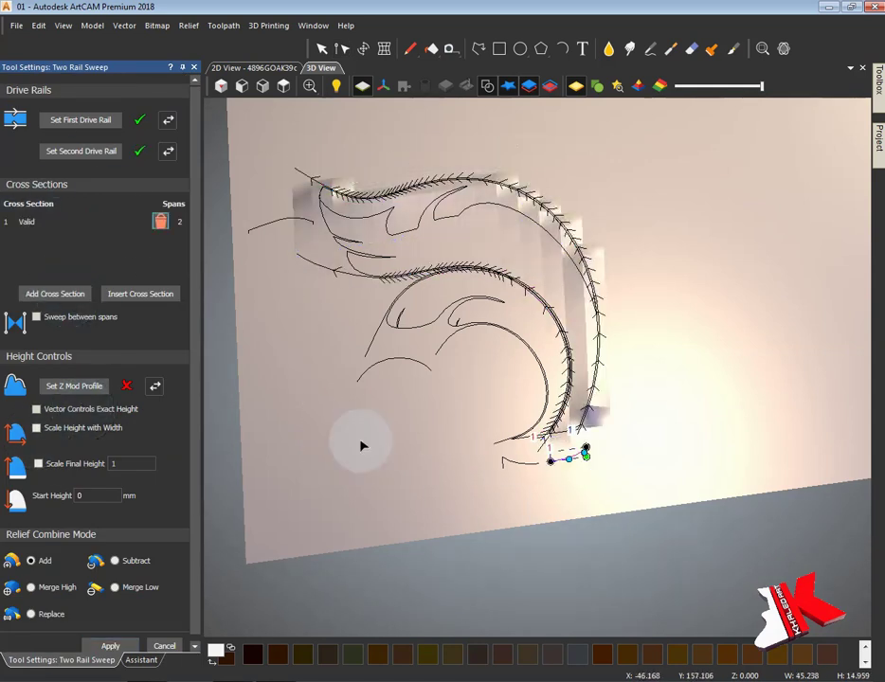
pyautogui.moveTo(363, 444)
pyautogui.mouseDown()
pyautogui.moveTo(478, 410)
pyautogui.moveTo(436, 444)
pyautogui.moveTo(430, 273)
pyautogui.moveTo(422, 375)
pyautogui.moveTo(530, 464)
pyautogui.moveTo(348, 300)
pyautogui.mouseUp()
pyautogui.click(347, 300)
pyautogui.click(68, 294)
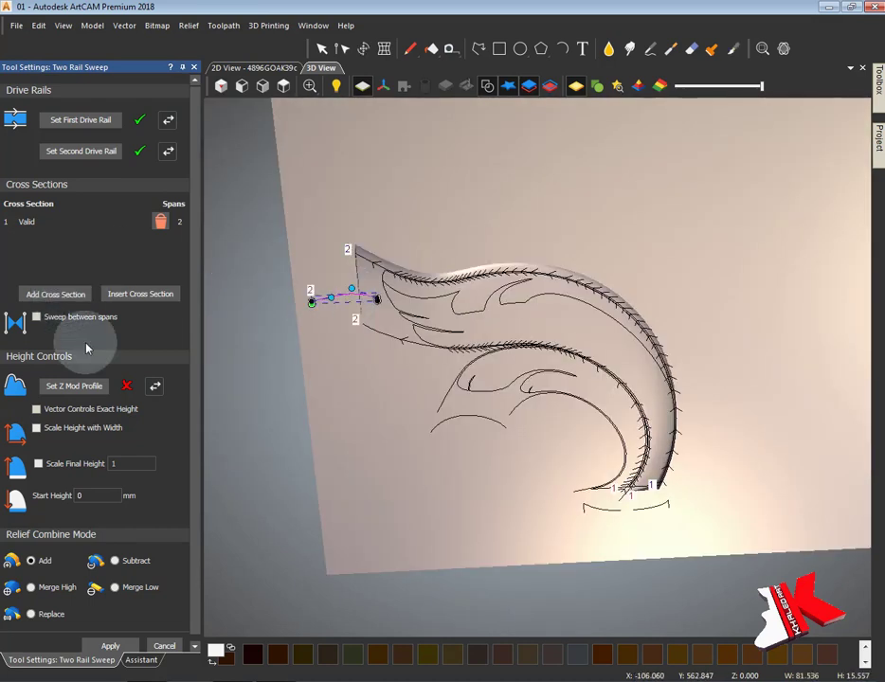
pyautogui.click(164, 257)
pyautogui.click(143, 248)
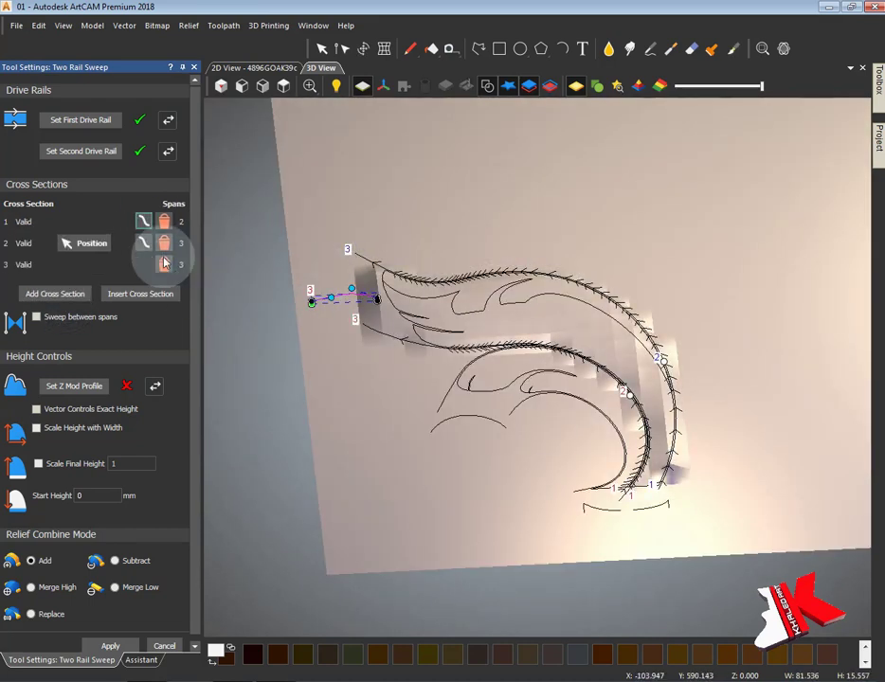
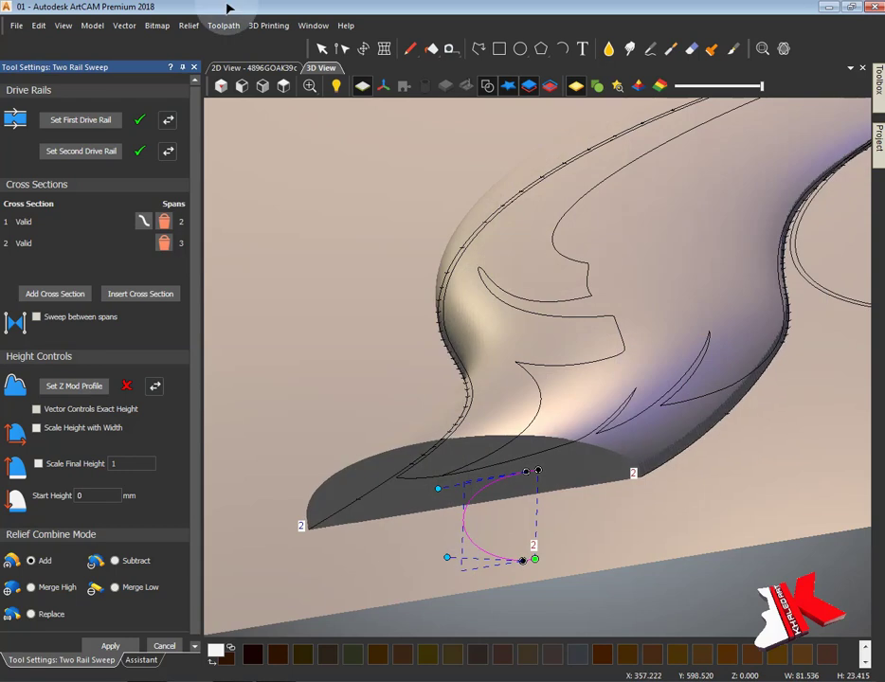
# Step: Reshape the sweep's cross-section profile handles, comparing against the faded-in carving reference image
pyautogui.click(254, 67)
pyautogui.moveTo(375, 86); pyautogui.dragTo(452, 87)
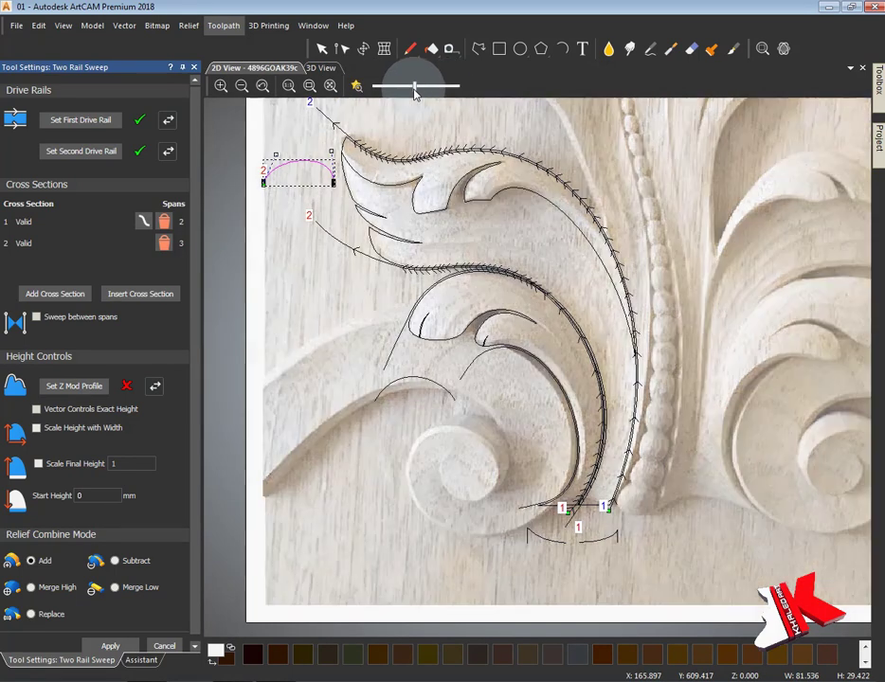
pyautogui.click(320, 68)
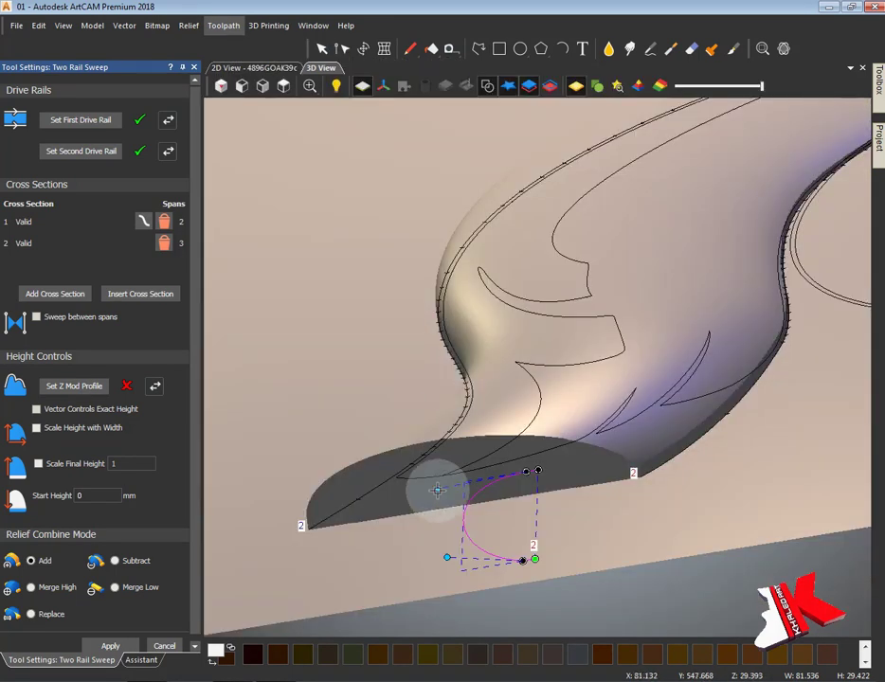
pyautogui.moveTo(446, 559); pyautogui.dragTo(527, 507)
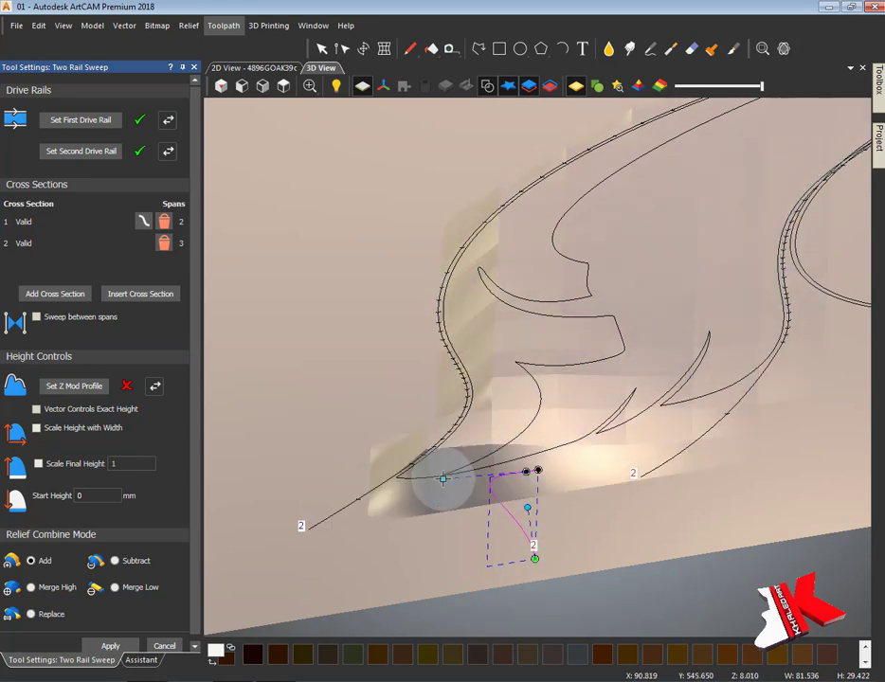
pyautogui.moveTo(527, 508)
pyautogui.mouseDown()
pyautogui.moveTo(509, 519)
pyautogui.moveTo(597, 502)
pyautogui.moveTo(470, 554)
pyautogui.moveTo(457, 491)
pyautogui.moveTo(289, 297)
pyautogui.moveTo(518, 439)
pyautogui.moveTo(606, 312)
pyautogui.mouseUp()
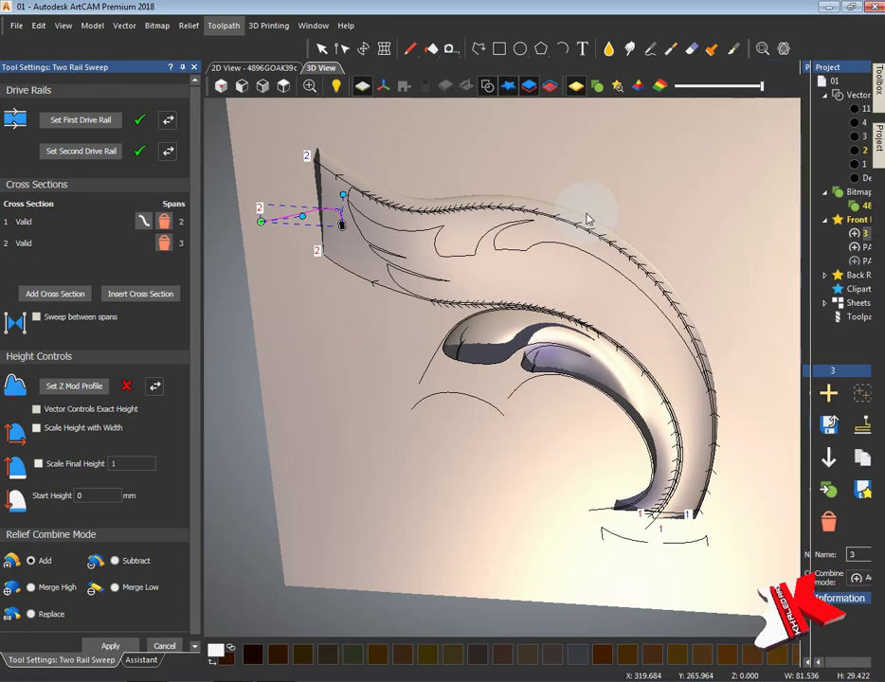
pyautogui.moveTo(587, 194)
pyautogui.mouseDown()
pyautogui.moveTo(570, 385)
pyautogui.moveTo(425, 325)
pyautogui.moveTo(580, 382)
pyautogui.moveTo(588, 433)
pyautogui.moveTo(718, 476)
pyautogui.moveTo(579, 340)
pyautogui.moveTo(717, 406)
pyautogui.moveTo(630, 447)
pyautogui.moveTo(306, 346)
pyautogui.moveTo(475, 502)
pyautogui.moveTo(517, 502)
pyautogui.mouseUp()
pyautogui.moveTo(382, 475)
pyautogui.mouseDown()
pyautogui.moveTo(372, 512)
pyautogui.moveTo(364, 474)
pyautogui.moveTo(313, 491)
pyautogui.mouseUp()
# Step: Check the sweep in front and side views, then apply the two-rail sweep
pyautogui.moveTo(517, 501)
pyautogui.mouseDown()
pyautogui.moveTo(424, 524)
pyautogui.moveTo(478, 441)
pyautogui.moveTo(456, 282)
pyautogui.mouseUp()
pyautogui.click(263, 87)
pyautogui.click(240, 87)
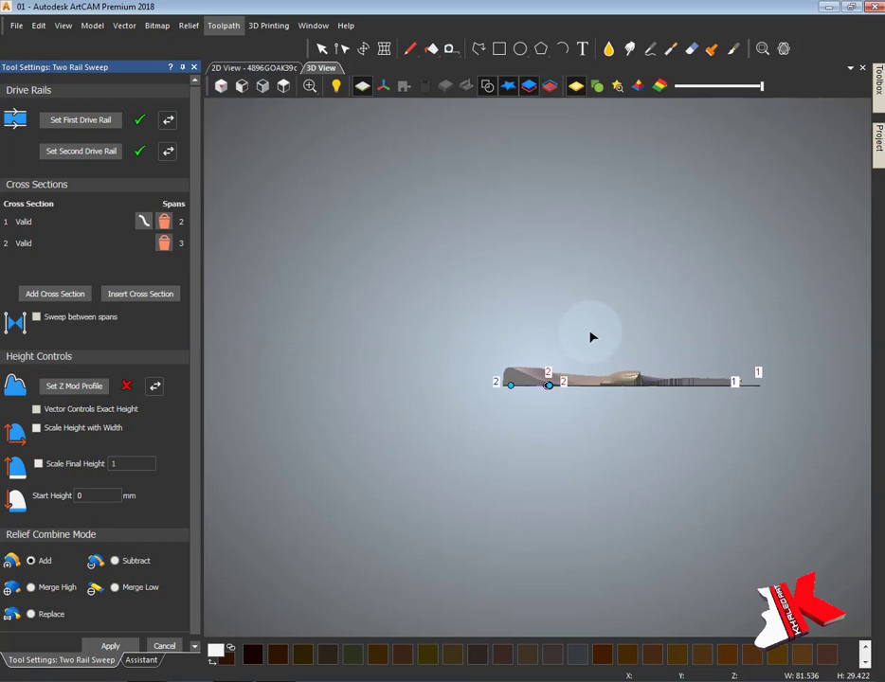
pyautogui.scroll(2, 588, 337)
pyautogui.scroll(3, 550, 374)
pyautogui.scroll(1, 530, 379)
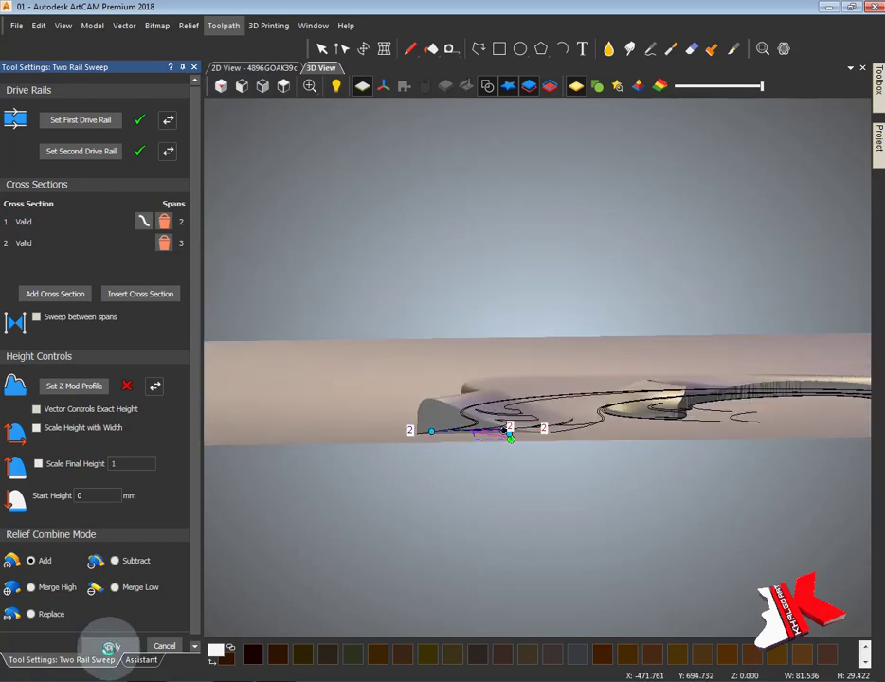
pyautogui.click(111, 645)
pyautogui.moveTo(330, 587)
pyautogui.mouseDown()
pyautogui.moveTo(482, 367)
pyautogui.moveTo(433, 386)
pyautogui.mouseUp()
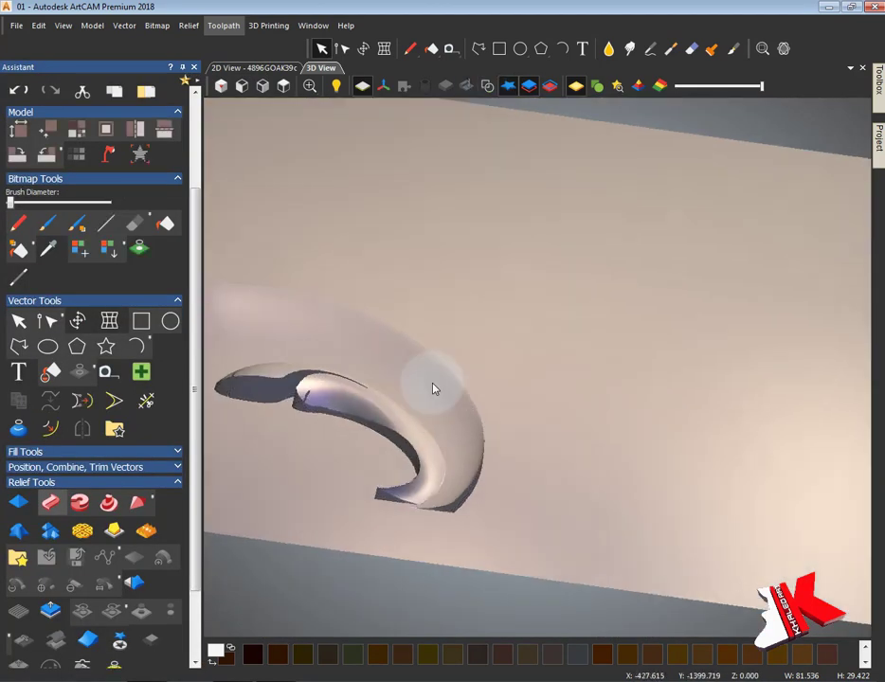
# Step: Show vectors over the 3D relief and create a rectangle around the selected leaf outline
pyautogui.scroll(3, 569, 474)
pyautogui.scroll(-2, 587, 381)
pyautogui.press('F11')
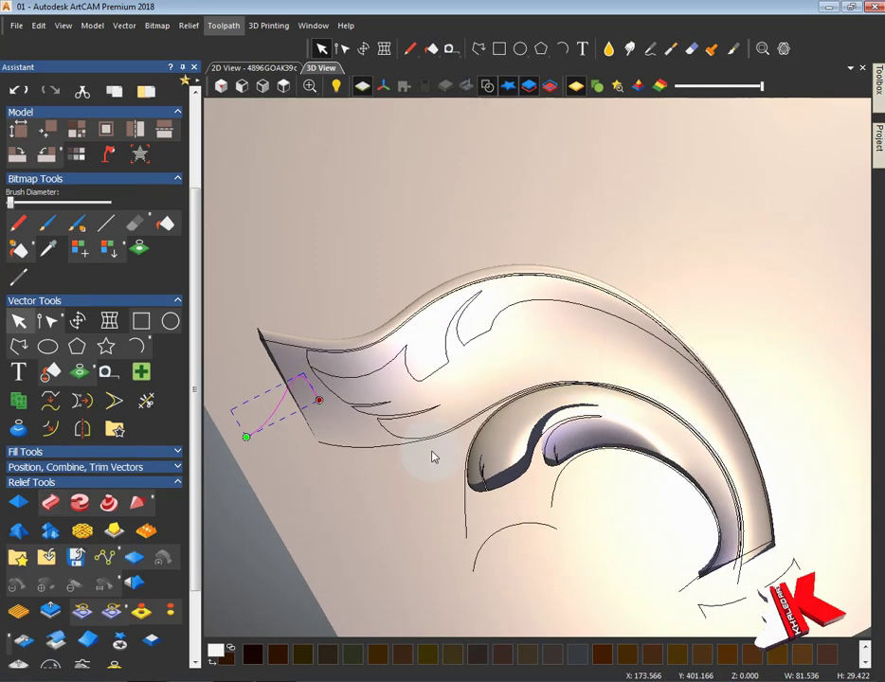
pyautogui.moveTo(388, 469); pyautogui.dragTo(432, 496)
pyautogui.click(373, 431)
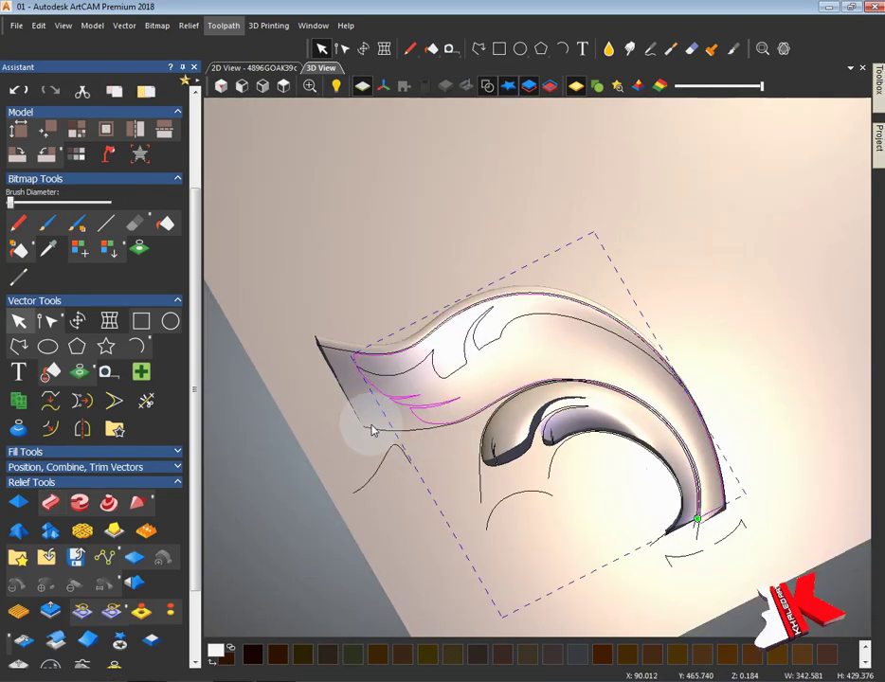
pyautogui.click(140, 323)
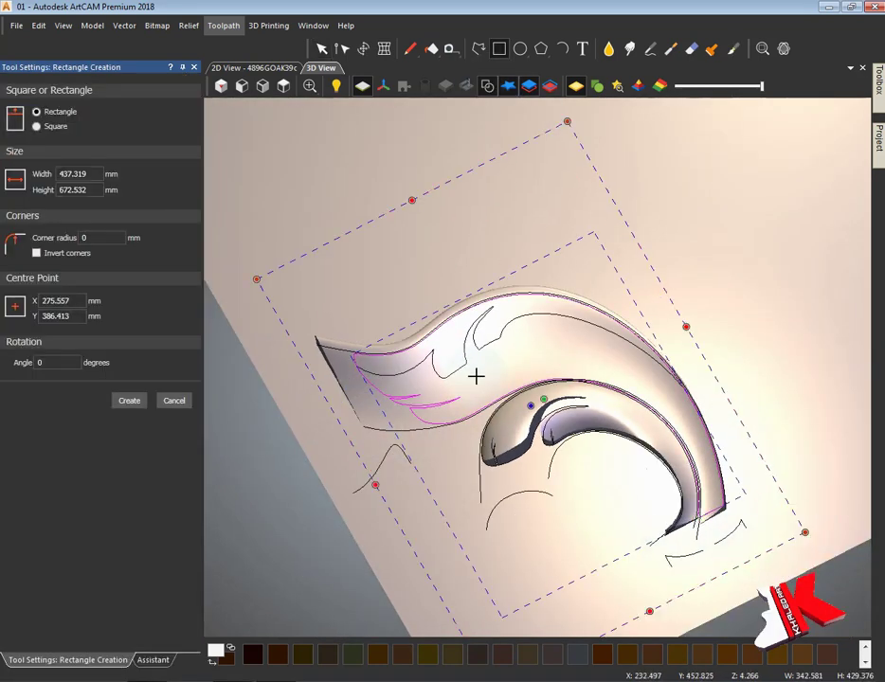
pyautogui.press('Return')
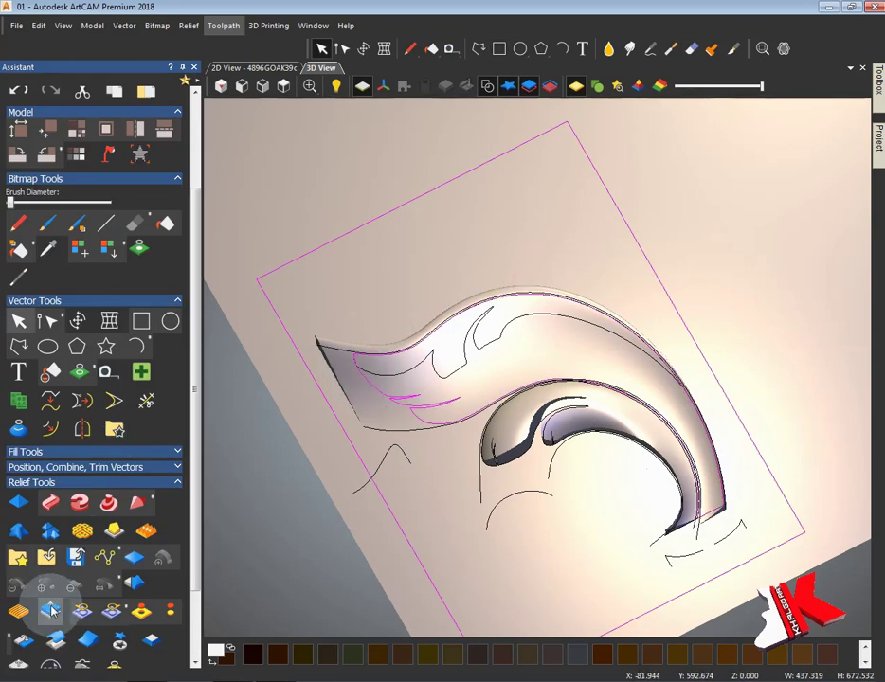
# Step: Open Scale Relief, then place a new line's first point below the curl
pyautogui.click(52, 611)
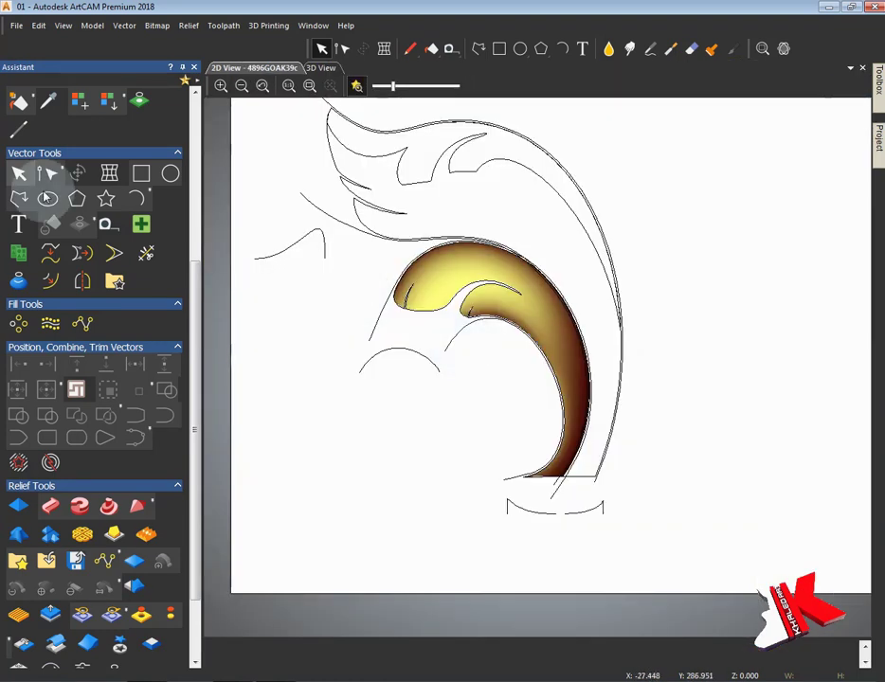
pyautogui.click(18, 197)
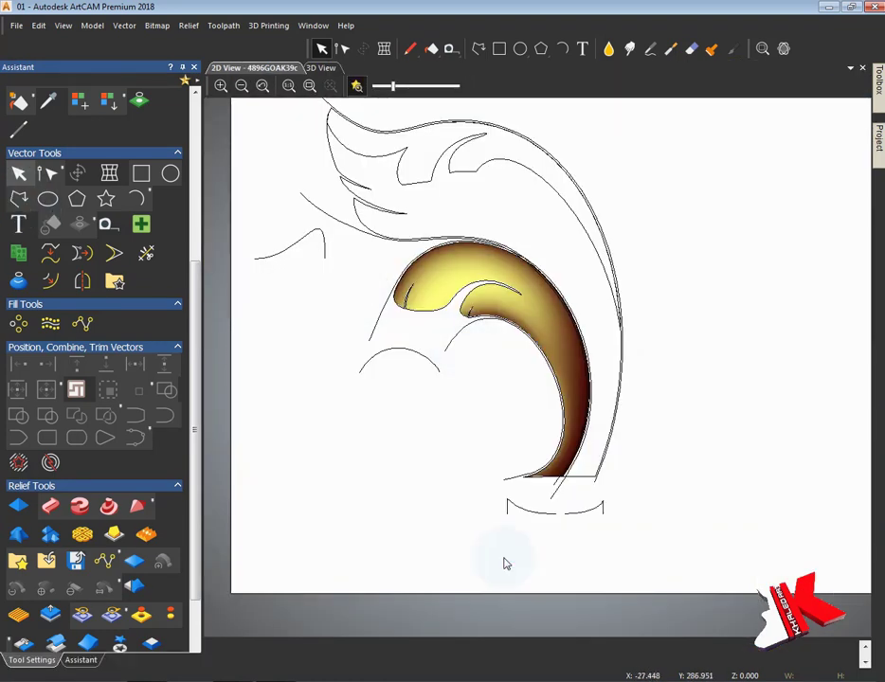
pyautogui.click(505, 536)
# Step: Finish the short line below the curl's base
pyautogui.click(568, 537)
pyautogui.press('Escape')
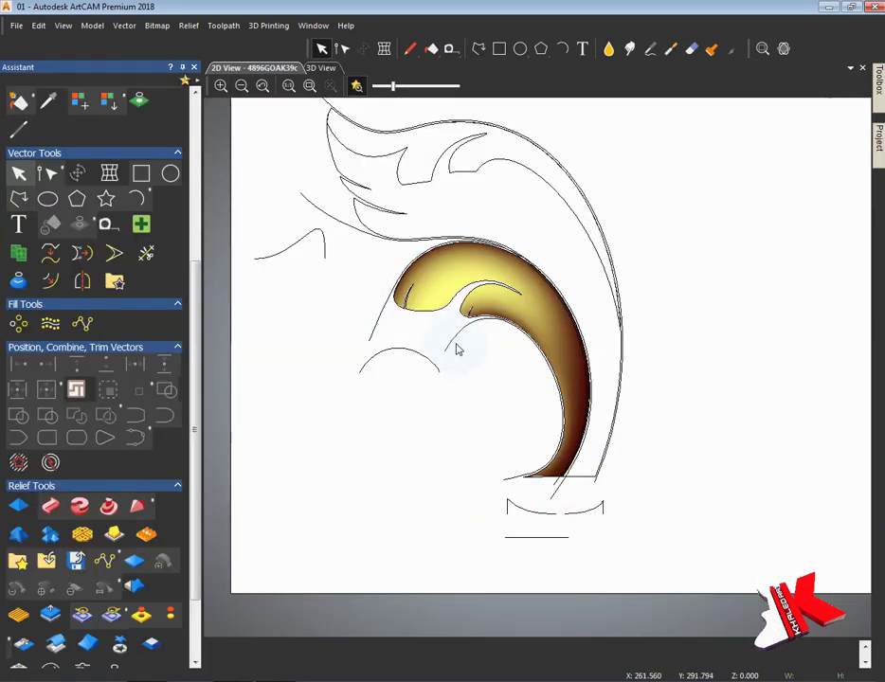
pyautogui.scroll(-3, 142, 392)
# Step: Start an extrusion with the small curve as its start profile
pyautogui.click(138, 416)
pyautogui.scroll(4, 461, 346)
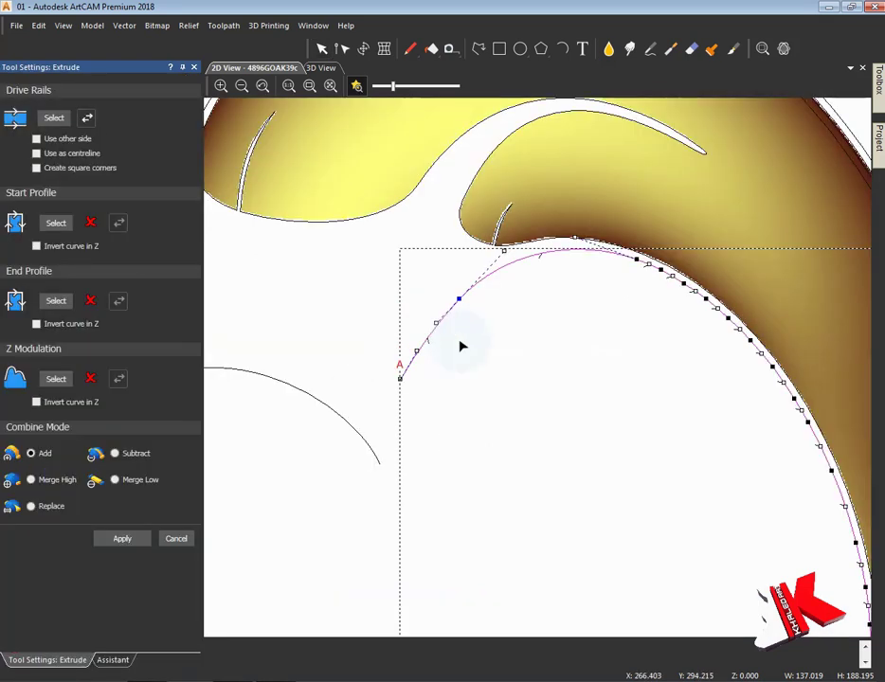
pyautogui.scroll(-3, 485, 464)
pyautogui.scroll(2, 582, 531)
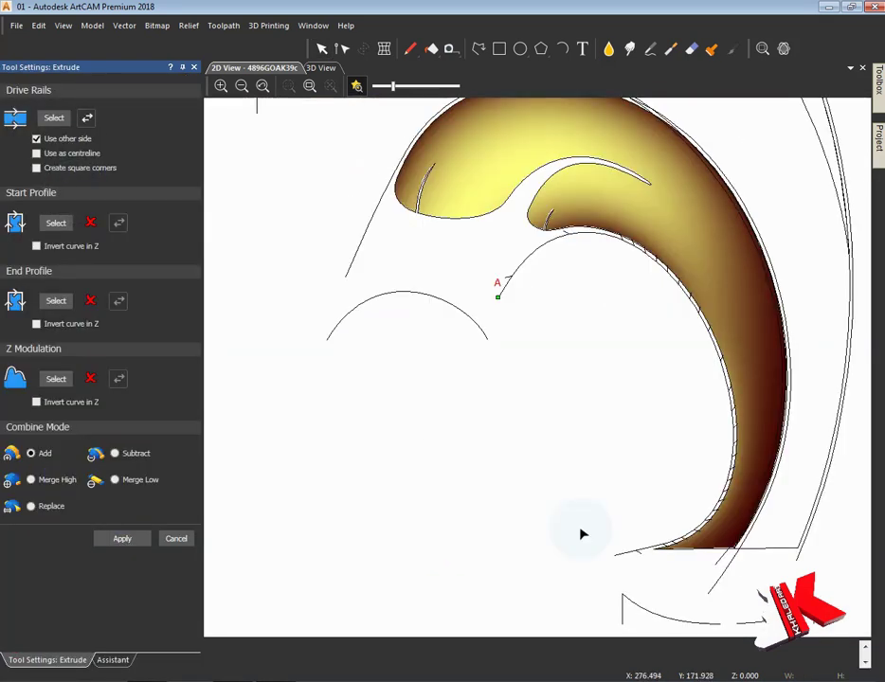
pyautogui.scroll(-2, 612, 497)
pyautogui.click(611, 493)
pyautogui.click(56, 222)
# Step: Set the extrusion's end profile in the 3D view and apply it to the relief
pyautogui.press('F3')
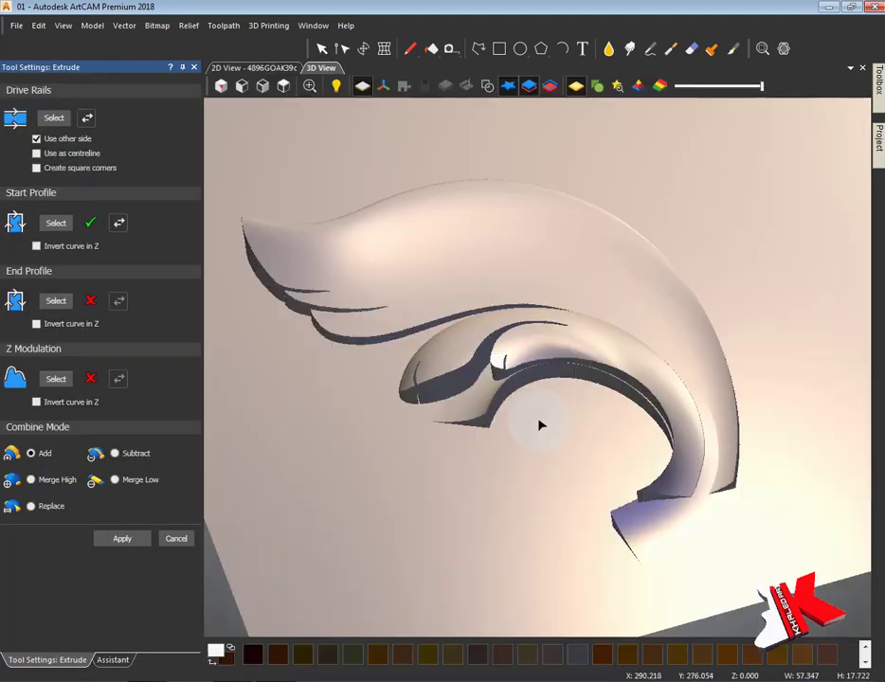
pyautogui.click(482, 98)
pyautogui.click(57, 301)
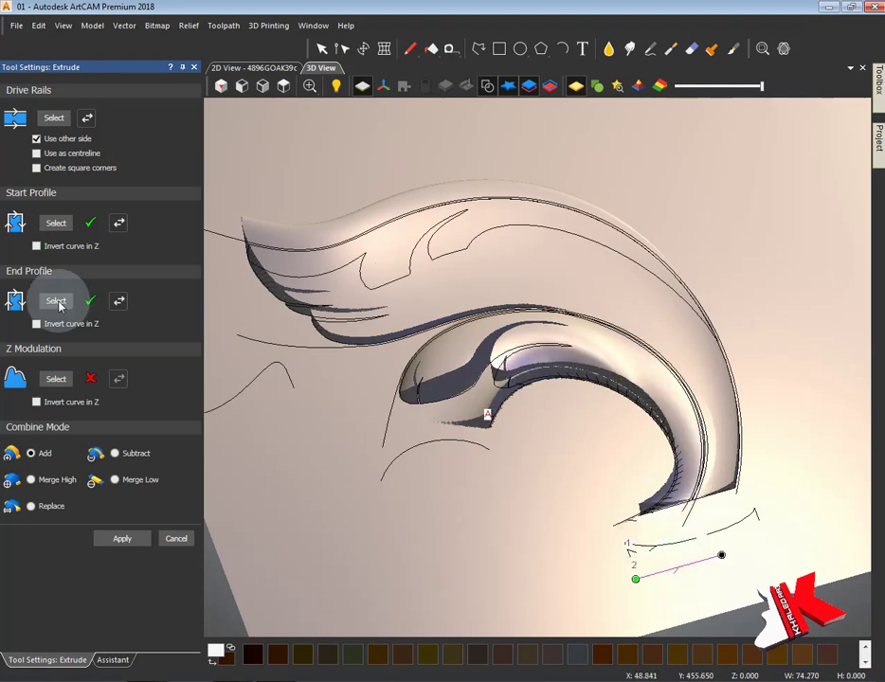
pyautogui.moveTo(563, 488)
pyautogui.mouseDown()
pyautogui.moveTo(563, 523)
pyautogui.moveTo(376, 421)
pyautogui.moveTo(411, 470)
pyautogui.moveTo(707, 485)
pyautogui.mouseUp()
pyautogui.click(121, 539)
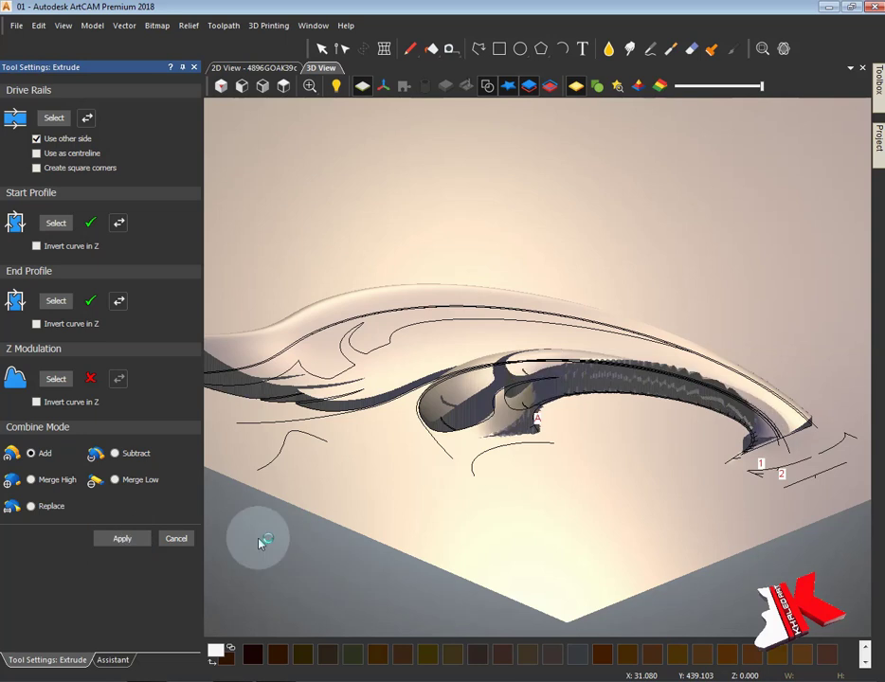
pyautogui.click(253, 67)
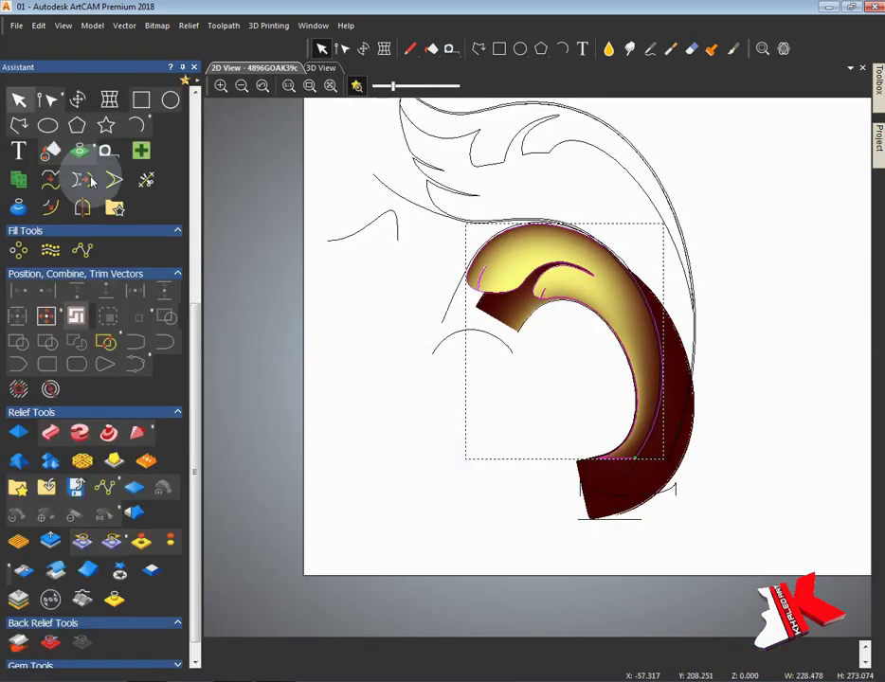
# Step: Draw a rectangle around the leaf relief and scale the relief inside it as the selected-vector mask
pyautogui.click(140, 100)
pyautogui.moveTo(402, 160); pyautogui.dragTo(801, 580)
pyautogui.press('Escape')
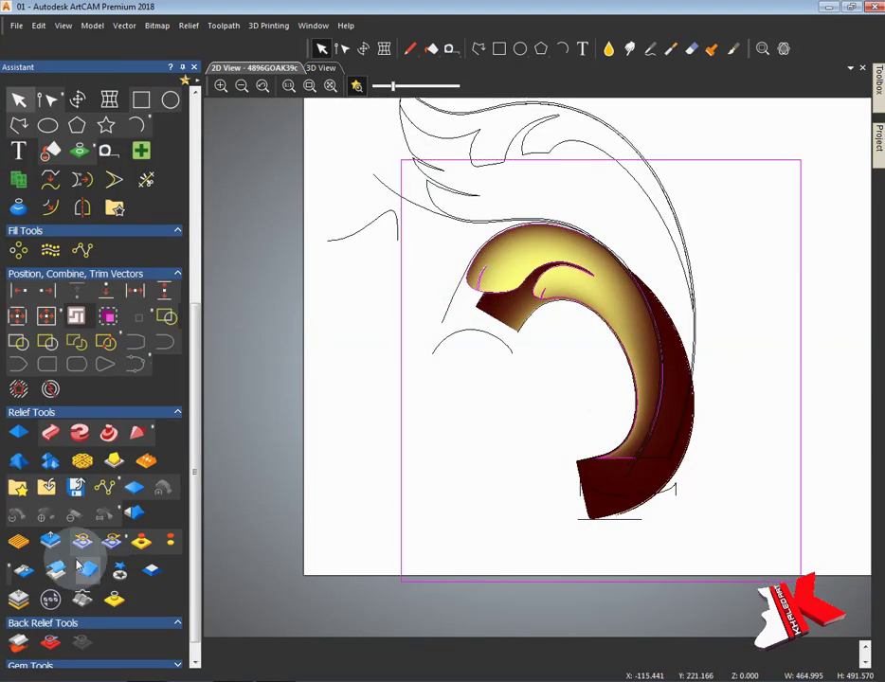
pyautogui.click(52, 542)
pyautogui.click(55, 113)
pyautogui.click(68, 154)
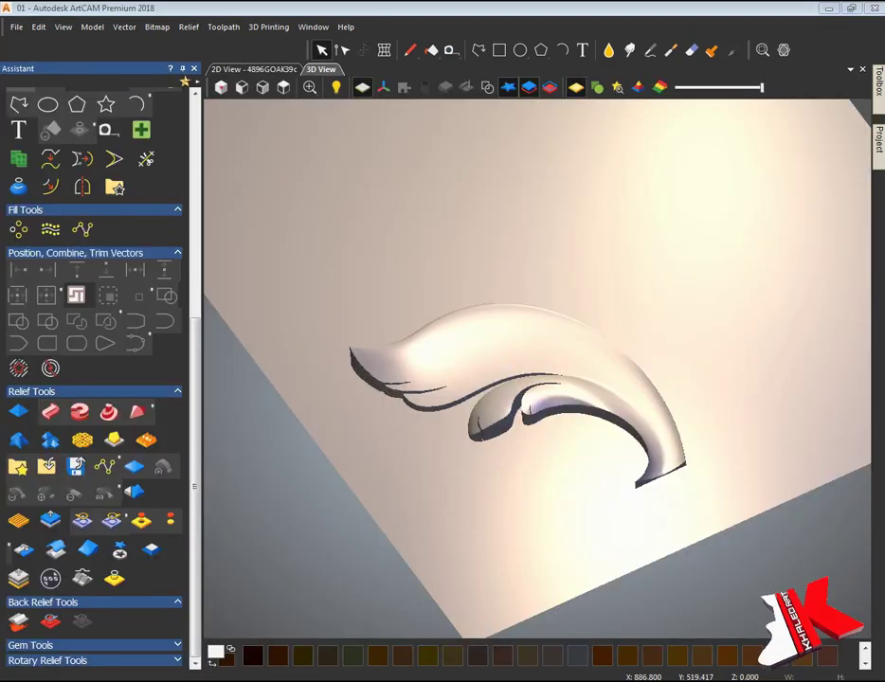
# Step: Add a front relief layer named 33 with its combine mode set to Merge High
pyautogui.click(879, 137)
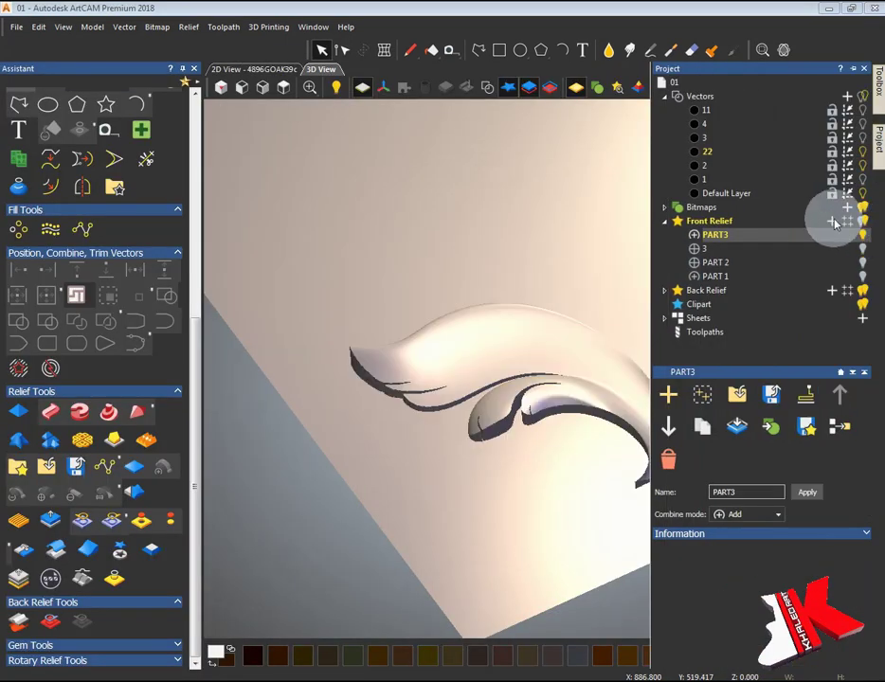
pyautogui.click(740, 237)
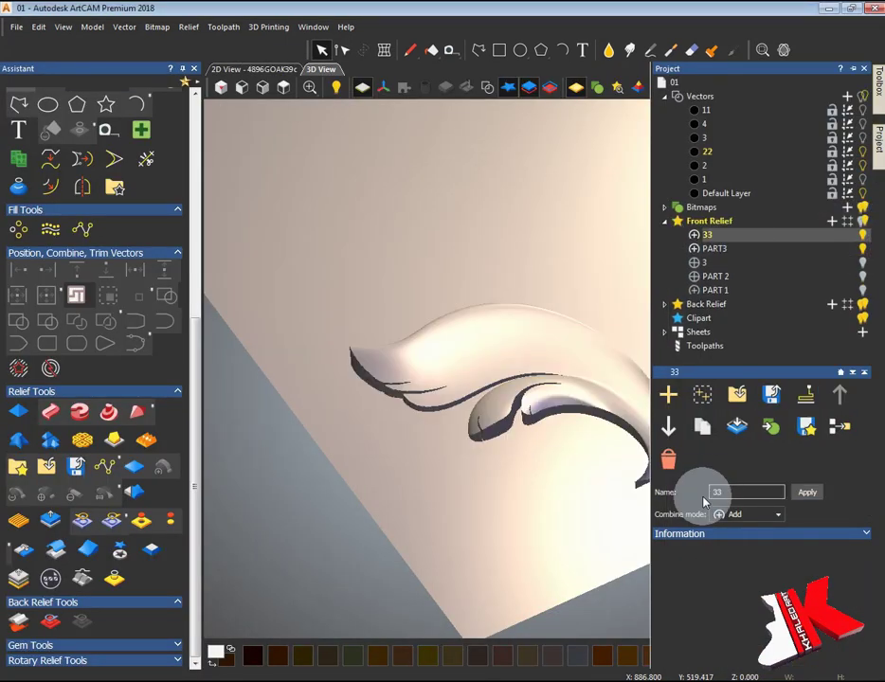
pyautogui.click(749, 515)
pyautogui.click(735, 563)
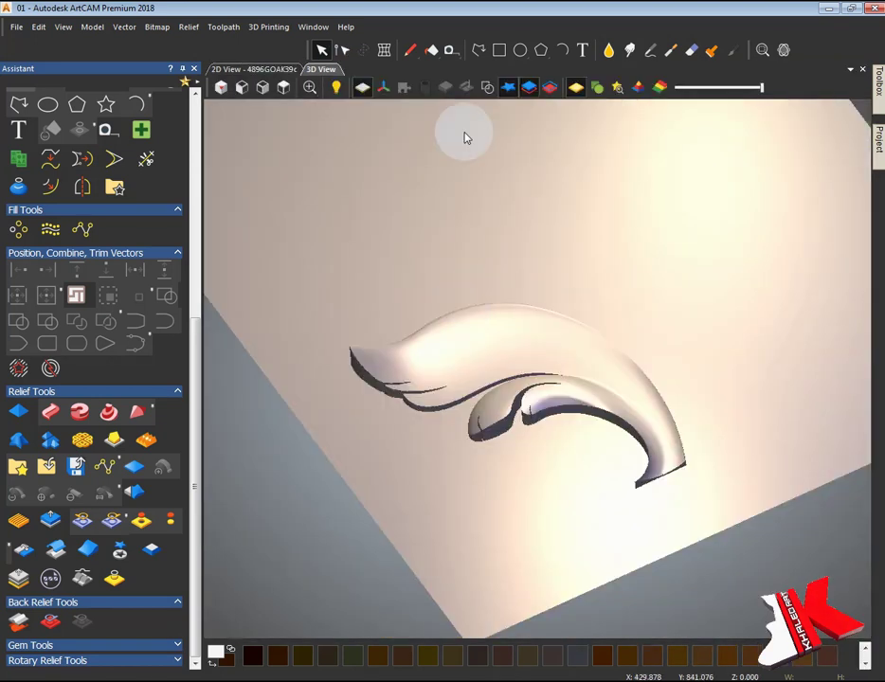
pyautogui.scroll(3, 190, 258)
# Step: Commit a rectangle vector, then set up an extrusion along the upper swoosh curve using its other side
pyautogui.click(47, 320)
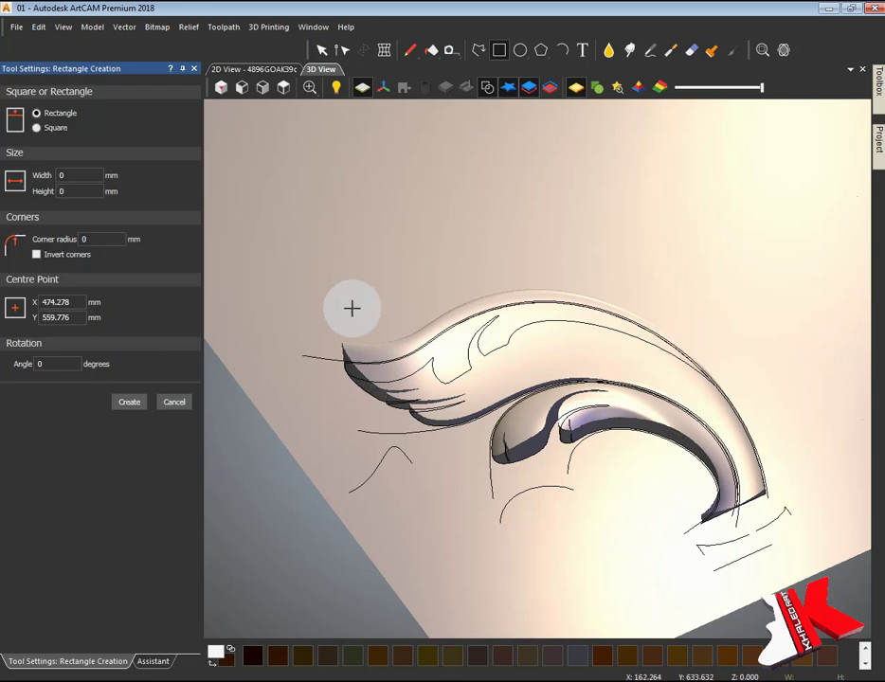
pyautogui.click(399, 284)
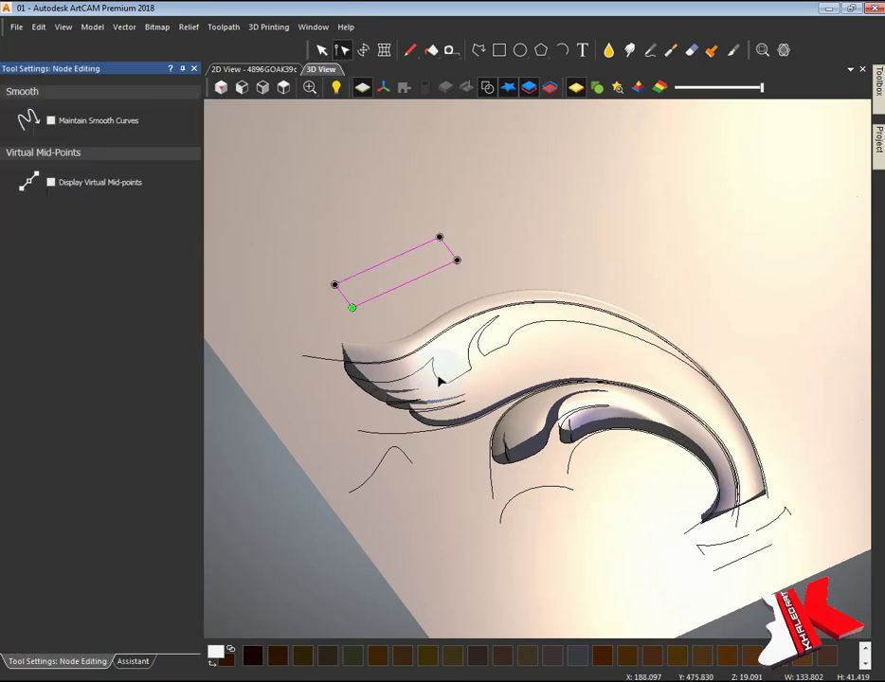
pyautogui.click(132, 661)
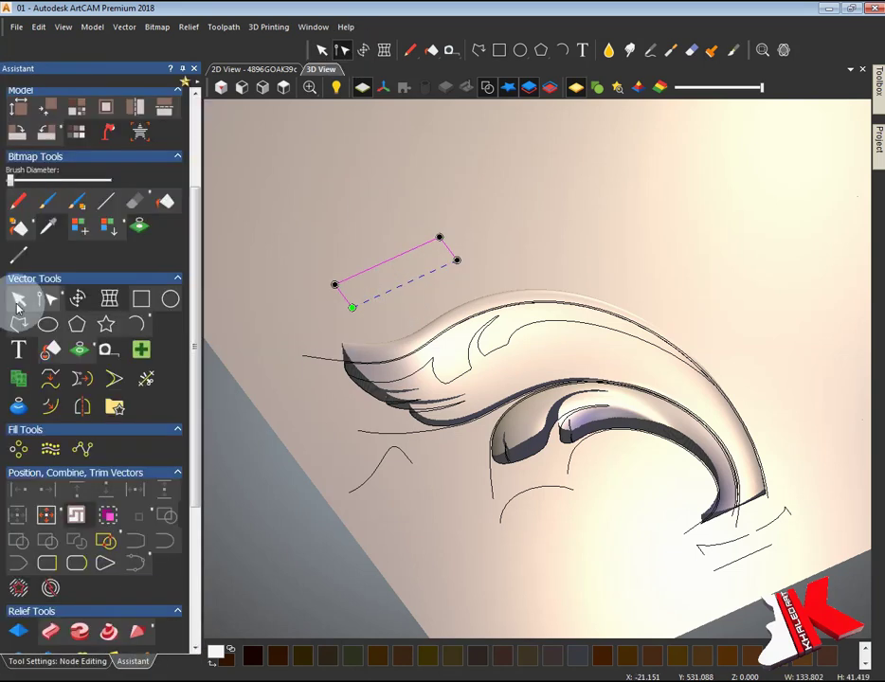
pyautogui.scroll(-5, 78, 349)
pyautogui.click(79, 349)
pyautogui.click(316, 366)
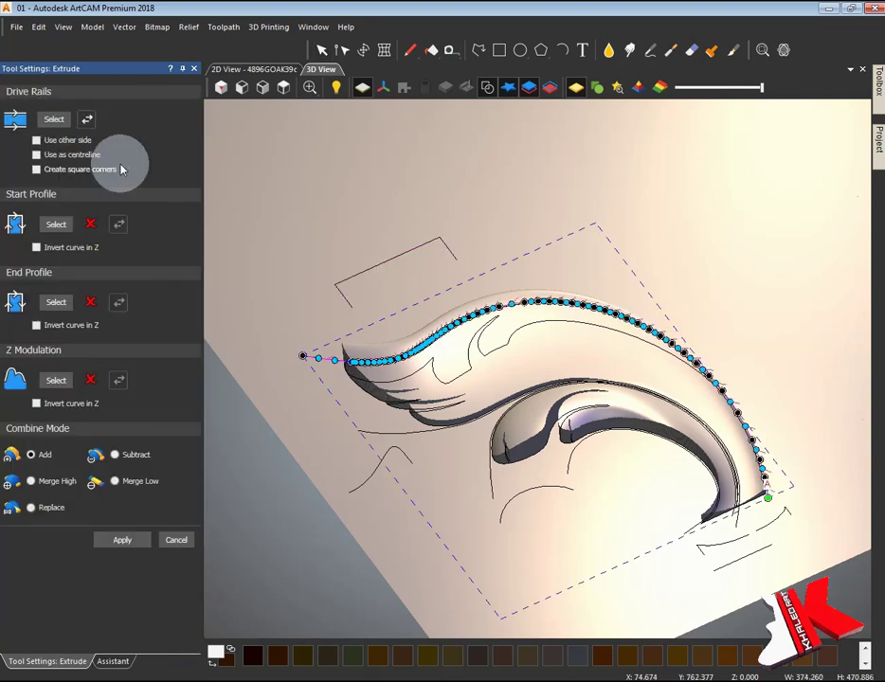
pyautogui.click(54, 118)
pyautogui.click(37, 140)
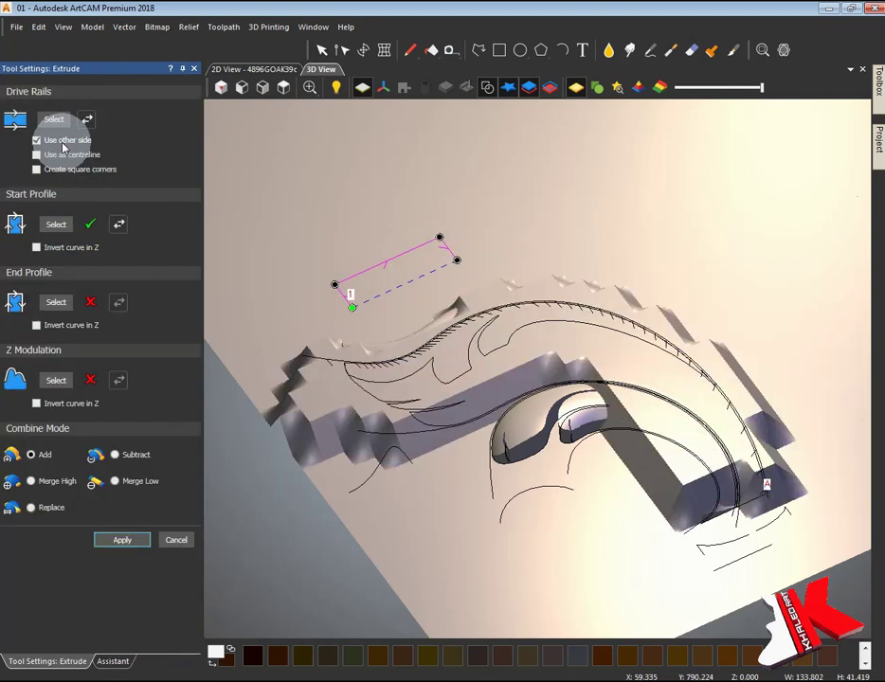
pyautogui.moveTo(355, 470)
pyautogui.mouseDown()
pyautogui.moveTo(385, 478)
pyautogui.moveTo(488, 402)
pyautogui.moveTo(478, 366)
pyautogui.moveTo(443, 478)
pyautogui.mouseUp()
pyautogui.click(37, 140)
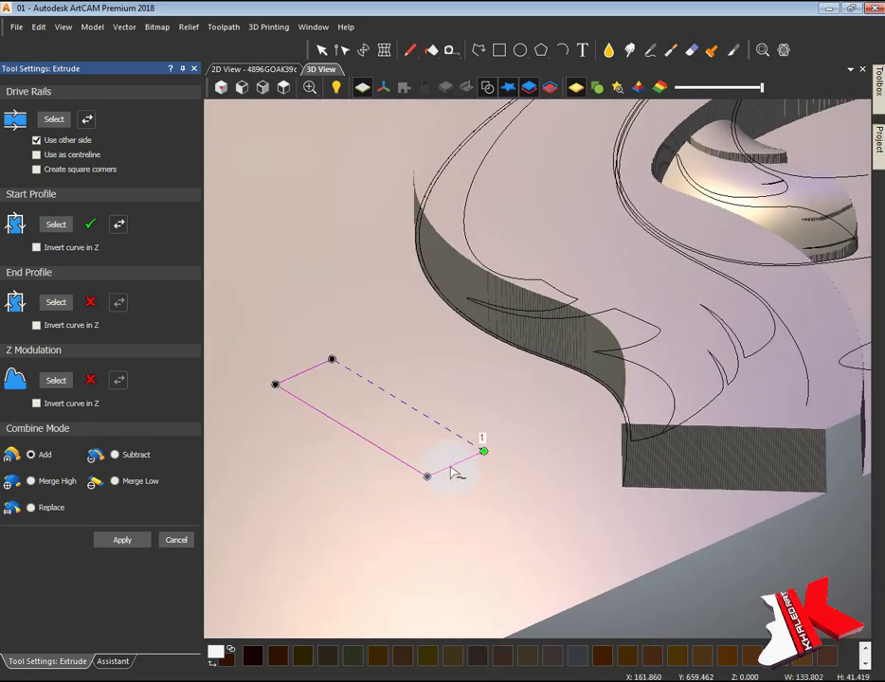
# Step: Add two smooth nodes to the start profile, straighten two spans, and reshape its bend
pyautogui.click(451, 467)
pyautogui.click(380, 448)
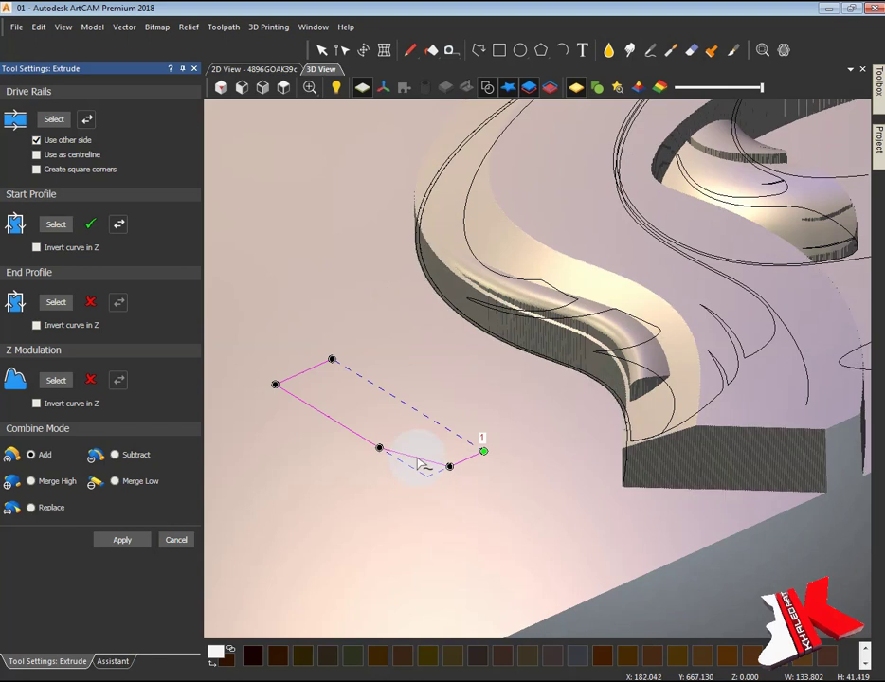
pyautogui.press('s')
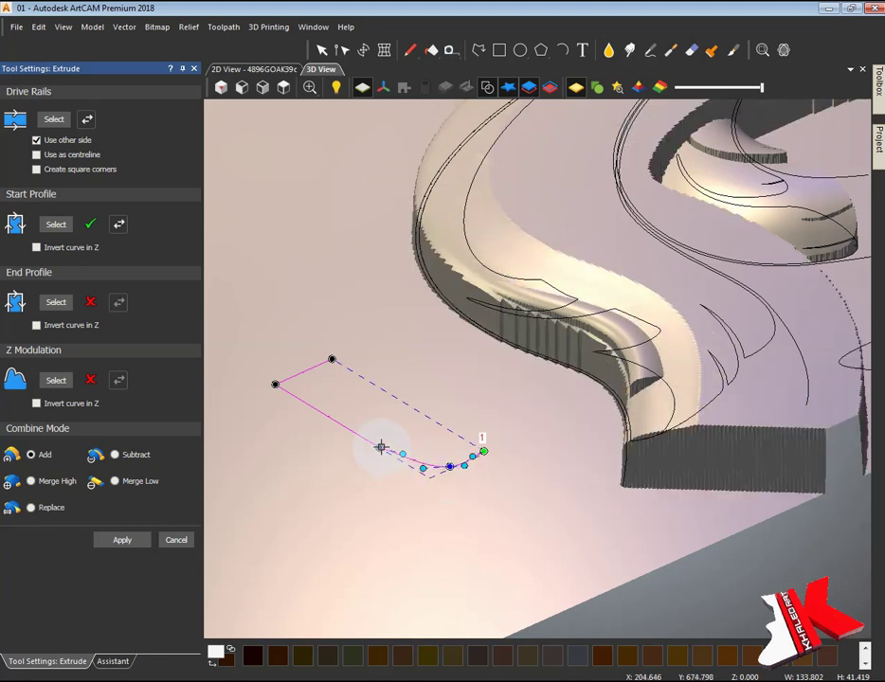
pyautogui.press('s')
pyautogui.press('l')
pyautogui.press('l')
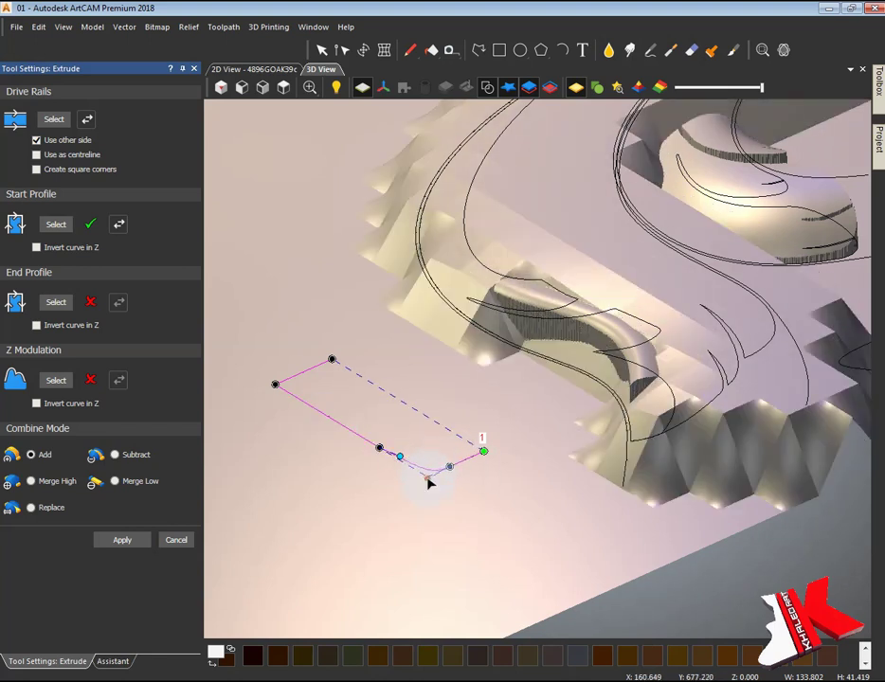
pyautogui.moveTo(400, 458); pyautogui.dragTo(405, 471)
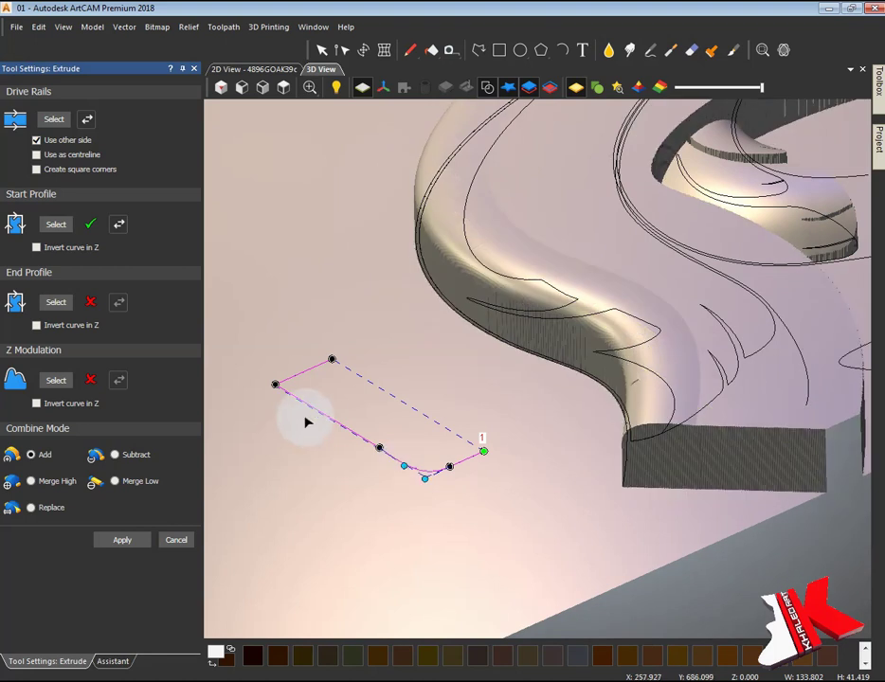
# Step: Refine the start profile's curve and node positions while inspecting the extrusion
pyautogui.moveTo(305, 423)
pyautogui.mouseDown()
pyautogui.moveTo(446, 475)
pyautogui.moveTo(387, 607)
pyautogui.moveTo(405, 383)
pyautogui.mouseUp()
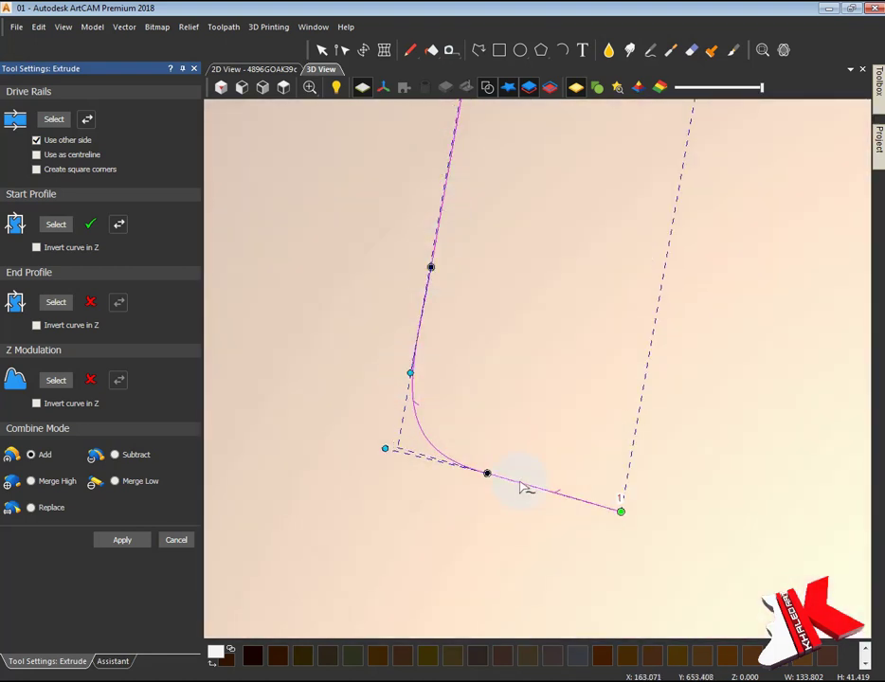
pyautogui.moveTo(396, 483)
pyautogui.mouseDown()
pyautogui.moveTo(699, 510)
pyautogui.moveTo(572, 477)
pyautogui.moveTo(503, 528)
pyautogui.mouseUp()
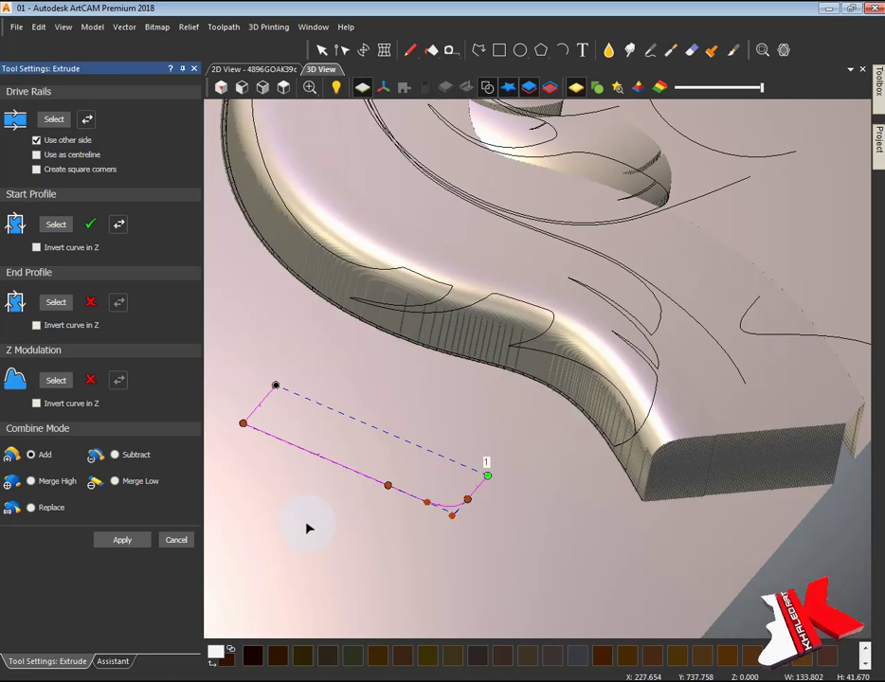
pyautogui.click(309, 458)
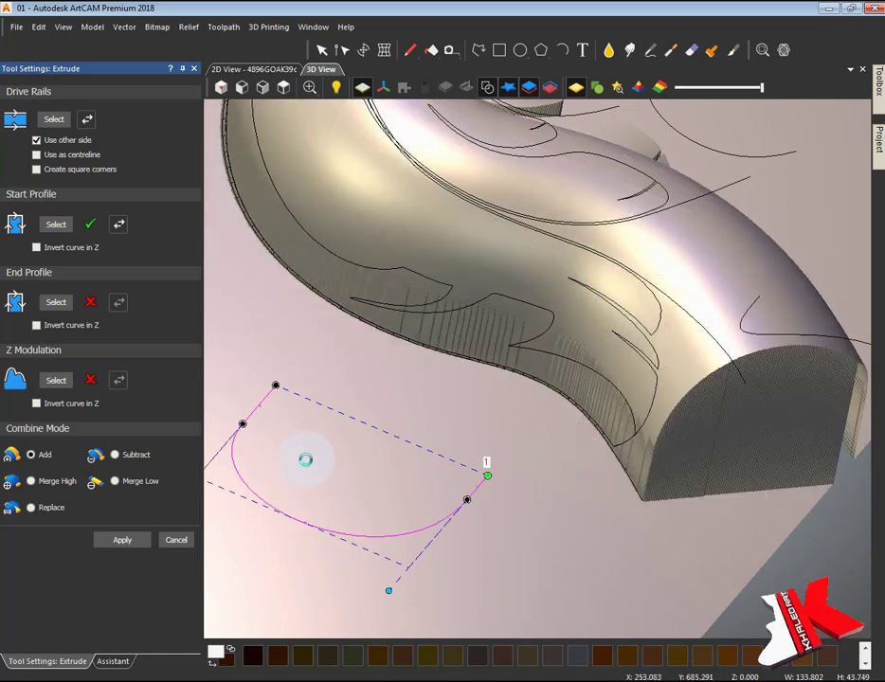
pyautogui.click(320, 463)
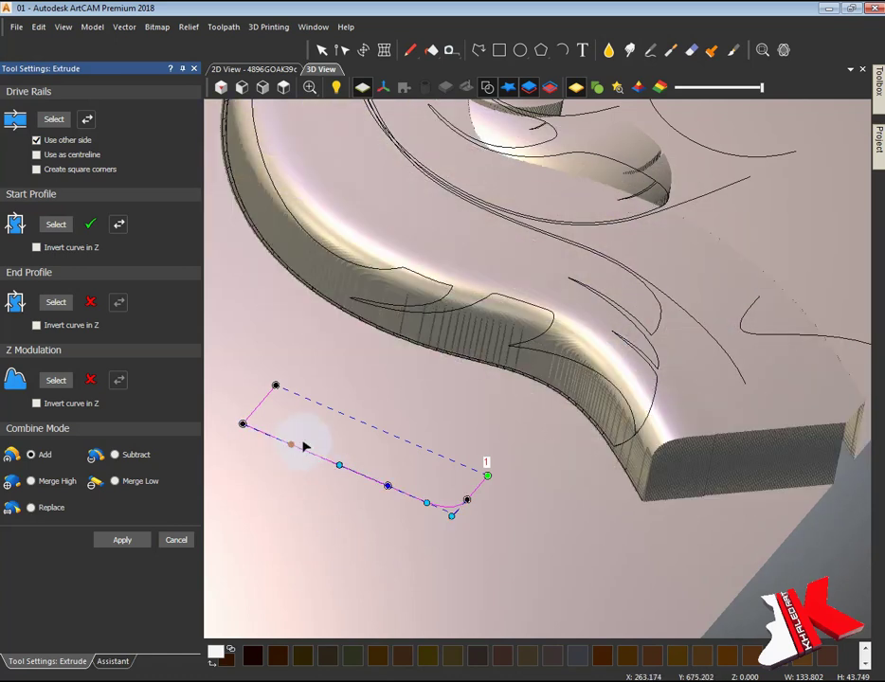
pyautogui.moveTo(291, 444)
pyautogui.mouseDown()
pyautogui.moveTo(314, 435)
pyautogui.moveTo(341, 460)
pyautogui.mouseUp()
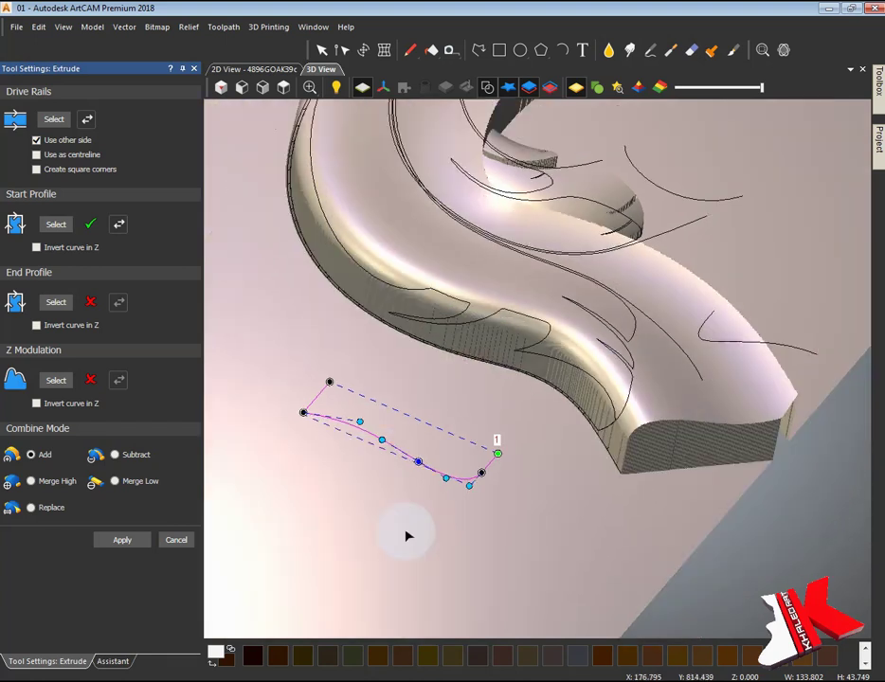
pyautogui.moveTo(407, 536)
pyautogui.mouseDown()
pyautogui.moveTo(397, 511)
pyautogui.moveTo(706, 480)
pyautogui.moveTo(494, 460)
pyautogui.moveTo(693, 402)
pyautogui.moveTo(815, 350)
pyautogui.moveTo(694, 178)
pyautogui.mouseUp()
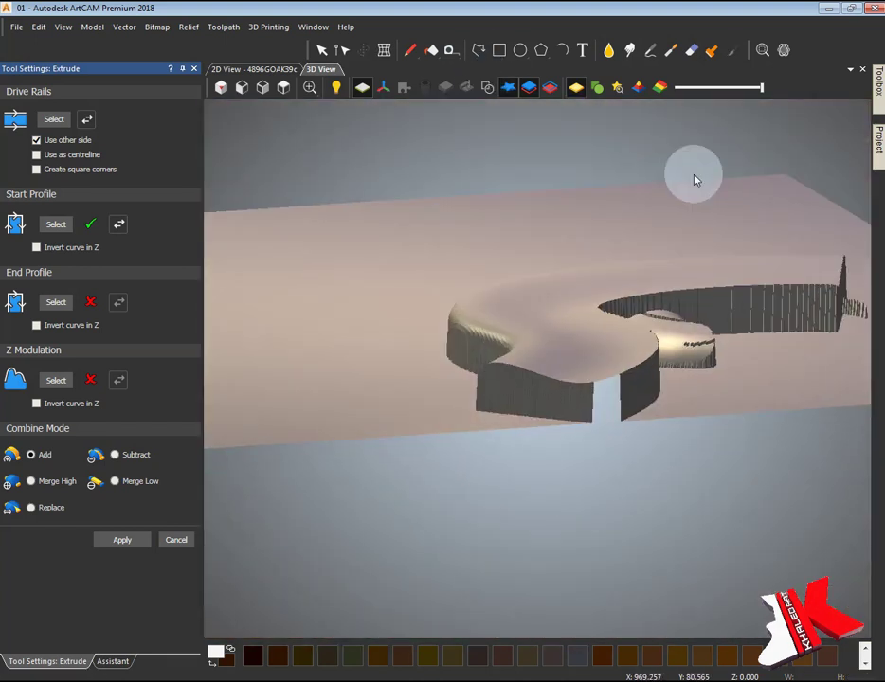
# Step: Apply the extrusion as a new relief layer and review it with vectors shown
pyautogui.click(174, 542)
pyautogui.click(878, 140)
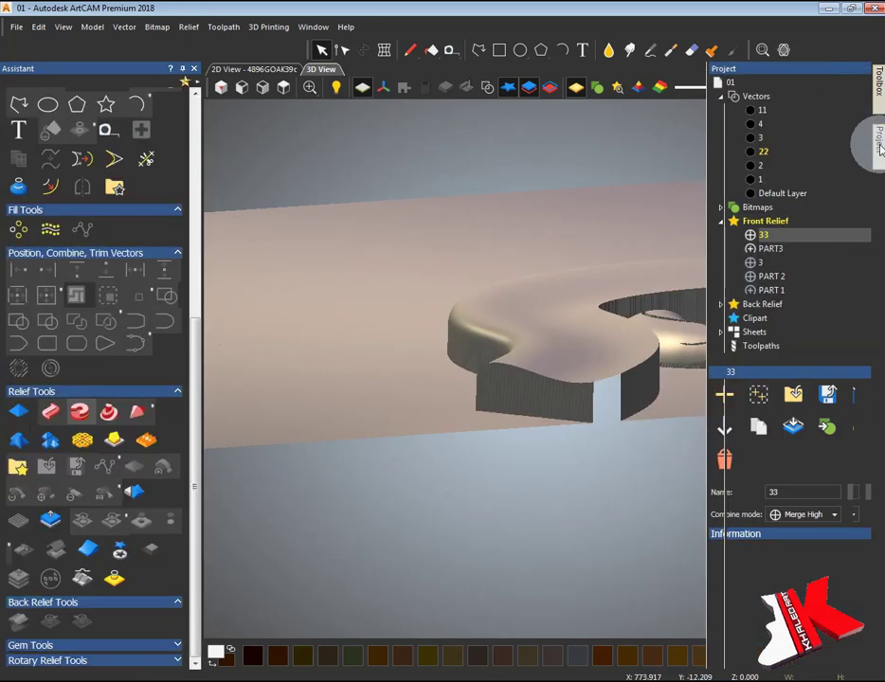
pyautogui.click(312, 87)
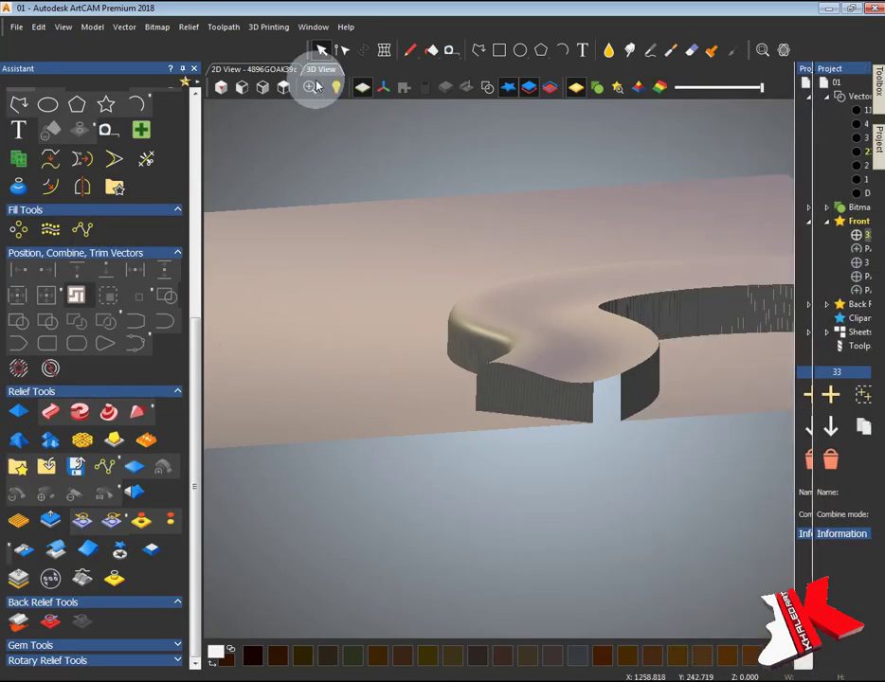
pyautogui.scroll(3, 568, 384)
pyautogui.moveTo(575, 386)
pyautogui.mouseDown()
pyautogui.moveTo(470, 434)
pyautogui.moveTo(337, 418)
pyautogui.mouseUp()
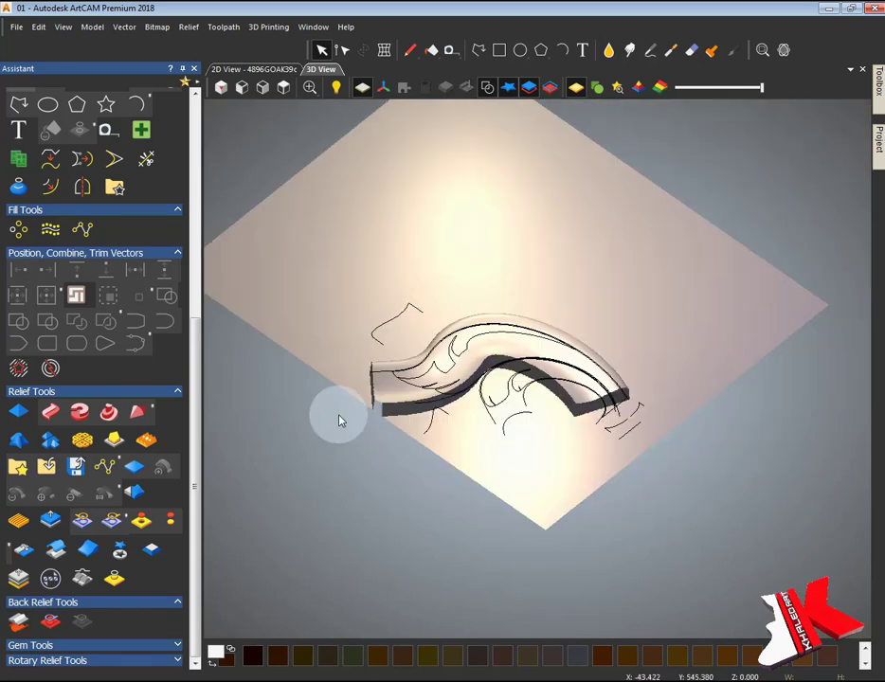
pyautogui.scroll(2, 194, 99)
pyautogui.scroll(1, 194, 98)
# Step: Draw a rectangle around the relief and scale the height inside it to 0
pyautogui.click(140, 152)
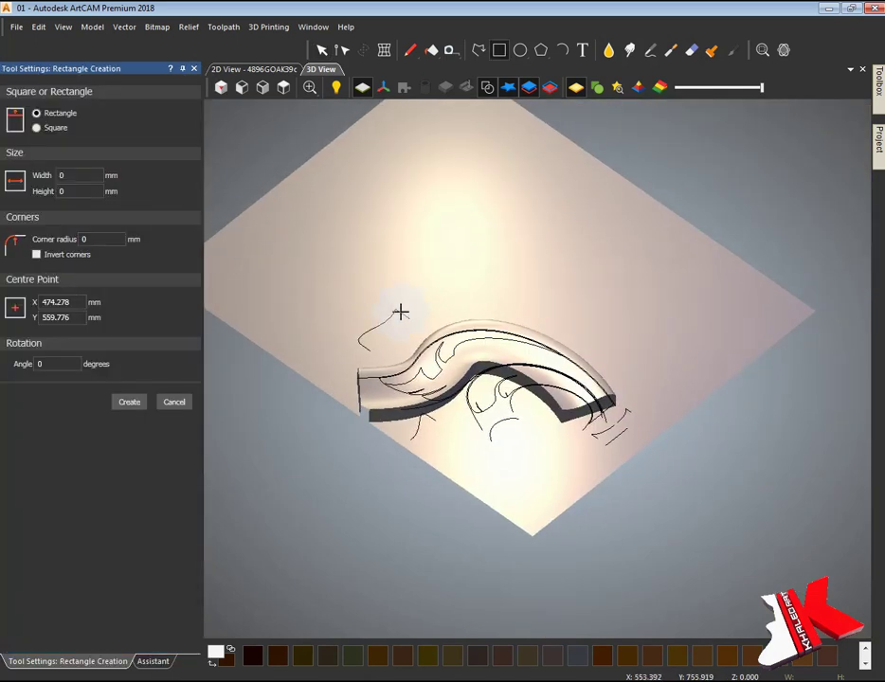
pyautogui.moveTo(401, 309); pyautogui.dragTo(523, 502)
pyautogui.press('Escape')
pyautogui.scroll(3, 410, 381)
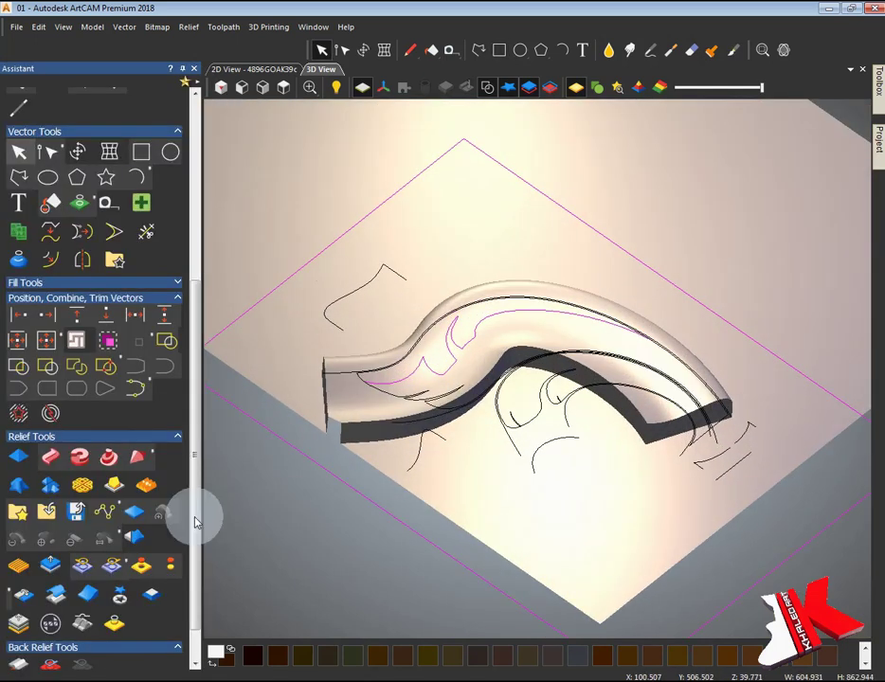
pyautogui.scroll(-2, 197, 514)
pyautogui.click(50, 430)
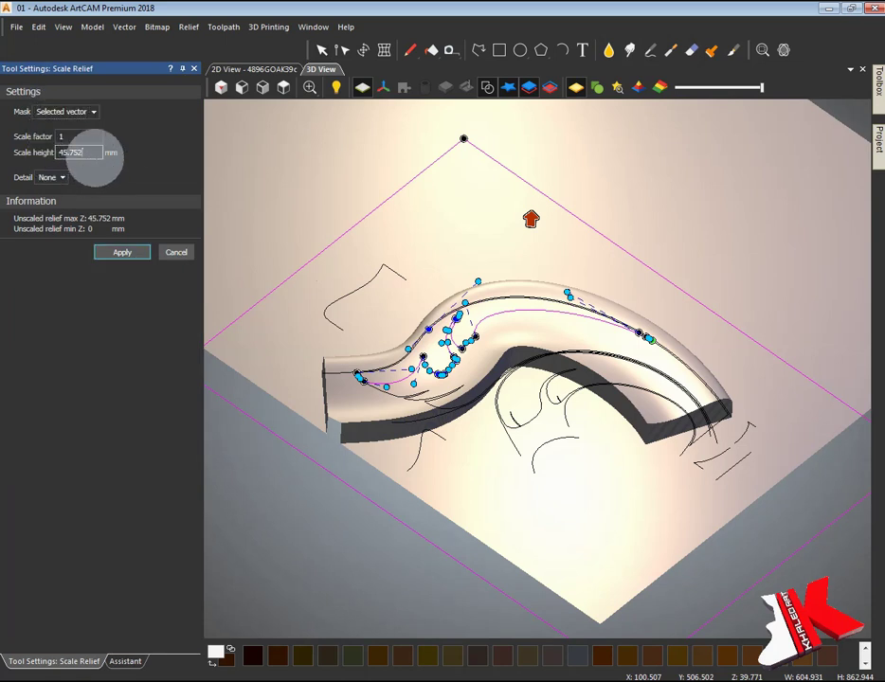
pyautogui.write('0')
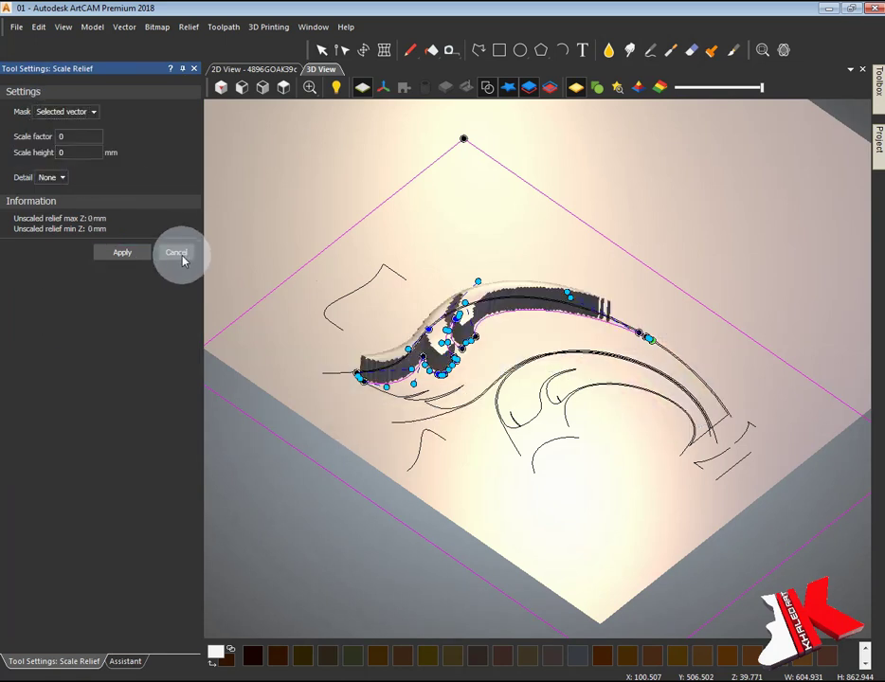
pyautogui.click(173, 252)
pyautogui.moveTo(484, 159)
pyautogui.mouseDown()
pyautogui.moveTo(471, 204)
pyautogui.moveTo(493, 441)
pyautogui.moveTo(661, 411)
pyautogui.moveTo(446, 376)
pyautogui.moveTo(478, 458)
pyautogui.mouseUp()
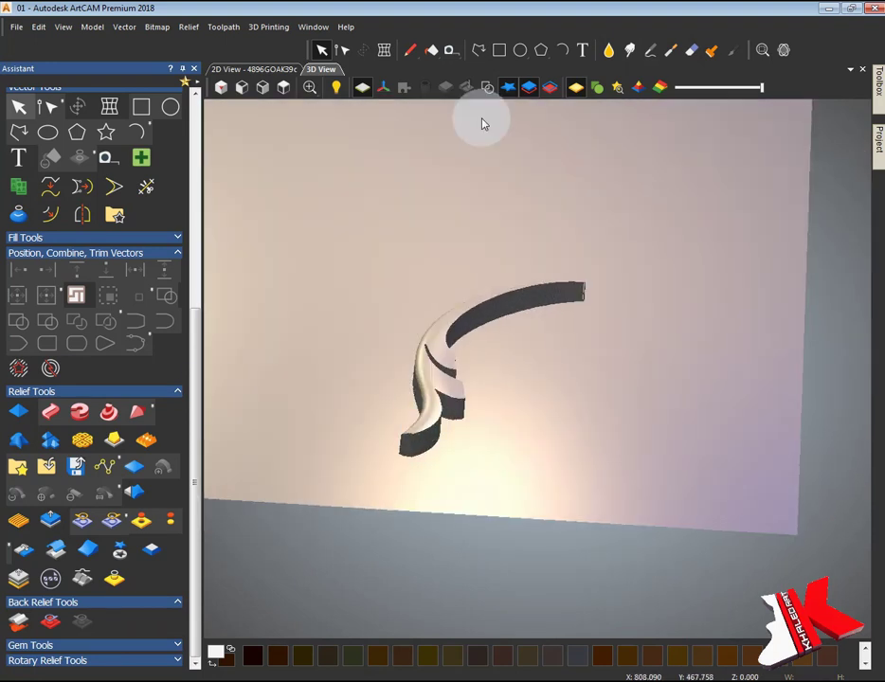
# Step: Round the selected curled-leaf vectors in the Shape Editor with a 7° angle and apply
pyautogui.click(362, 87)
pyautogui.click(25, 419)
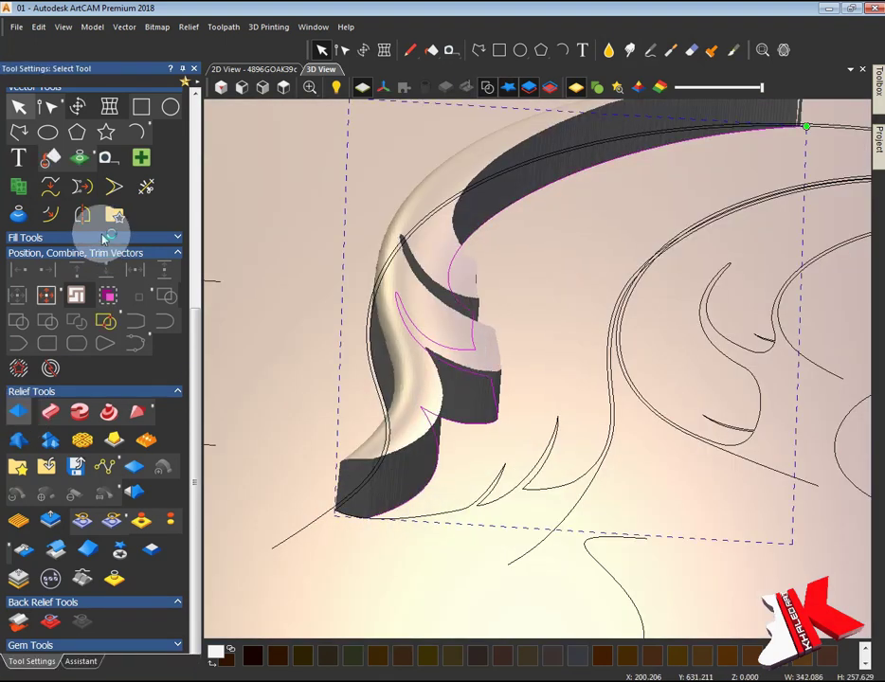
pyautogui.click(82, 215)
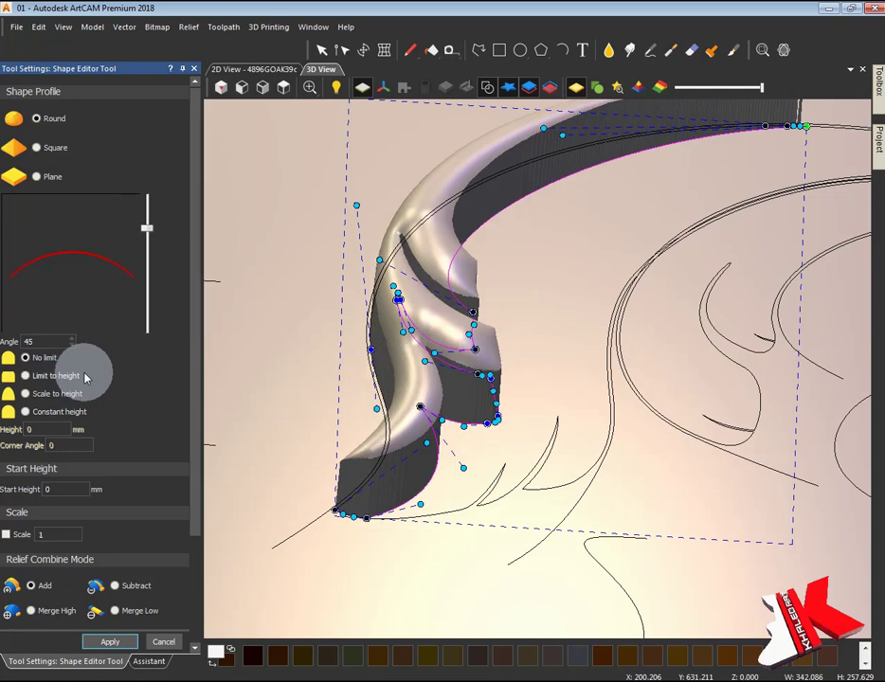
pyautogui.moveTo(149, 241); pyautogui.dragTo(147, 256)
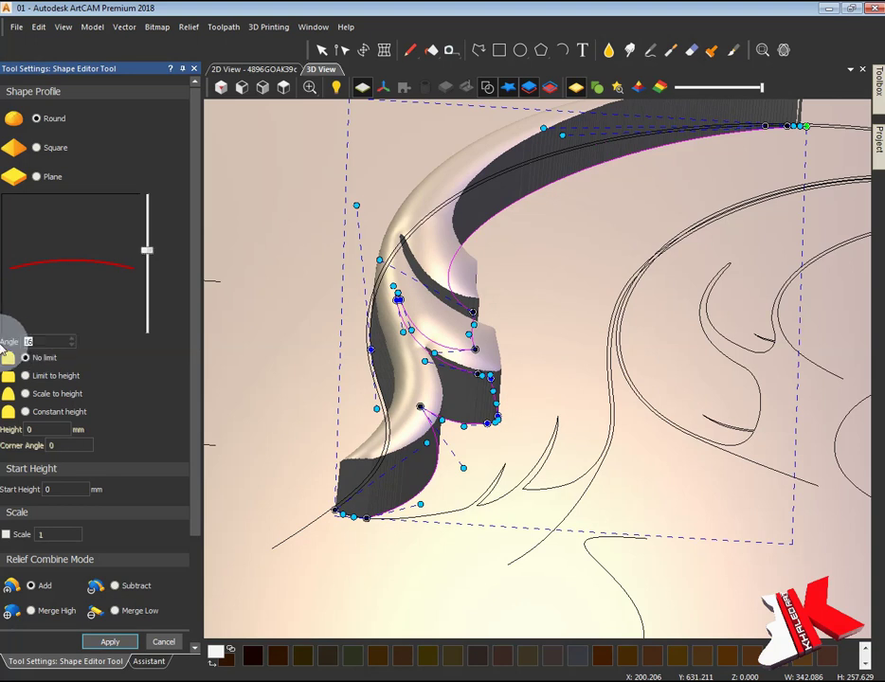
pyautogui.click(111, 641)
pyautogui.click(165, 641)
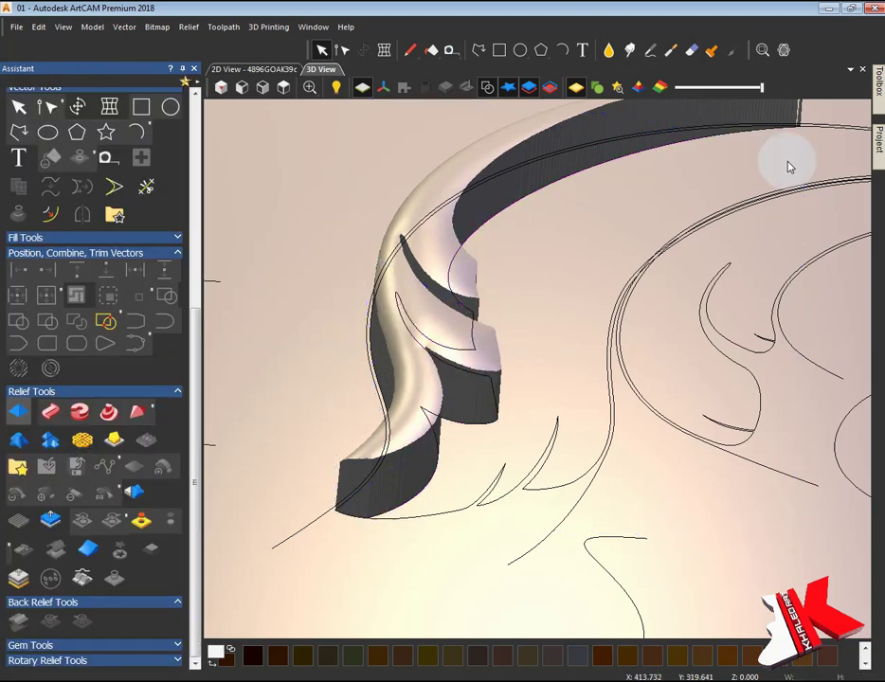
pyautogui.scroll(-3, 474, 341)
pyautogui.click(878, 137)
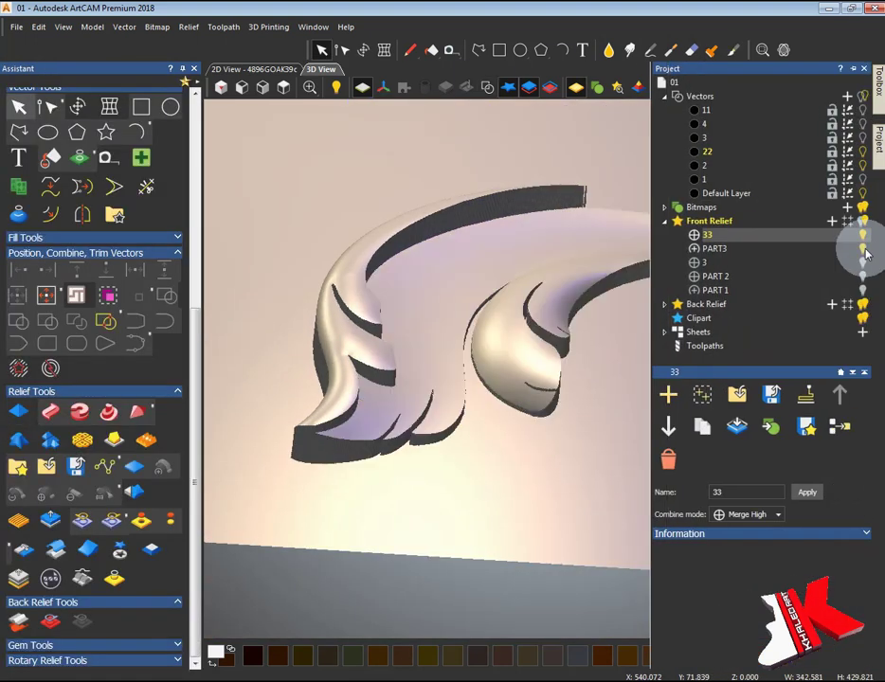
# Step: Save the model as 01.art
pyautogui.moveTo(424, 376)
pyautogui.mouseDown()
pyautogui.moveTo(419, 470)
pyautogui.moveTo(379, 372)
pyautogui.mouseUp()
pyautogui.click(16, 27)
pyautogui.click(40, 137)
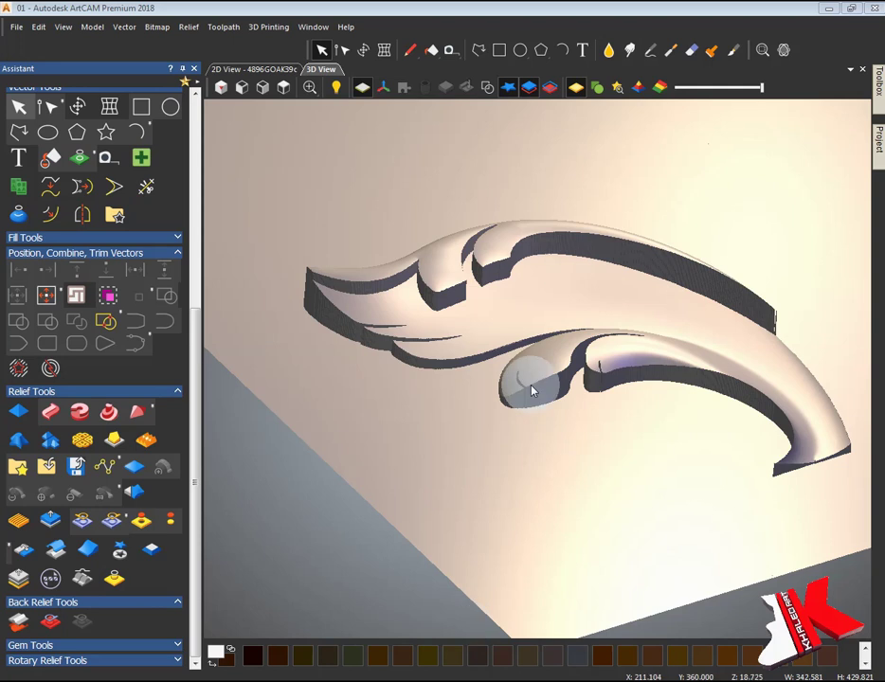
# Step: Show vectors over the relief and start an Angled Plane relief
pyautogui.press('F9')
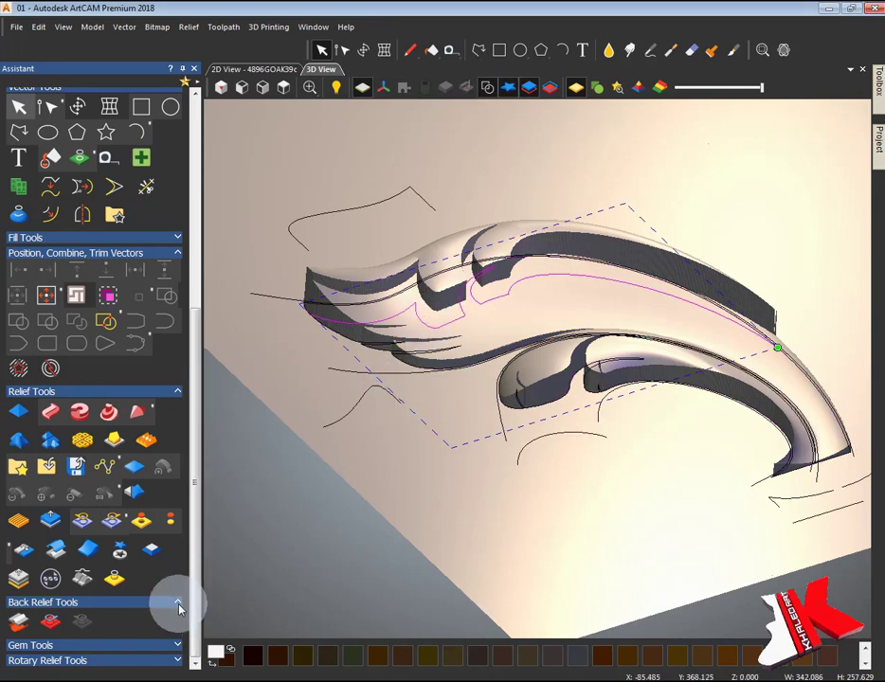
pyautogui.click(178, 605)
pyautogui.click(84, 464)
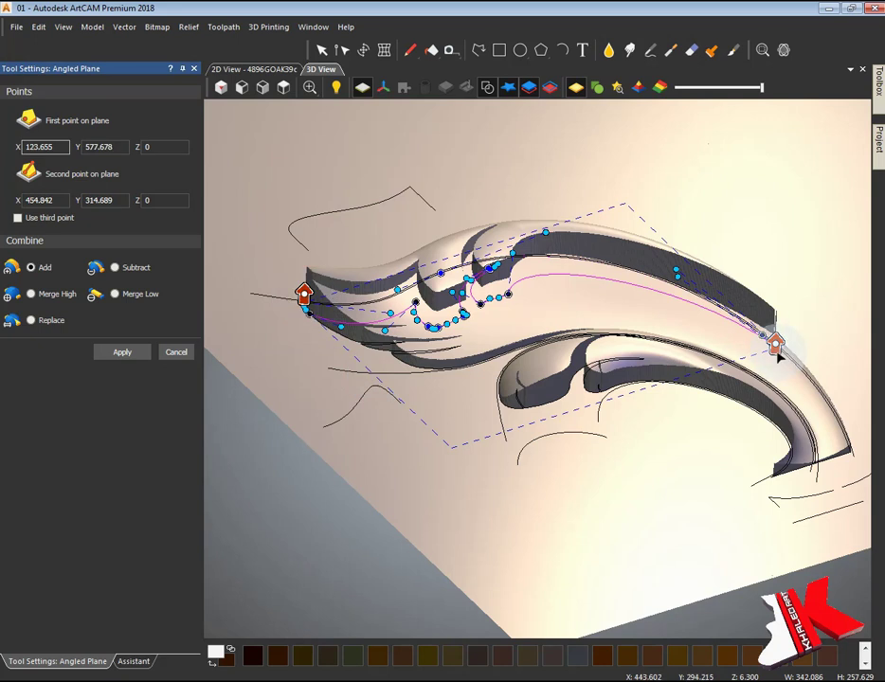
# Step: Adjust the angled plane's first and second point heights, returning the first to zero
pyautogui.moveTo(780, 373); pyautogui.dragTo(779, 396)
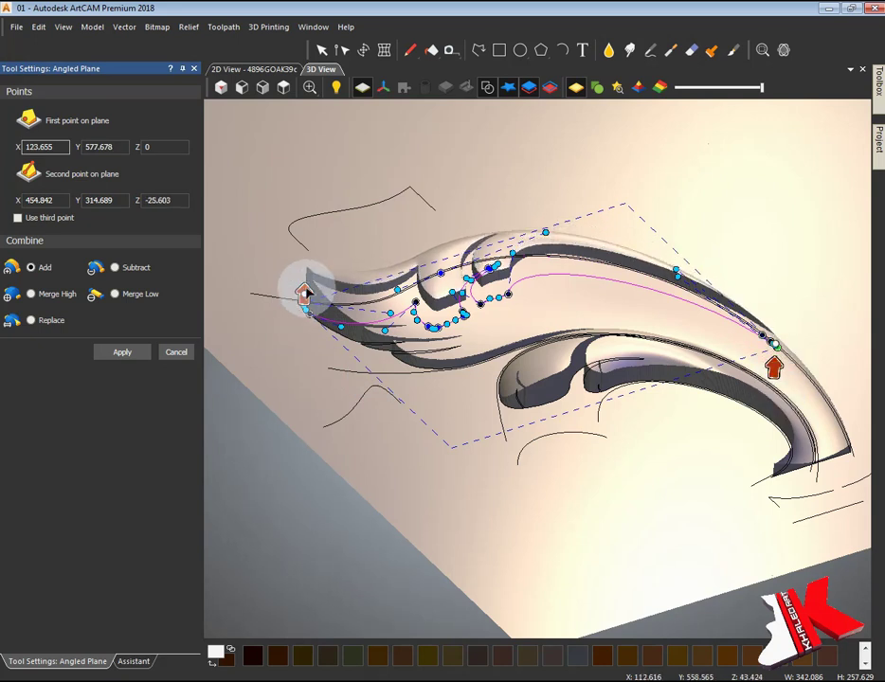
pyautogui.moveTo(305, 292); pyautogui.dragTo(301, 288)
pyautogui.moveTo(411, 431)
pyautogui.mouseDown()
pyautogui.moveTo(405, 485)
pyautogui.moveTo(661, 482)
pyautogui.moveTo(411, 466)
pyautogui.moveTo(530, 520)
pyautogui.moveTo(375, 383)
pyautogui.moveTo(474, 368)
pyautogui.moveTo(566, 456)
pyautogui.moveTo(469, 498)
pyautogui.moveTo(458, 534)
pyautogui.mouseUp()
pyautogui.moveTo(549, 548)
pyautogui.mouseDown()
pyautogui.moveTo(457, 553)
pyautogui.moveTo(574, 419)
pyautogui.moveTo(401, 447)
pyautogui.mouseUp()
pyautogui.moveTo(592, 470)
pyautogui.mouseDown()
pyautogui.moveTo(381, 452)
pyautogui.moveTo(514, 336)
pyautogui.mouseUp()
pyautogui.moveTo(478, 396)
pyautogui.mouseDown()
pyautogui.moveTo(592, 508)
pyautogui.moveTo(586, 481)
pyautogui.mouseUp()
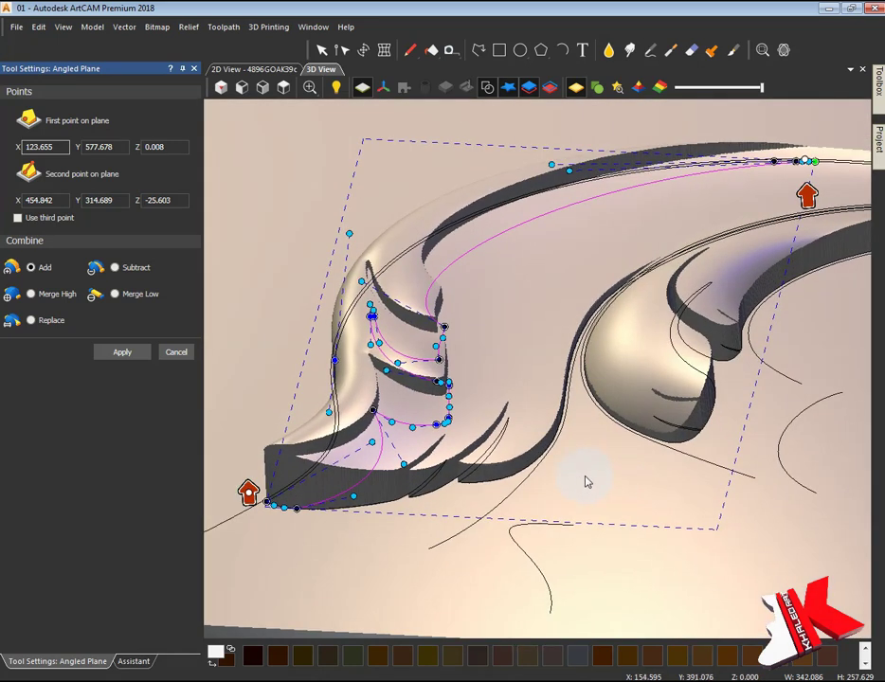
# Step: Try a third plane point, then drop it and move the second point to the upper right
pyautogui.moveTo(279, 419)
pyautogui.mouseDown()
pyautogui.moveTo(539, 332)
pyautogui.moveTo(576, 432)
pyautogui.mouseUp()
pyautogui.moveTo(808, 163)
pyautogui.mouseDown()
pyautogui.moveTo(742, 128)
pyautogui.moveTo(683, 133)
pyautogui.moveTo(695, 190)
pyautogui.mouseUp()
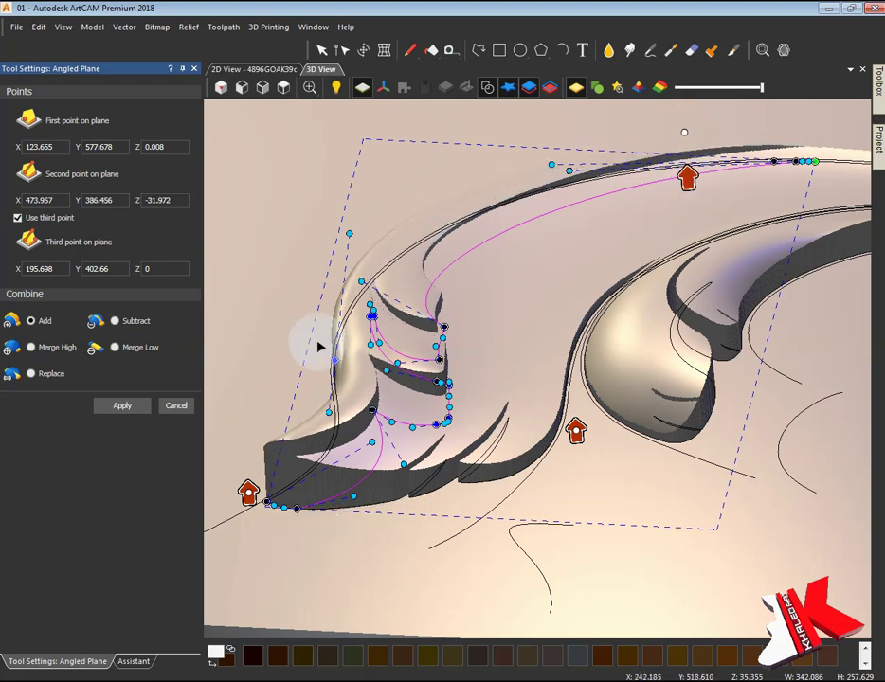
pyautogui.moveTo(246, 490); pyautogui.dragTo(246, 477)
pyautogui.moveTo(577, 427)
pyautogui.mouseDown()
pyautogui.moveTo(573, 393)
pyautogui.moveTo(578, 423)
pyautogui.mouseUp()
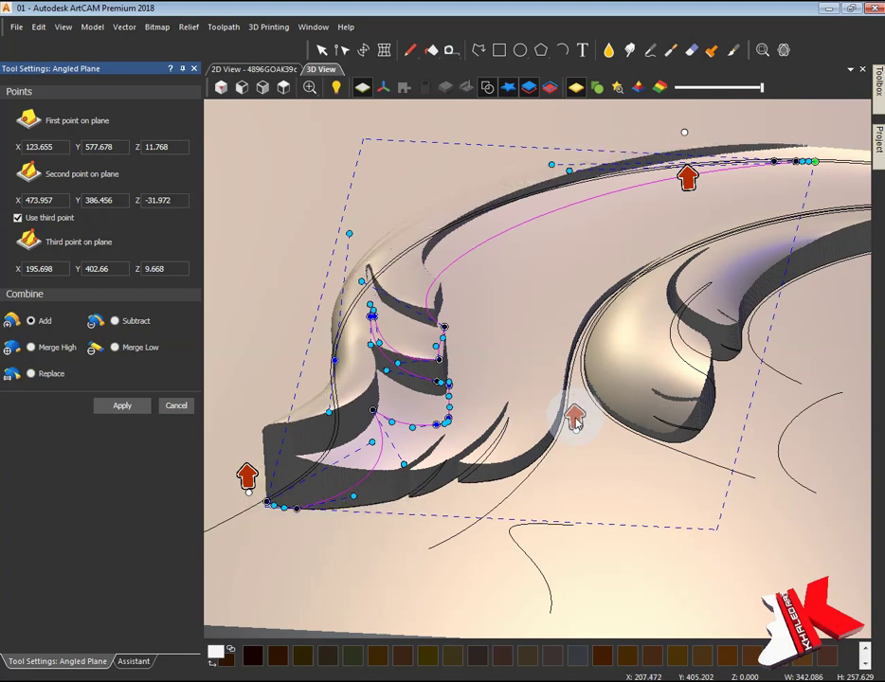
pyautogui.click(17, 218)
pyautogui.moveTo(682, 133)
pyautogui.mouseDown()
pyautogui.moveTo(766, 154)
pyautogui.moveTo(617, 310)
pyautogui.mouseUp()
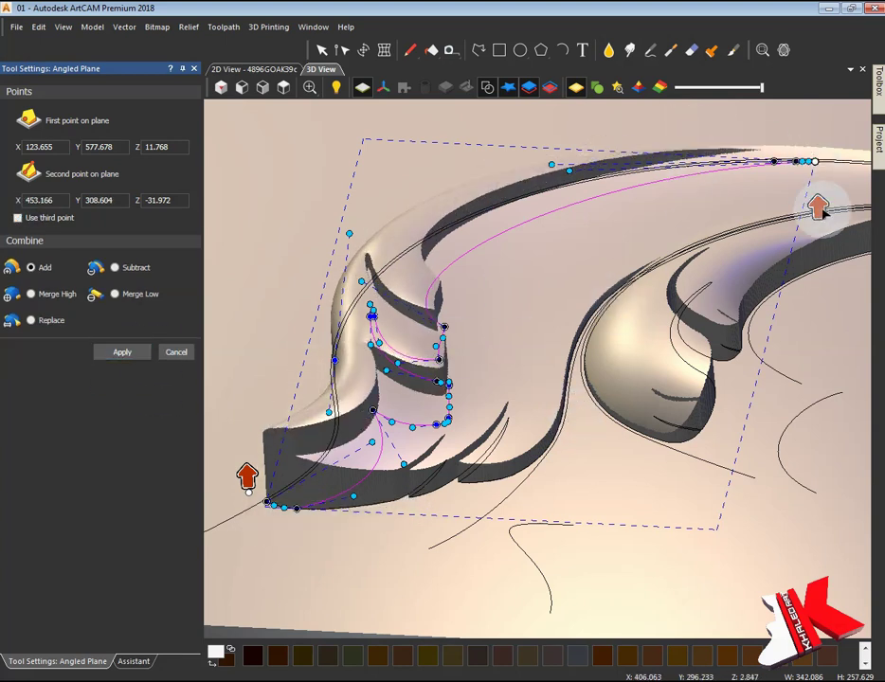
pyautogui.moveTo(824, 212); pyautogui.dragTo(825, 212)
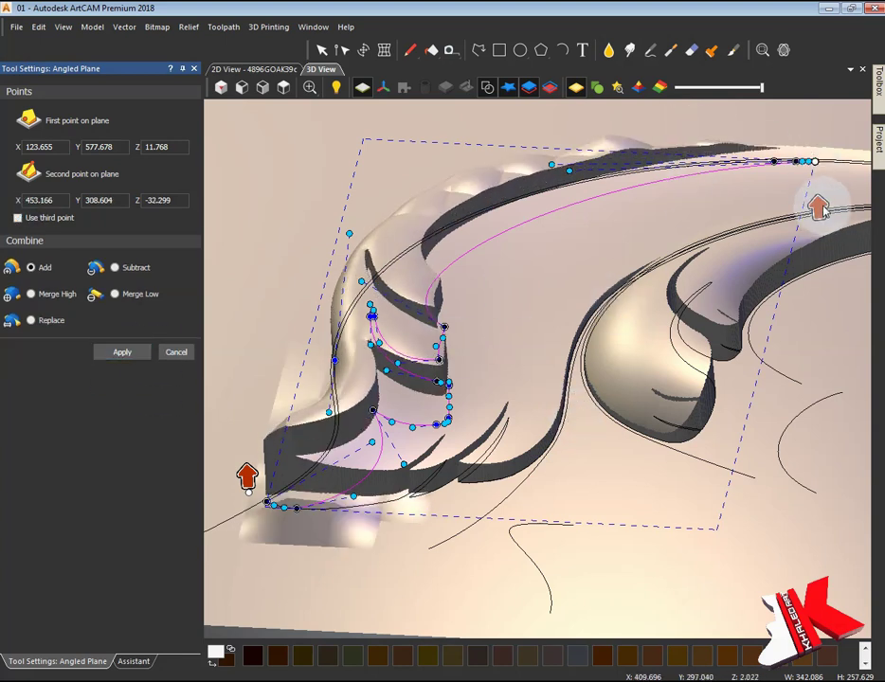
# Step: Inspect the angled plane from front, side and oblique views
pyautogui.click(261, 89)
pyautogui.click(240, 89)
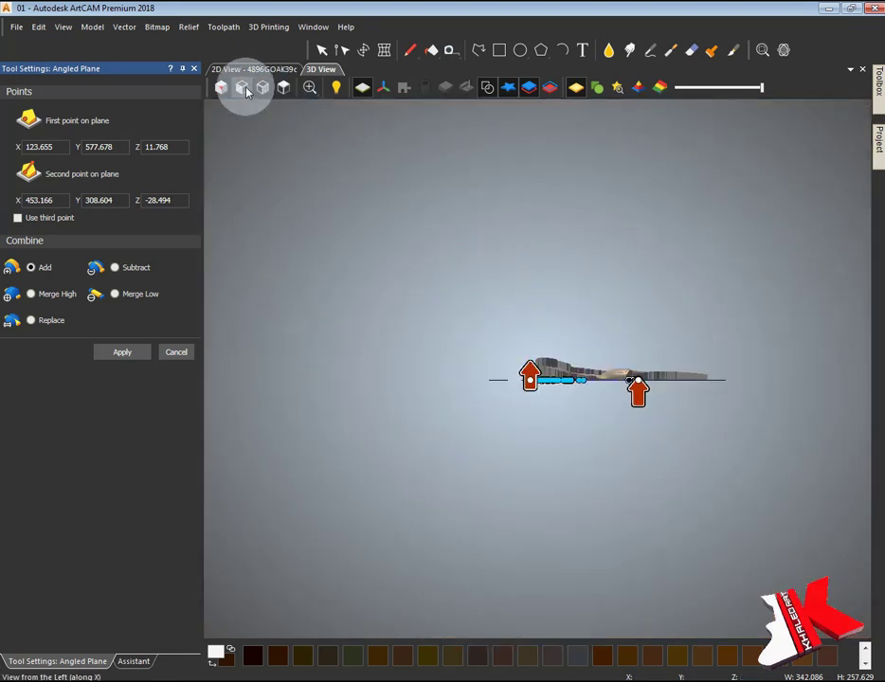
pyautogui.click(262, 89)
pyautogui.scroll(3, 550, 376)
pyautogui.moveTo(530, 335)
pyautogui.mouseDown()
pyautogui.moveTo(600, 480)
pyautogui.moveTo(706, 502)
pyautogui.moveTo(505, 564)
pyautogui.moveTo(744, 523)
pyautogui.moveTo(410, 209)
pyautogui.mouseUp()
# Step: Undo and cancel the angled plane without applying it, then return to the 2D view
pyautogui.click(174, 355)
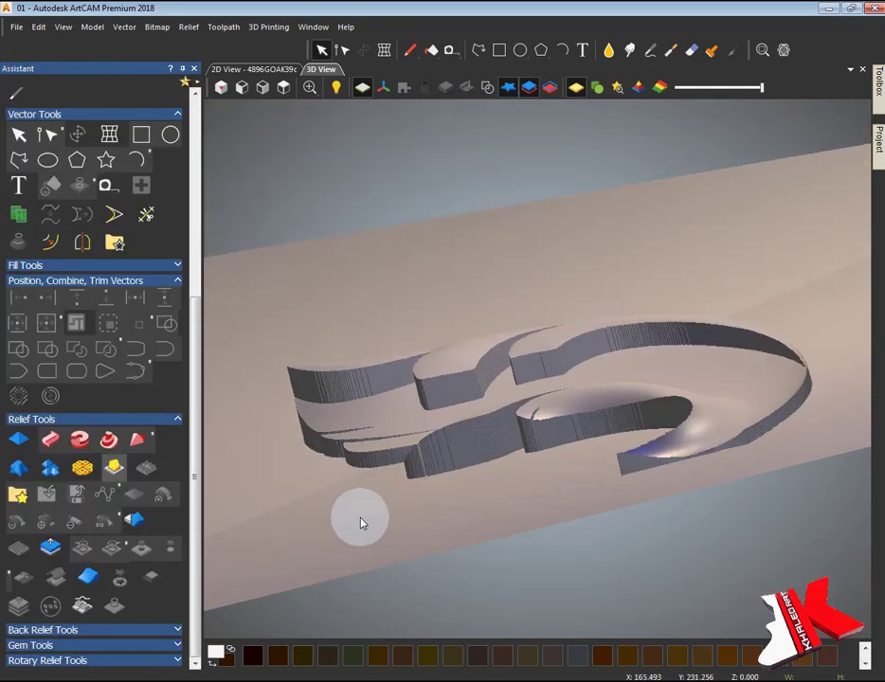
pyautogui.click(38, 27)
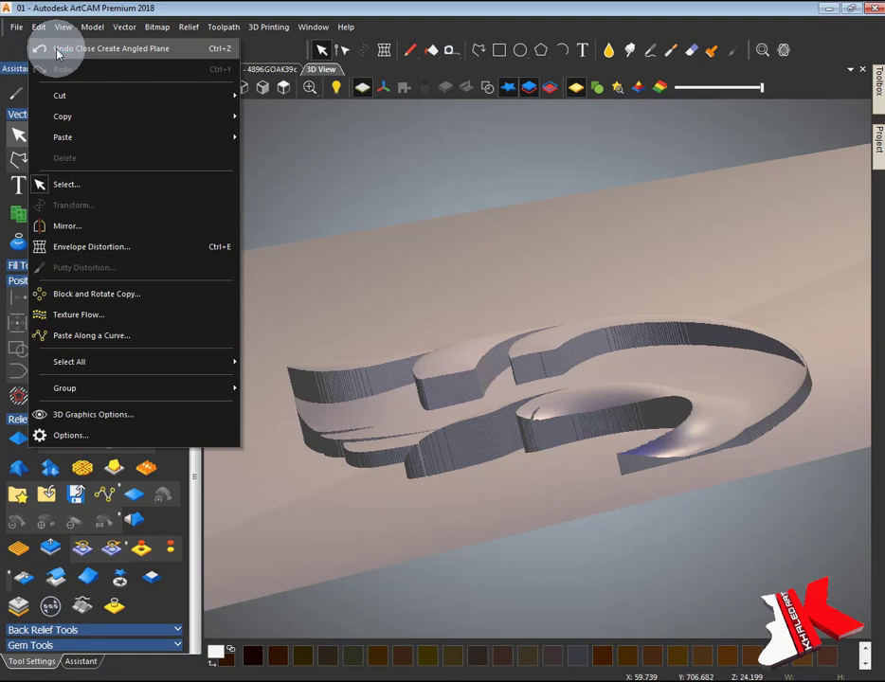
pyautogui.click(57, 52)
pyautogui.moveTo(322, 466)
pyautogui.mouseDown()
pyautogui.moveTo(457, 533)
pyautogui.moveTo(405, 439)
pyautogui.mouseUp()
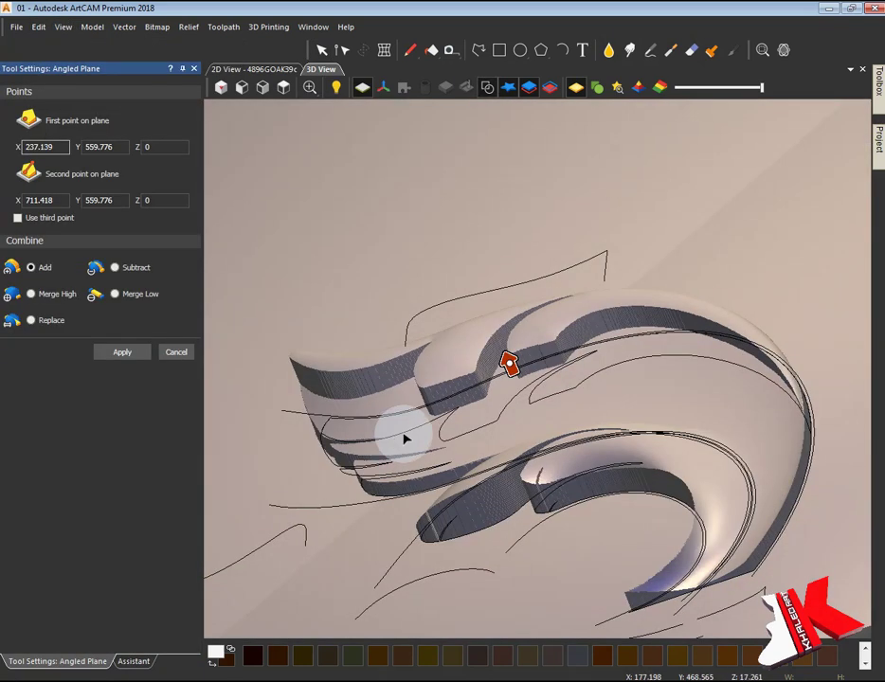
pyautogui.click(177, 355)
pyautogui.press('F2')
# Step: Switch to a colour-shaded view and draw a rectangle enclosing the whole artboard
pyautogui.click(355, 88)
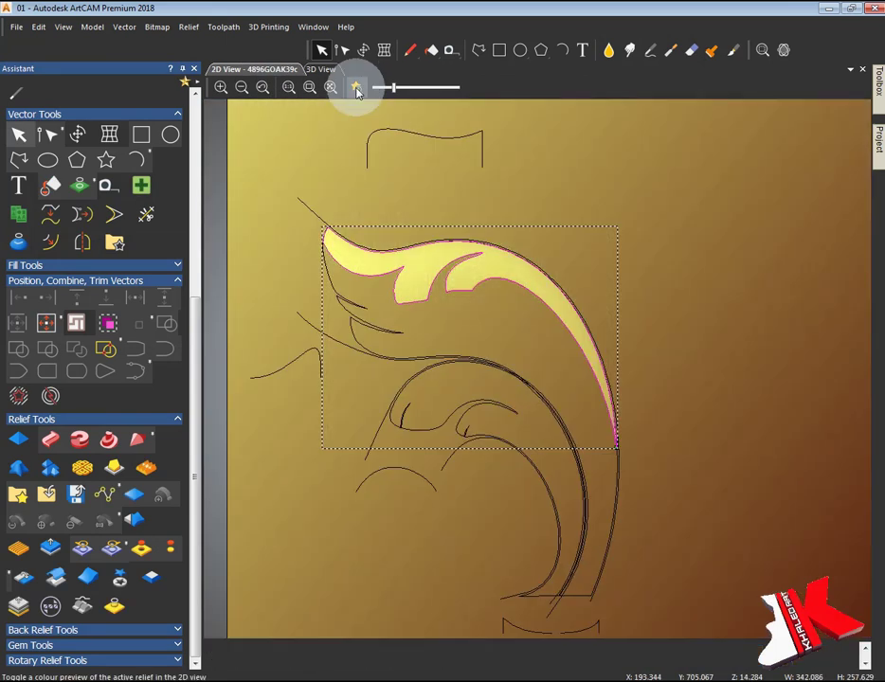
pyautogui.scroll(-3, 603, 340)
pyautogui.click(309, 86)
pyautogui.click(141, 135)
pyautogui.scroll(-3, 416, 350)
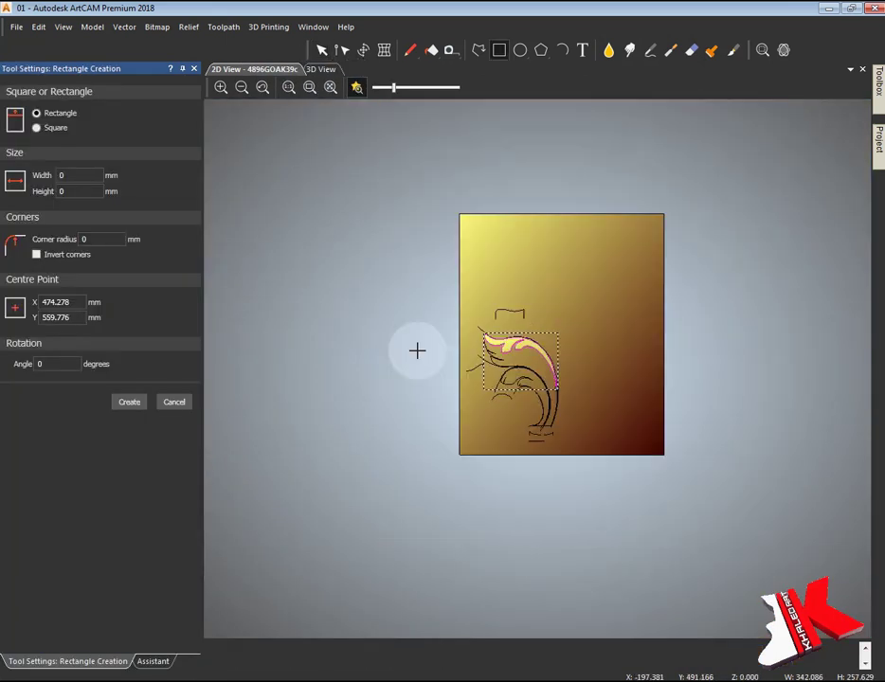
pyautogui.moveTo(535, 346); pyautogui.dragTo(620, 395)
pyautogui.scroll(3, 409, 340)
pyautogui.click(171, 408)
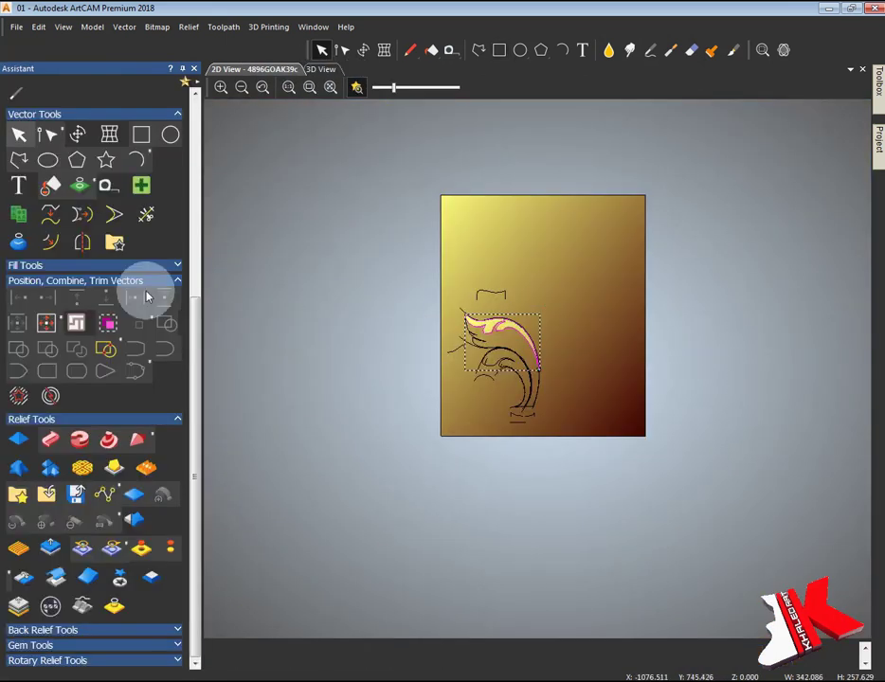
# Step: Scale the relief by factor 0 inside the selected rectangle, then inspect the result in 3D
pyautogui.click(141, 134)
pyautogui.moveTo(413, 178); pyautogui.dragTo(668, 480)
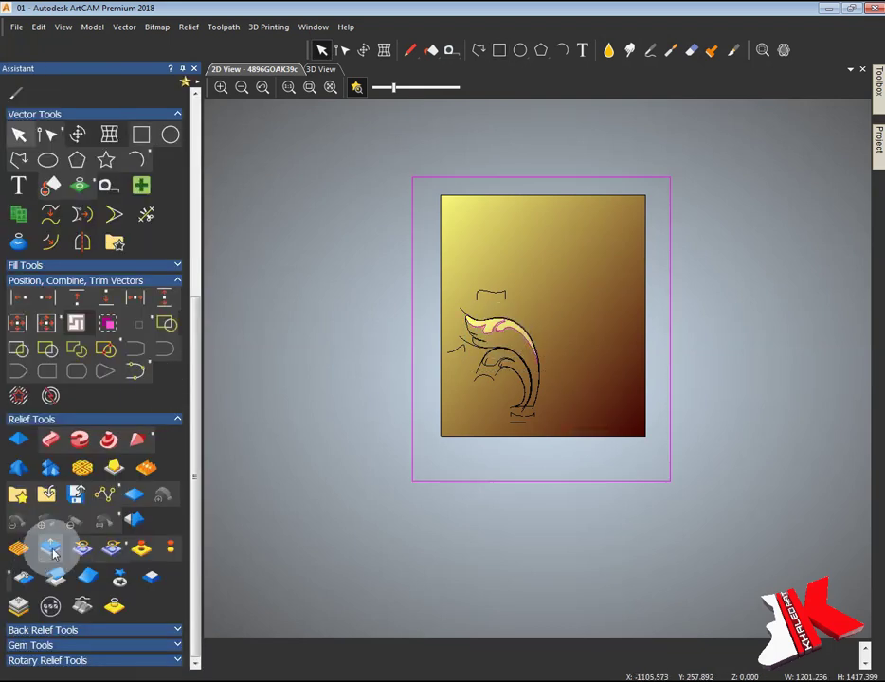
pyautogui.click(51, 550)
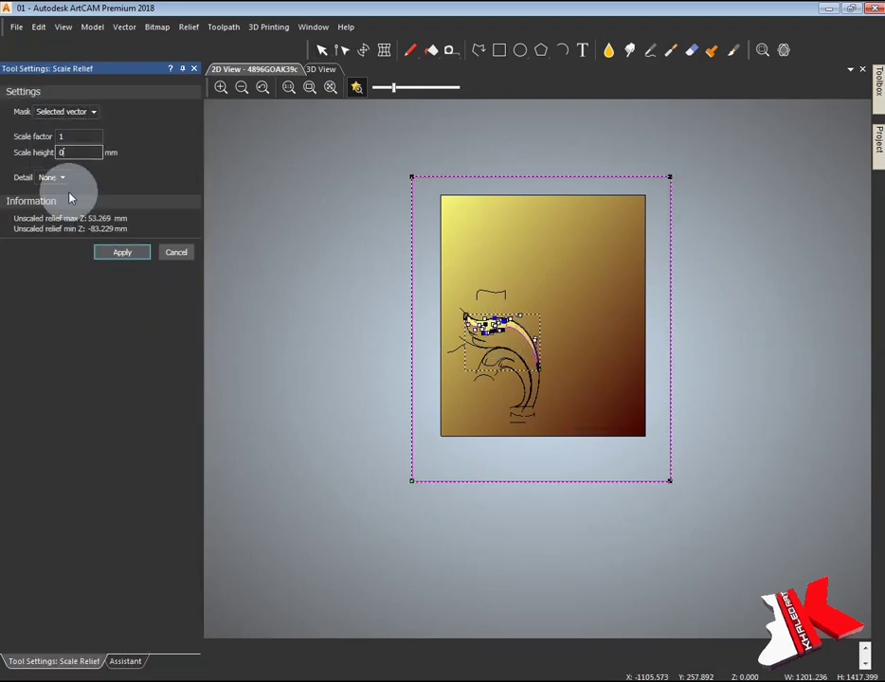
pyautogui.click(118, 252)
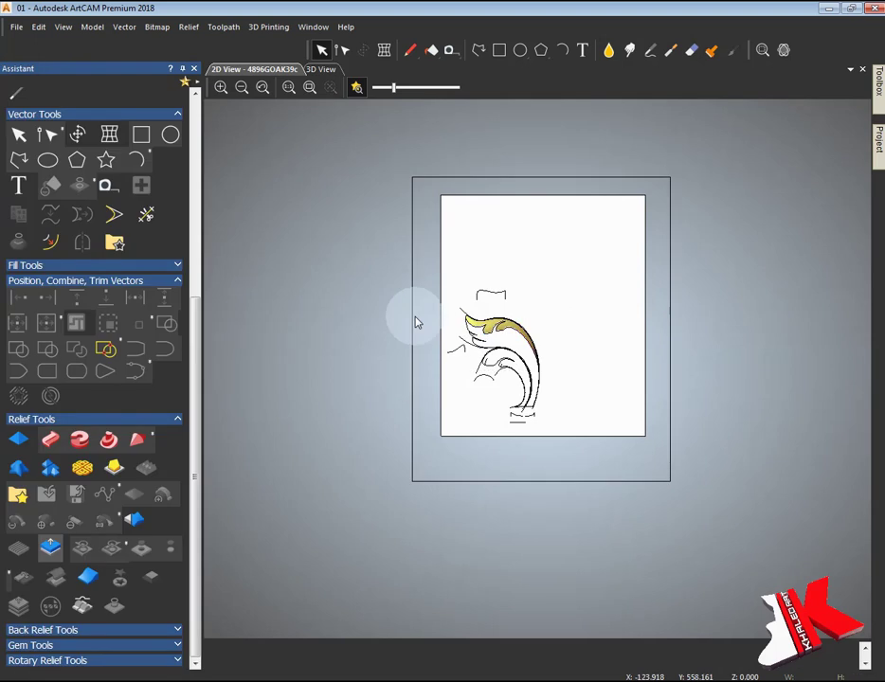
pyautogui.press('F3')
pyautogui.moveTo(456, 322)
pyautogui.mouseDown()
pyautogui.moveTo(443, 369)
pyautogui.moveTo(592, 415)
pyautogui.moveTo(573, 44)
pyautogui.moveTo(623, 261)
pyautogui.moveTo(376, 277)
pyautogui.moveTo(672, 401)
pyautogui.moveTo(472, 357)
pyautogui.moveTo(411, 228)
pyautogui.moveTo(290, 498)
pyautogui.moveTo(376, 362)
pyautogui.moveTo(445, 312)
pyautogui.mouseUp()
# Step: Set the PART3 relief layer to combine with Merge High
pyautogui.click(878, 143)
pyautogui.click(862, 291)
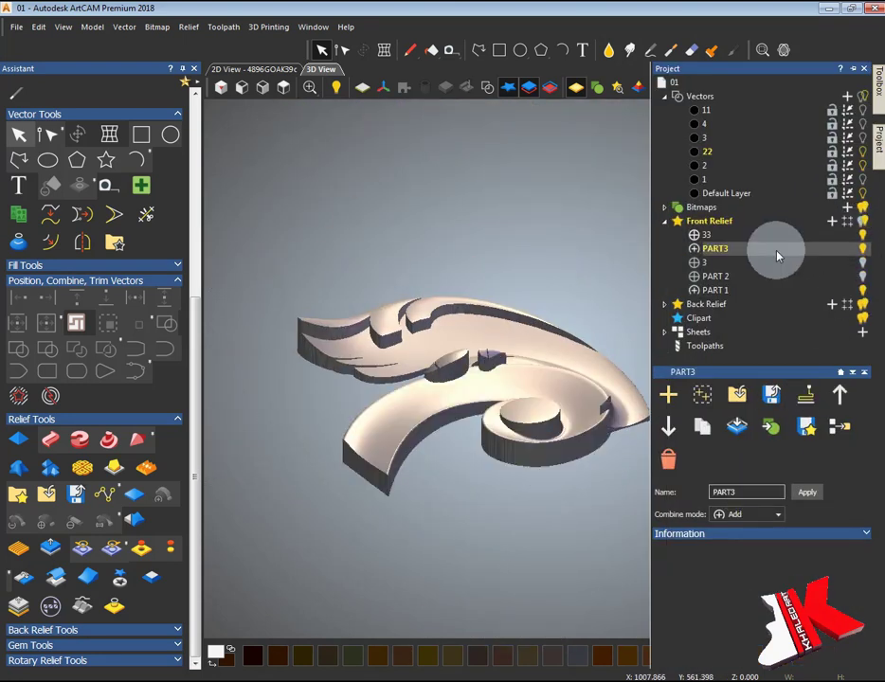
pyautogui.click(749, 514)
pyautogui.click(761, 568)
pyautogui.click(805, 492)
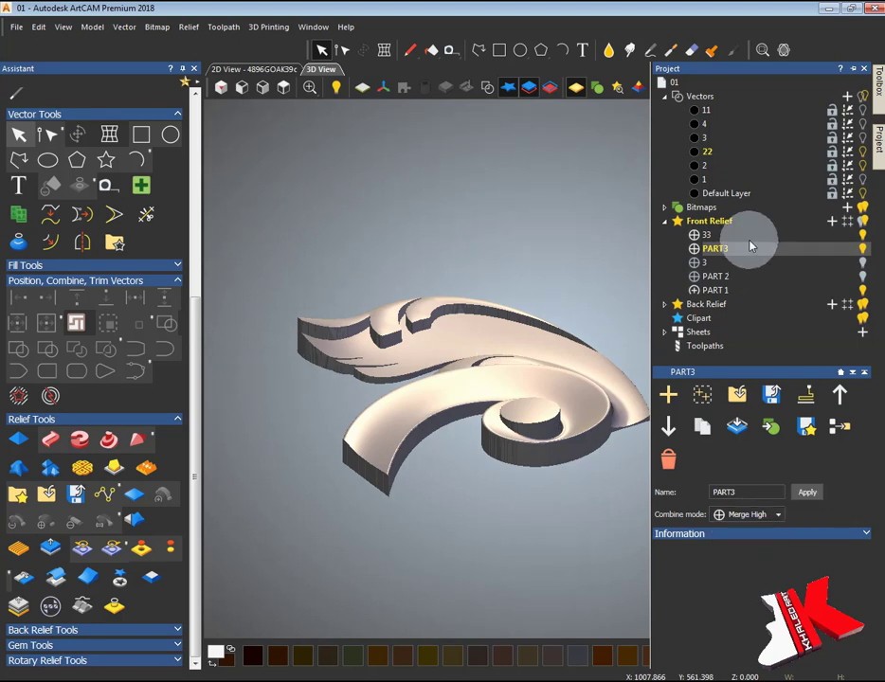
# Step: Merge the visible relief layers, then delete the PART3 layer and the layer named 33
pyautogui.click(862, 290)
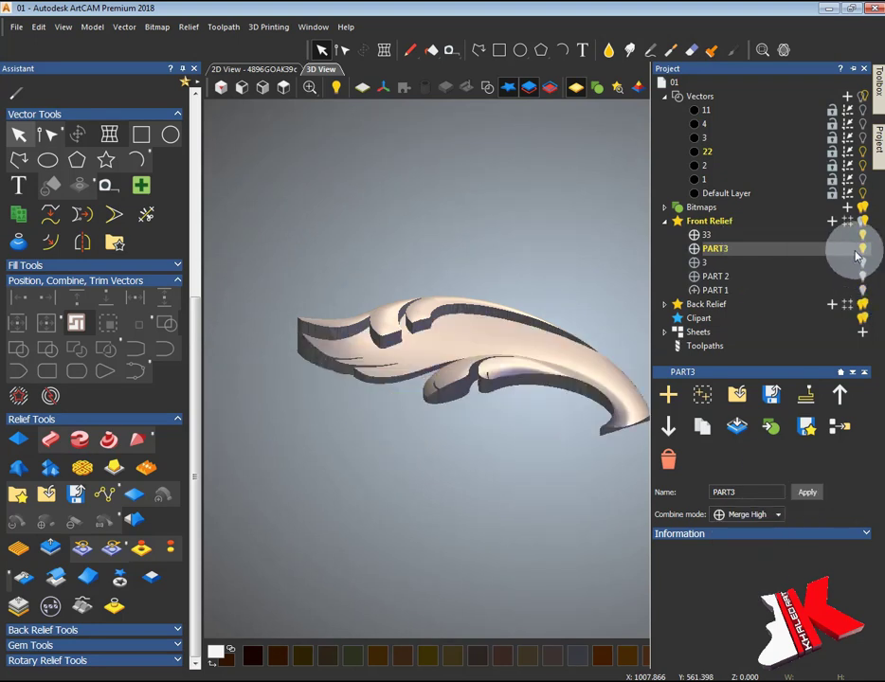
pyautogui.click(839, 435)
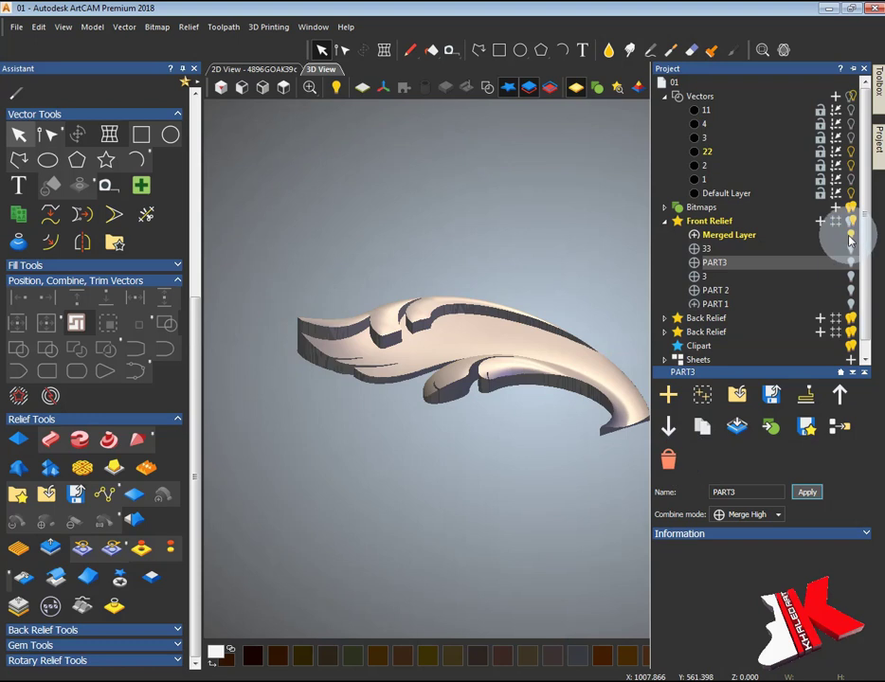
pyautogui.click(668, 459)
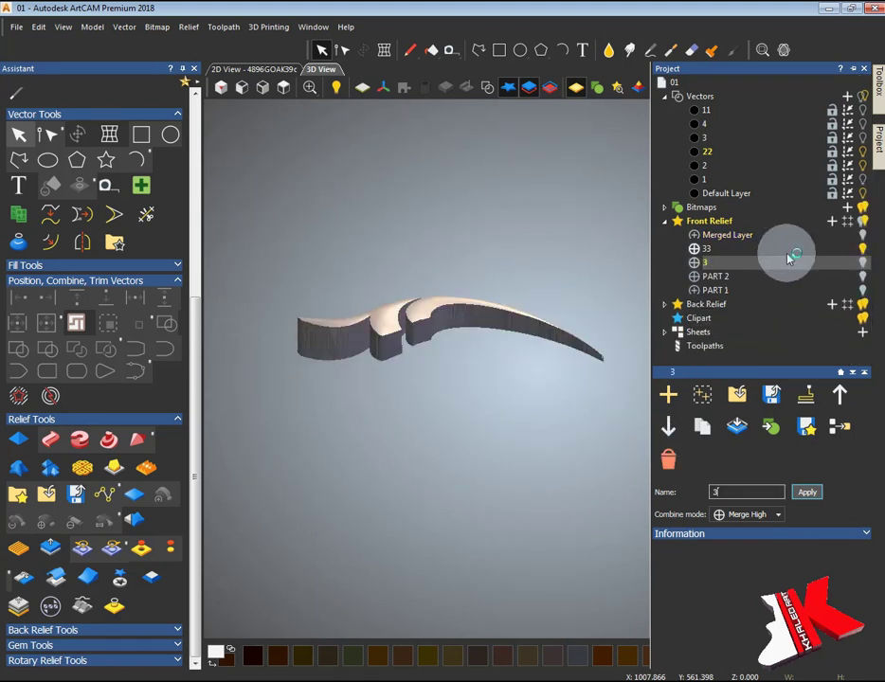
pyautogui.click(862, 248)
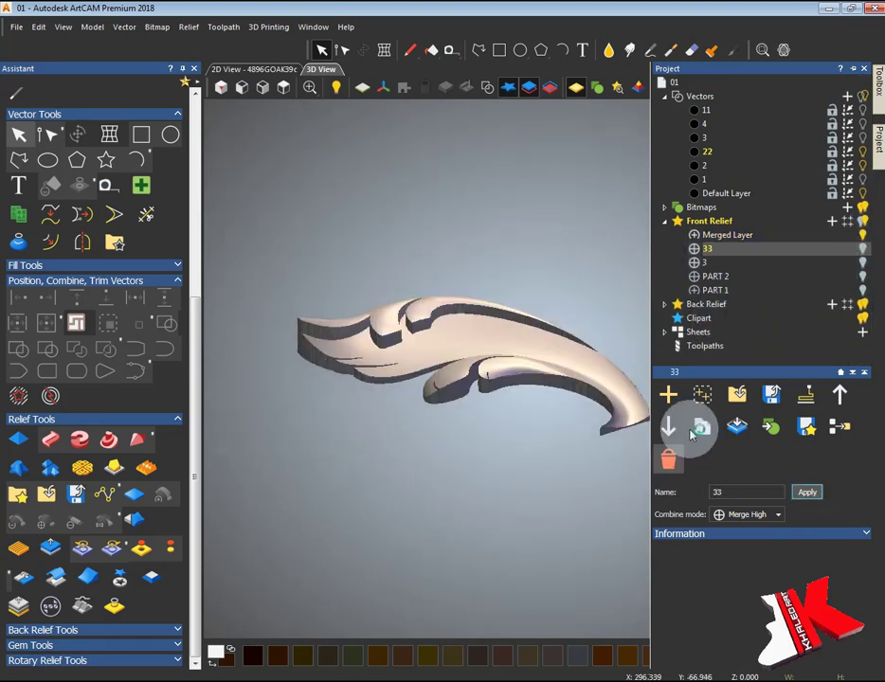
pyautogui.click(862, 248)
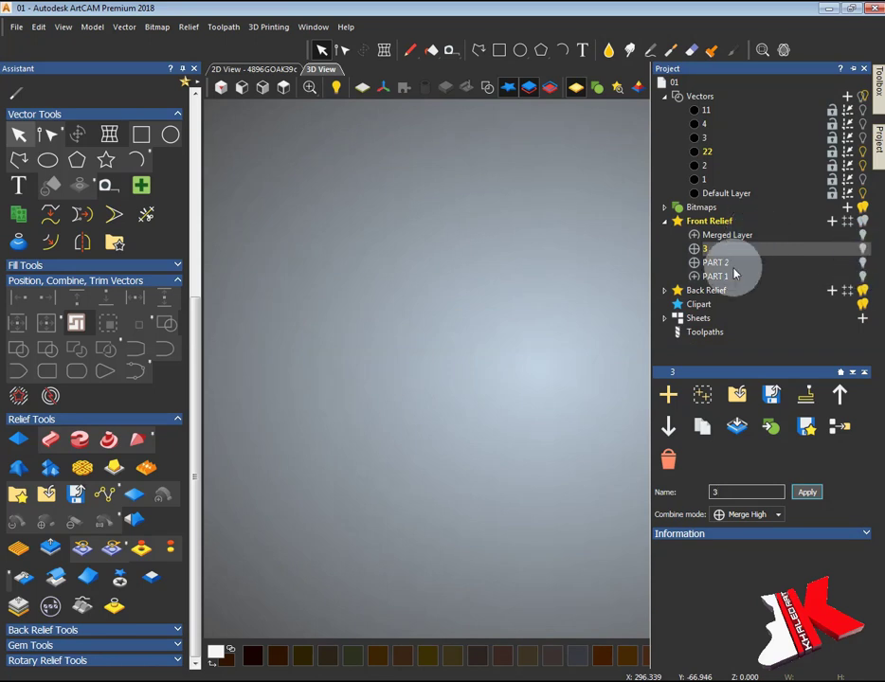
# Step: Rename the PART 2 layer to 'back 1' and layer 3 to 'back 2'
pyautogui.click(862, 262)
pyautogui.click(713, 262)
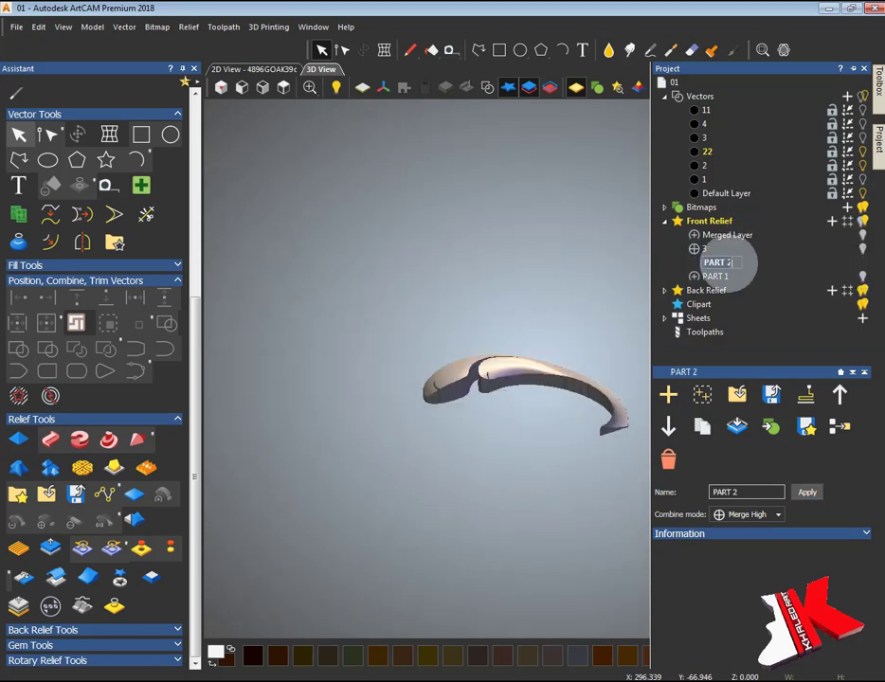
pyautogui.write('back1')
pyautogui.press('Return')
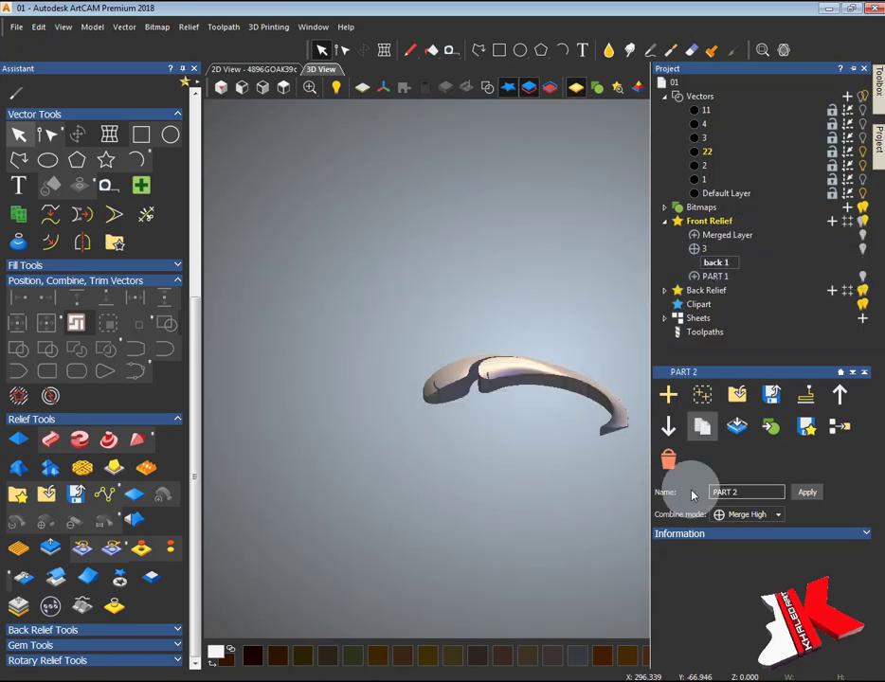
pyautogui.click(861, 262)
pyautogui.click(712, 249)
pyautogui.click(707, 248)
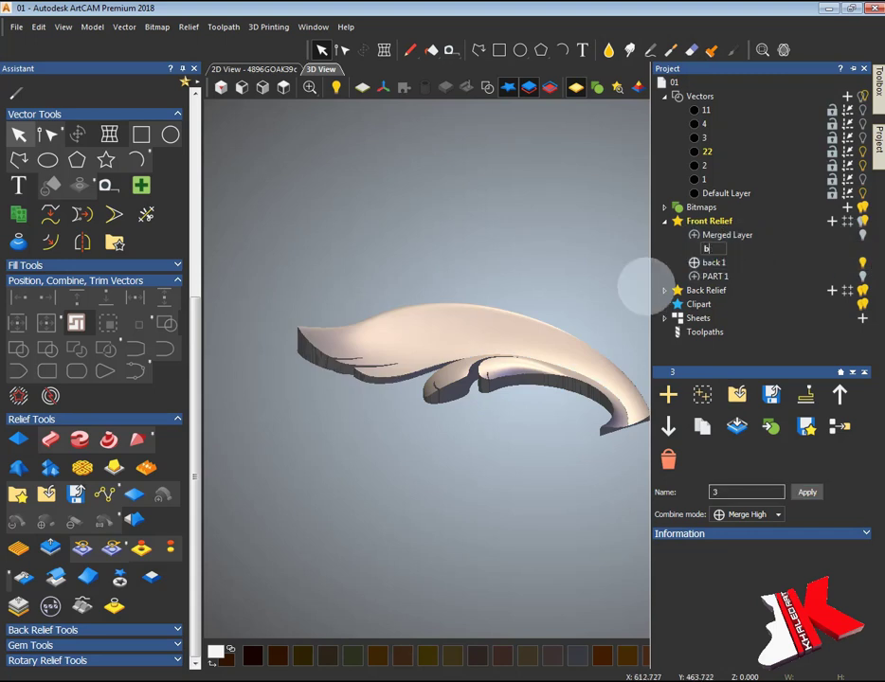
pyautogui.write('back 2')
pyautogui.press('Return')
# Step: Move back 2 down the stack, move PART 1 to the top, and make the hidden layers visible again
pyautogui.click(668, 426)
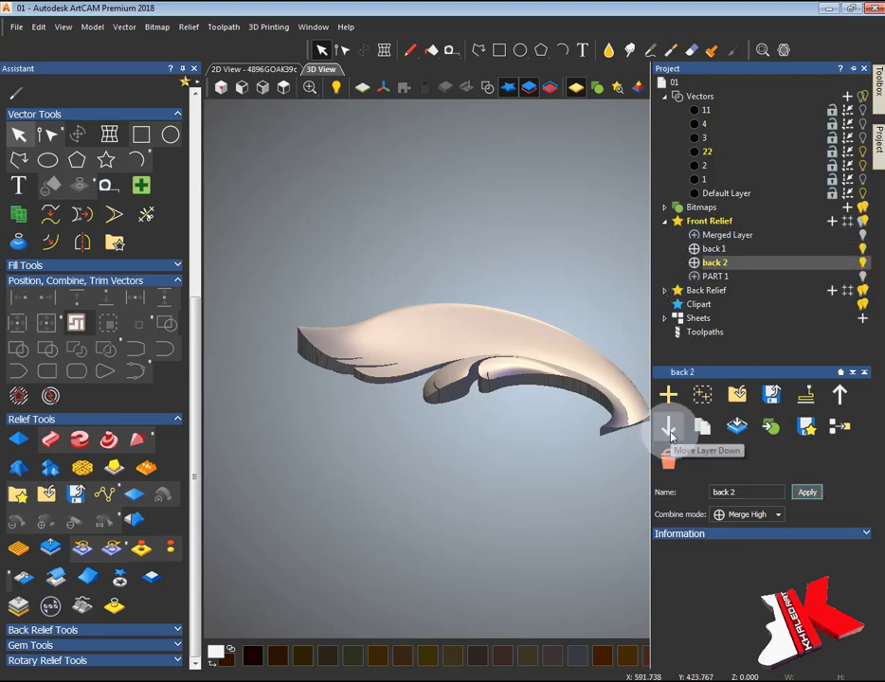
pyautogui.click(734, 248)
pyautogui.click(668, 426)
pyautogui.click(748, 277)
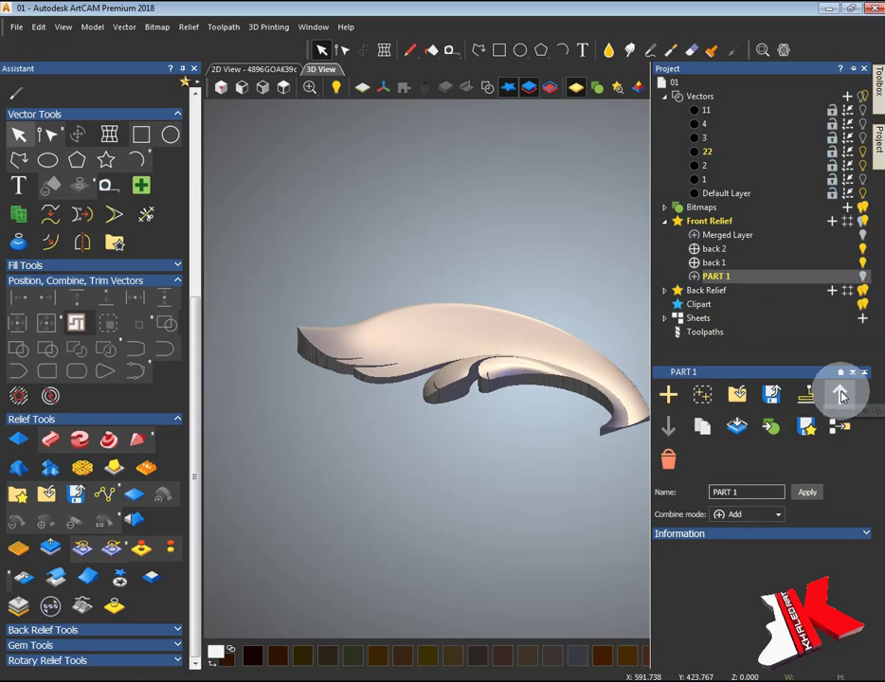
pyautogui.click(840, 394)
pyautogui.click(840, 395)
pyautogui.click(863, 277)
pyautogui.click(863, 248)
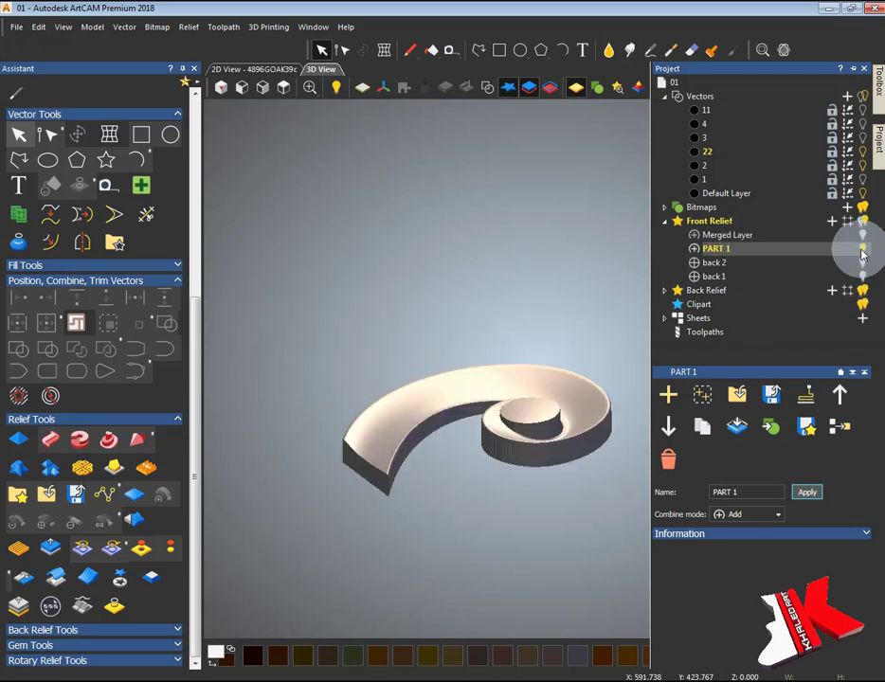
# Step: Rename the Merged Layer to 'PART 2' and set its combine mode to Merge High
pyautogui.click(743, 234)
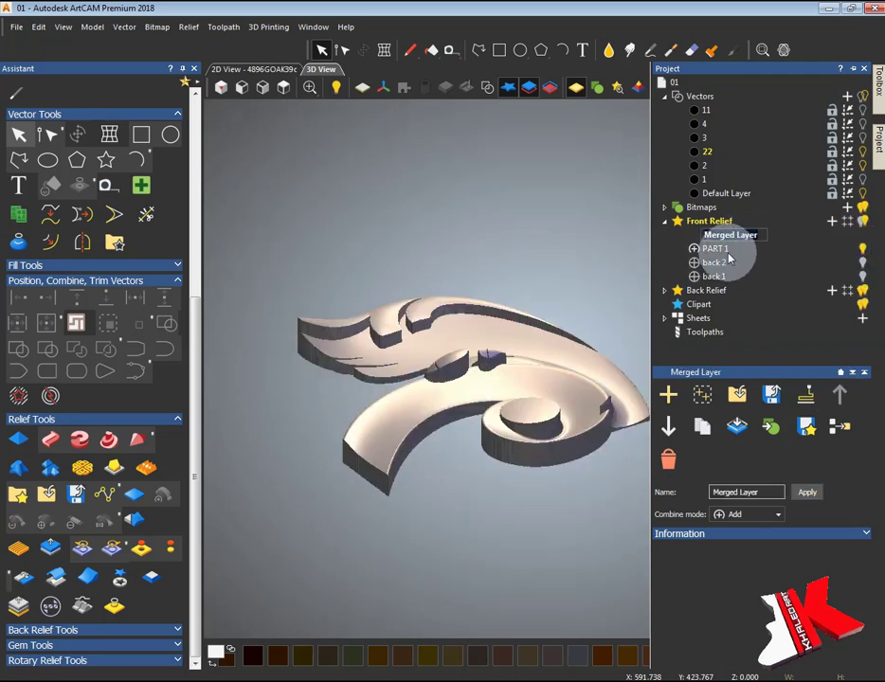
pyautogui.write('PART2')
pyautogui.press('Return')
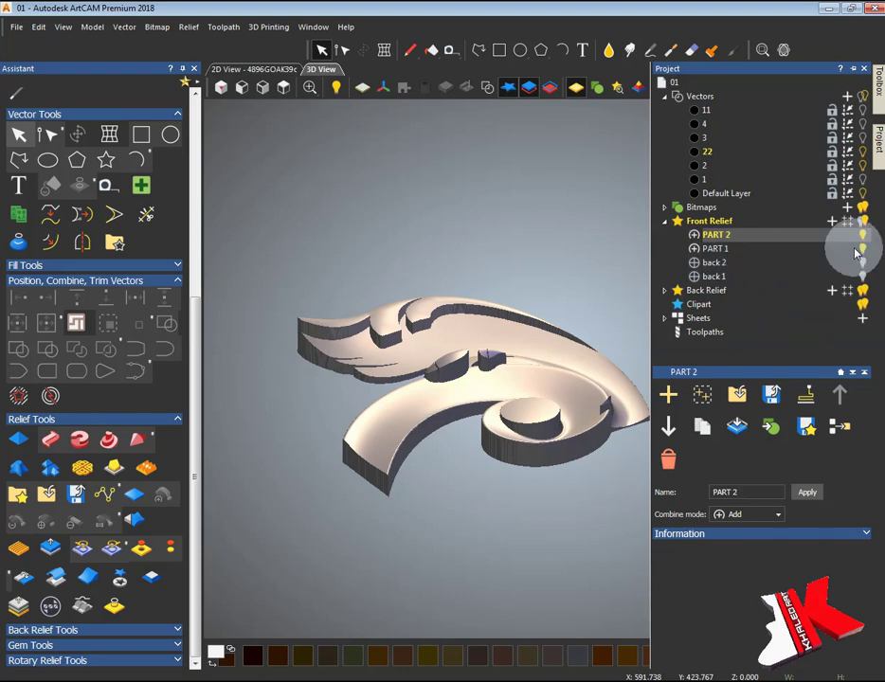
pyautogui.click(758, 515)
pyautogui.click(755, 564)
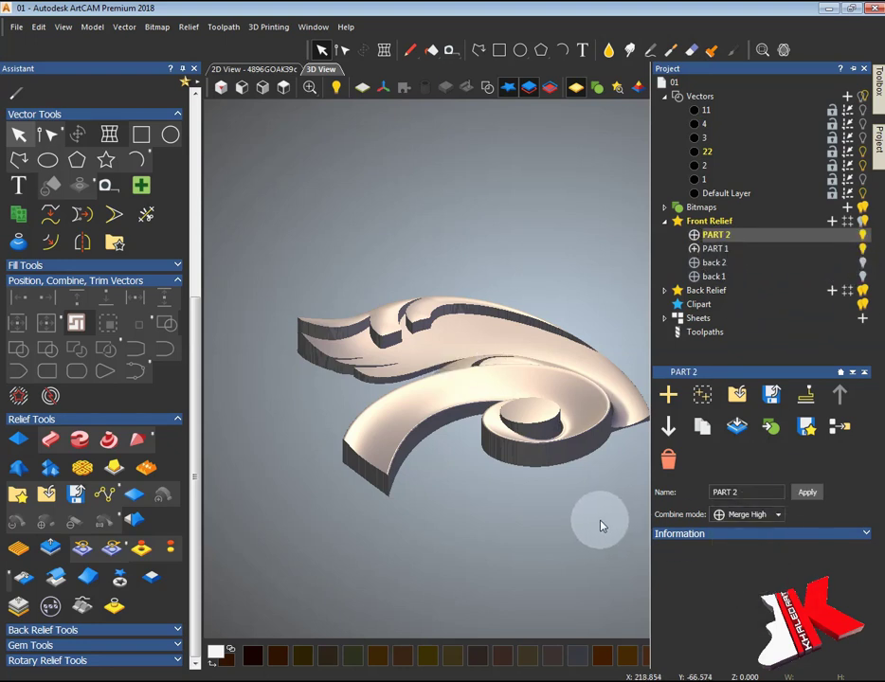